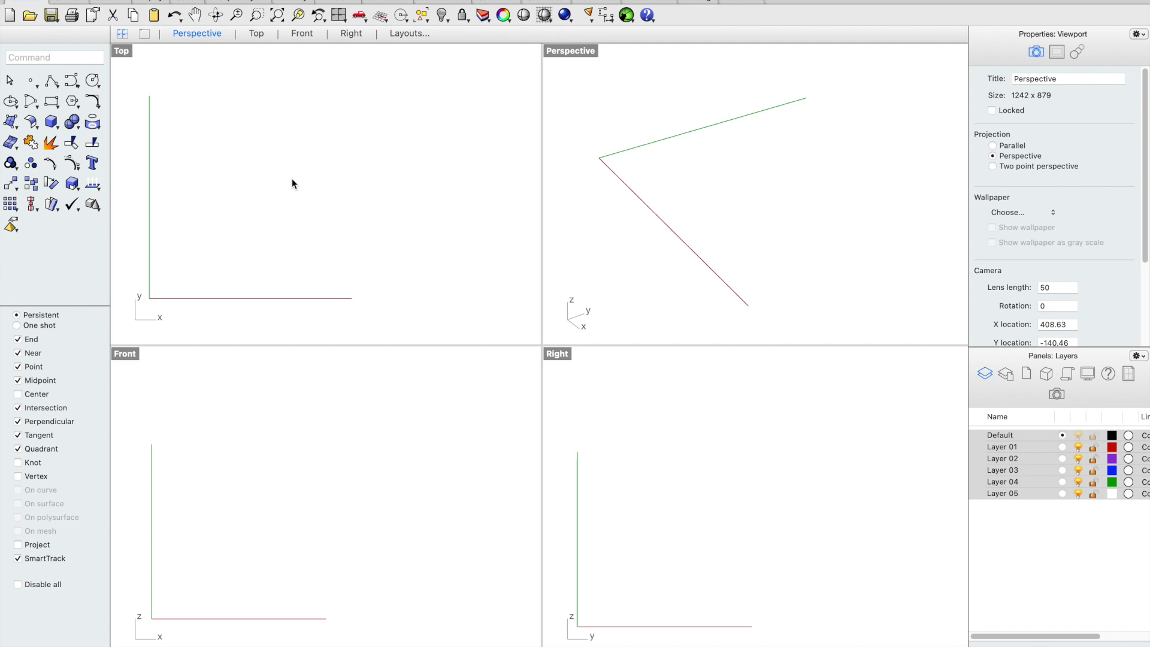
# Step: Draw a wavy open degree-3 control point curve in the Top viewport, inside the axes
pyautogui.click(290, 197)
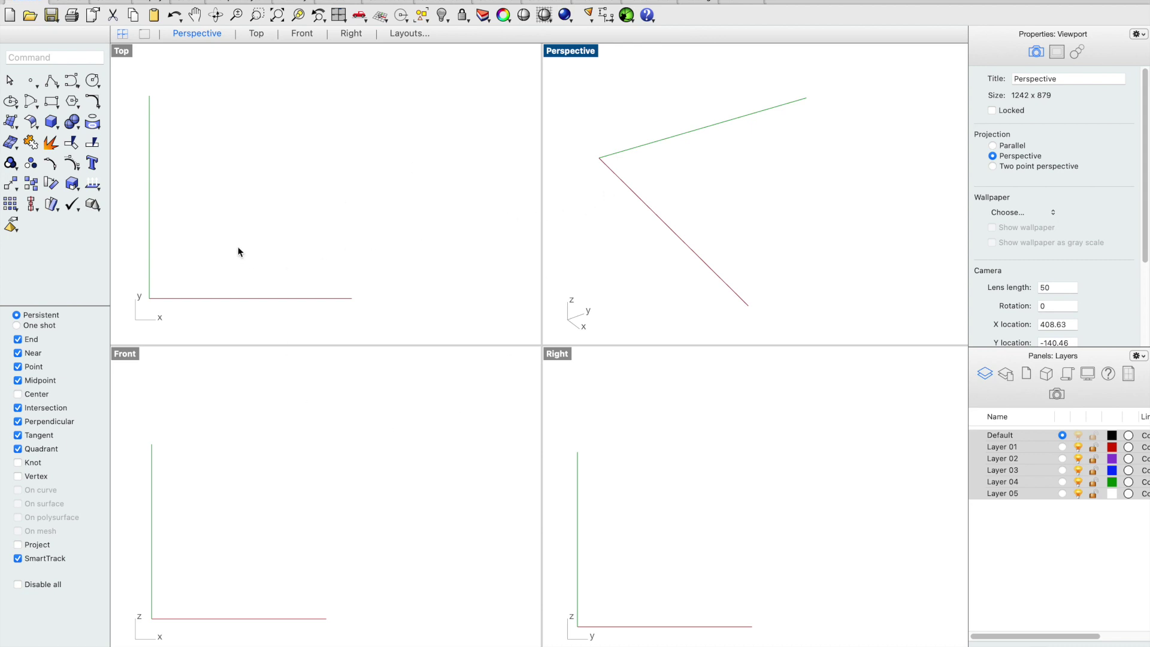
pyautogui.click(72, 101)
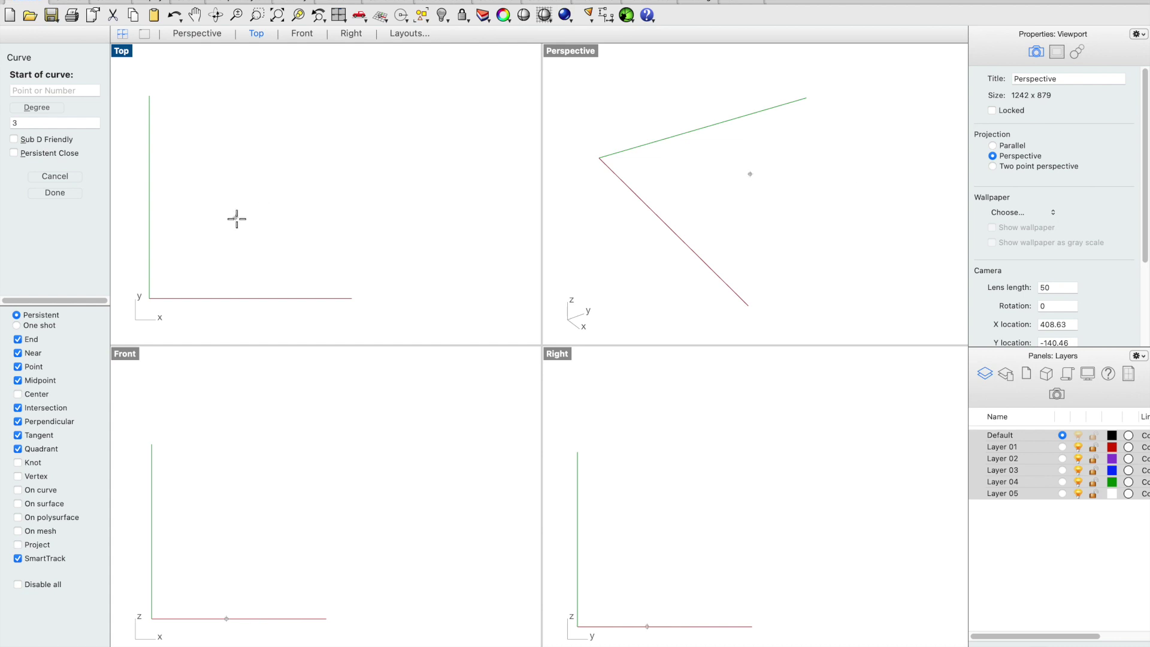
pyautogui.click(251, 267)
pyautogui.click(216, 242)
pyautogui.click(260, 187)
pyautogui.click(252, 151)
pyautogui.click(274, 99)
pyautogui.click(314, 119)
pyautogui.click(327, 192)
pyautogui.click(339, 197)
pyautogui.click(370, 141)
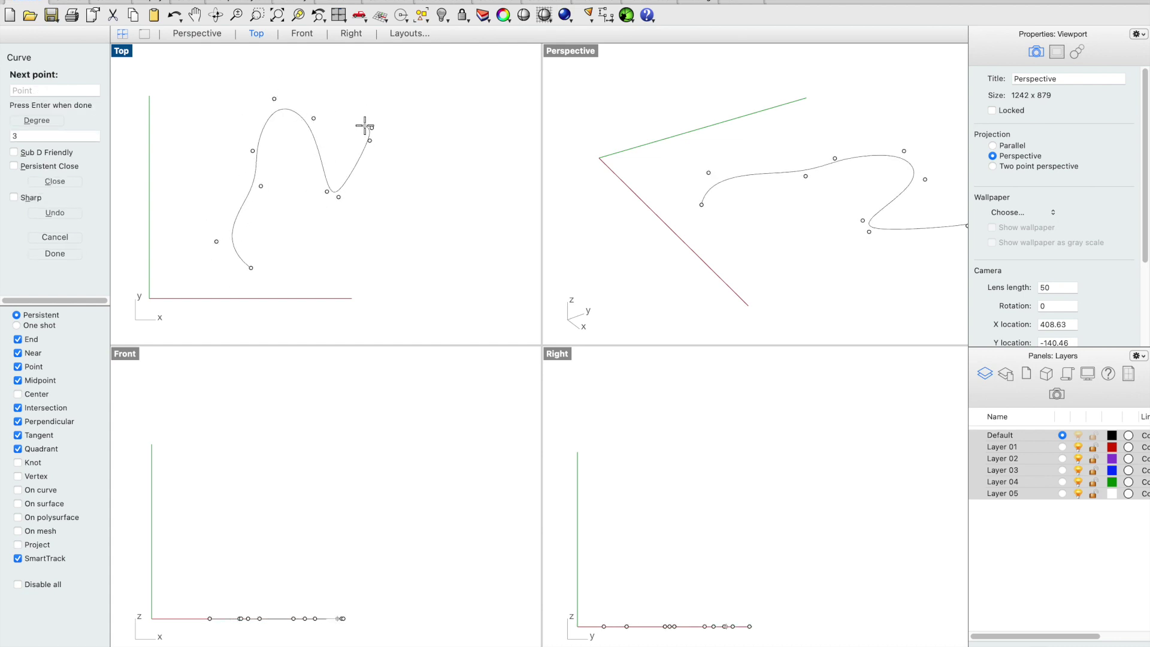
pyautogui.press('Return')
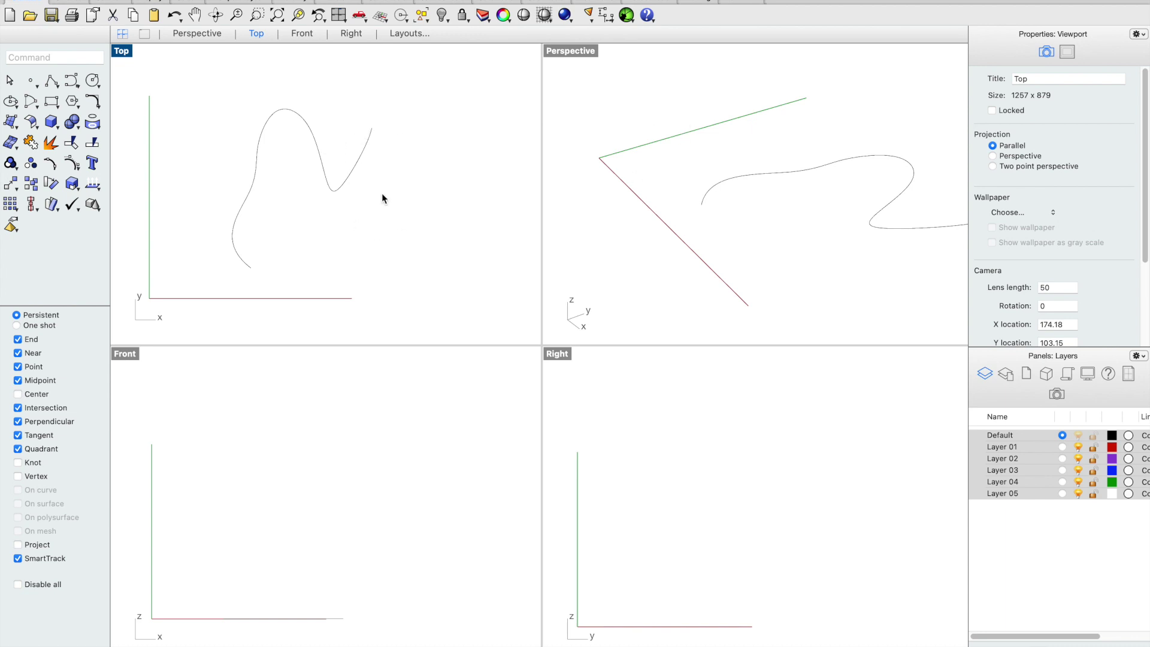
# Step: Tilt the wavy curve out of the ground plane by rotating it about its X axis in the Perspective viewport
pyautogui.moveTo(688, 190); pyautogui.dragTo(588, 215, button='right')
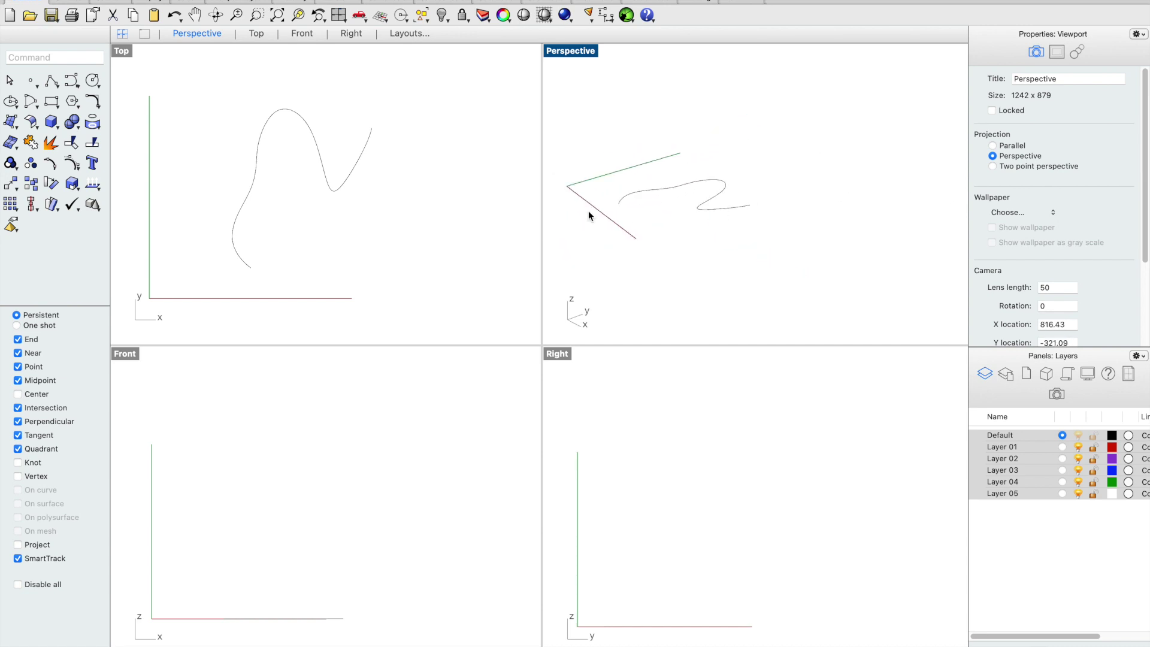
pyautogui.moveTo(672, 224); pyautogui.dragTo(694, 202, button='right')
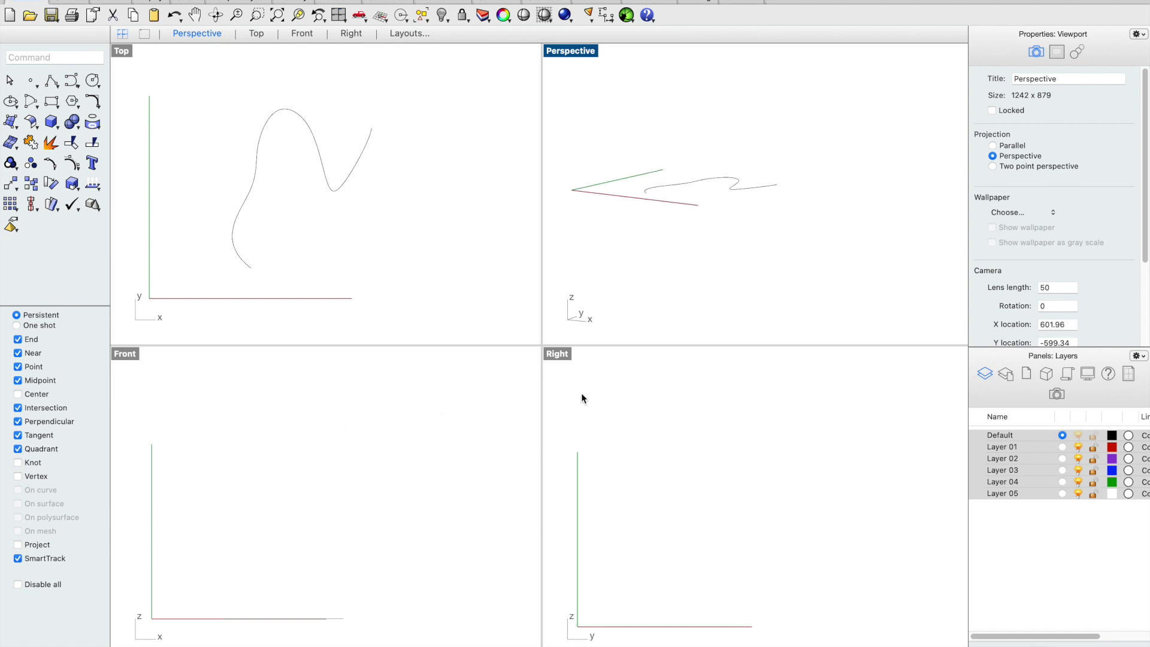
pyautogui.moveTo(681, 223); pyautogui.dragTo(619, 232, button='right')
pyautogui.moveTo(659, 256); pyautogui.dragTo(663, 258, button='right')
pyautogui.click(684, 203)
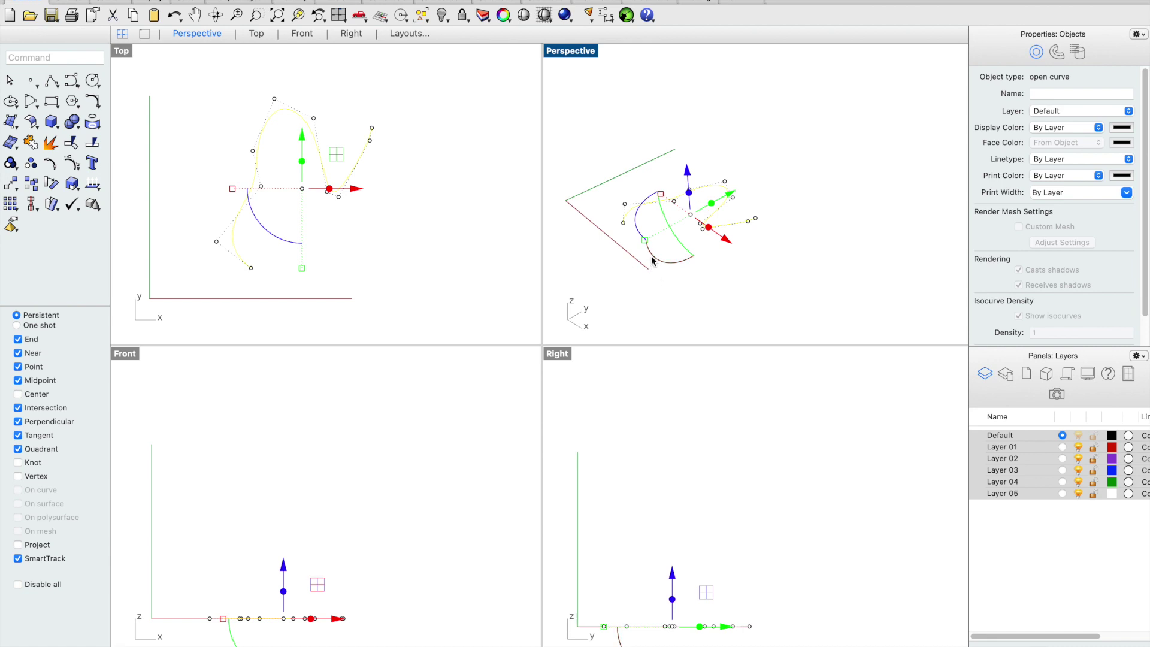
pyautogui.moveTo(653, 260); pyautogui.dragTo(661, 281)
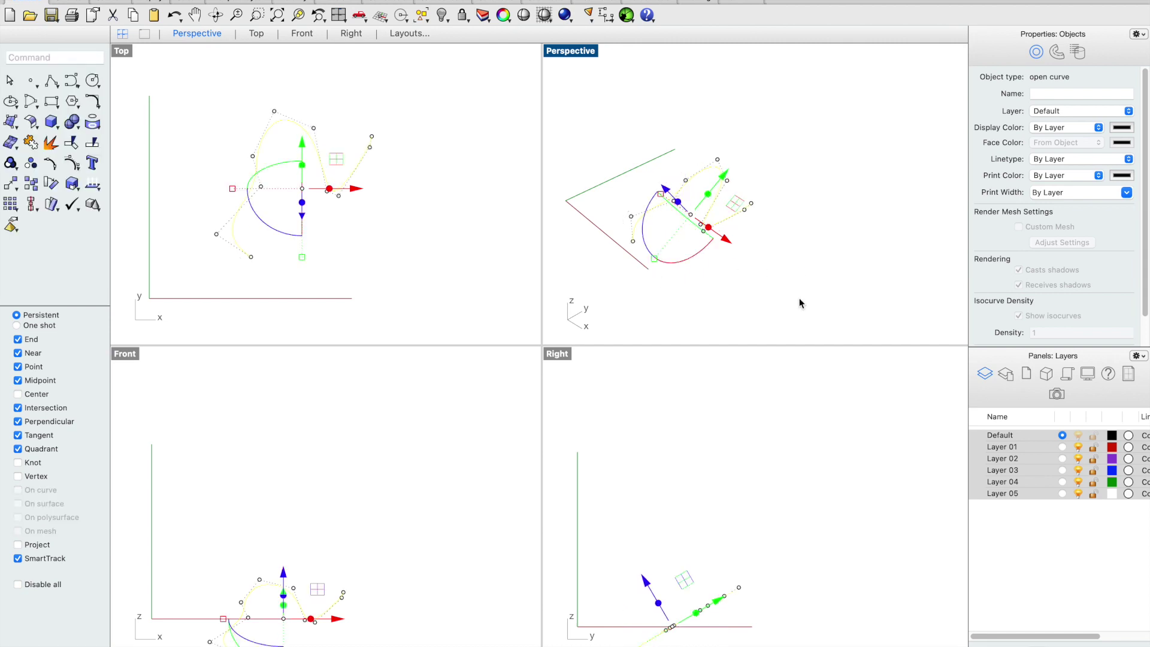
# Step: Deselect the curve and undo both its rotation and its creation
pyautogui.click(718, 441)
pyautogui.press('super+z')
pyautogui.press('super+z')
pyautogui.press('super+z')
pyautogui.press('super+z')
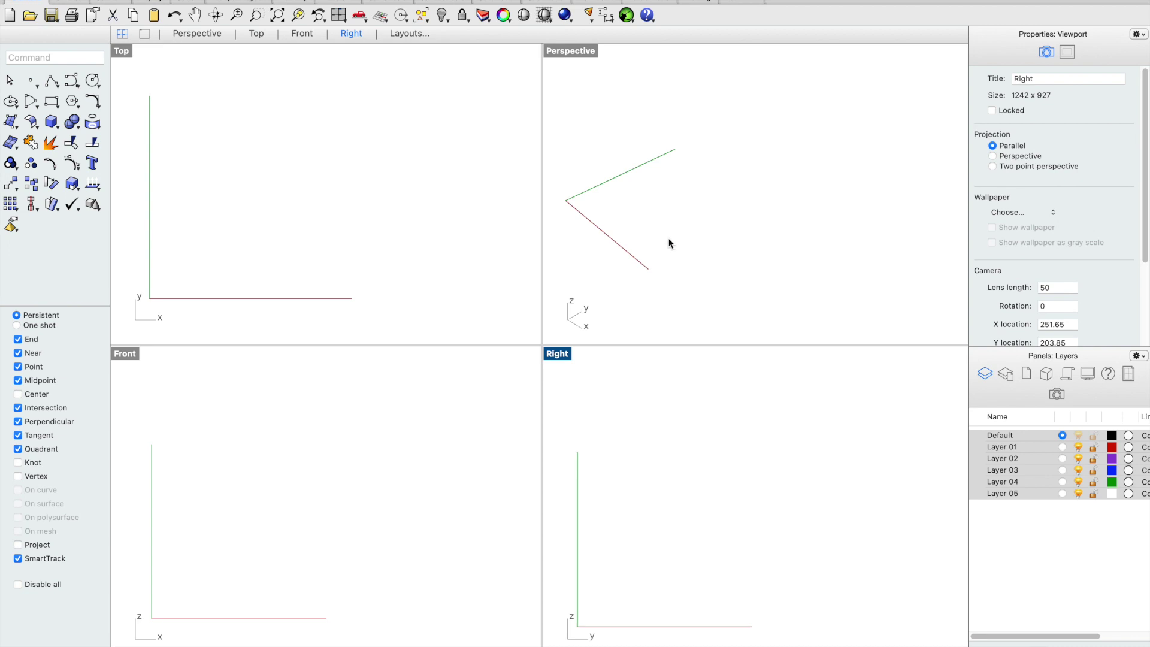
# Step: Maximize the Top viewport
pyautogui.click(131, 50)
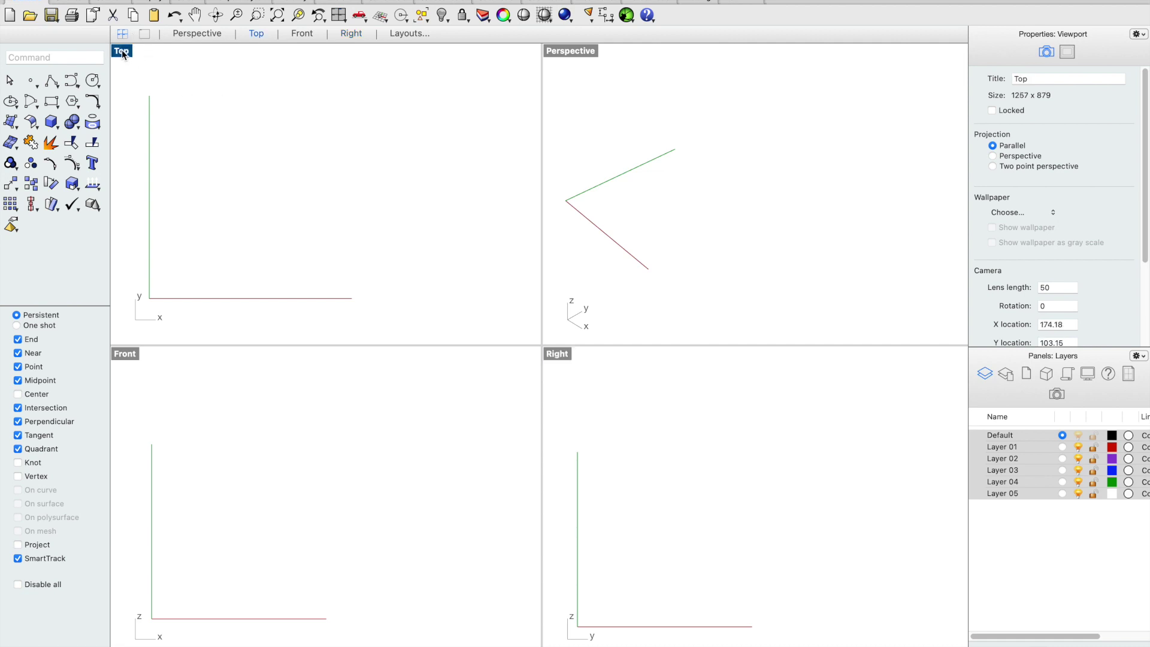
pyautogui.doubleClick(121, 51)
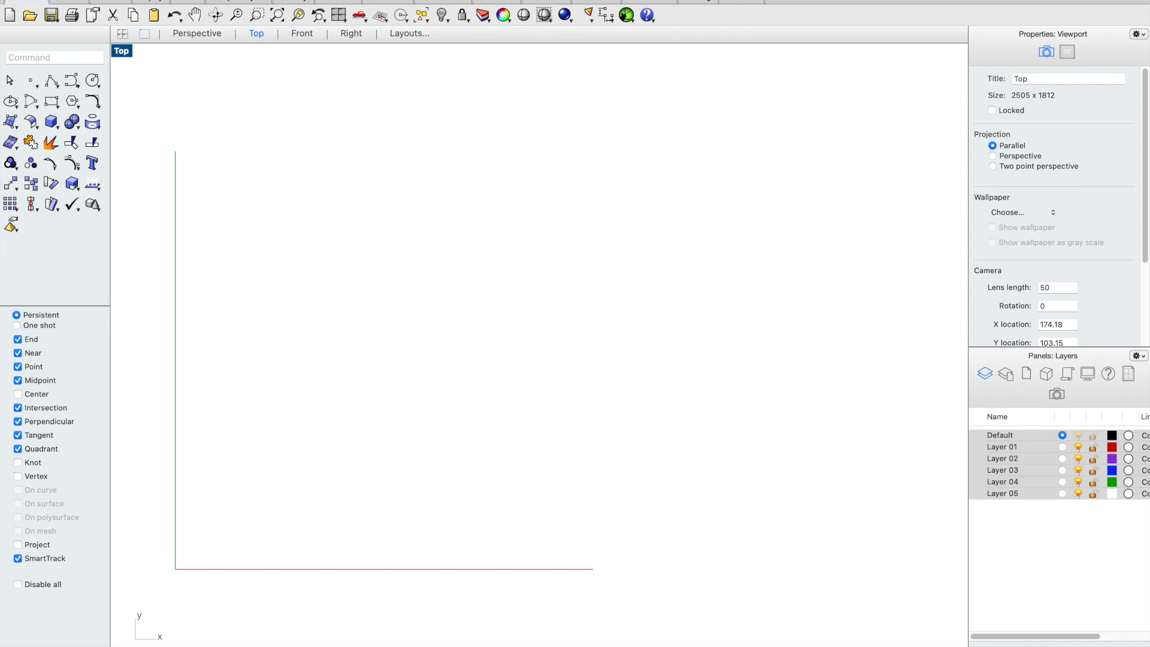
# Step: Open the document settings, look through the list of settings pages around Units, and close them without changes
pyautogui.moveTo(293, 1)
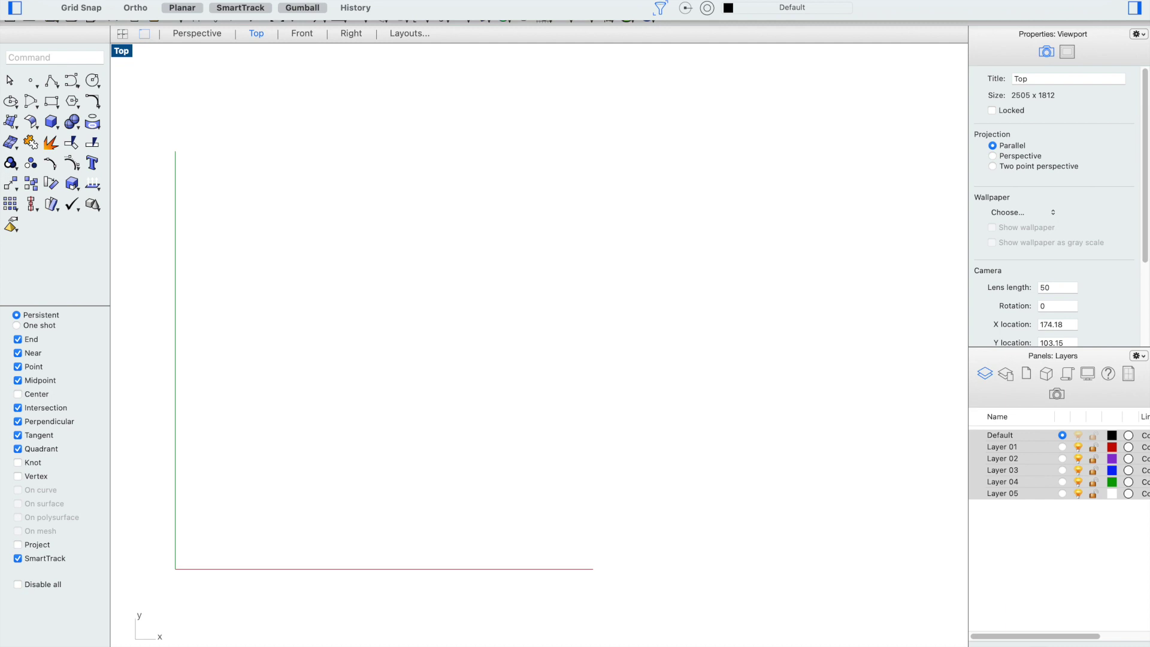
pyautogui.click(91, 0)
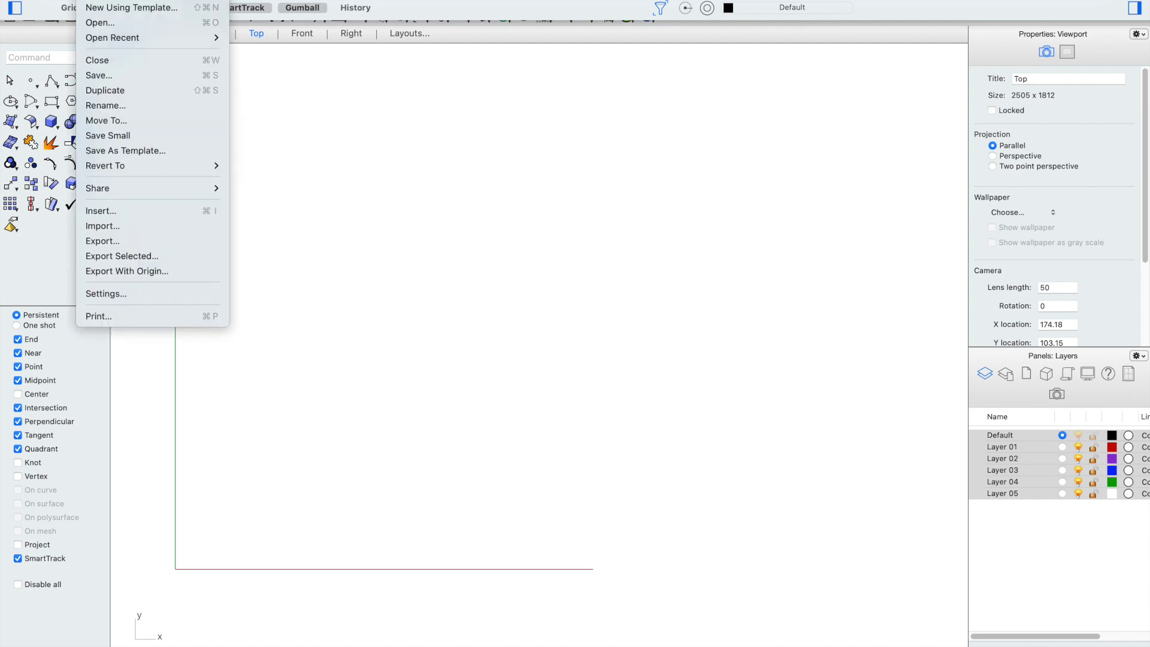
pyautogui.click(154, 291)
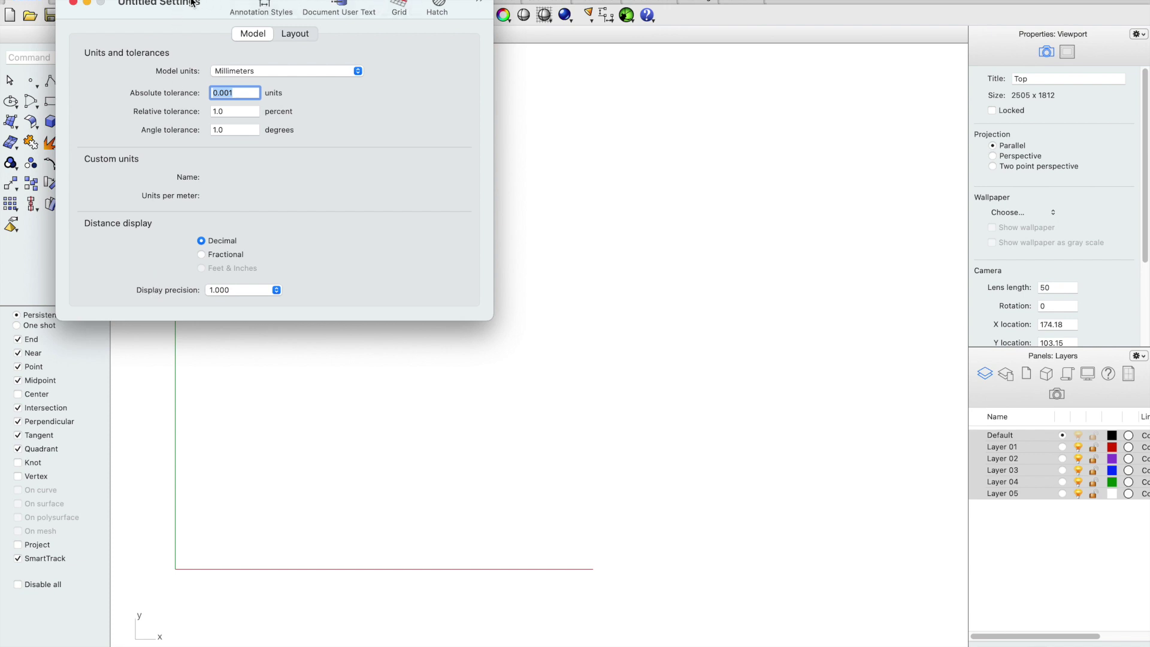
pyautogui.click(479, 2)
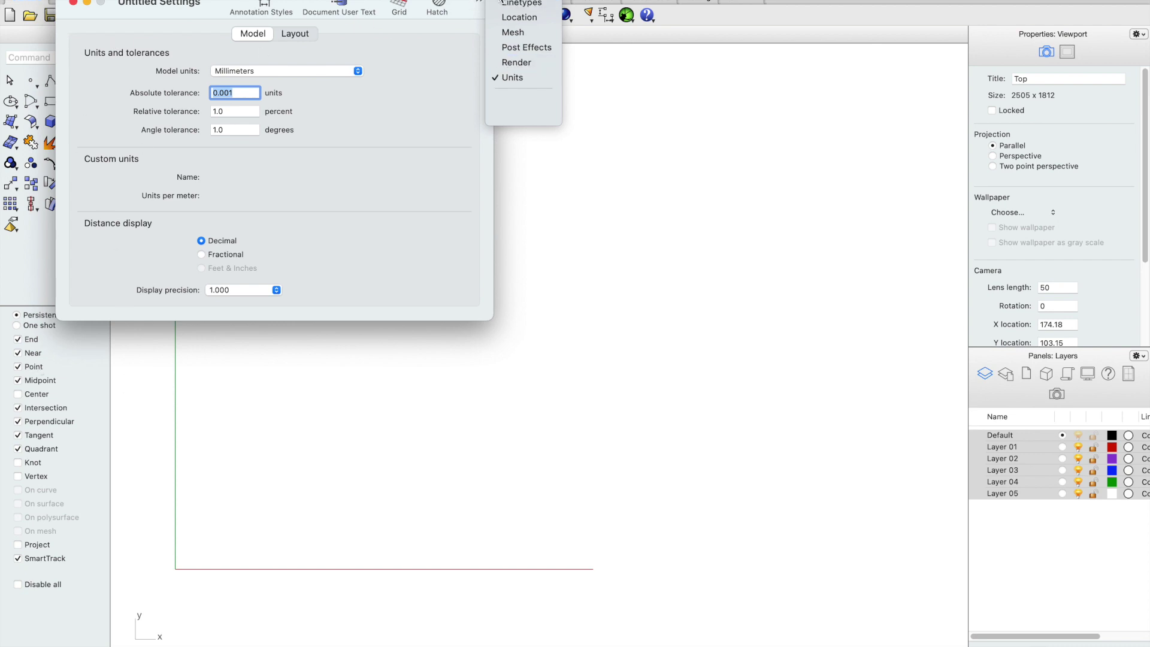
pyautogui.click(479, 2)
pyautogui.click(73, 2)
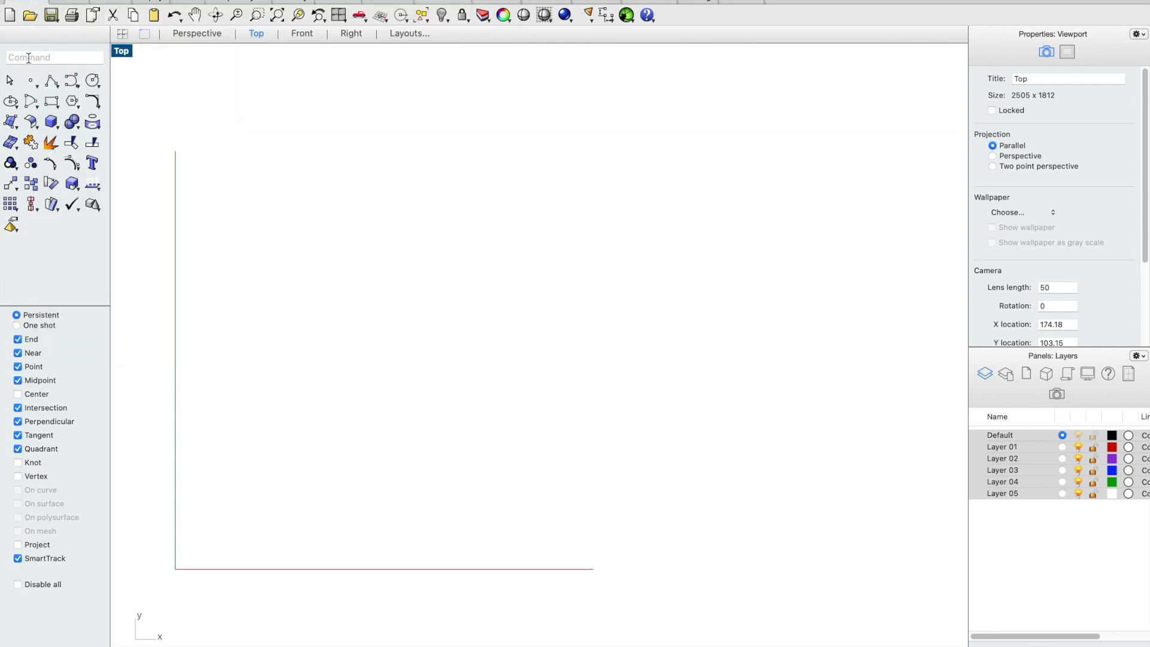
# Step: Run the units command and set the model units to Inches, accepting the scaling of the model
pyautogui.click(67, 57)
pyautogui.write('units')
pyautogui.press('Return')
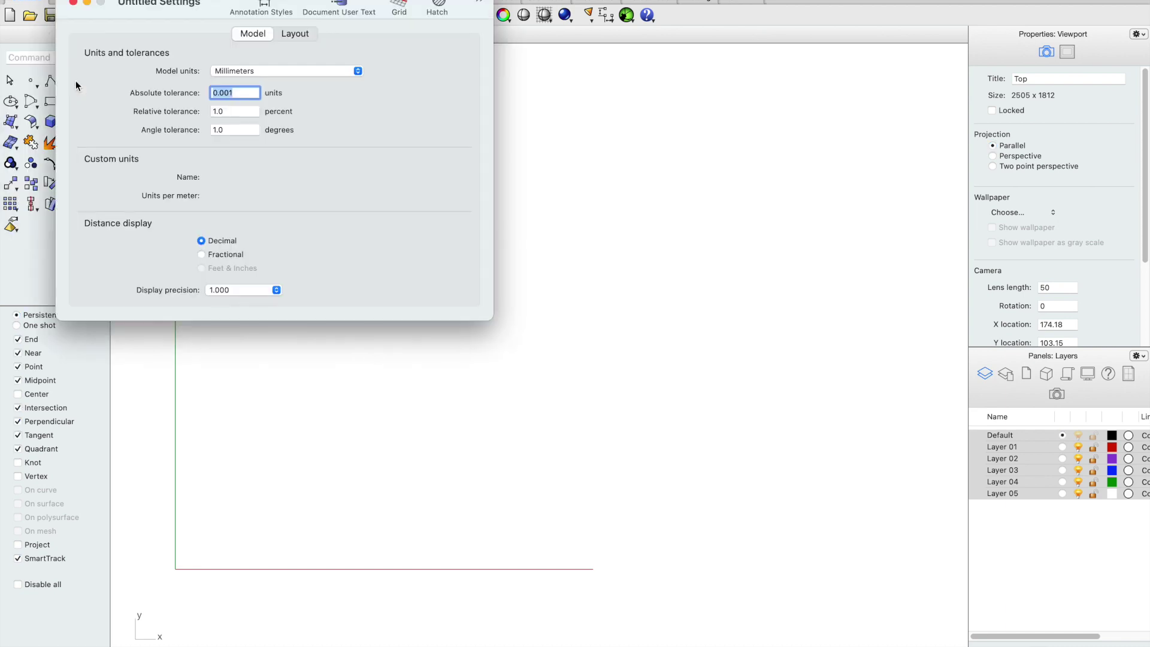
pyautogui.click(356, 71)
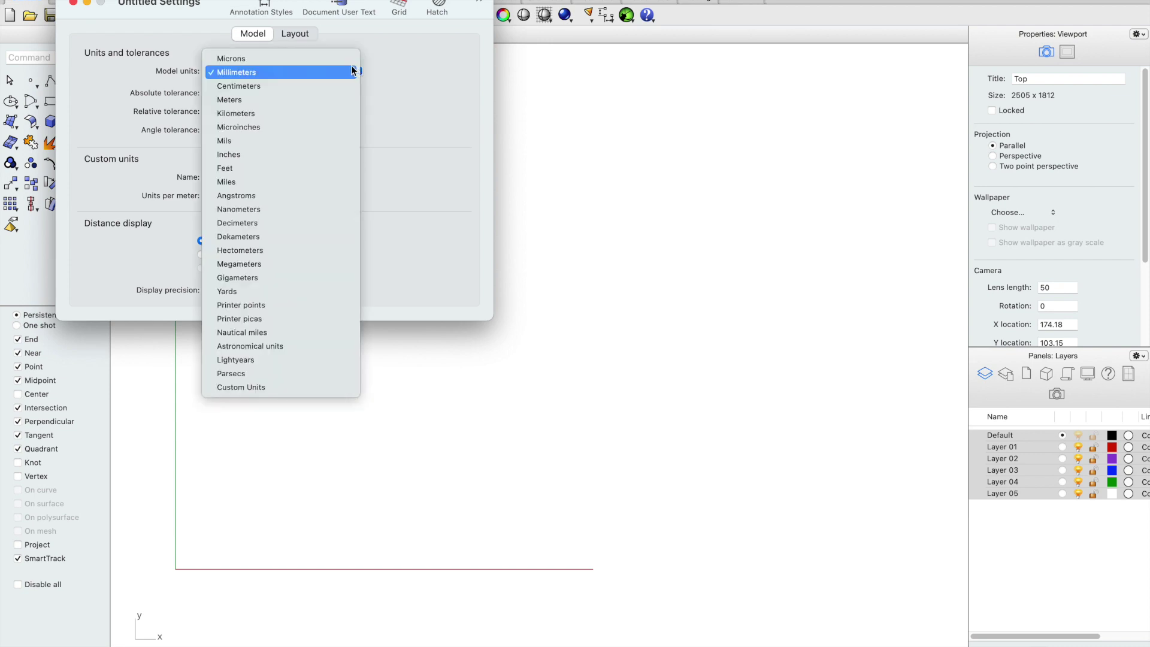
pyautogui.click(300, 154)
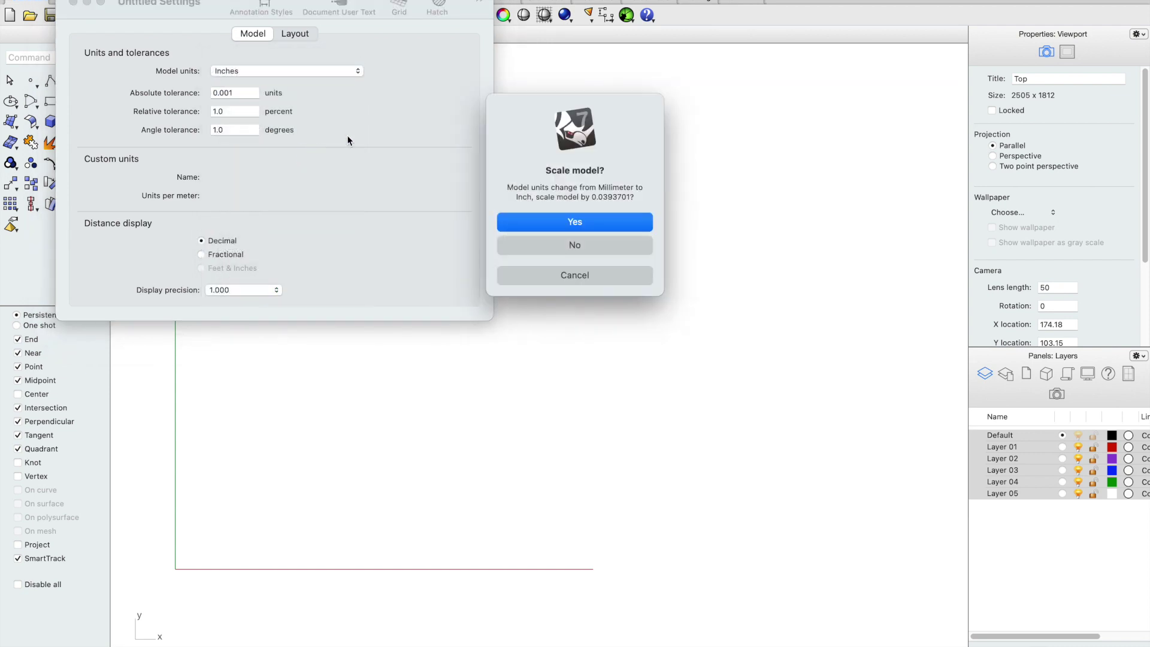
pyautogui.click(579, 221)
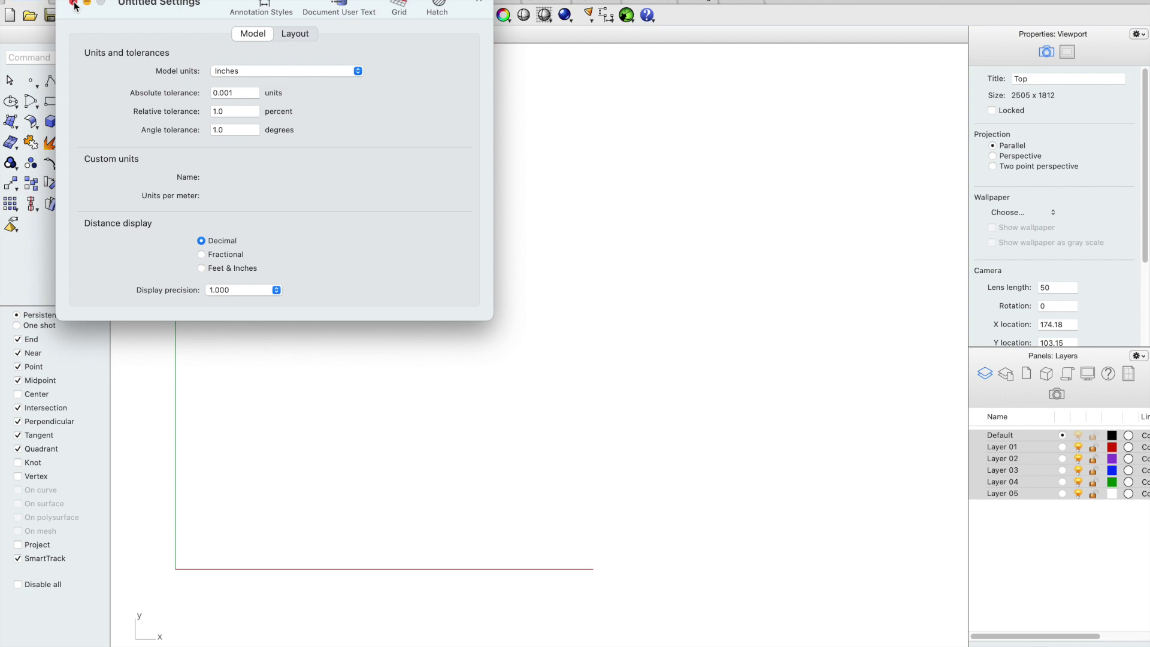
pyautogui.click(73, 4)
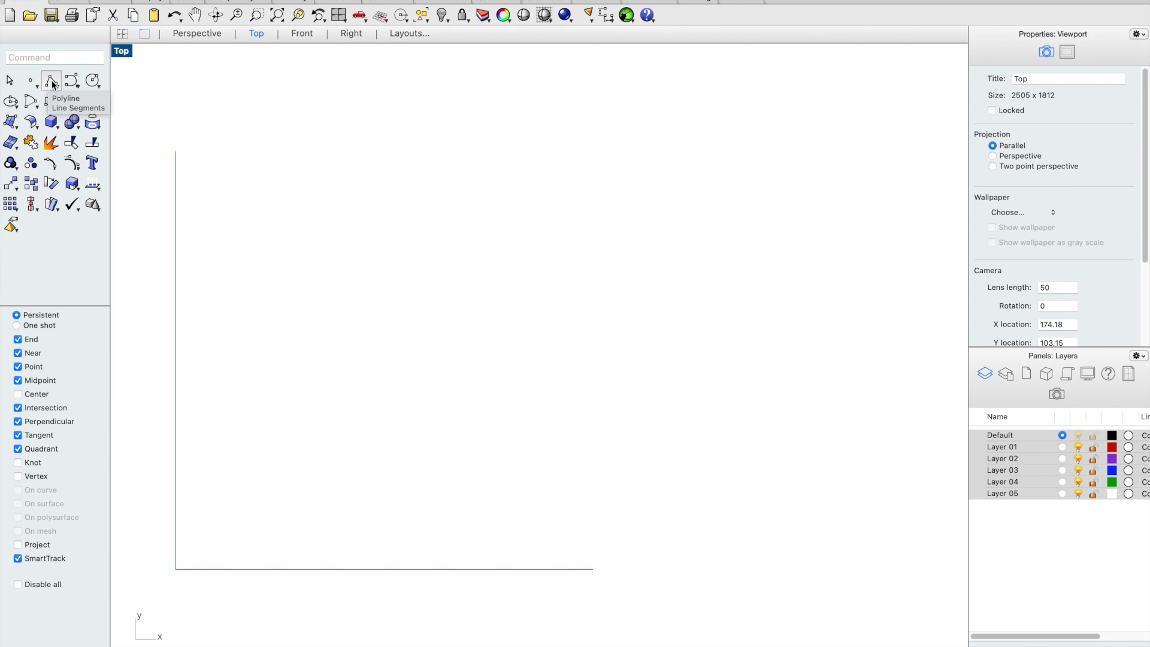
# Step: Draw an open zigzag polyline through nine points in the middle of the Top viewport
pyautogui.click(52, 84)
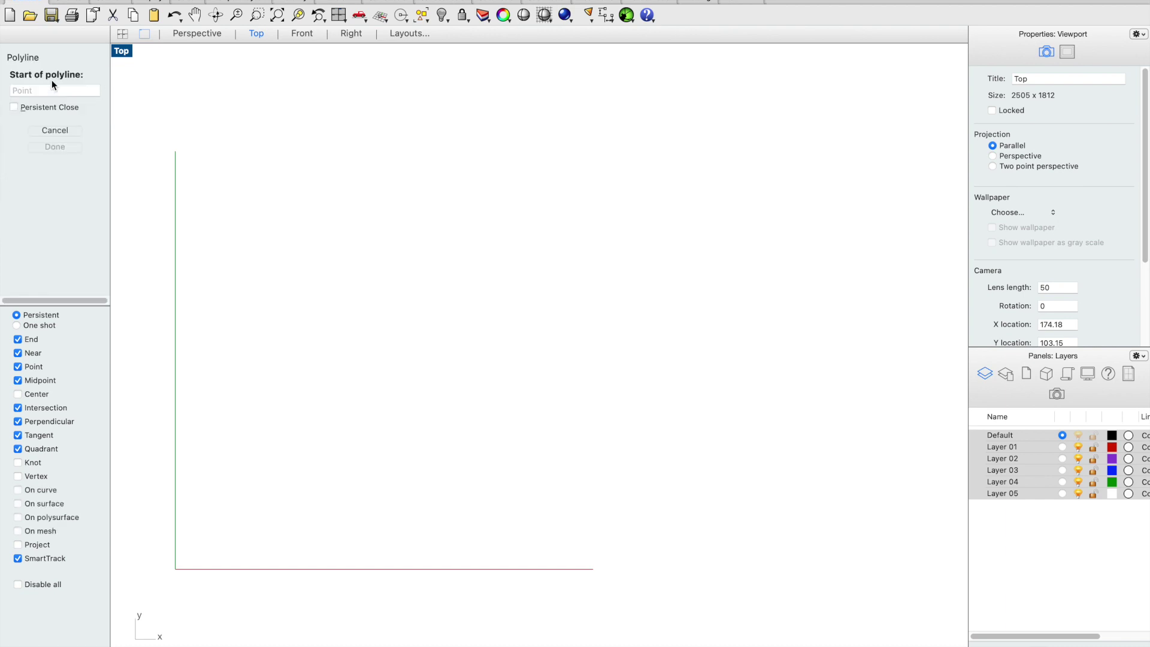
pyautogui.click(270, 381)
pyautogui.click(295, 281)
pyautogui.click(331, 354)
pyautogui.click(403, 246)
pyautogui.click(453, 336)
pyautogui.click(504, 232)
pyautogui.click(542, 312)
pyautogui.click(627, 244)
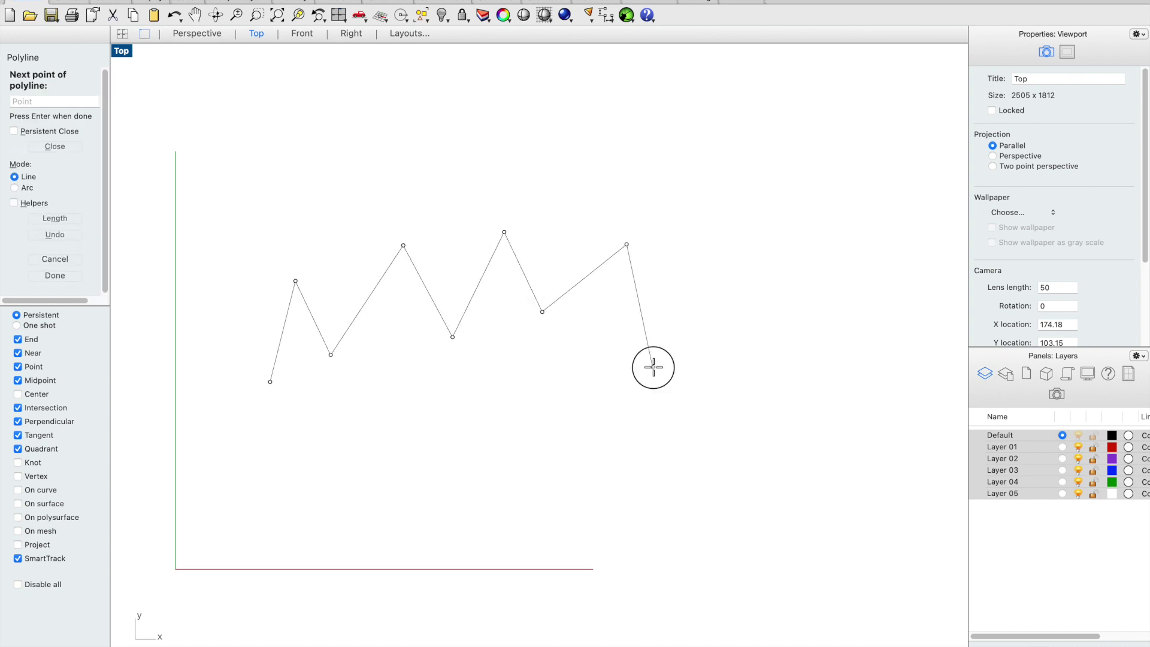
pyautogui.click(654, 367)
pyautogui.press('Return')
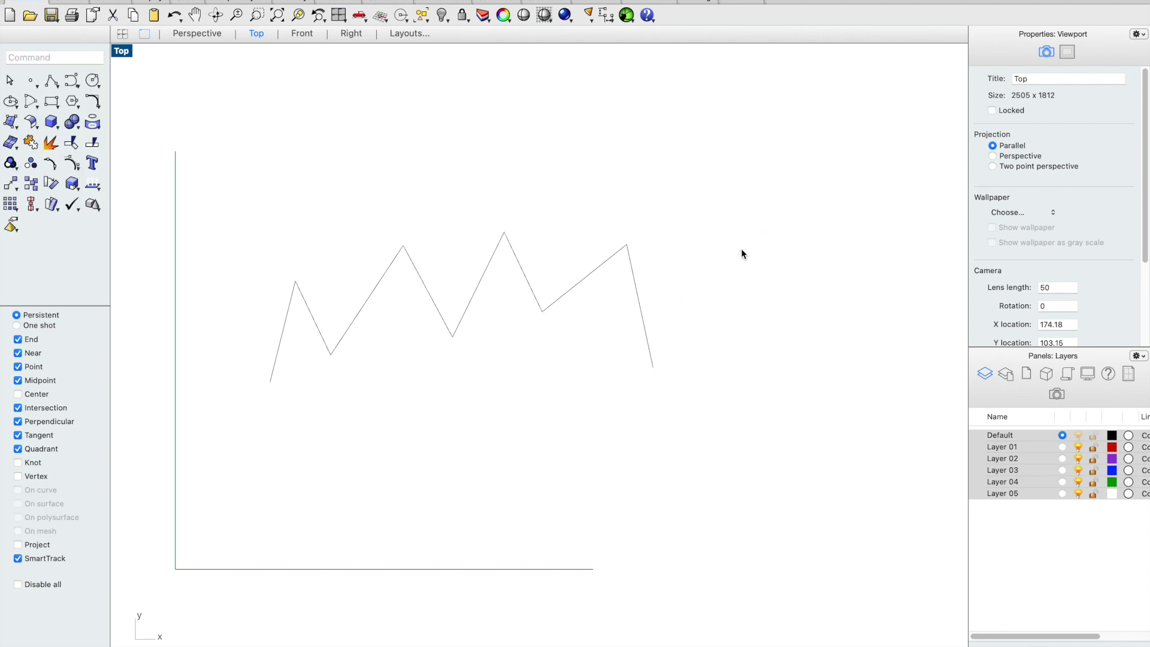
# Step: Select the zigzag polyline to check whether it behaves as one object, and clear the selection
pyautogui.click(486, 288)
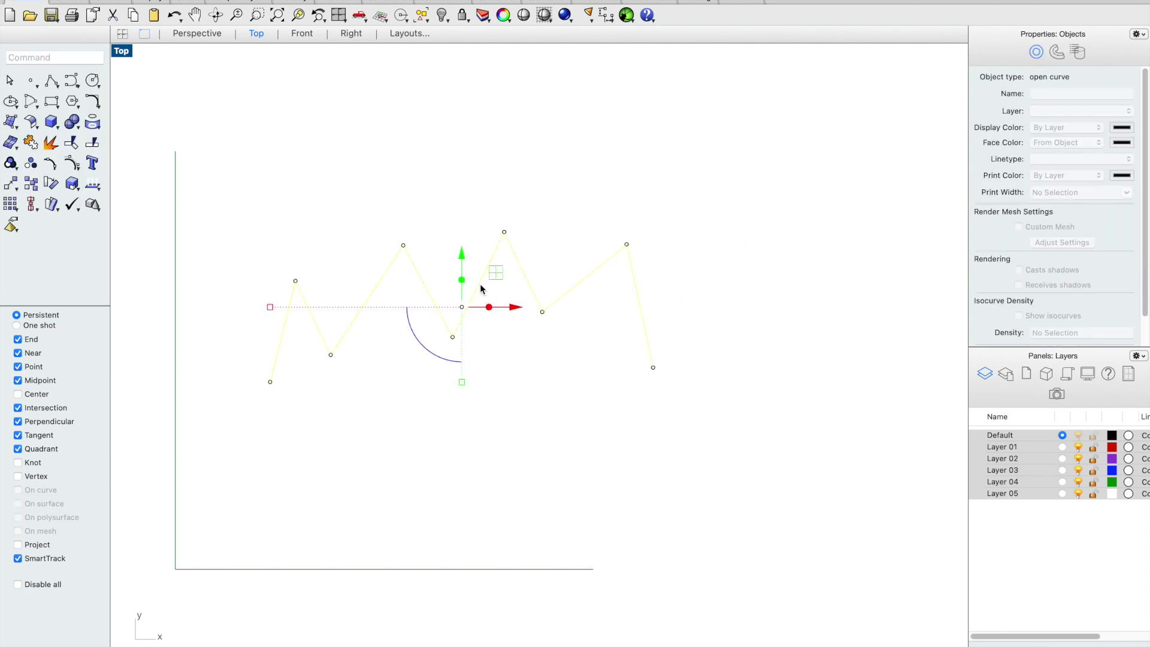
pyautogui.click(566, 220)
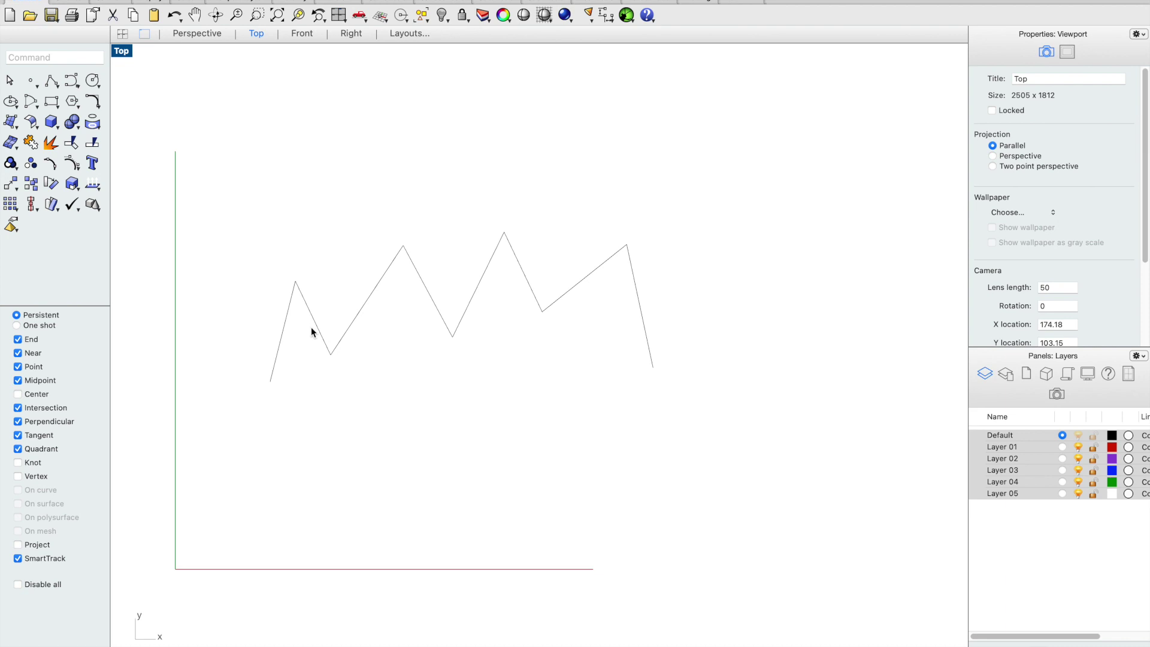
pyautogui.click(283, 331)
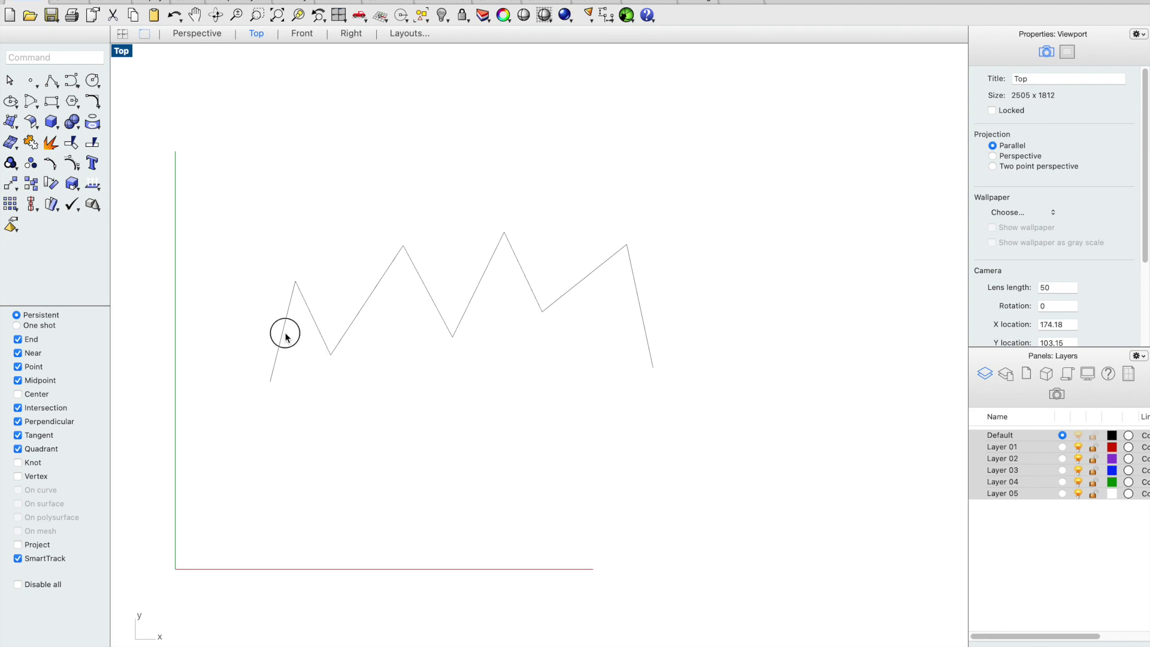
pyautogui.click(309, 215)
# Step: Set the Top viewport's background to a solid Gray color in the display settings
pyautogui.moveTo(311, 1)
pyautogui.click(1087, 373)
pyautogui.click(1084, 467)
pyautogui.click(1084, 469)
pyautogui.click(1057, 489)
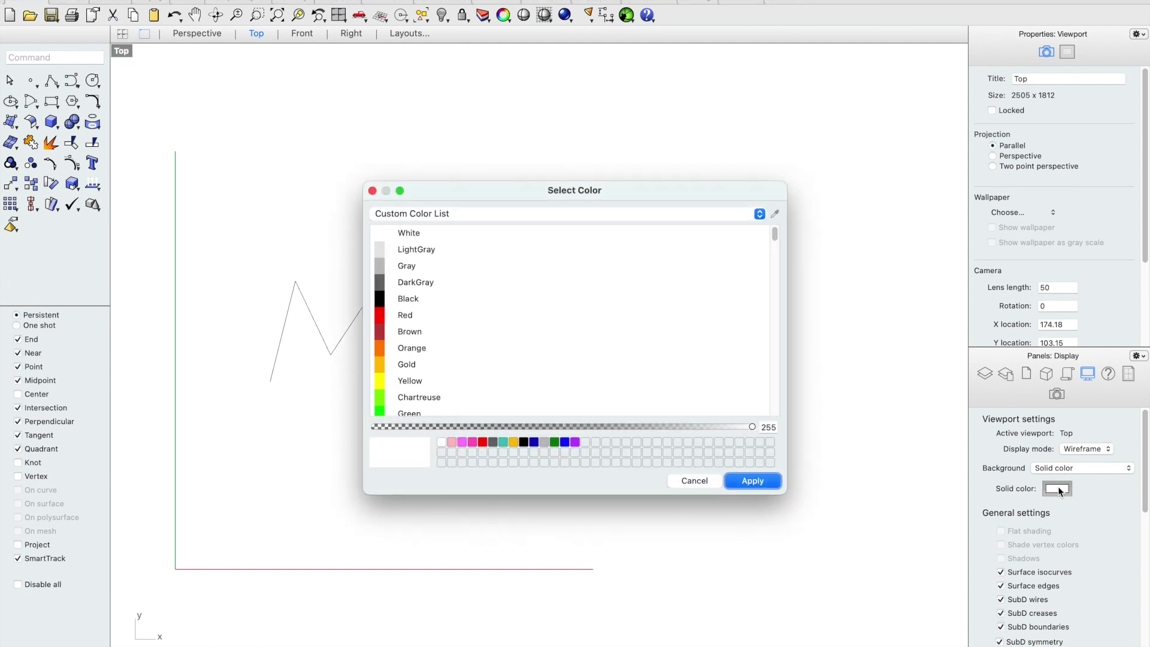
pyautogui.click(407, 265)
pyautogui.click(746, 481)
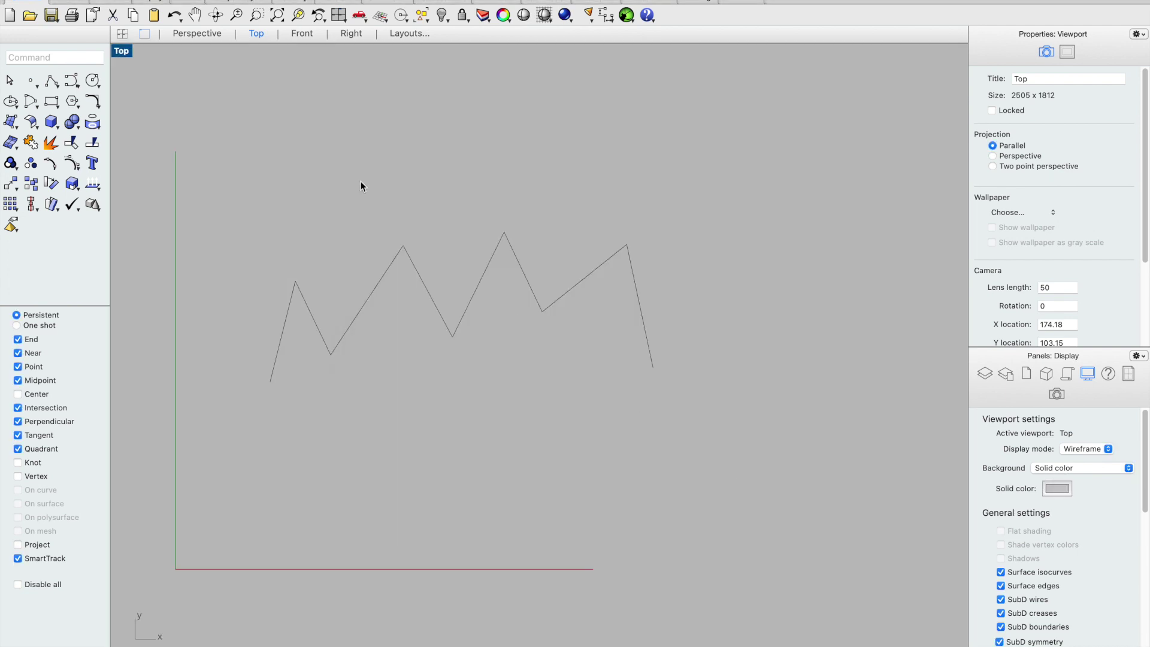
# Step: Examine the polyline's selection highlight against the gray background by selecting and deselecting it twice
pyautogui.click(277, 339)
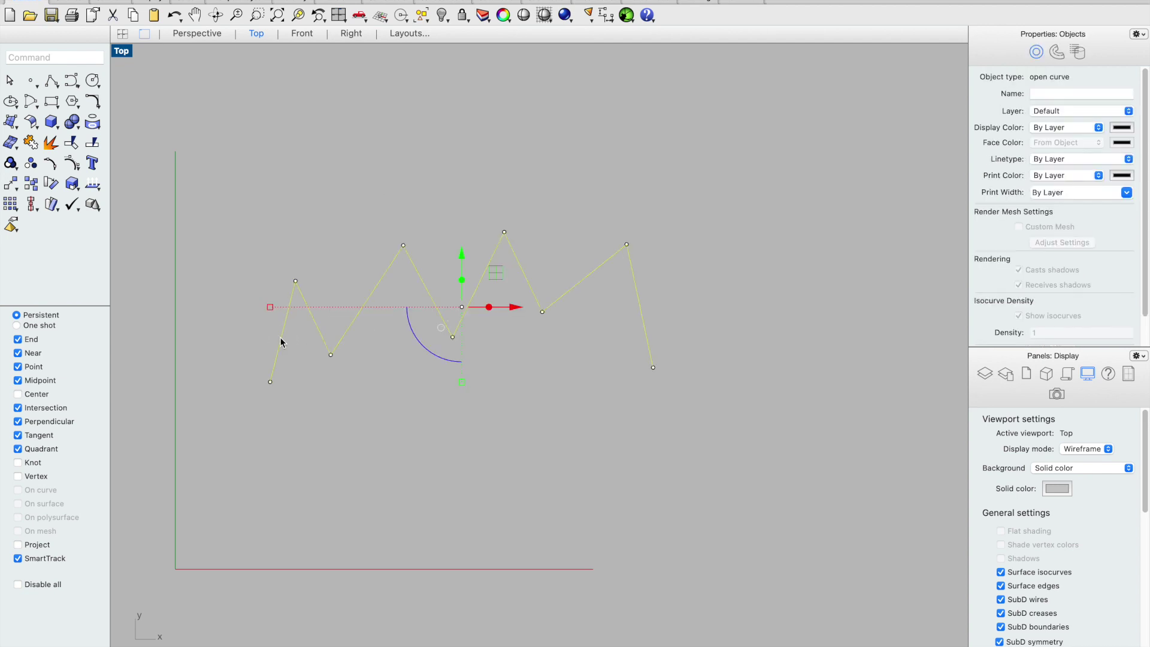
pyautogui.click(249, 241)
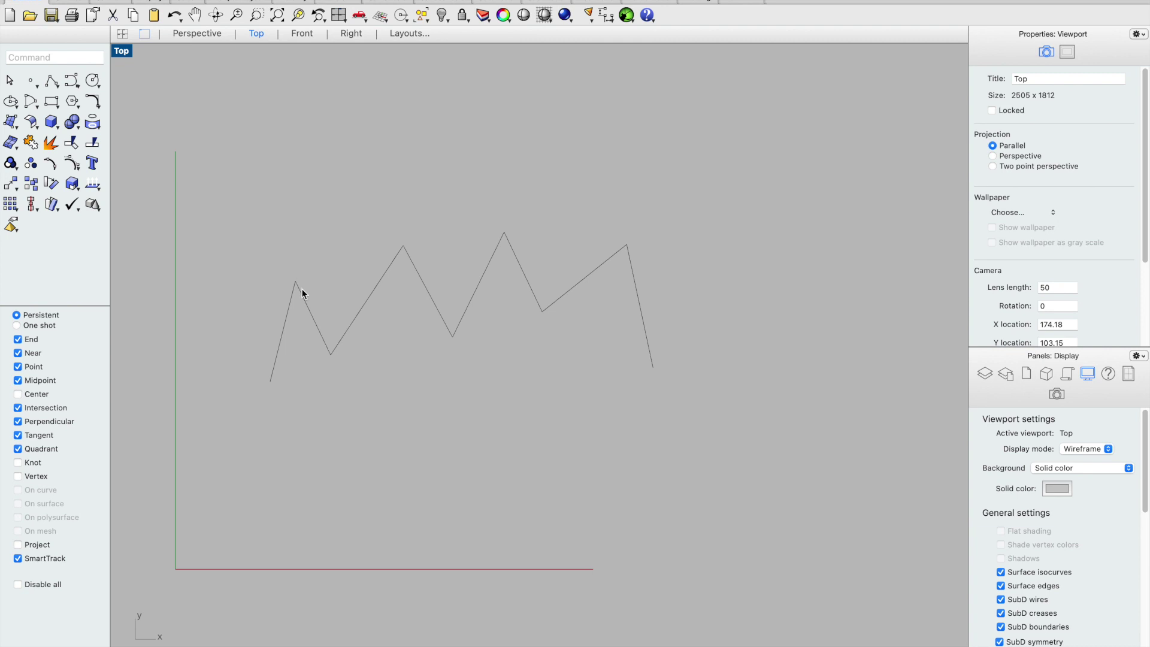
pyautogui.click(287, 320)
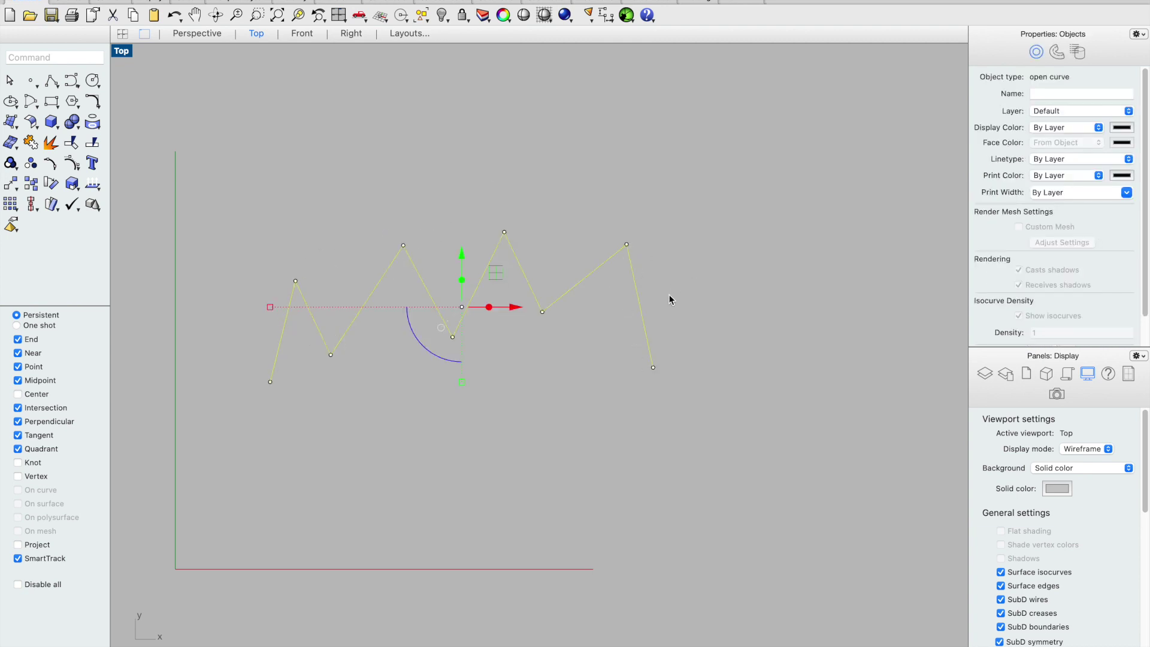
pyautogui.click(334, 208)
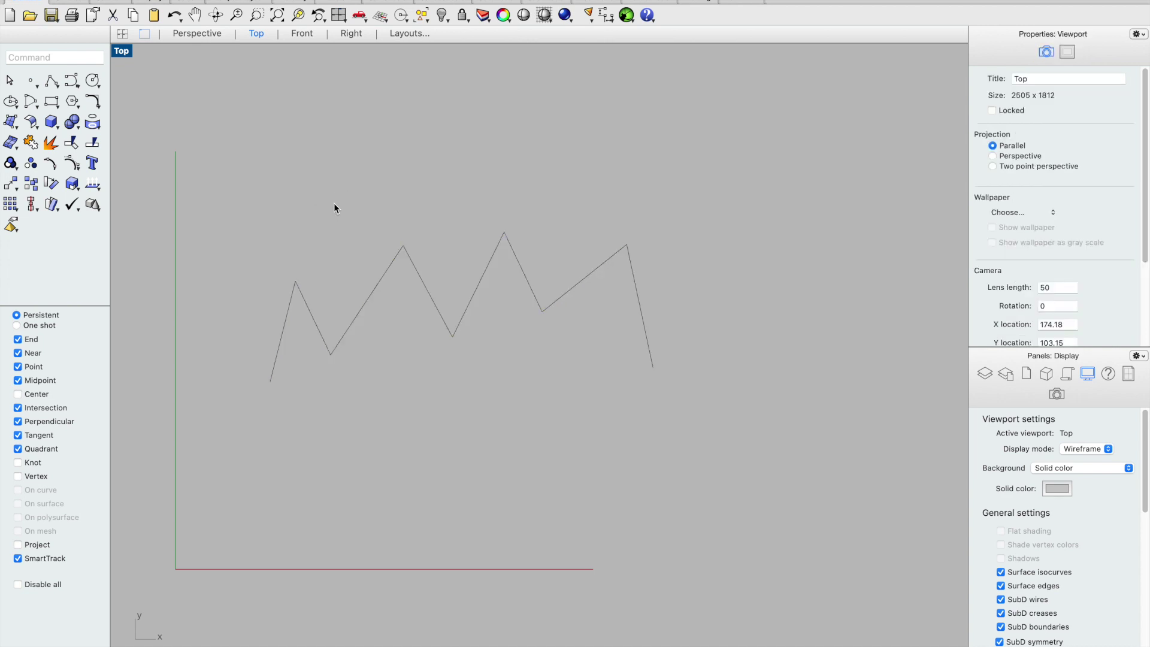
# Step: Draw a zigzag of eight separate line segments above the polyline with Line Segments, and test-select its first segment
pyautogui.rightClick(52, 82)
pyautogui.click(284, 227)
pyautogui.click(358, 125)
pyautogui.click(380, 212)
pyautogui.click(427, 123)
pyautogui.click(450, 208)
pyautogui.click(499, 108)
pyautogui.click(532, 183)
pyautogui.click(585, 114)
pyautogui.click(634, 244)
pyautogui.press('Return')
pyautogui.click(325, 173)
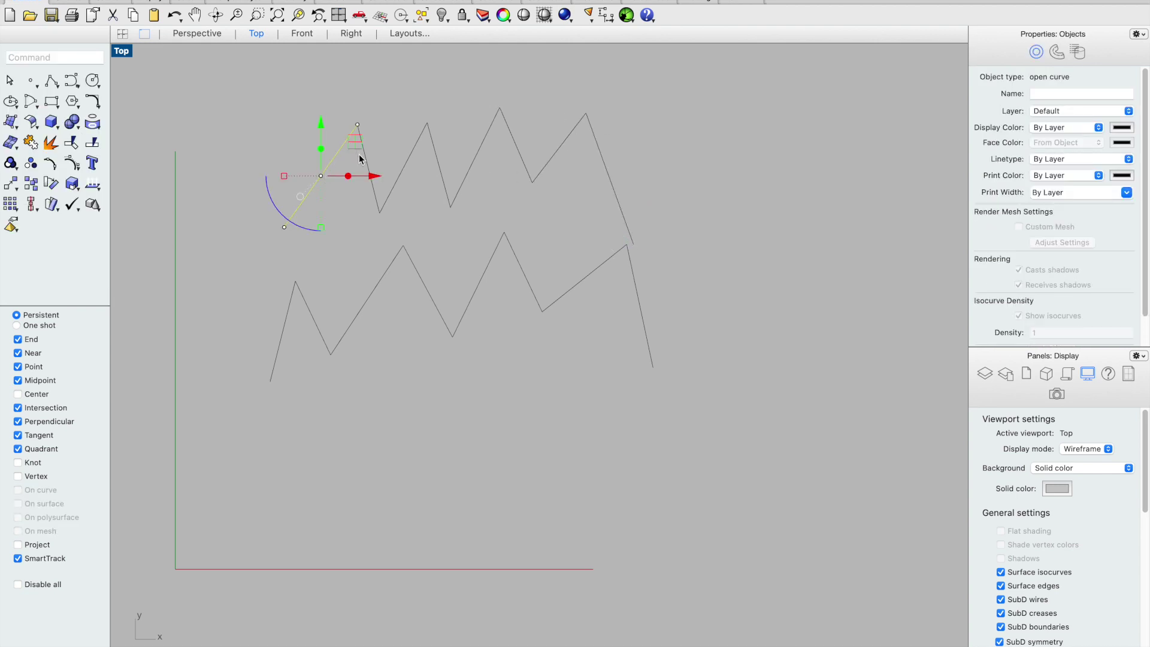
pyautogui.click(245, 99)
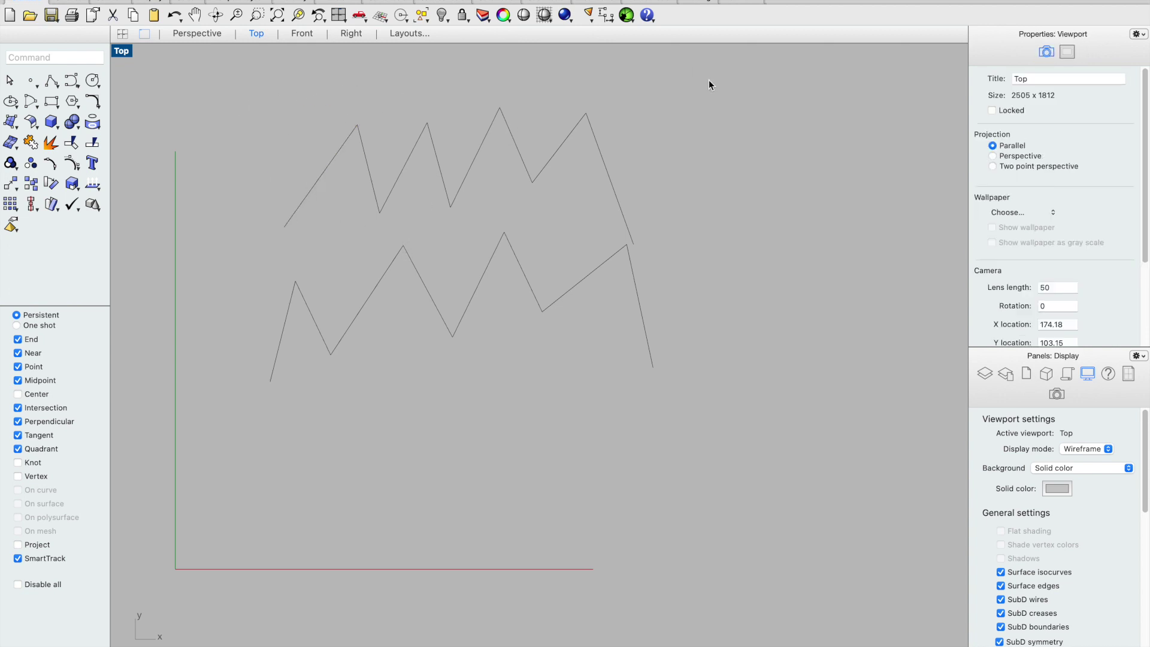
# Step: Join the eight line segments of the upper zigzag into a single curve and clear the selection
pyautogui.moveTo(712, 77); pyautogui.dragTo(267, 176)
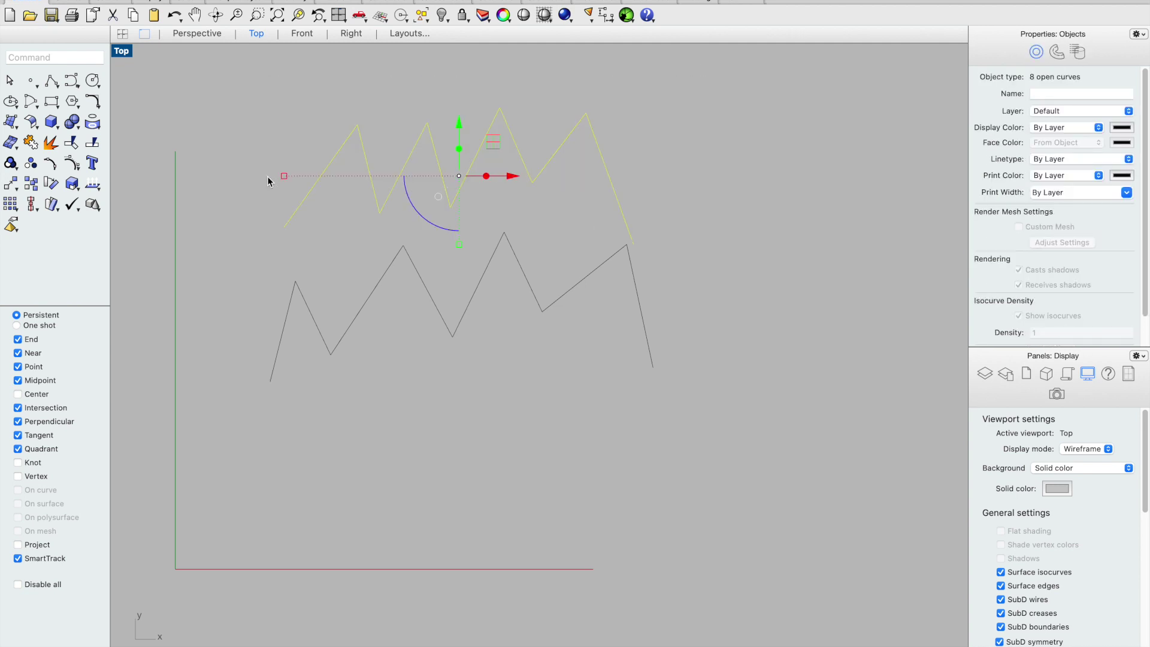
pyautogui.write('Joing')
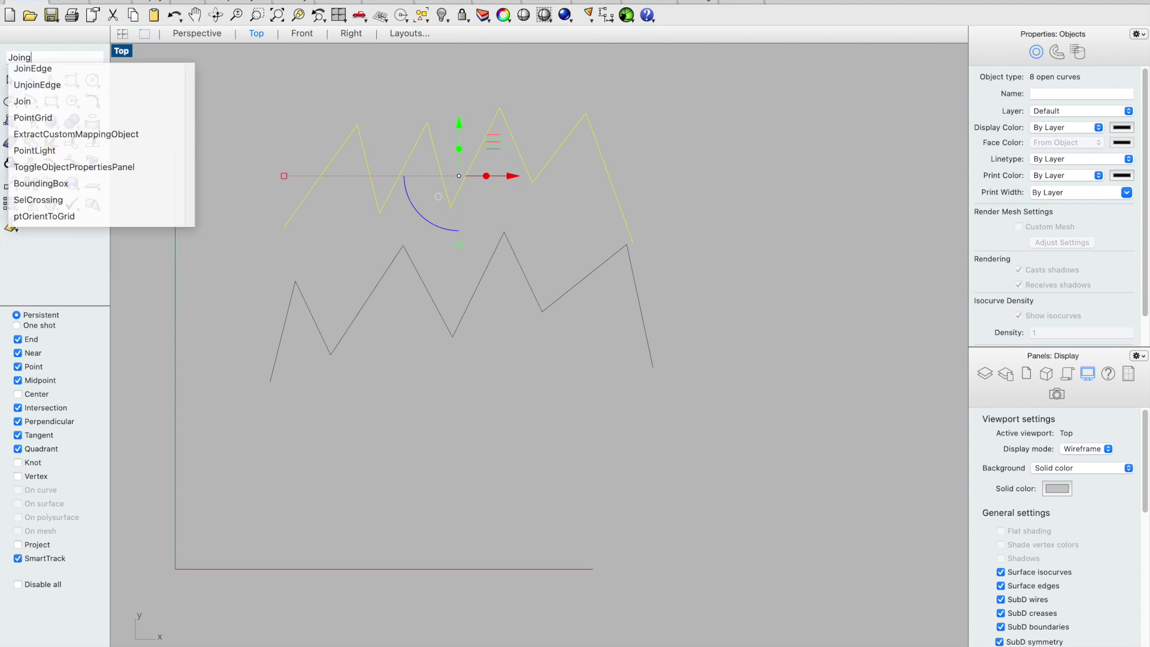
pyautogui.press('BackSpace')
pyautogui.press('Return')
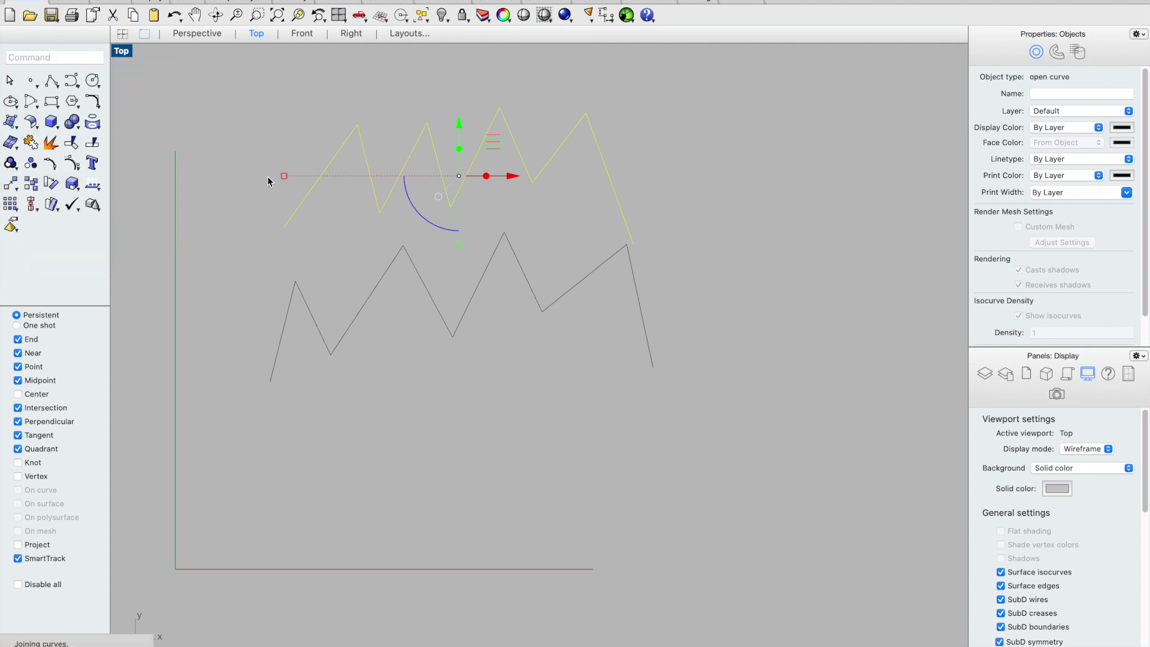
pyautogui.click(300, 126)
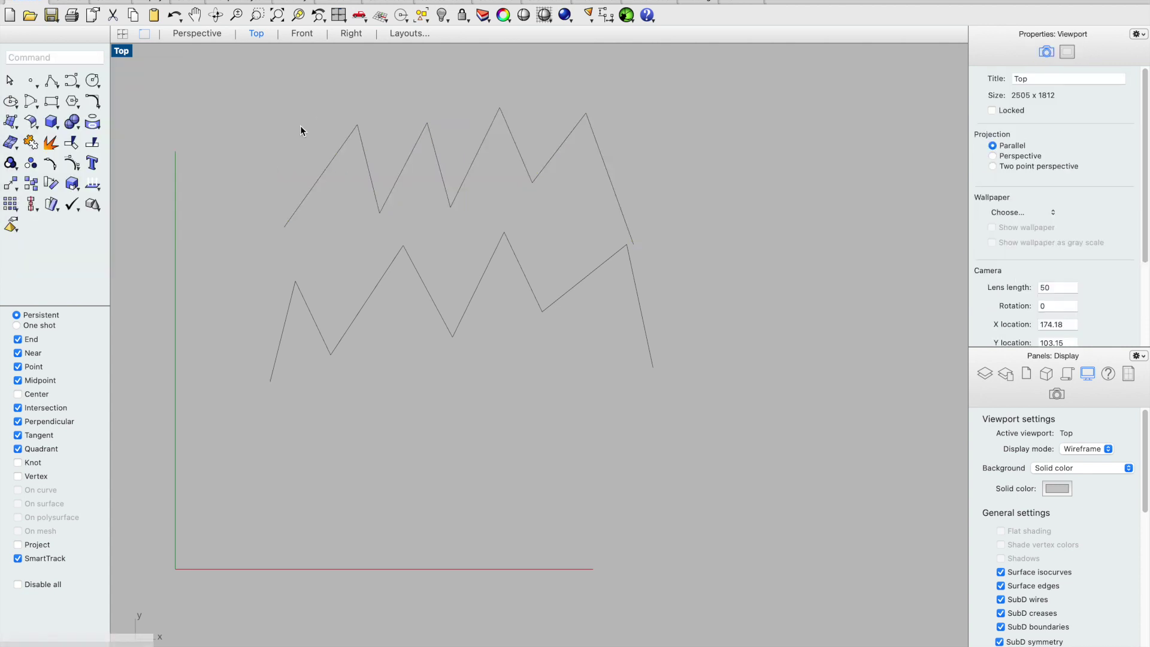
# Step: Explode the joined upper zigzag back into separate line segments and clear the selection
pyautogui.click(346, 148)
pyautogui.write('Explode')
pyautogui.press('Return')
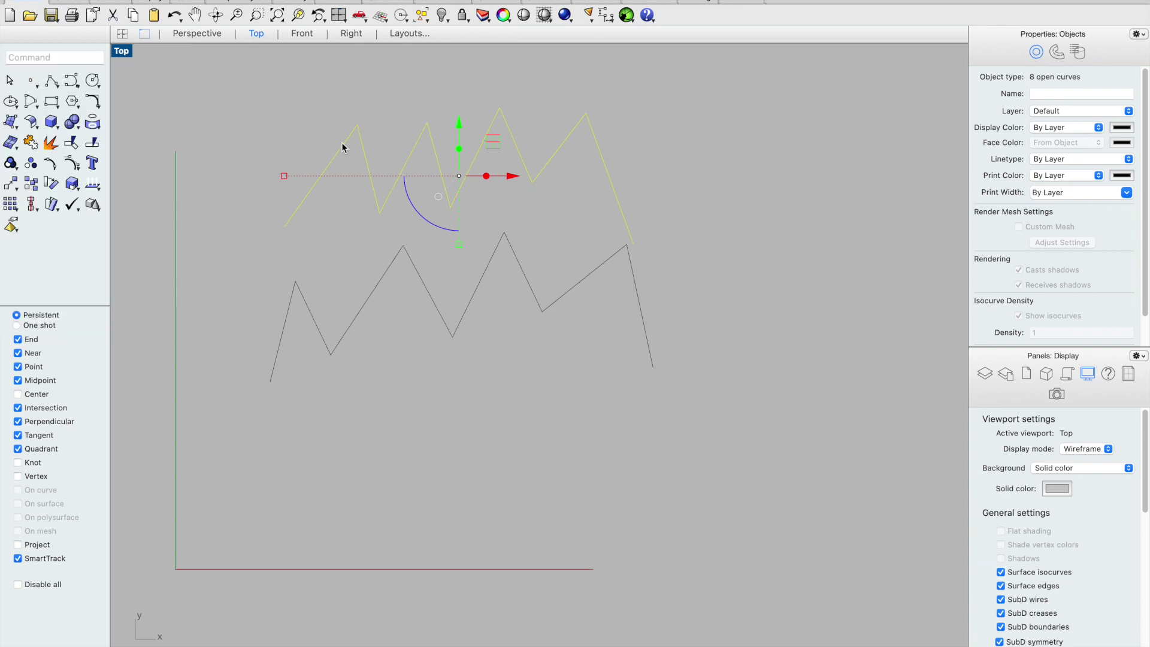
pyautogui.click(332, 139)
pyautogui.click(340, 143)
pyautogui.click(398, 94)
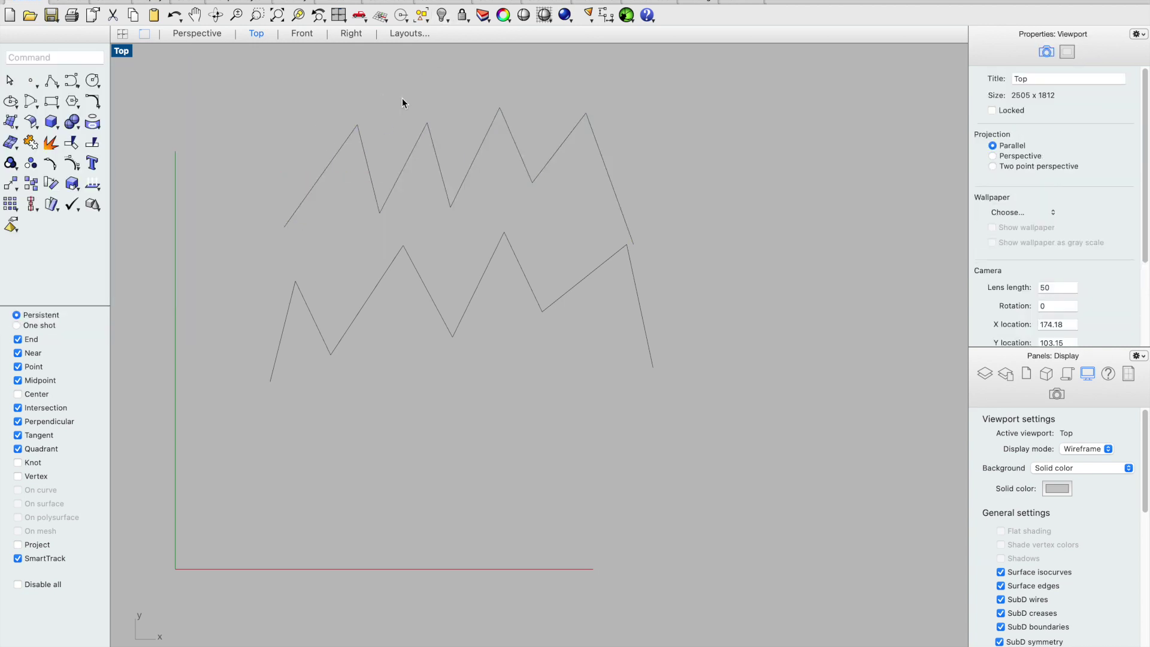
# Step: Test-select single segments of the exploded upper zigzag to check that they are separate objects
pyautogui.click(332, 162)
pyautogui.moveTo(669, 112); pyautogui.dragTo(236, 182)
pyautogui.click(301, 127)
pyautogui.click(333, 157)
pyautogui.click(366, 161)
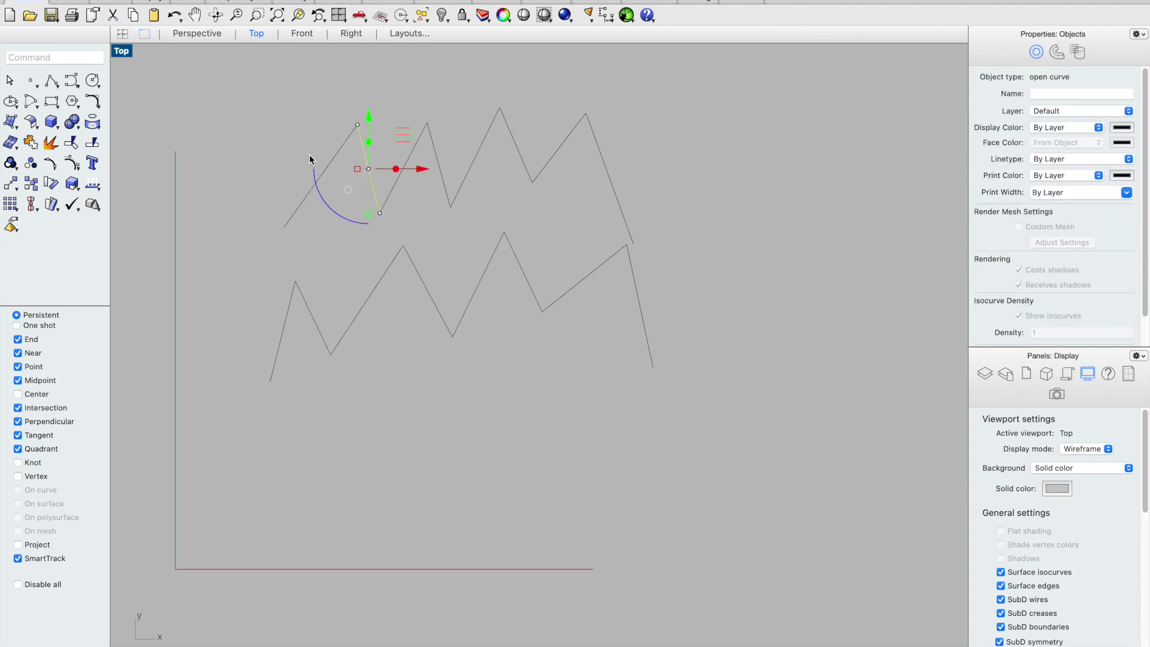
# Step: Select the upper zigzag's segments one after another, adding each to the selection until all eight are included
pyautogui.click(312, 161)
pyautogui.click(329, 167)
pyautogui.keyDown('shift'); pyautogui.click(370, 162); pyautogui.keyUp('shift')
pyautogui.keyDown('shift'); pyautogui.click(412, 160); pyautogui.keyUp('shift')
pyautogui.keyDown('shift'); pyautogui.click(436, 157); pyautogui.keyUp('shift')
pyautogui.keyDown('shift'); pyautogui.click(474, 157); pyautogui.keyUp('shift')
pyautogui.keyDown('shift'); pyautogui.click(513, 140); pyautogui.keyUp('shift')
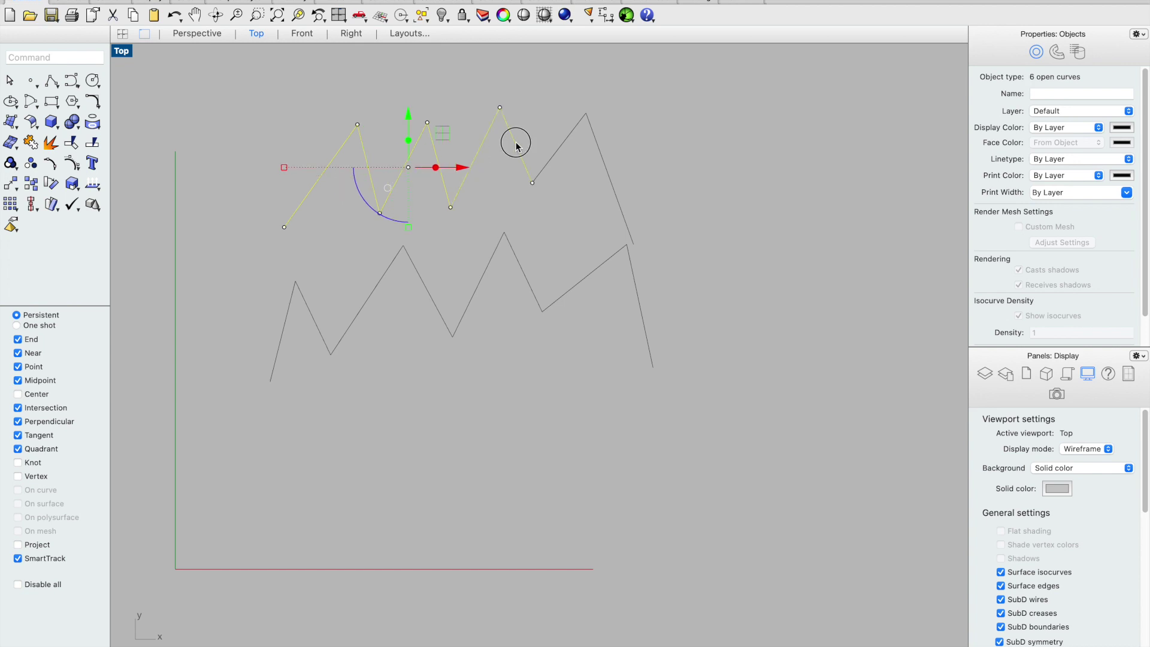
pyautogui.keyDown('super'); pyautogui.click(484, 142); pyautogui.keyUp('super')
pyautogui.keyDown('shift'); pyautogui.click(484, 145); pyautogui.keyUp('shift')
pyautogui.keyDown('shift'); pyautogui.click(557, 150); pyautogui.keyUp('shift')
pyautogui.keyDown('shift'); pyautogui.click(596, 151); pyautogui.keyUp('shift')
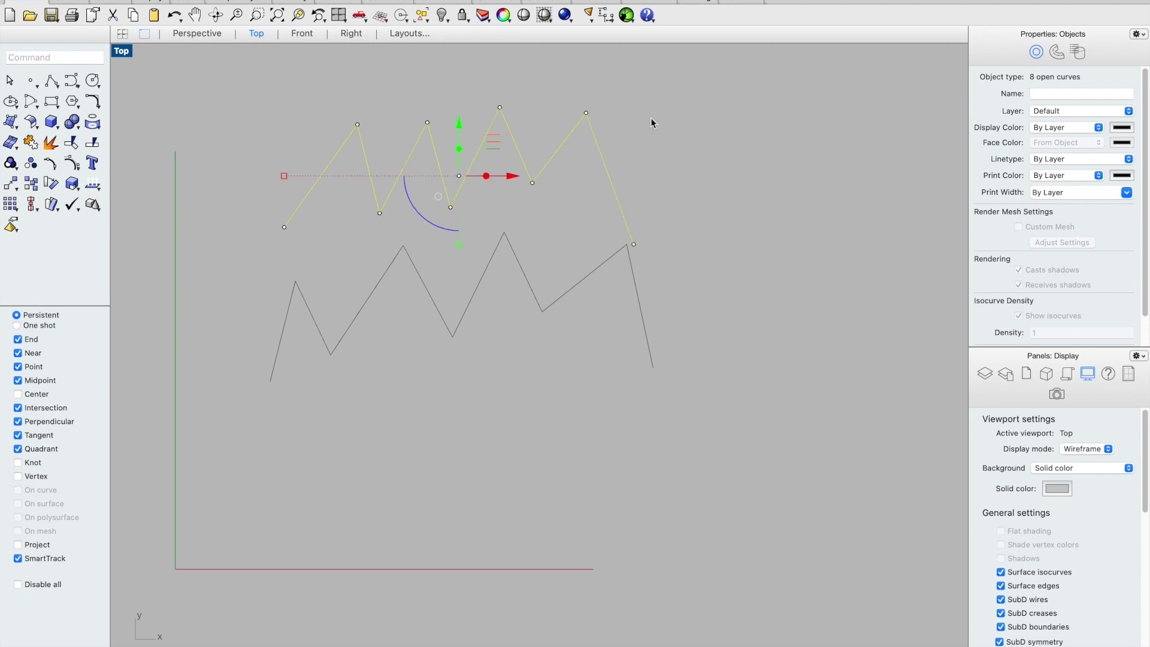
# Step: Select all segments of the upper zigzag at once with a selection window and join them again
pyautogui.click(683, 135)
pyautogui.click(605, 158)
pyautogui.click(639, 133)
pyautogui.moveTo(745, 125); pyautogui.dragTo(276, 182)
pyautogui.write('Jon')
pyautogui.press('BackSpace')
pyautogui.write('in')
pyautogui.press('Return')
pyautogui.click(538, 129)
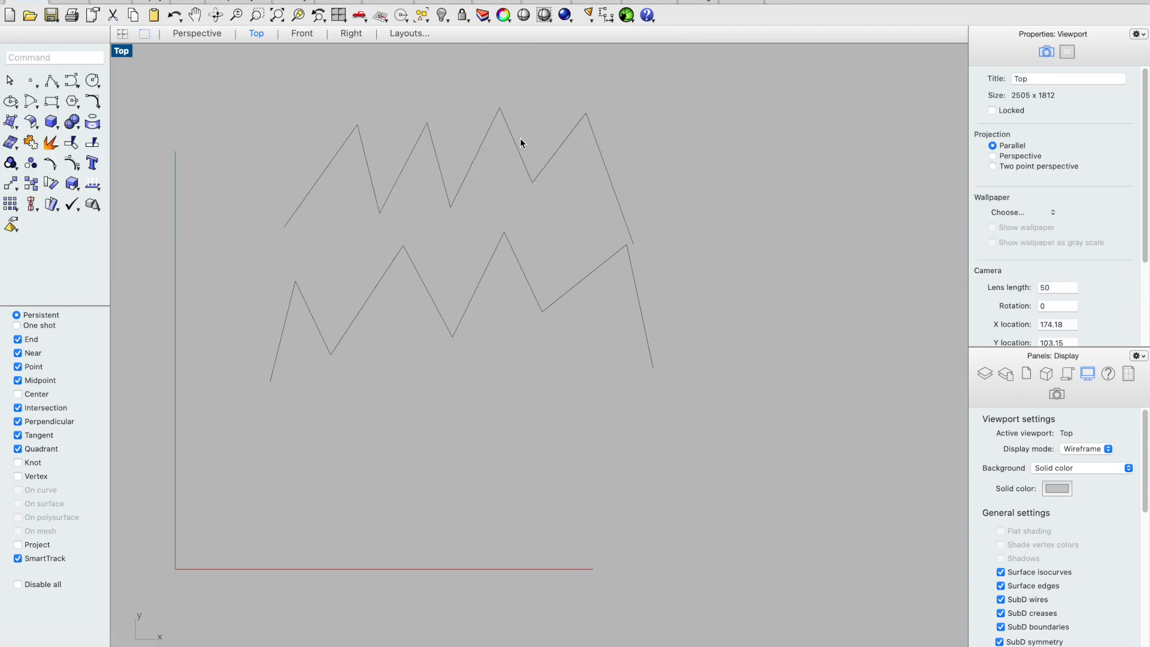
# Step: Test-select the joined upper zigzag as one object and delete it
pyautogui.click(518, 136)
pyautogui.click(676, 77)
pyautogui.click(620, 183)
pyautogui.press('Delete')
pyautogui.click(31, 60)
pyautogui.click(52, 82)
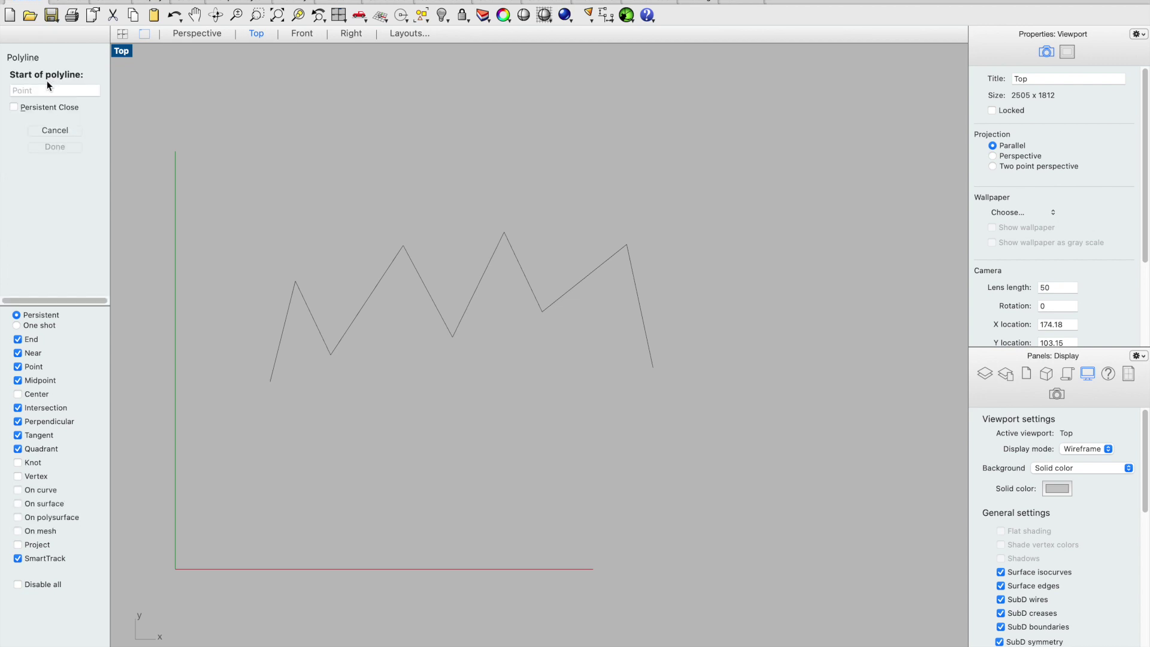
pyautogui.click(55, 130)
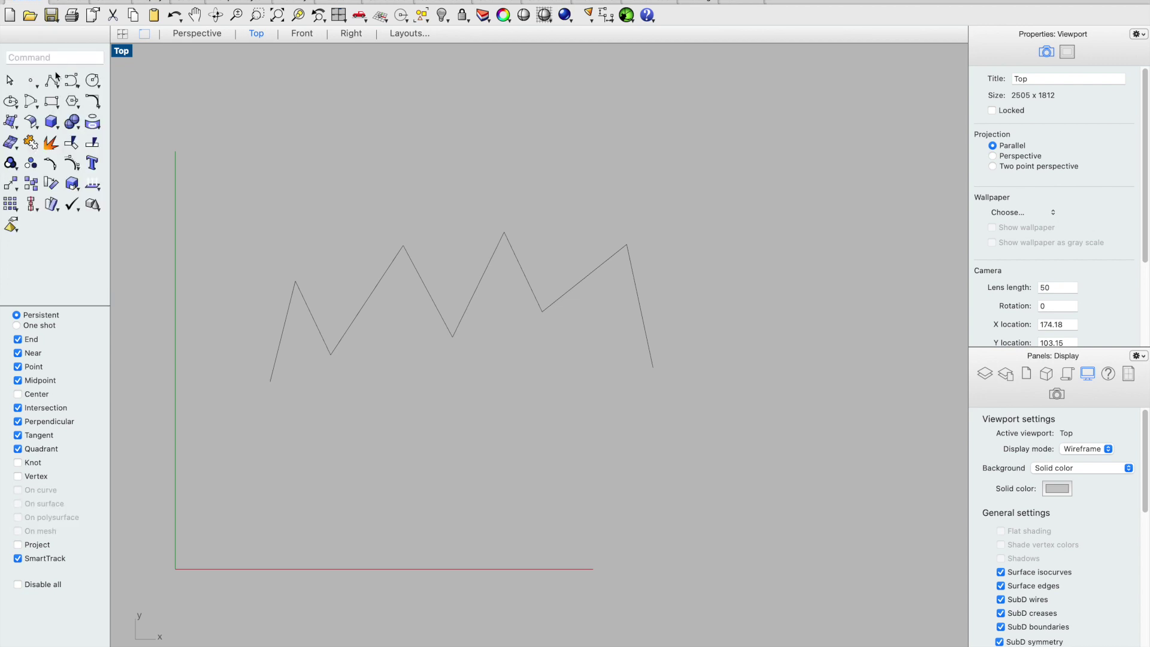
# Step: Draw a new zigzag polyline through nine points above the remaining zigzag with the Polyline command
pyautogui.write('Polyline')
pyautogui.press('Return')
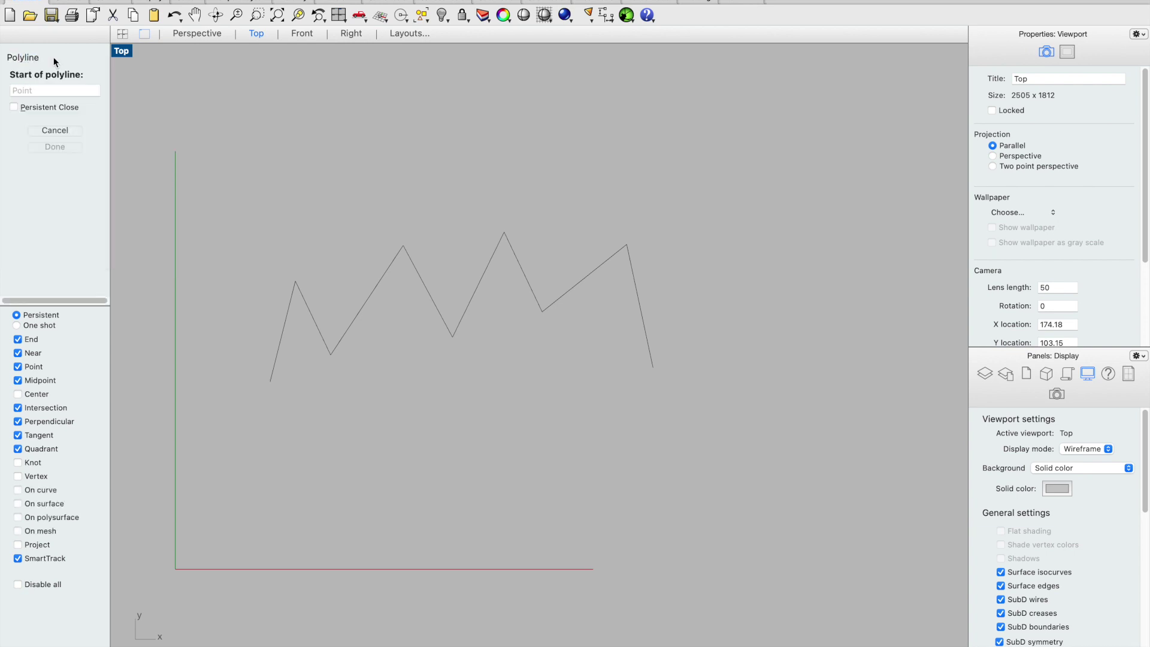
pyautogui.click(334, 234)
pyautogui.click(366, 149)
pyautogui.click(390, 203)
pyautogui.click(429, 152)
pyautogui.click(437, 189)
pyautogui.click(527, 103)
pyautogui.click(567, 168)
pyautogui.click(665, 117)
pyautogui.click(694, 254)
pyautogui.press('Return')
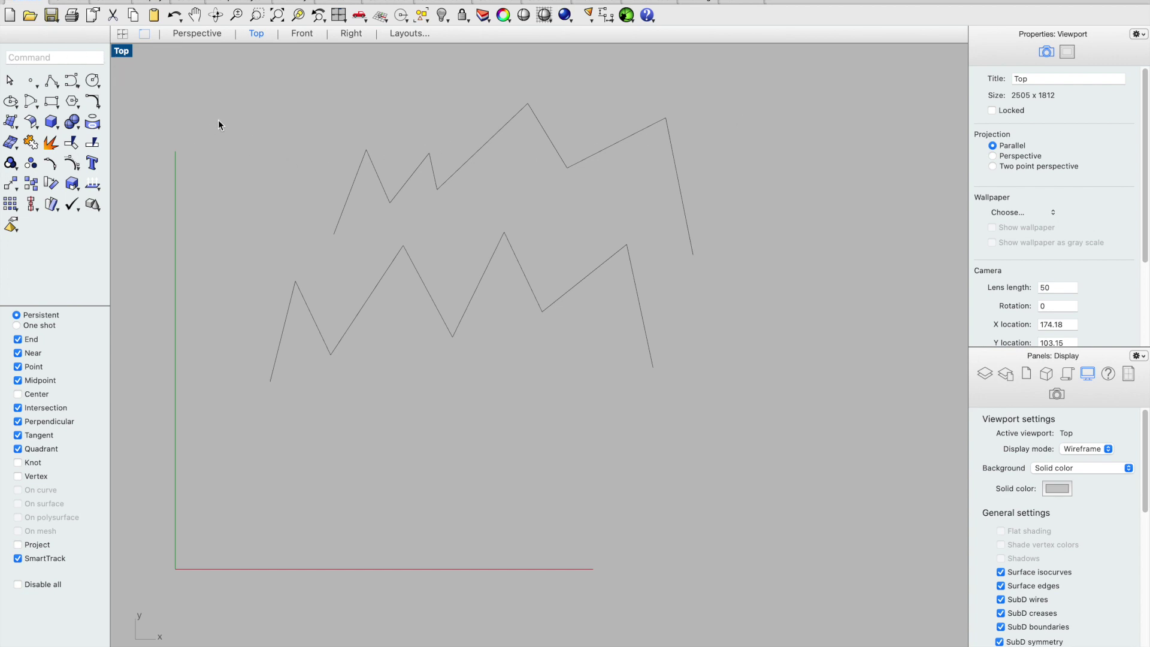
pyautogui.click(69, 2)
pyautogui.click(108, 1)
pyautogui.click(186, 2)
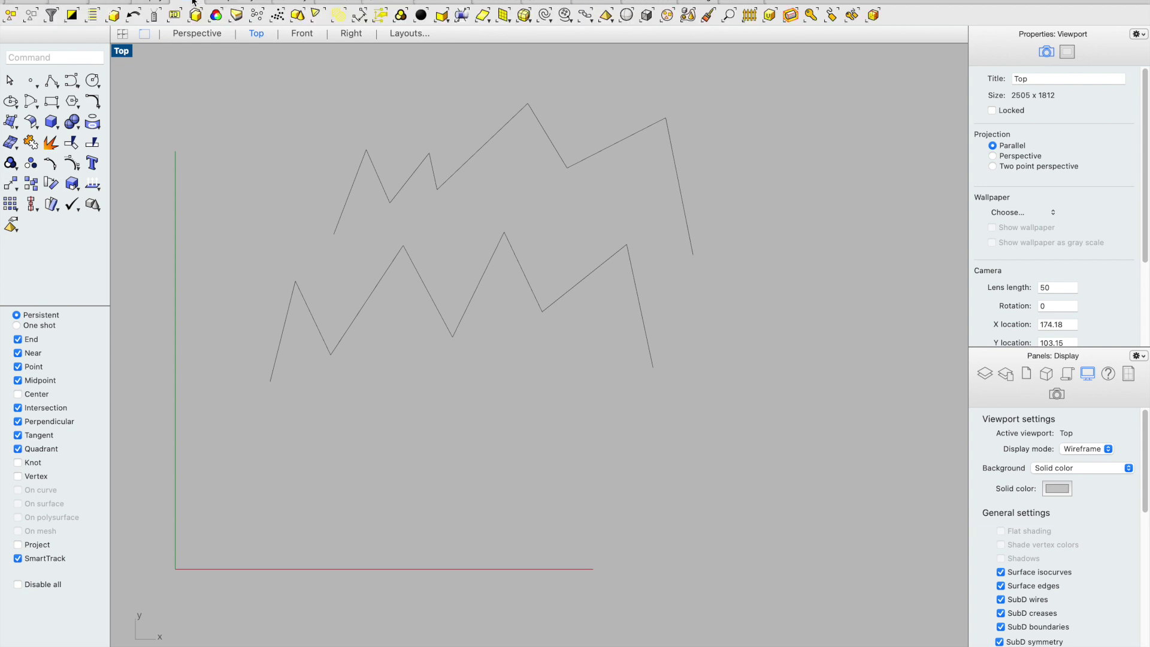
pyautogui.click(198, 2)
pyautogui.click(196, 2)
# Step: Turn off the End, Near, Point, Midpoint, Intersection, Perpendicular, Tangent and Quadrant snaps, and test starting a polyline at the upper zigzag's first endpoint
pyautogui.click(53, 80)
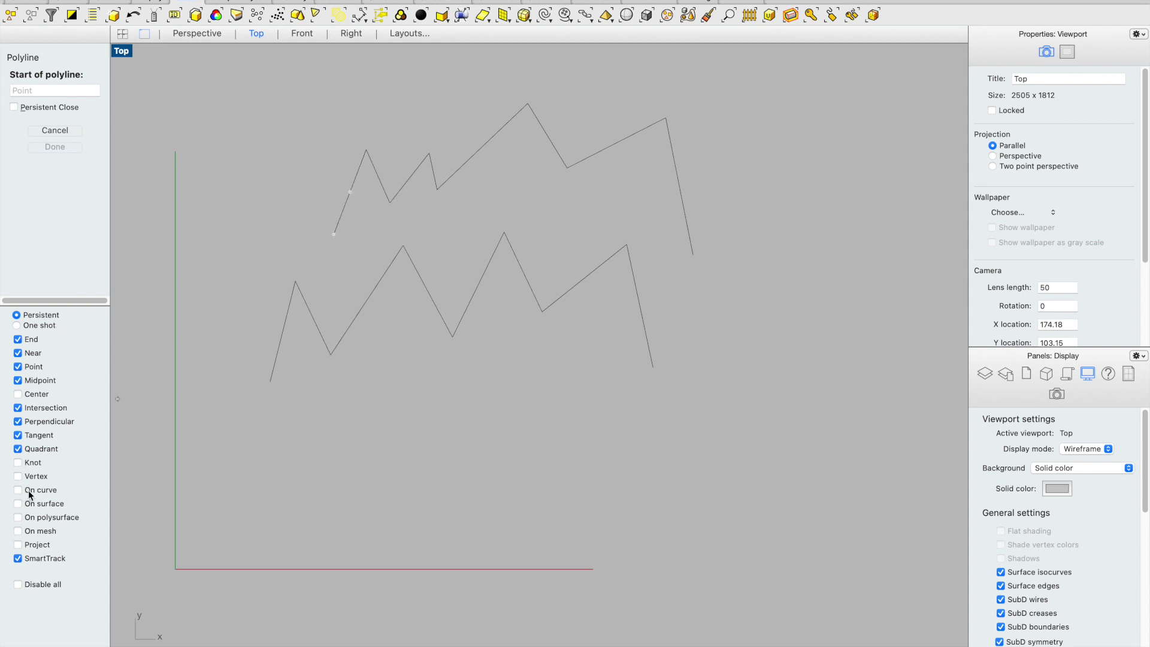
pyautogui.click(18, 340)
pyautogui.click(18, 352)
pyautogui.click(18, 367)
pyautogui.click(18, 380)
pyautogui.click(18, 407)
pyautogui.click(18, 421)
pyautogui.click(18, 449)
pyautogui.click(18, 435)
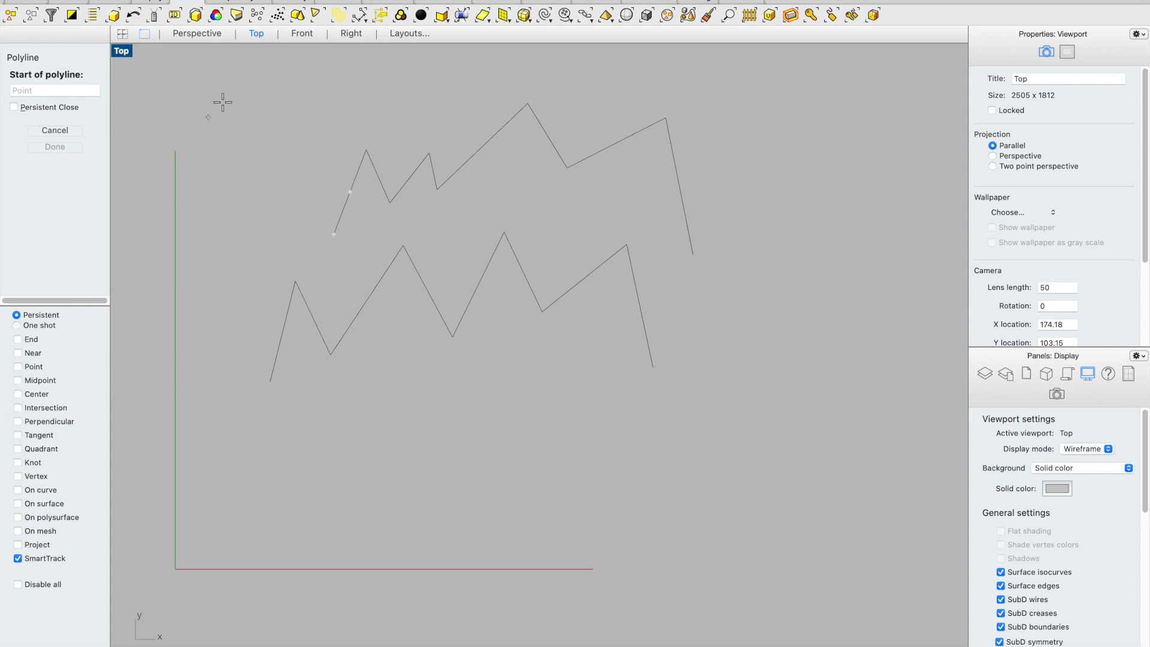
pyautogui.click(333, 234)
pyautogui.click(69, 127)
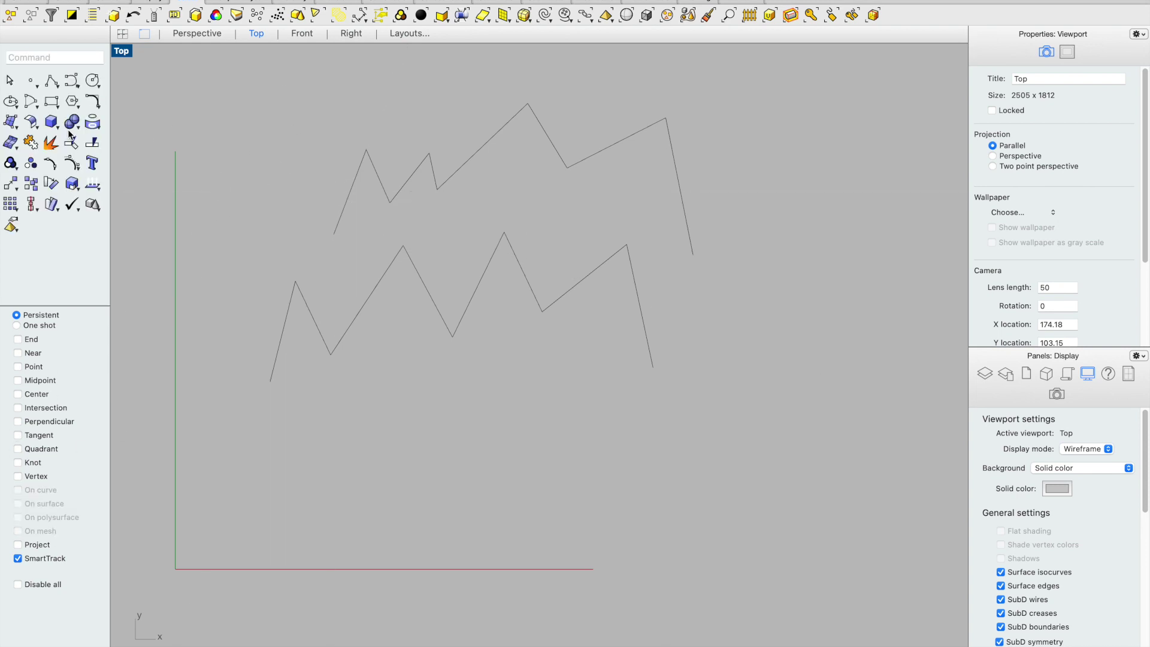
# Step: Enable the End, Midpoint, Near and Intersection snaps while Polyline is active, testing them on the upper zigzag before cancelling
pyautogui.click(48, 80)
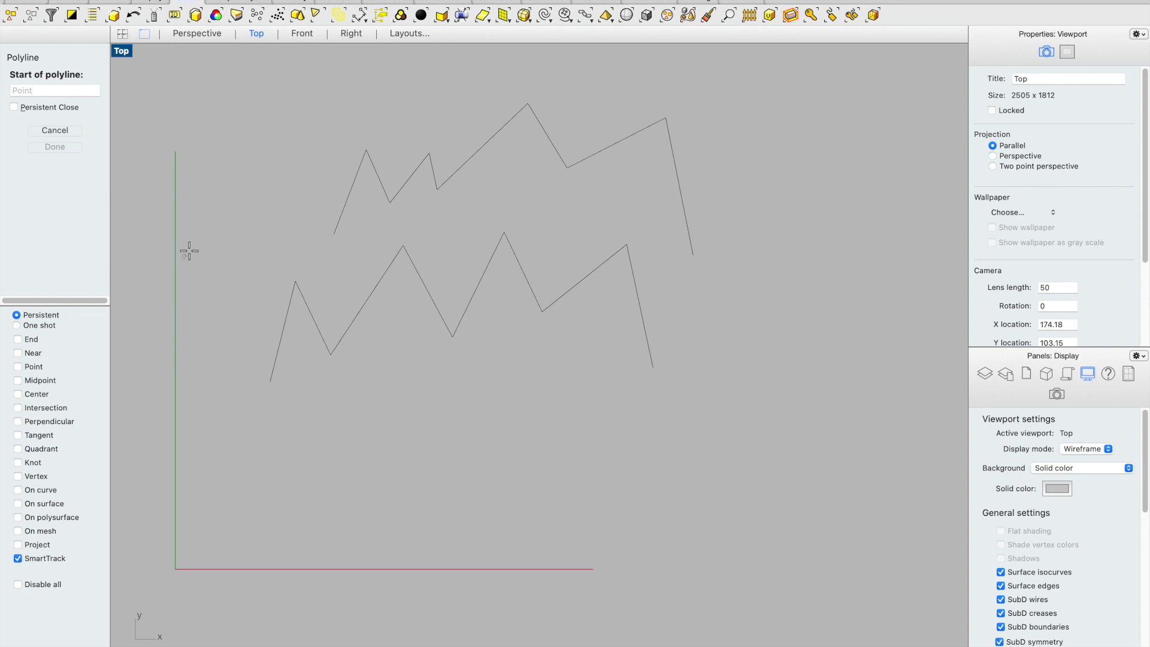
pyautogui.click(20, 341)
pyautogui.click(19, 380)
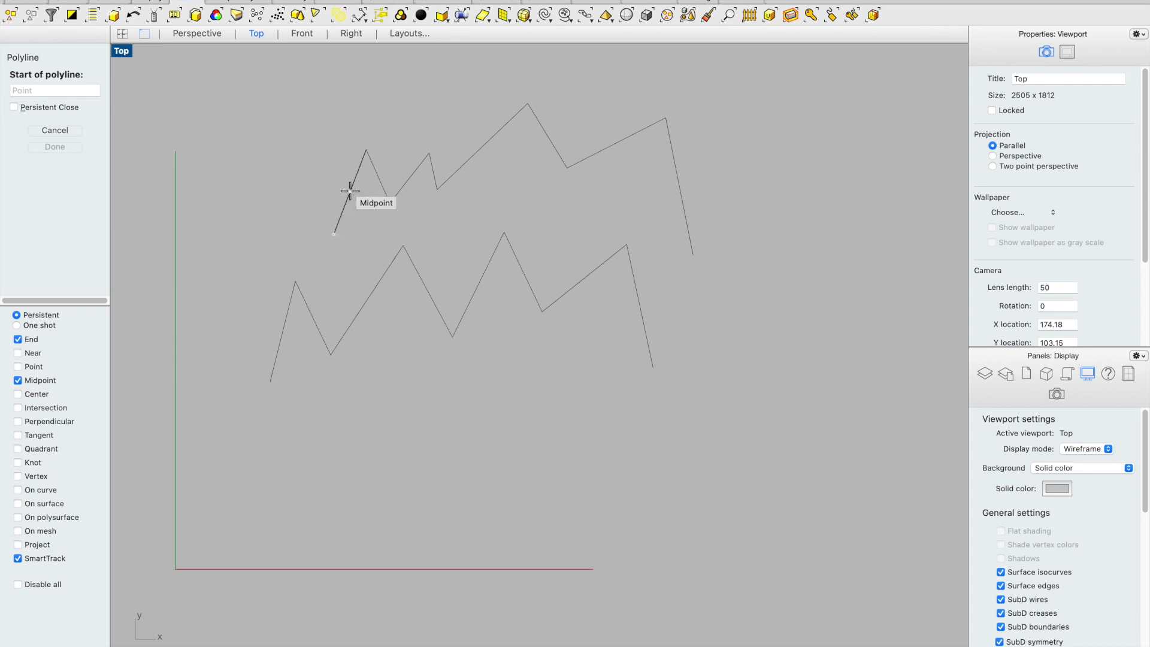
pyautogui.click(19, 353)
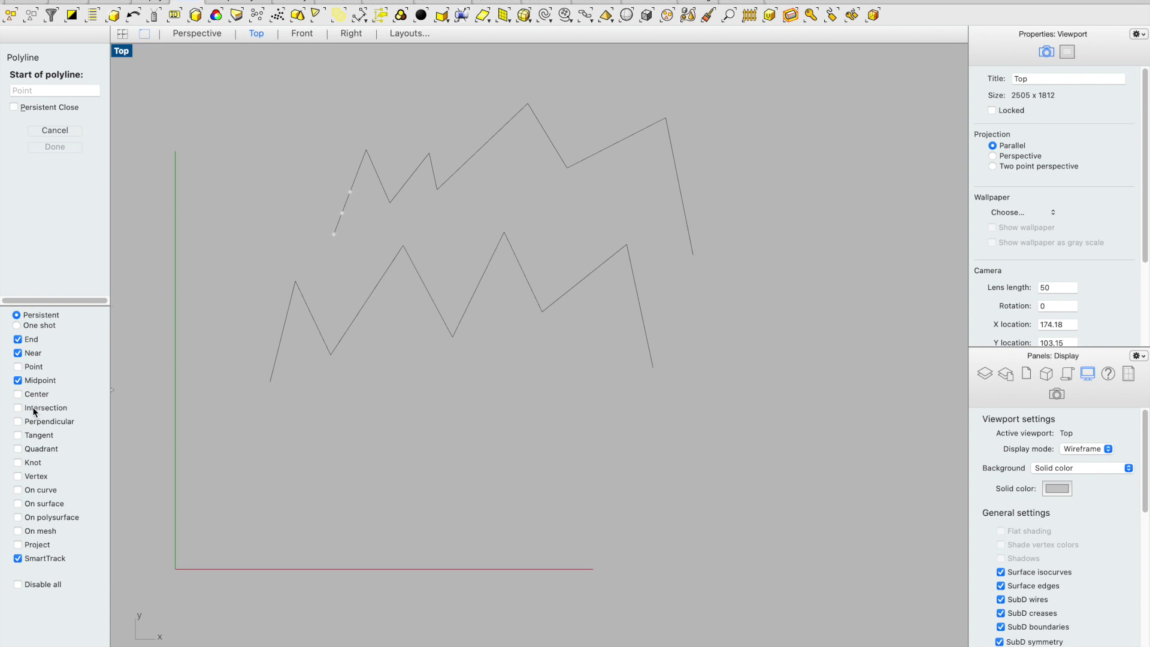
pyautogui.click(18, 408)
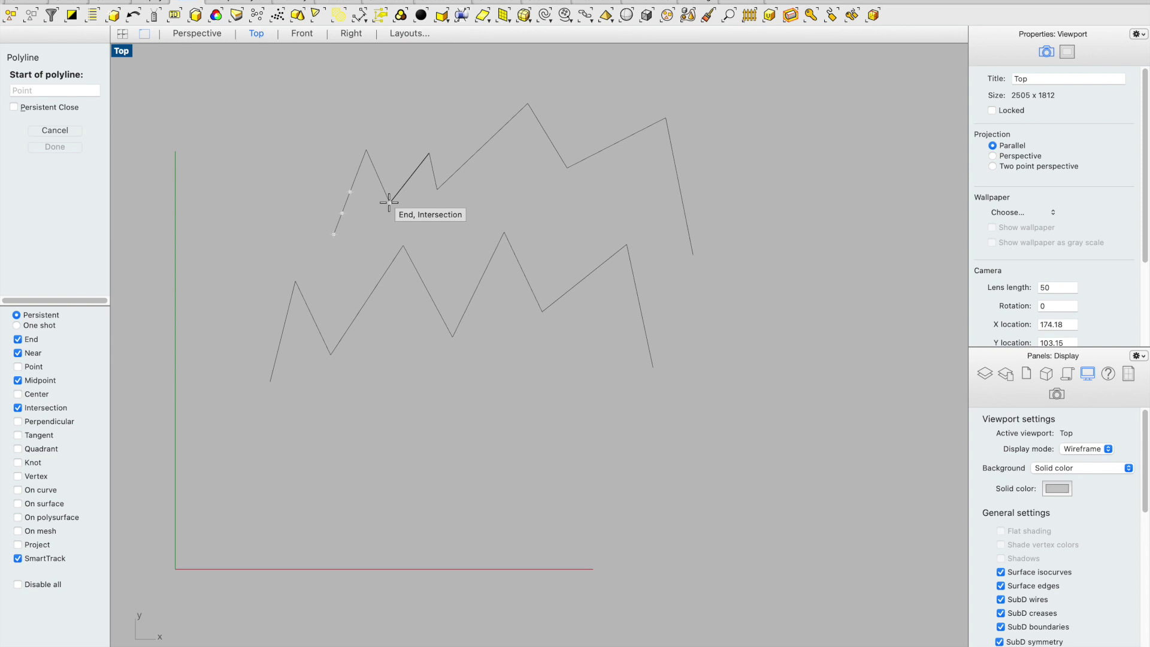
pyautogui.click(55, 130)
# Step: Draw a circle beside the start of the upper zigzag and a small rectangle above its first peaks
pyautogui.click(90, 81)
pyautogui.click(234, 105)
pyautogui.click(270, 130)
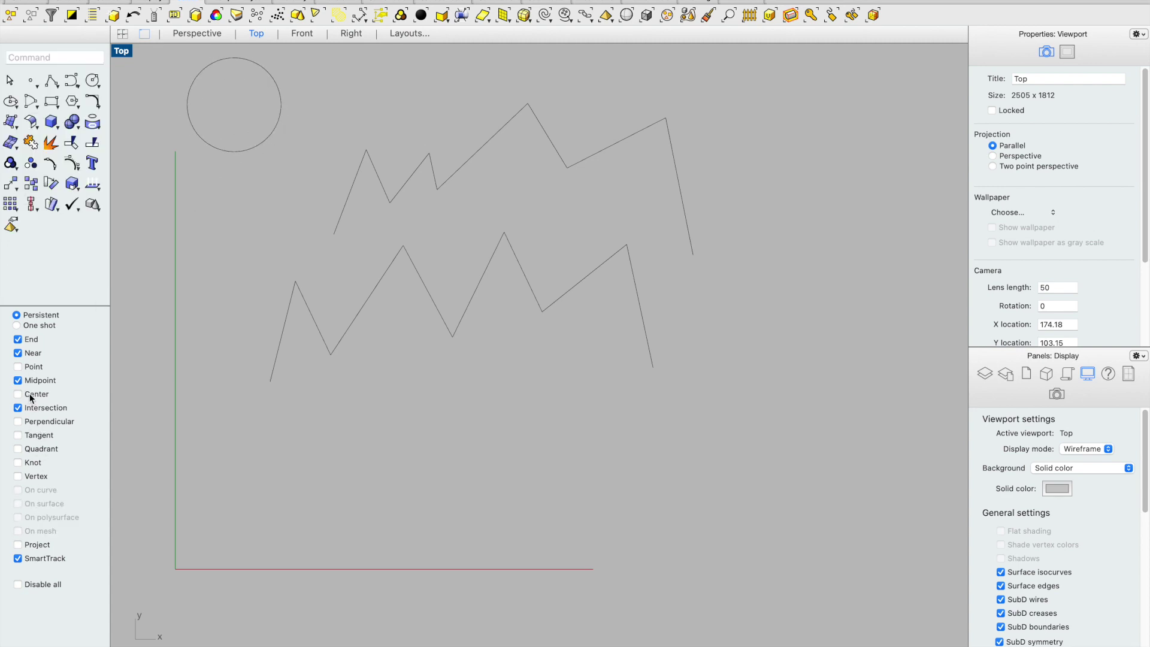
pyautogui.click(57, 104)
pyautogui.click(347, 78)
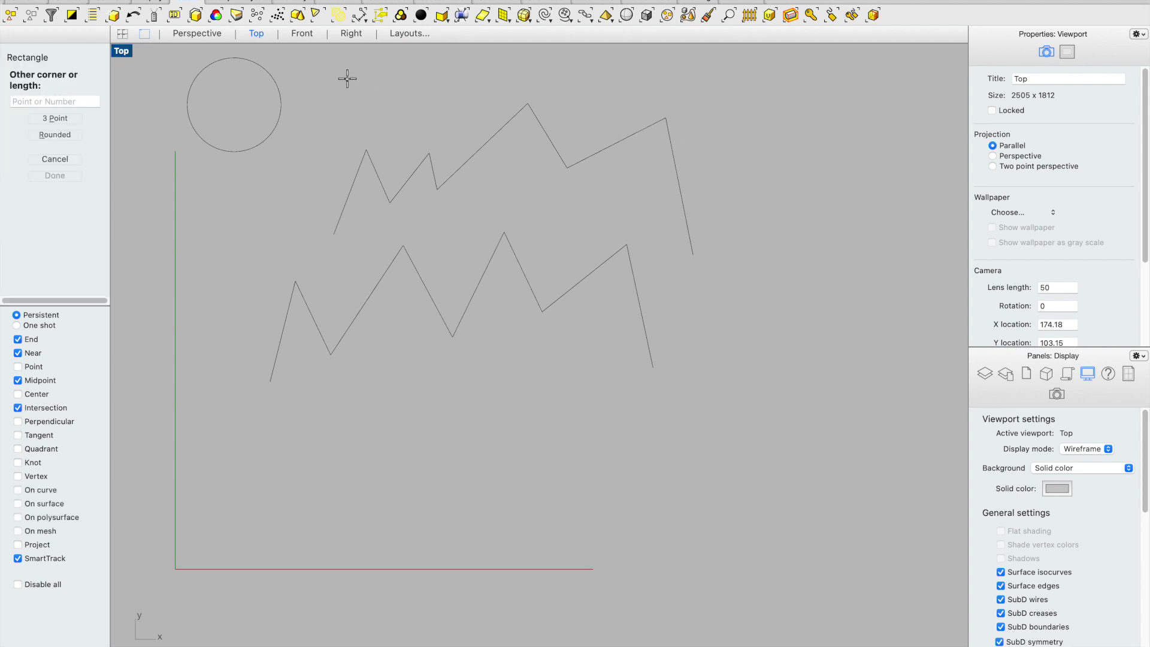
pyautogui.click(421, 117)
# Step: Test the Center snap by starting a polyline at the rectangle's center, cancel it, and turn Center off again
pyautogui.click(19, 393)
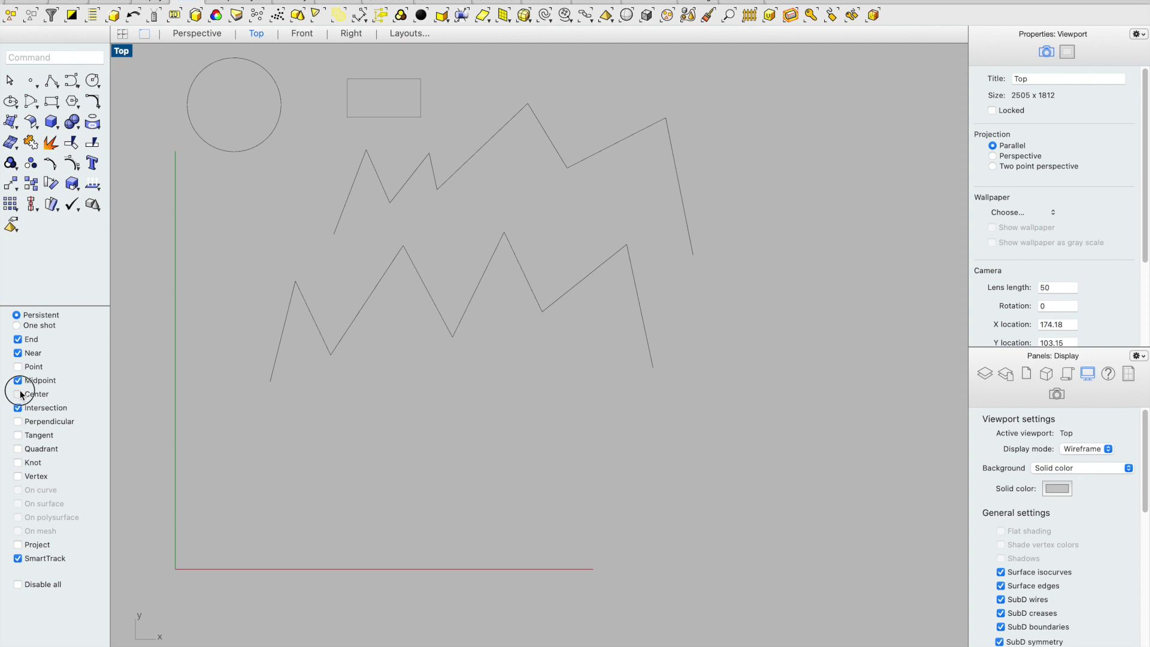
pyautogui.click(54, 82)
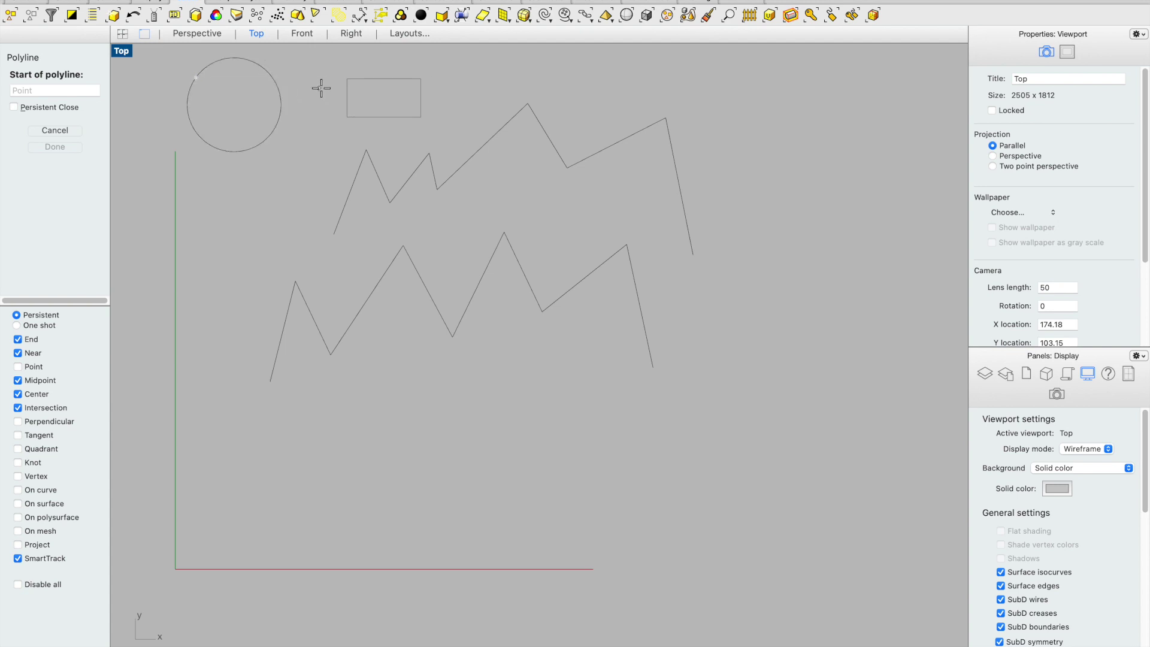
pyautogui.click(60, 131)
pyautogui.click(51, 82)
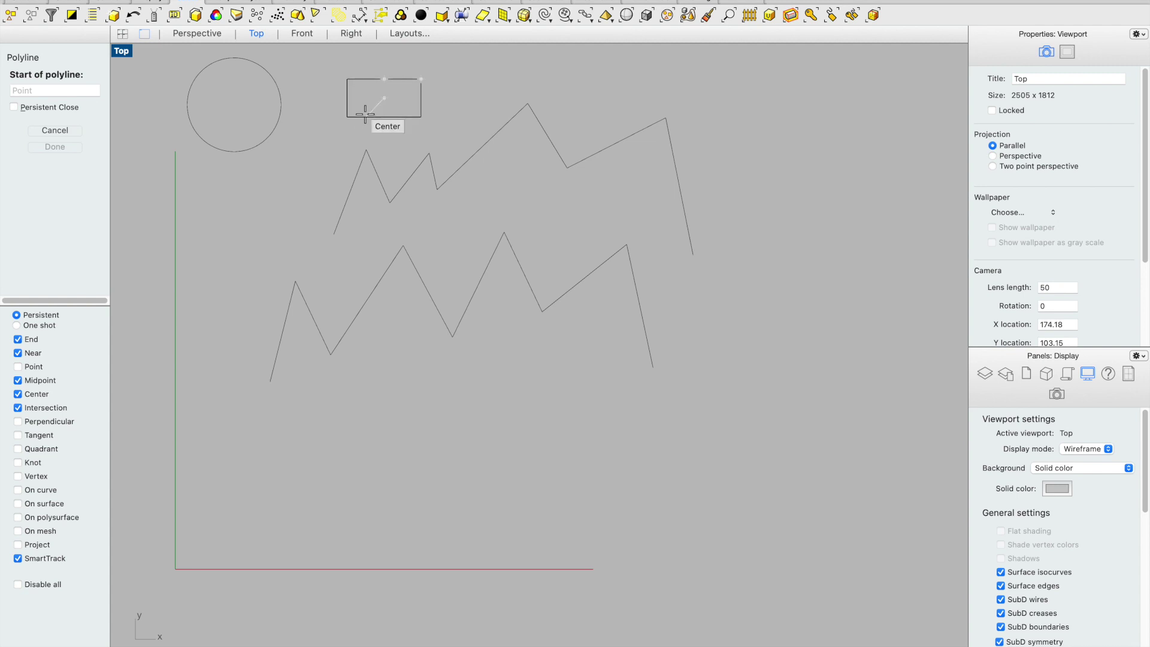
pyautogui.click(365, 114)
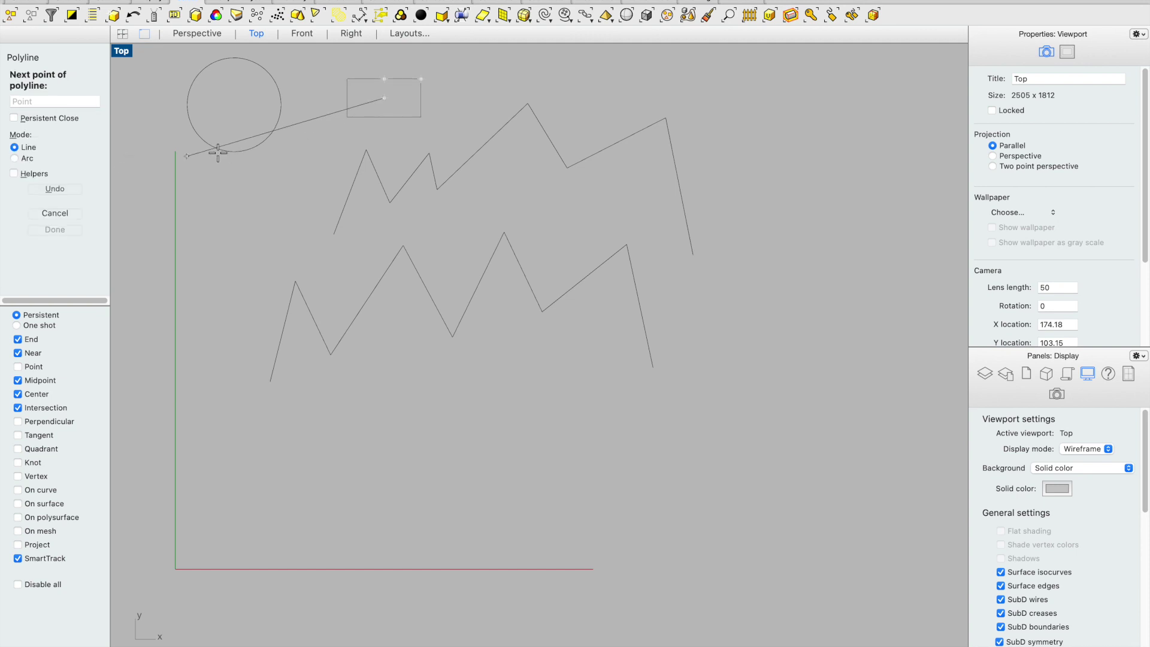
pyautogui.press('Escape')
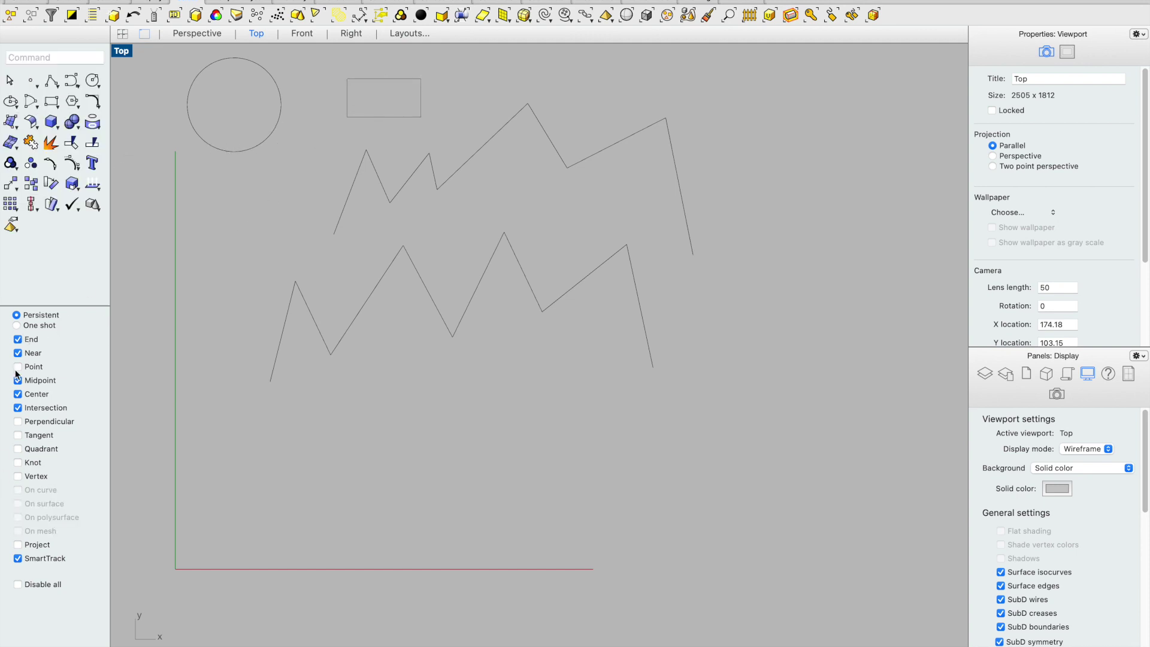
pyautogui.click(18, 395)
# Step: Display the layer list, and view the Top viewport's properties in a separate window before closing it
pyautogui.click(987, 376)
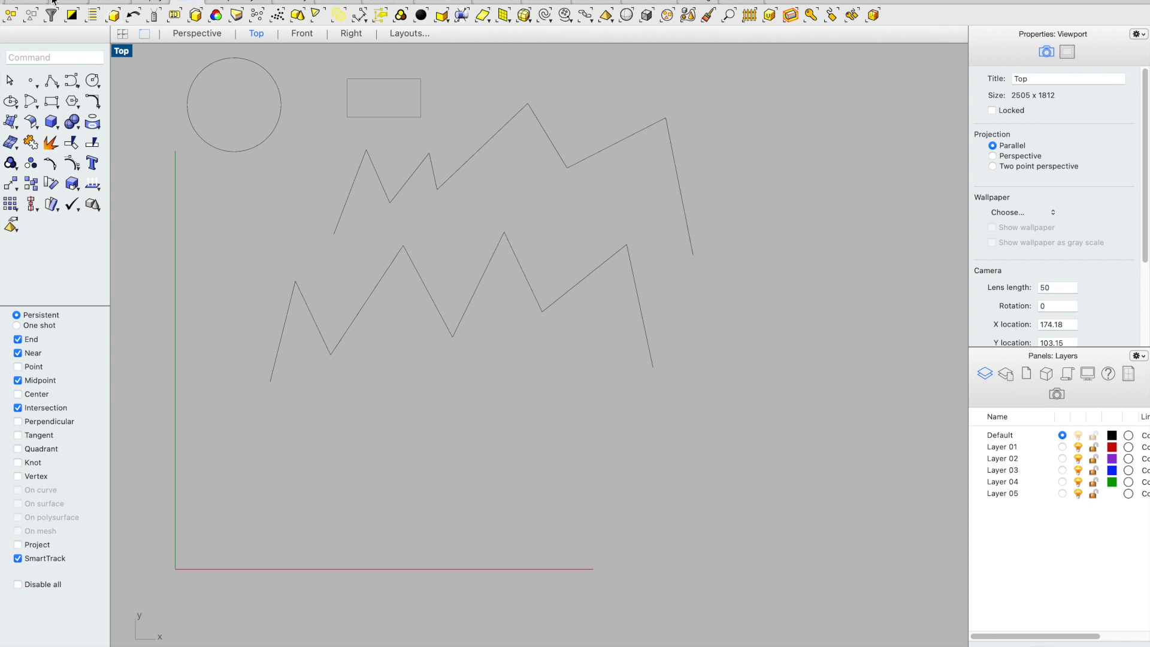
pyautogui.click(27, 2)
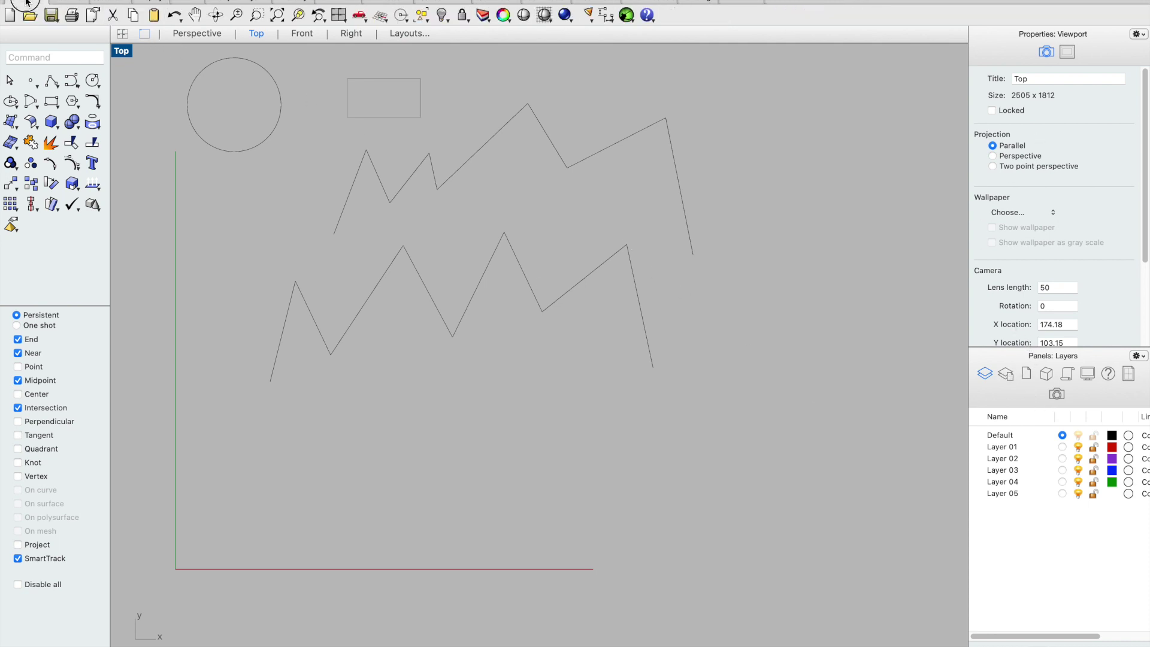
pyautogui.click(504, 15)
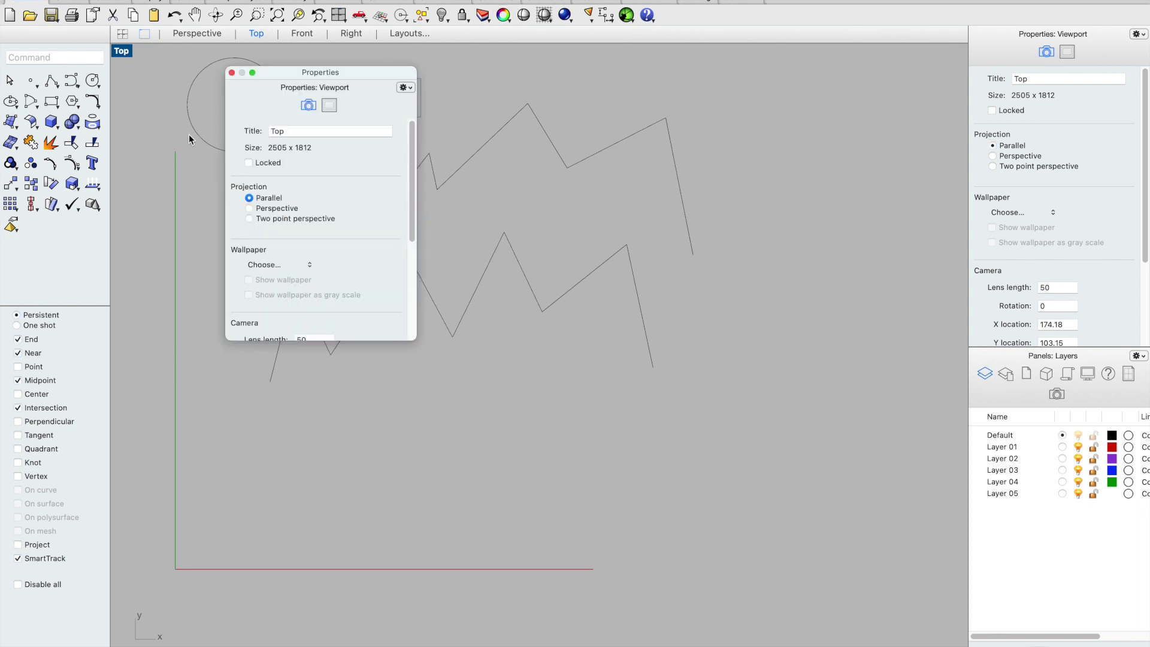
pyautogui.click(232, 73)
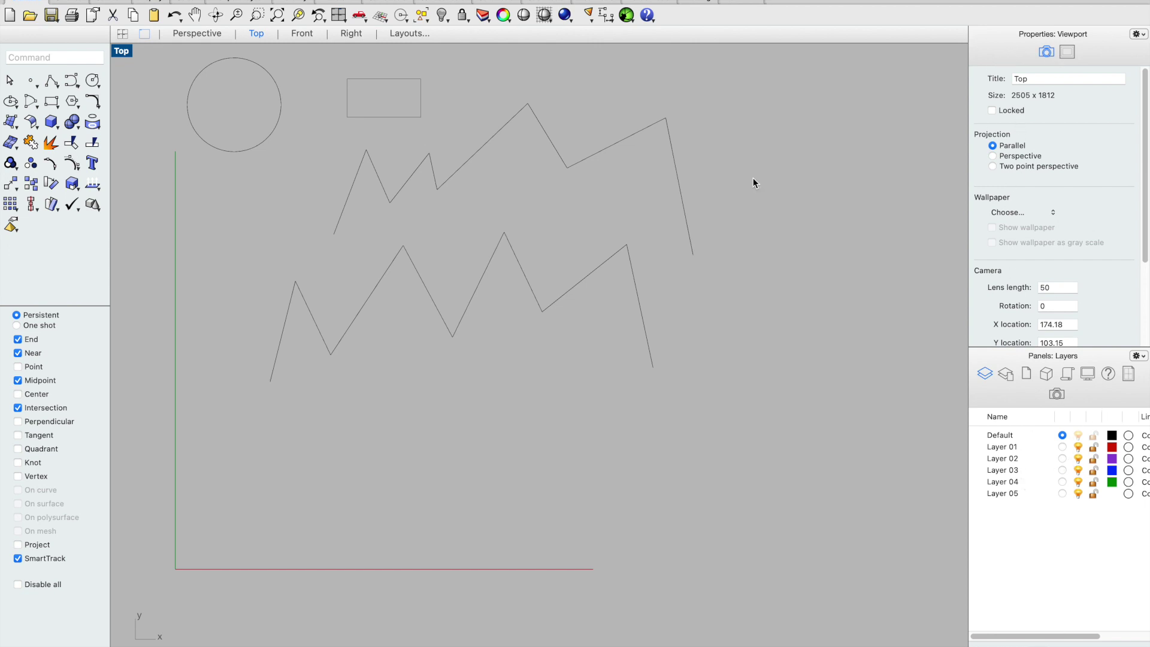
# Step: Select the last segment of the upper zigzag to examine its object properties, and clear the selection
pyautogui.click(685, 200)
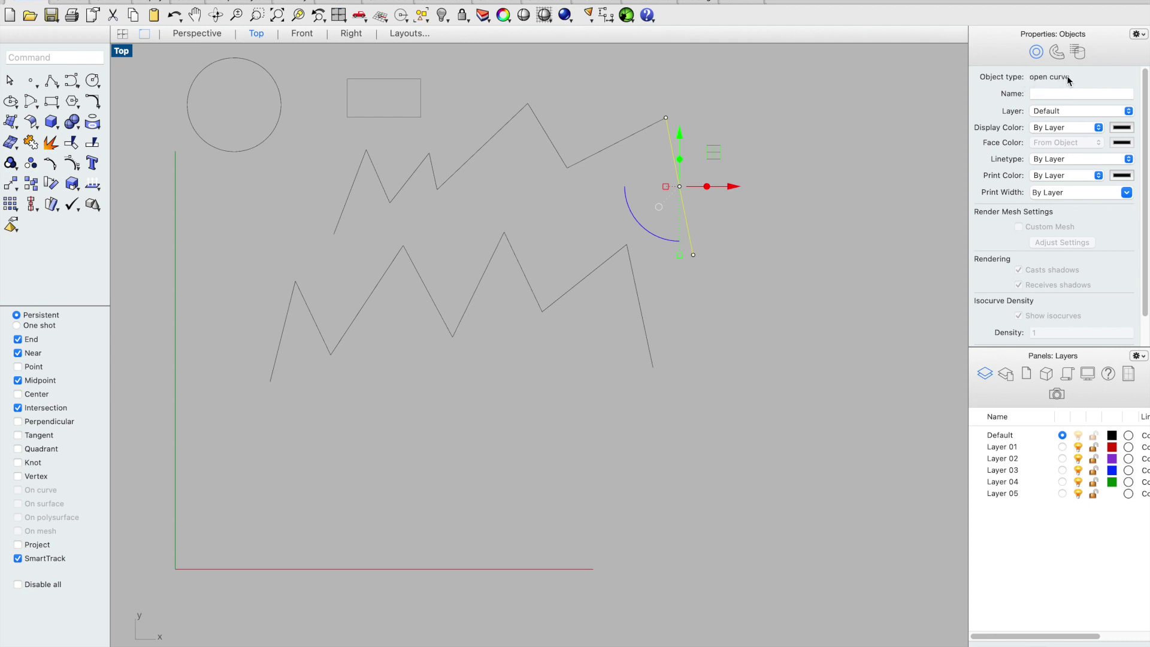
pyautogui.click(767, 105)
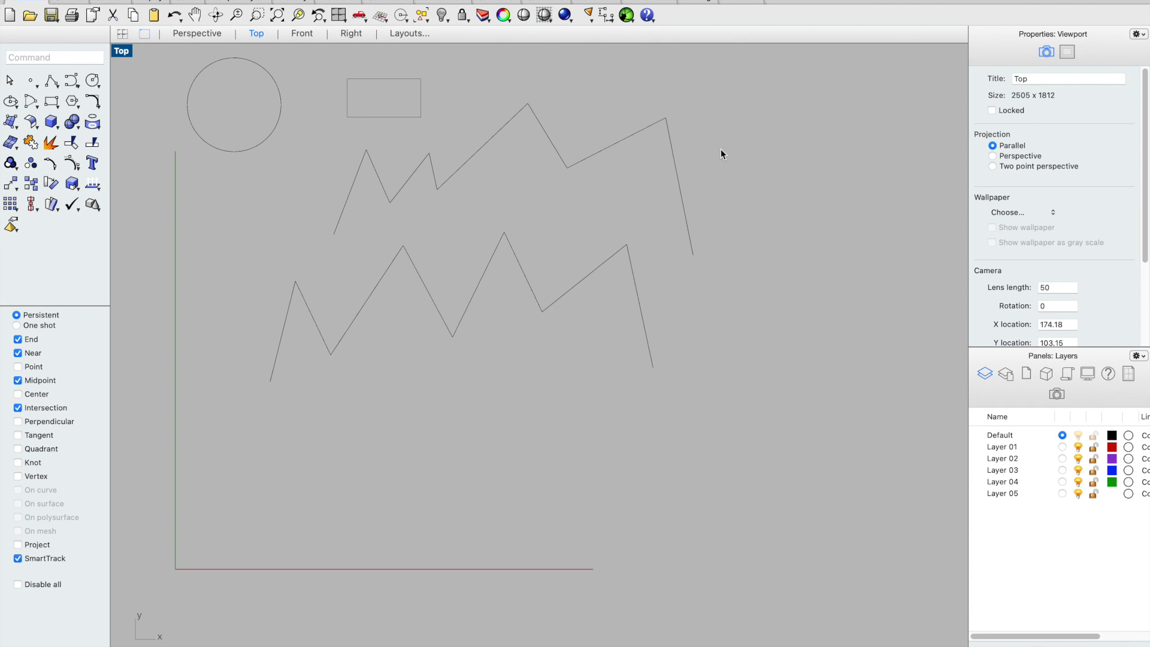
# Step: Make Layer 01 the current layer and draw a ten-point zigzag polyline below and beside the two existing zigzags
pyautogui.click(676, 174)
pyautogui.click(799, 163)
pyautogui.click(1062, 447)
pyautogui.click(53, 82)
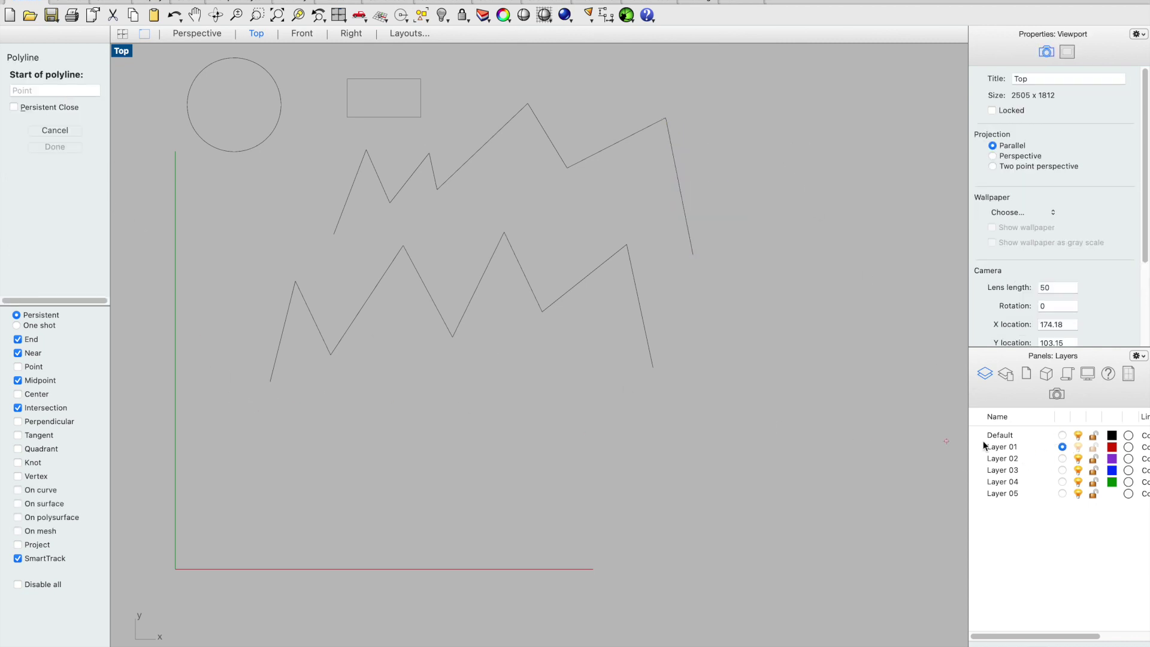
pyautogui.click(497, 446)
pyautogui.click(593, 398)
pyautogui.click(664, 451)
pyautogui.click(719, 347)
pyautogui.click(781, 265)
pyautogui.click(870, 312)
pyautogui.click(835, 349)
pyautogui.click(802, 185)
pyautogui.click(741, 198)
pyautogui.click(734, 114)
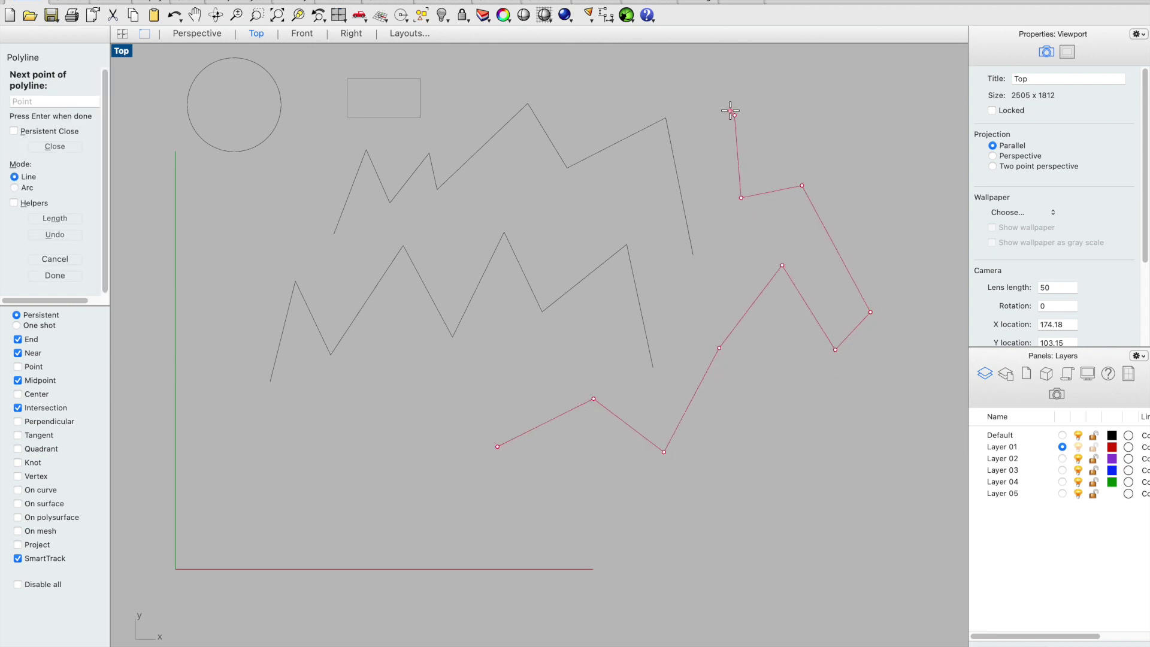
pyautogui.press('Return')
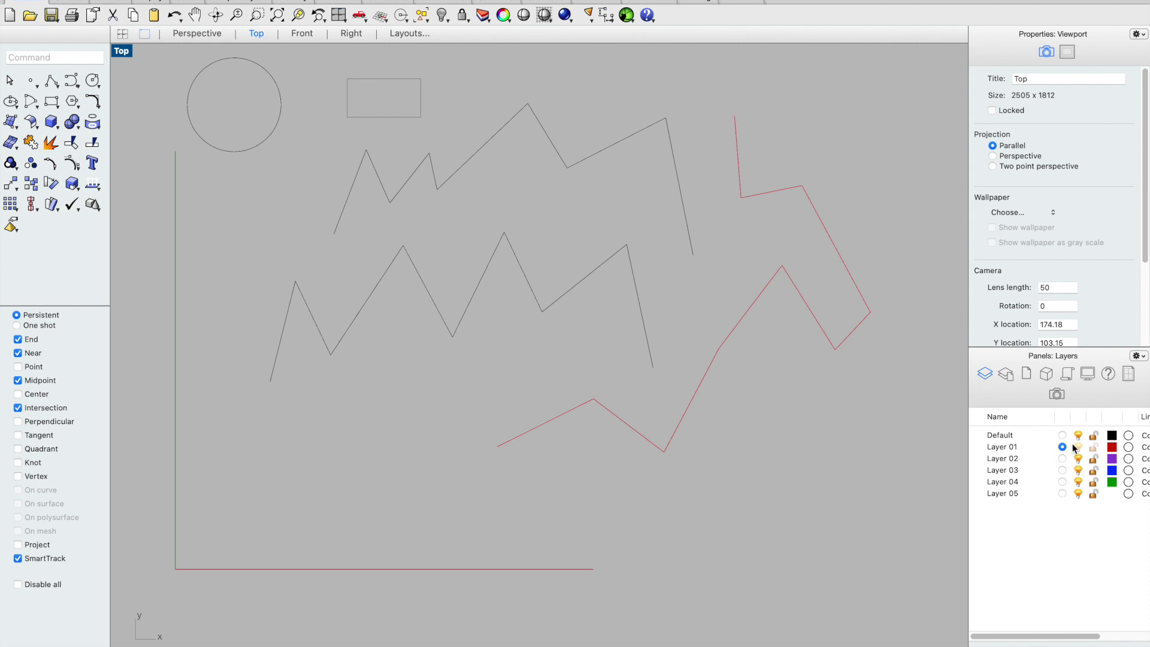
# Step: Check Layer 01's color setting and select the upper zigzag's last segment to examine its layer assignment
pyautogui.click(1112, 448)
pyautogui.click(707, 483)
pyautogui.click(683, 199)
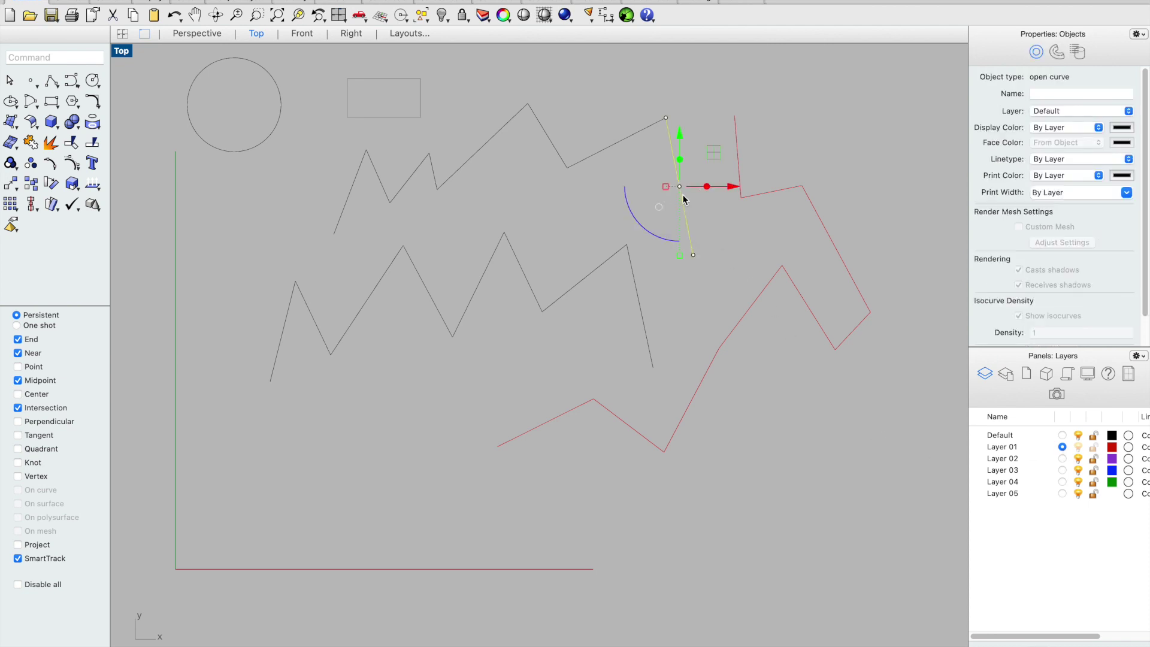
# Step: Assign the lower black zigzag polyline to Layer 02 and clear the selection
pyautogui.click(627, 257)
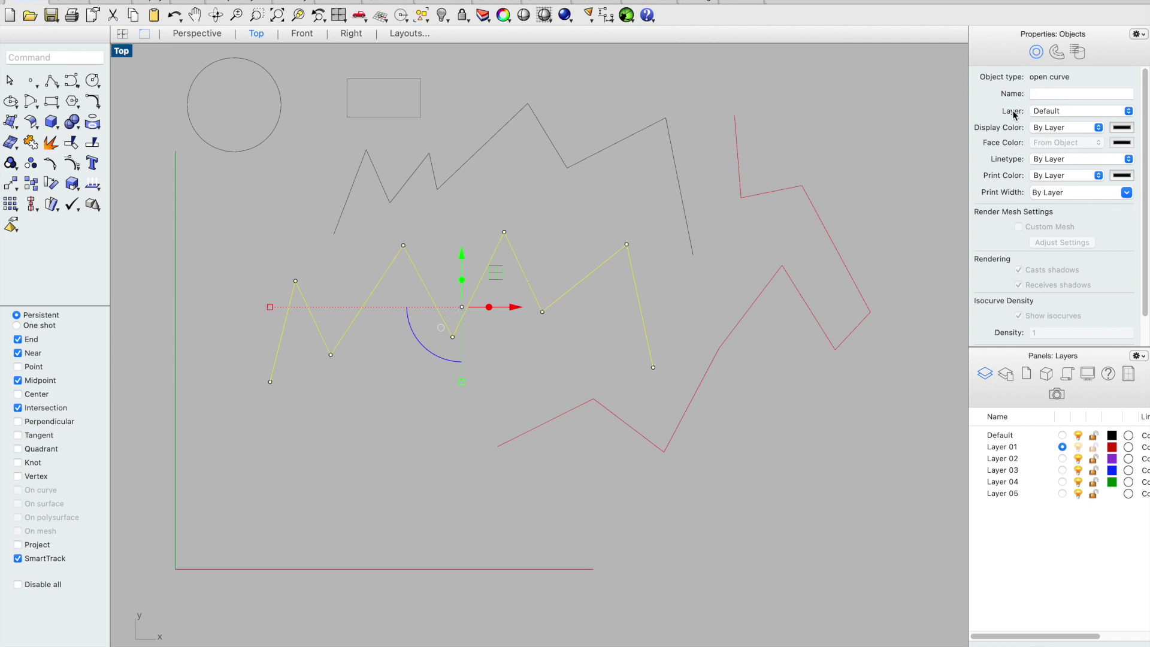
pyautogui.click(1123, 112)
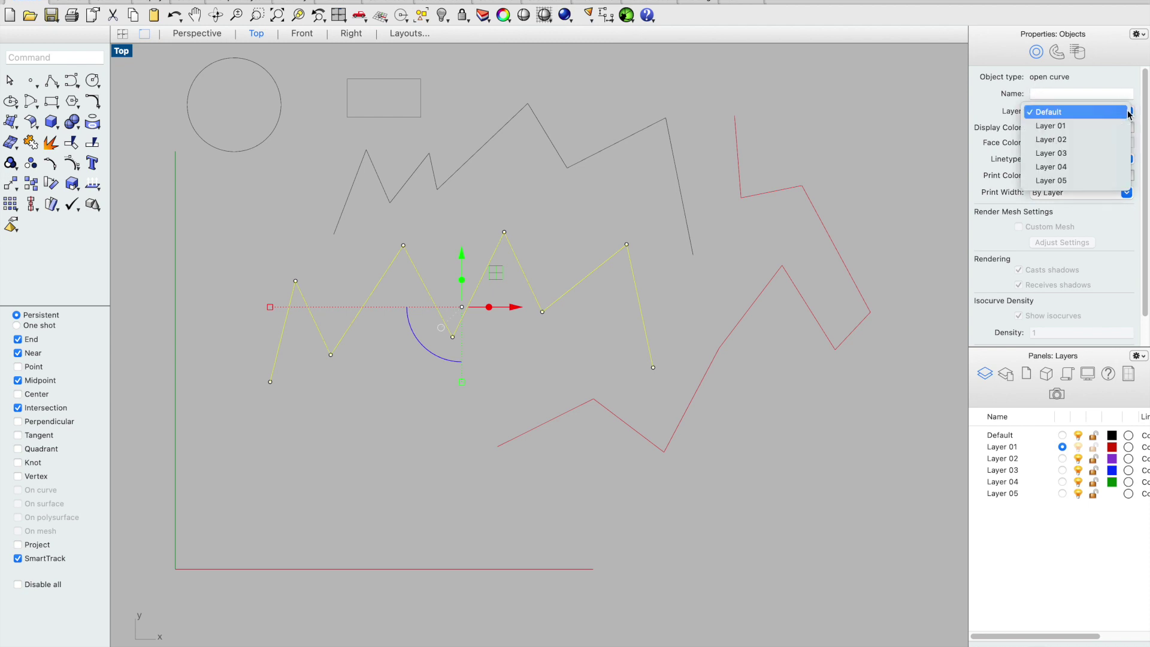
pyautogui.click(1105, 142)
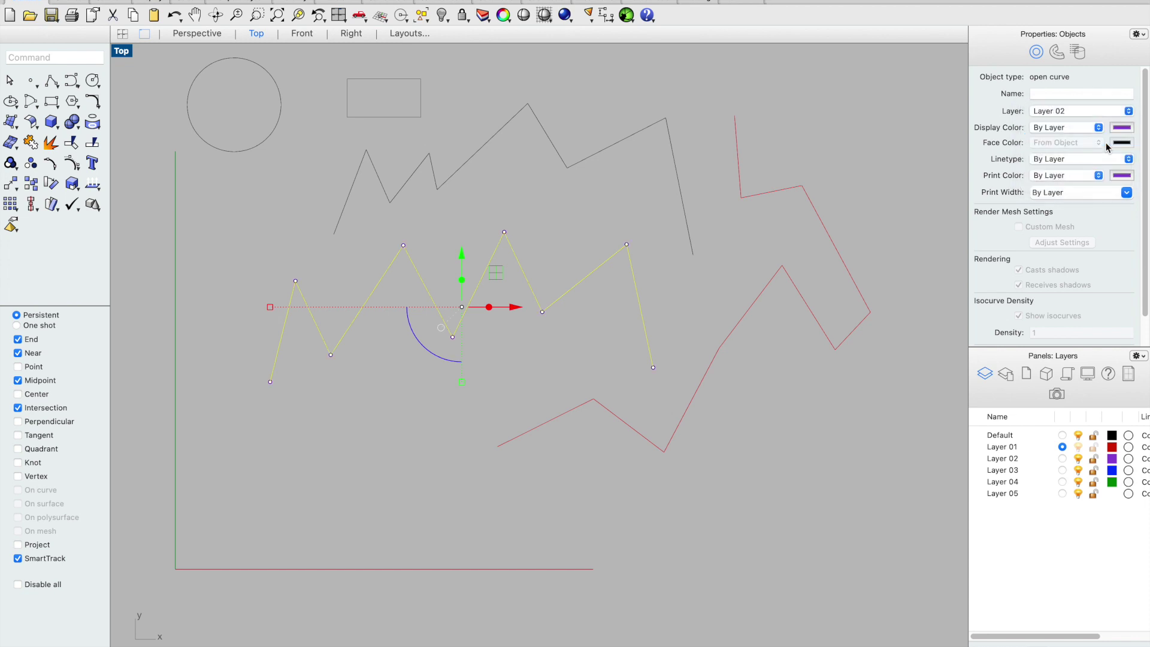
pyautogui.click(658, 276)
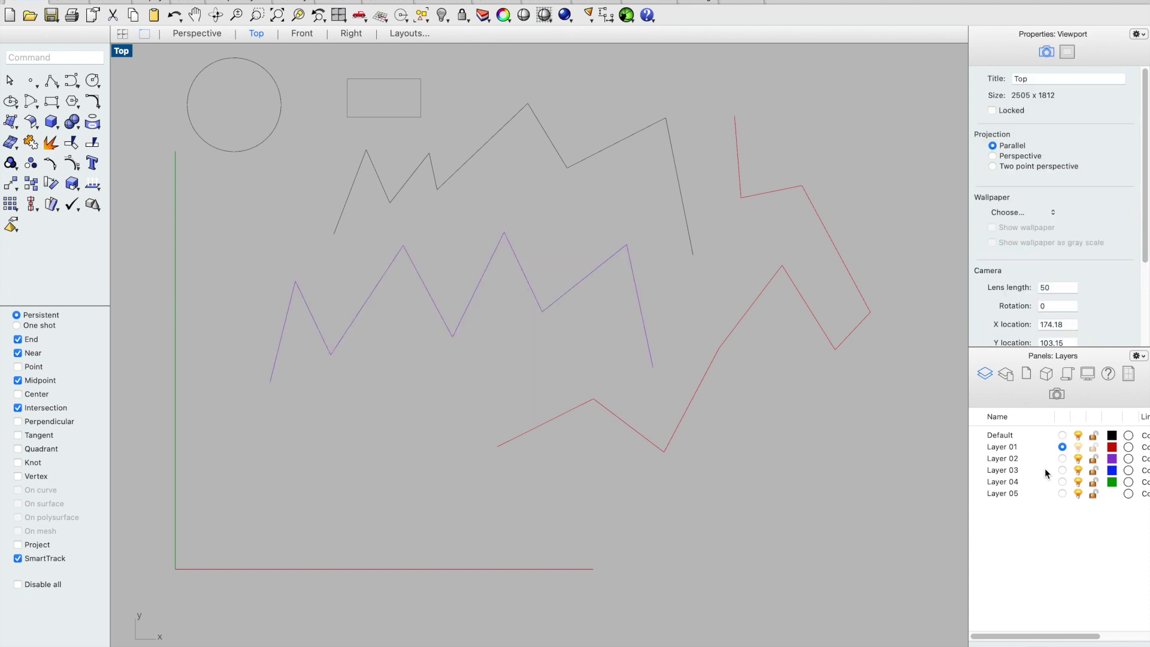
# Step: Hide Layer 02 and show it again, and delete all curves in the Top viewport
pyautogui.click(1078, 458)
pyautogui.click(1078, 458)
pyautogui.moveTo(928, 67); pyautogui.dragTo(187, 500)
pyautogui.press('Delete')
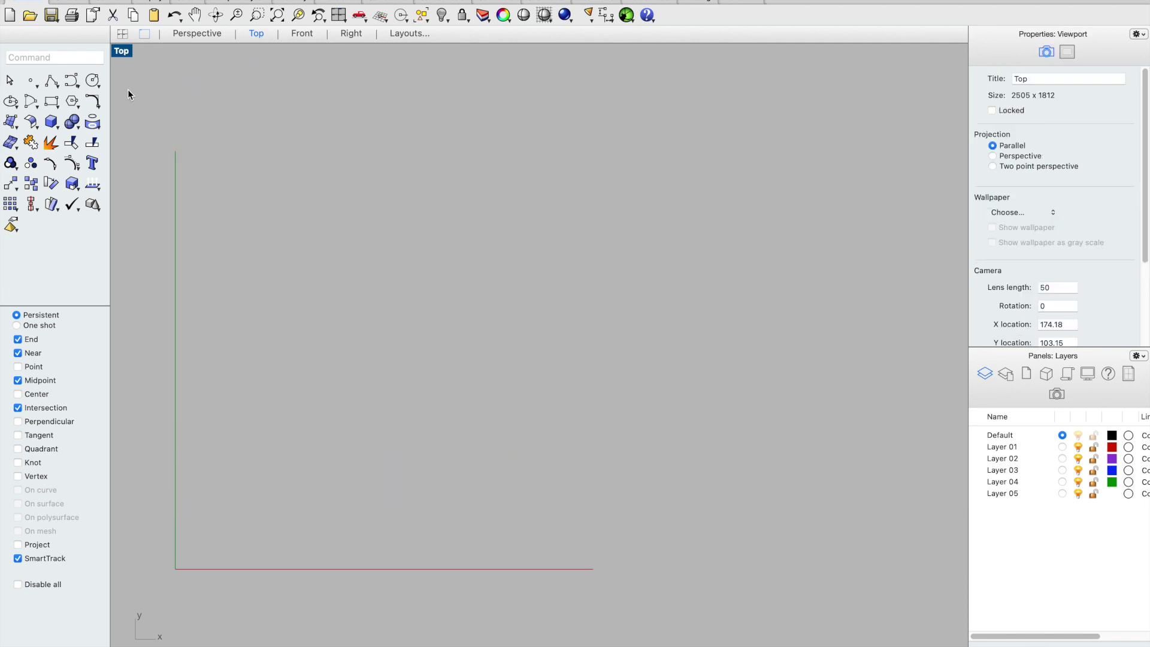
# Step: Draw a nine-point zigzag polyline across the upper part of the Top viewport on the Default layer
pyautogui.click(55, 81)
pyautogui.click(289, 173)
pyautogui.click(333, 110)
pyautogui.click(364, 168)
pyautogui.click(441, 95)
pyautogui.click(505, 155)
pyautogui.click(560, 128)
pyautogui.click(587, 155)
pyautogui.click(685, 93)
pyautogui.click(737, 153)
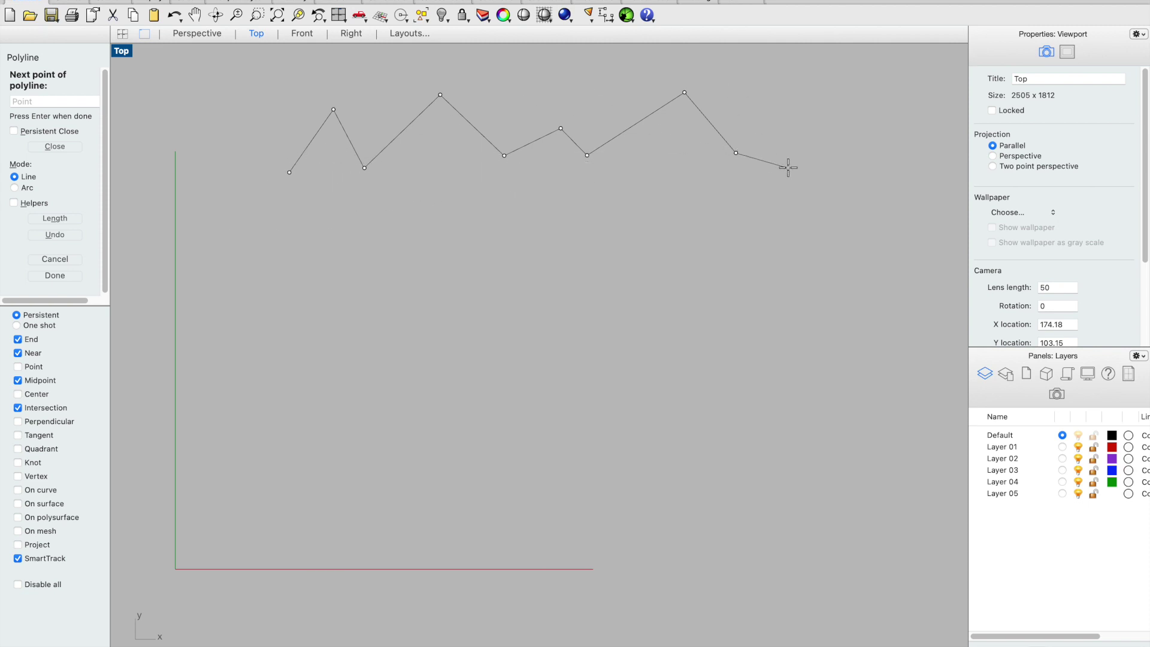
pyautogui.press('Return')
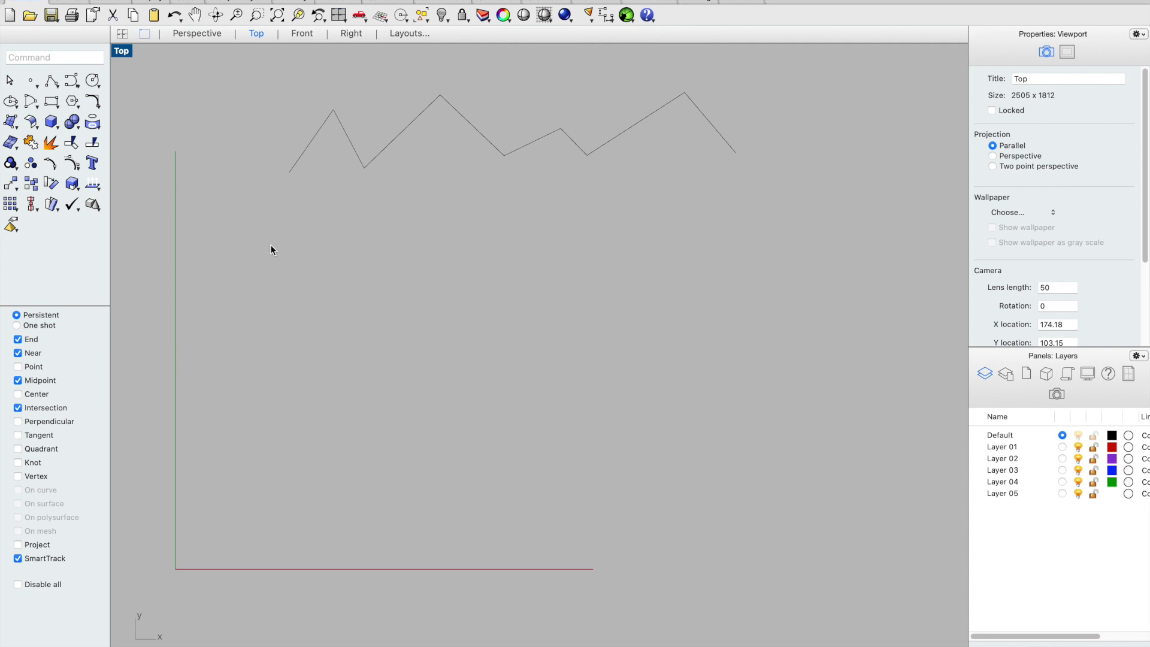
# Step: Draw a second zigzag polyline with eleven points just below the first one
pyautogui.press('Return')
pyautogui.click(286, 241)
pyautogui.click(303, 183)
pyautogui.click(365, 281)
pyautogui.click(430, 181)
pyautogui.click(473, 236)
pyautogui.click(515, 206)
pyautogui.click(546, 241)
pyautogui.click(598, 191)
pyautogui.click(663, 207)
pyautogui.click(717, 162)
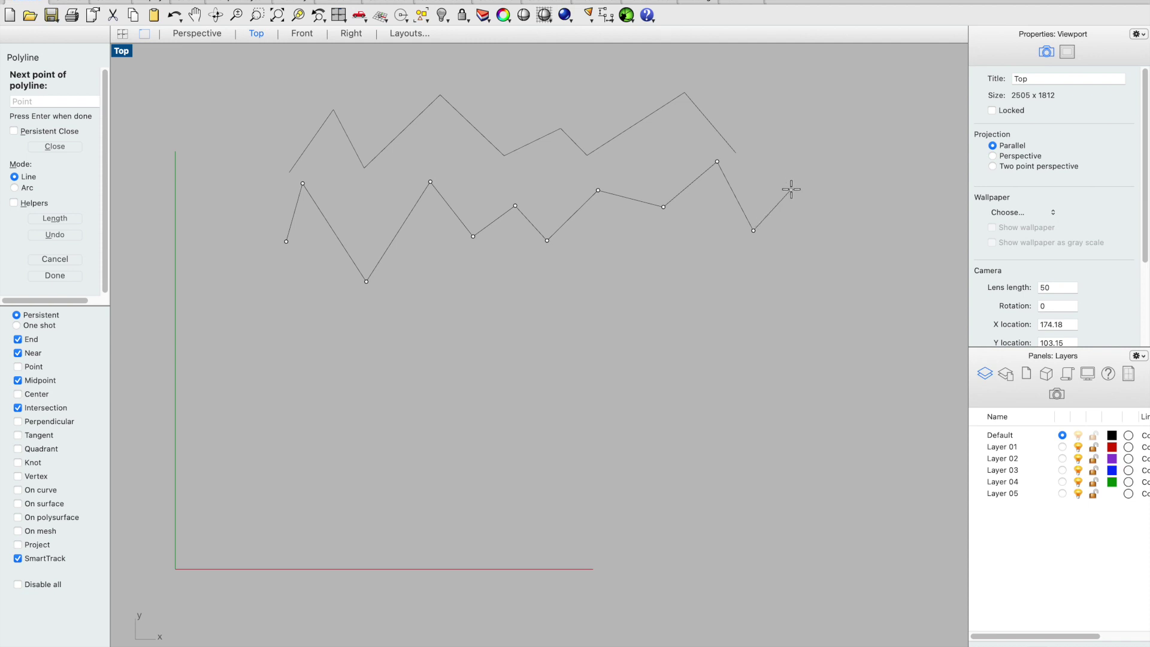
pyautogui.press('Return')
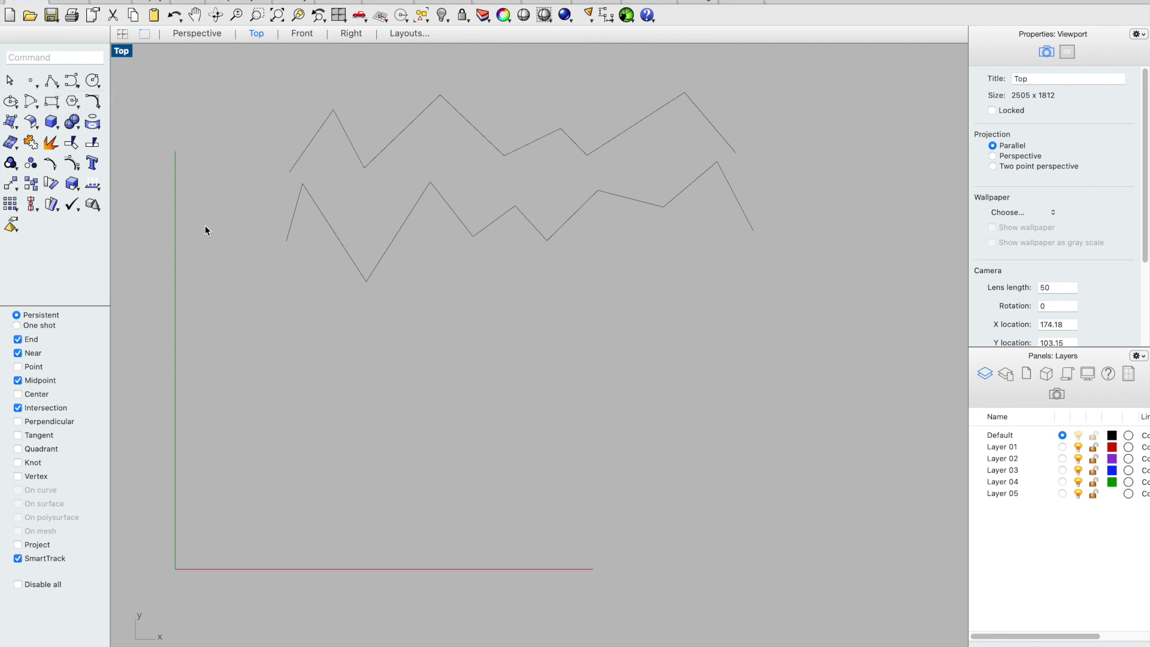
# Step: Draw a smooth degree 3 control-point curve with ten points, winding below the zigzags and rising at its far end
pyautogui.click(72, 82)
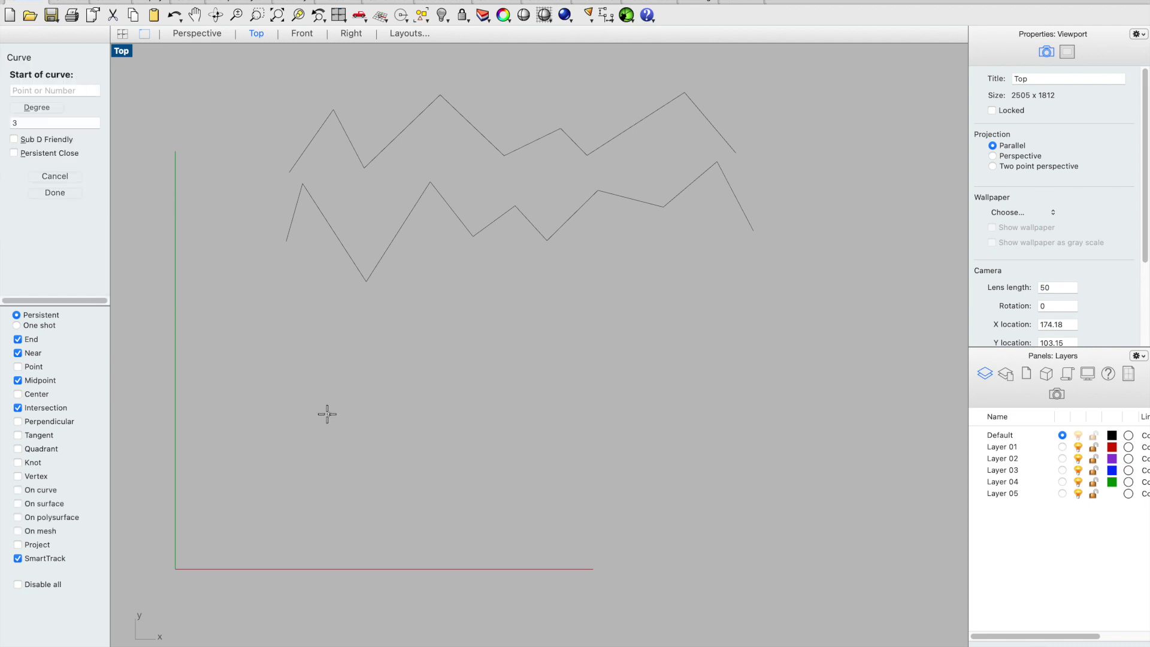
pyautogui.click(280, 387)
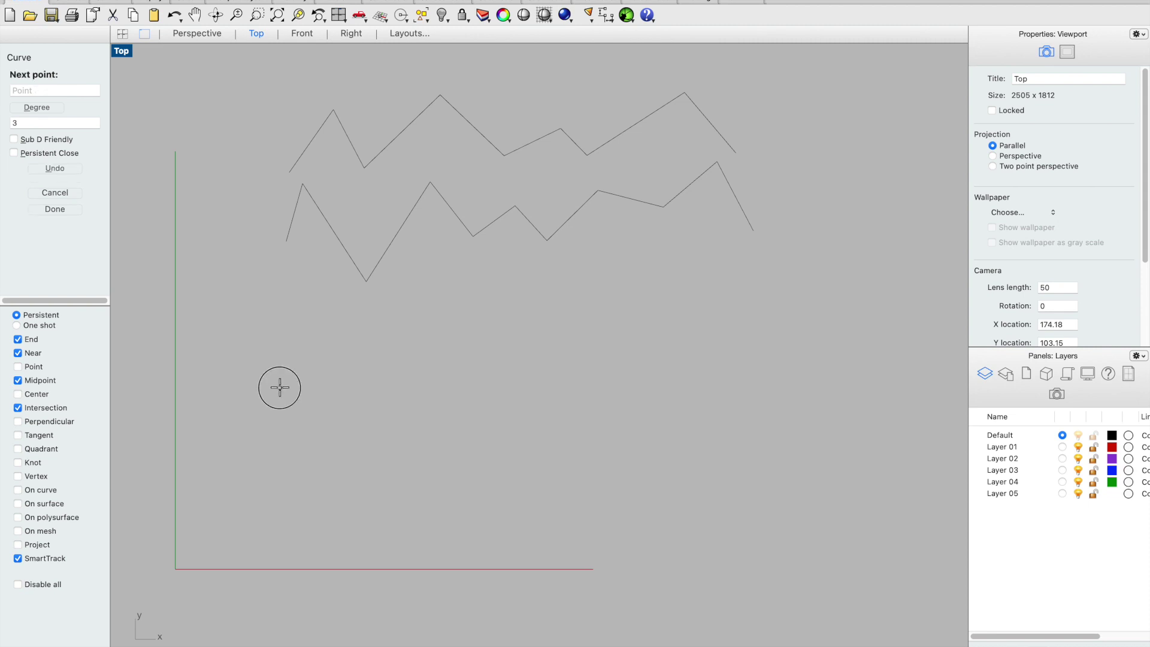
pyautogui.click(399, 284)
pyautogui.click(480, 397)
pyautogui.click(526, 475)
pyautogui.click(648, 393)
pyautogui.click(646, 273)
pyautogui.click(709, 243)
pyautogui.click(808, 367)
pyautogui.click(878, 318)
pyautogui.click(879, 176)
pyautogui.press('Return')
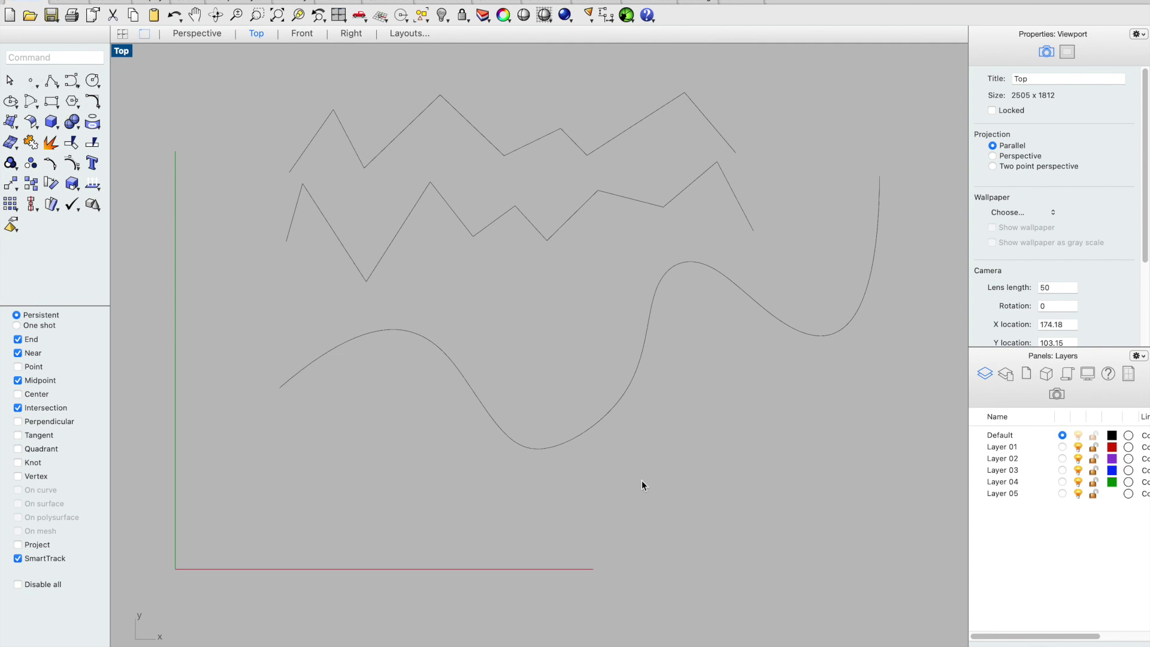
# Step: Place four single points between the lower zigzag and the smooth curve, and build a curve through them
pyautogui.click(69, 80)
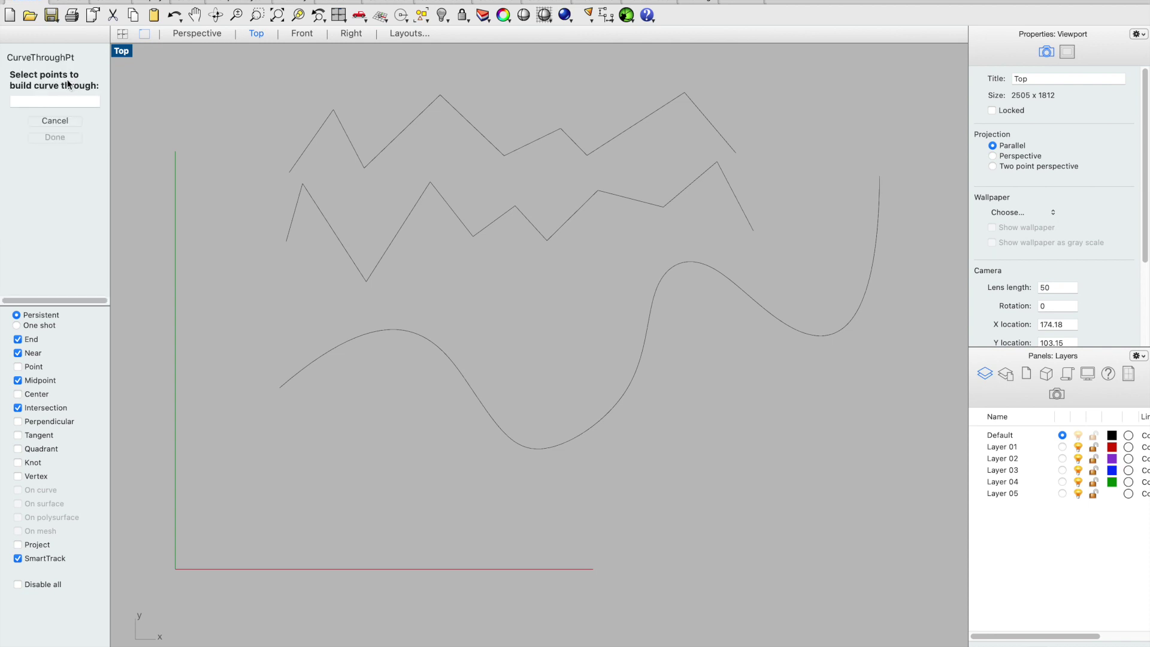
pyautogui.click(54, 124)
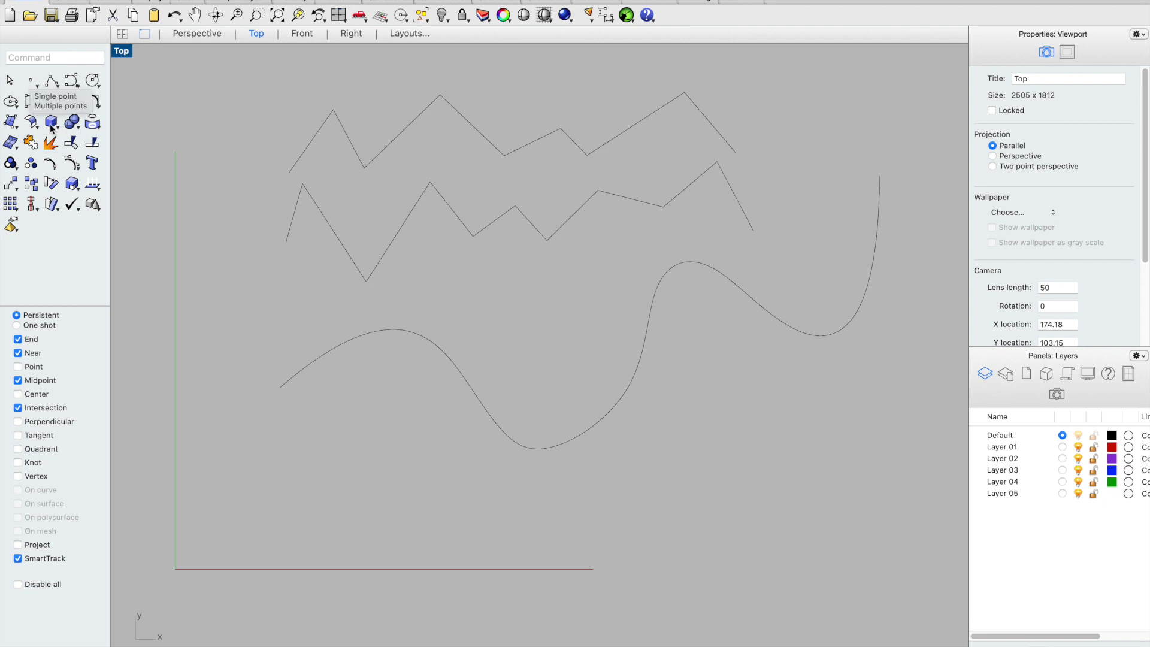
pyautogui.click(31, 80)
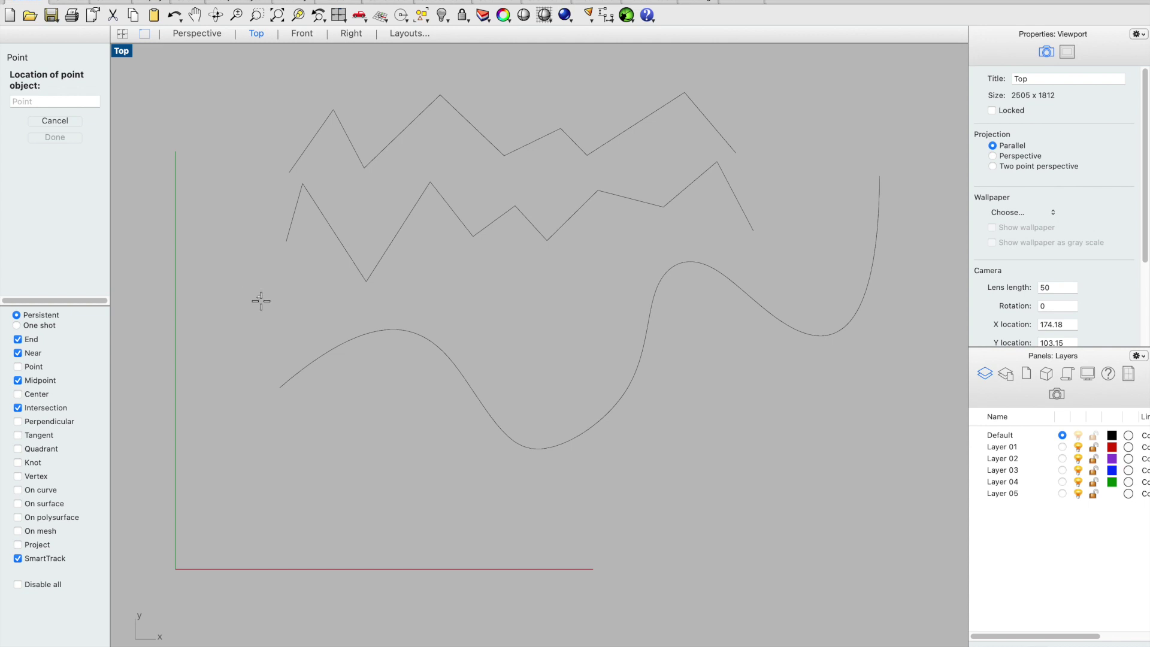
pyautogui.click(290, 330)
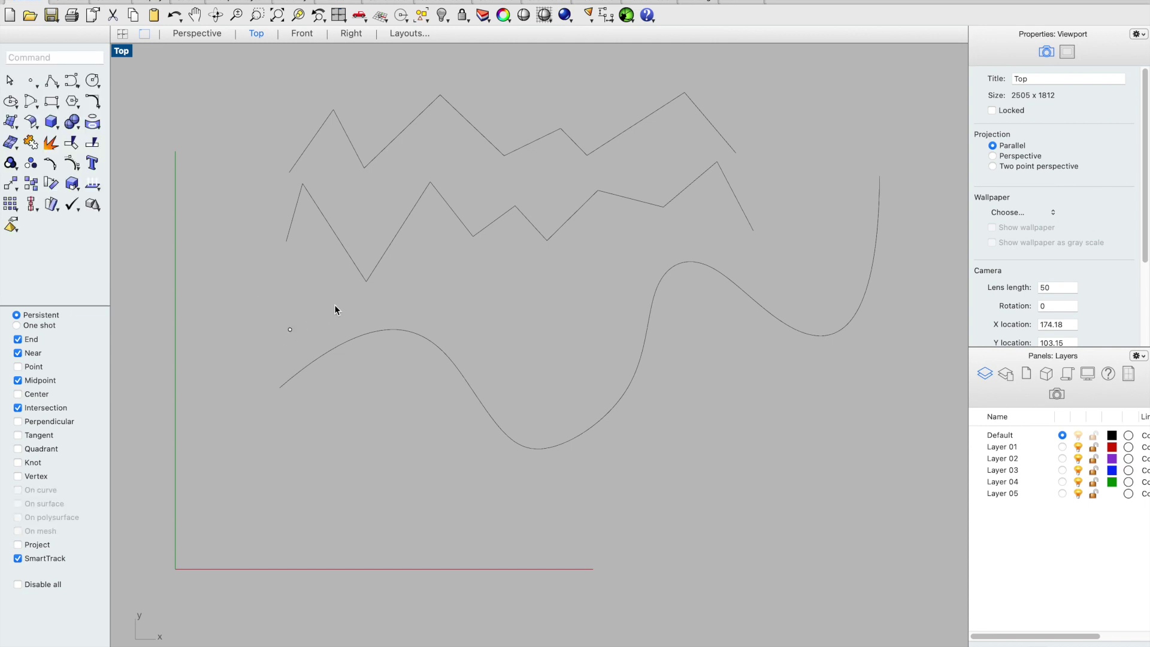
pyautogui.click(333, 304)
pyautogui.click(458, 305)
pyautogui.rightClick(599, 320)
pyautogui.click(598, 320)
# Step: Place single points on the first four vertices of the lower zigzag
pyautogui.click(29, 81)
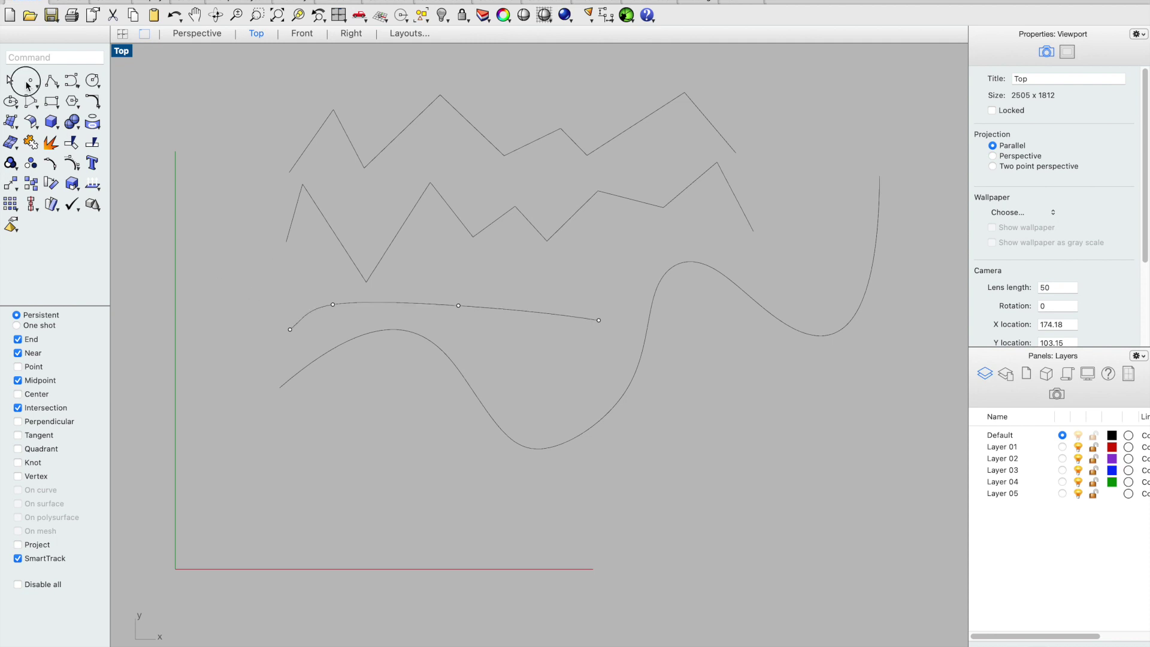
pyautogui.click(288, 243)
pyautogui.rightClick(303, 192)
pyautogui.click(304, 188)
pyautogui.rightClick(335, 234)
pyautogui.click(366, 281)
pyautogui.rightClick(390, 245)
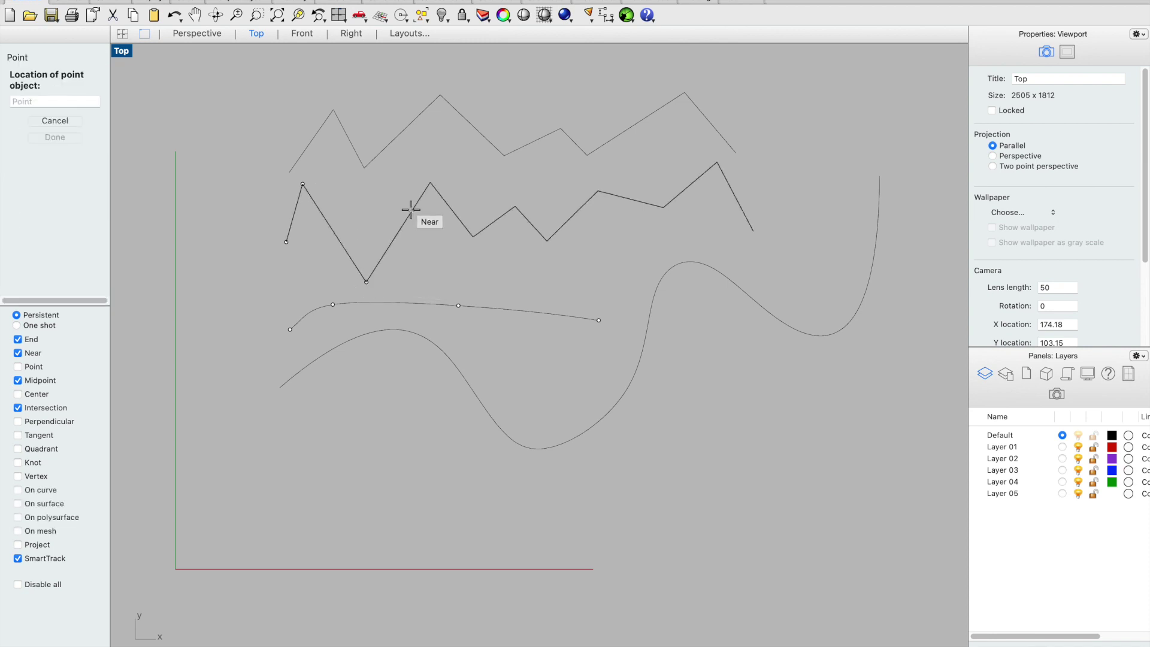
pyautogui.click(427, 188)
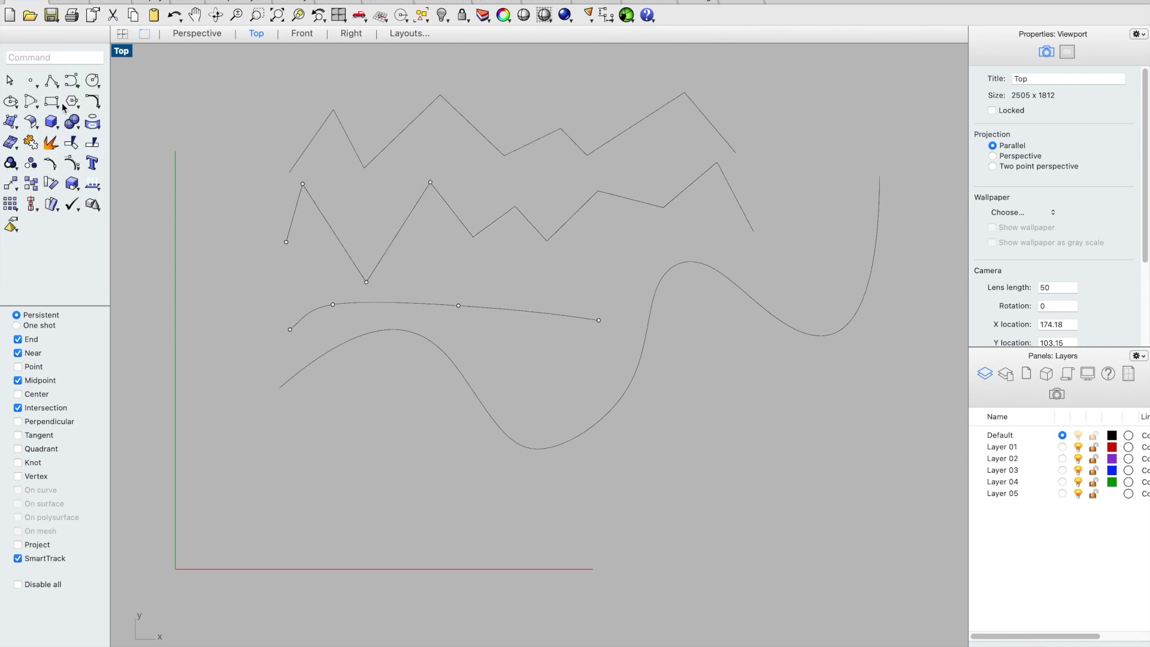
# Step: Build a curve through the lower zigzag's four points in their order along the line, and undo it
pyautogui.click(70, 80)
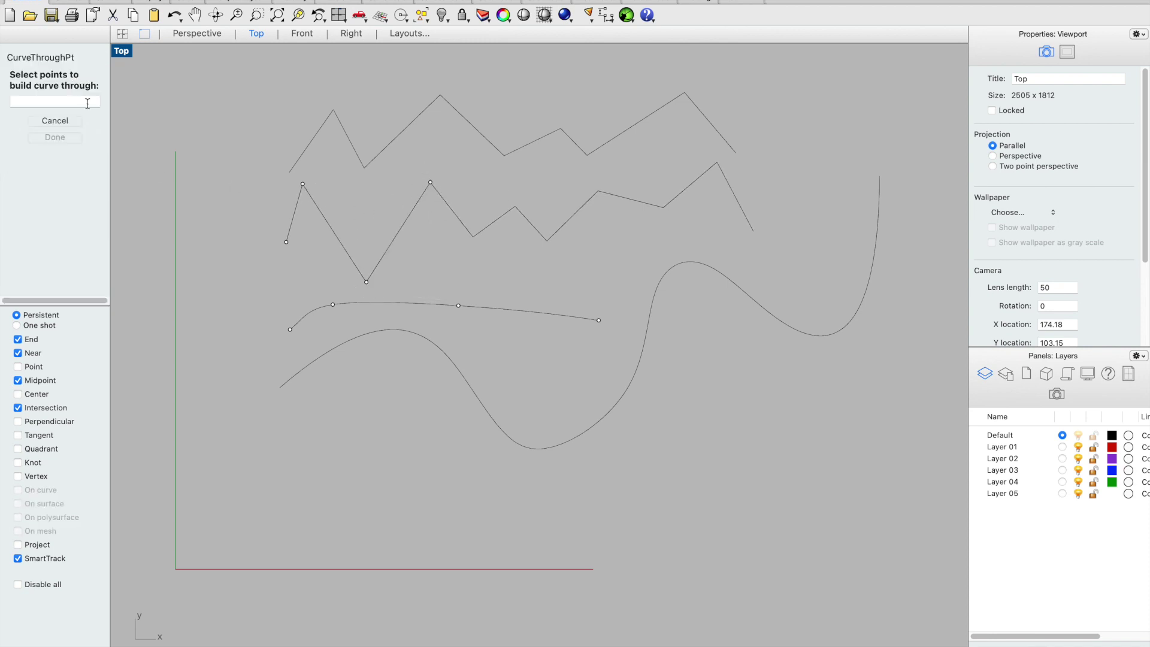
pyautogui.click(286, 242)
pyautogui.click(302, 183)
pyautogui.click(366, 282)
pyautogui.click(430, 183)
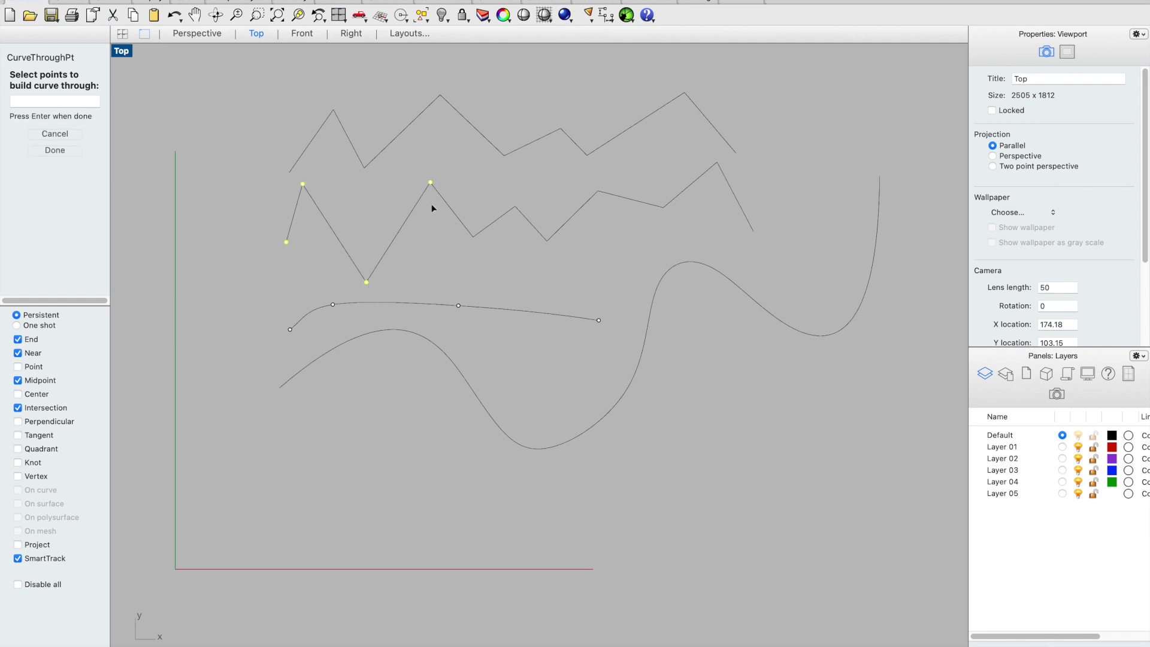
pyautogui.press('Return')
pyautogui.click(48, 249)
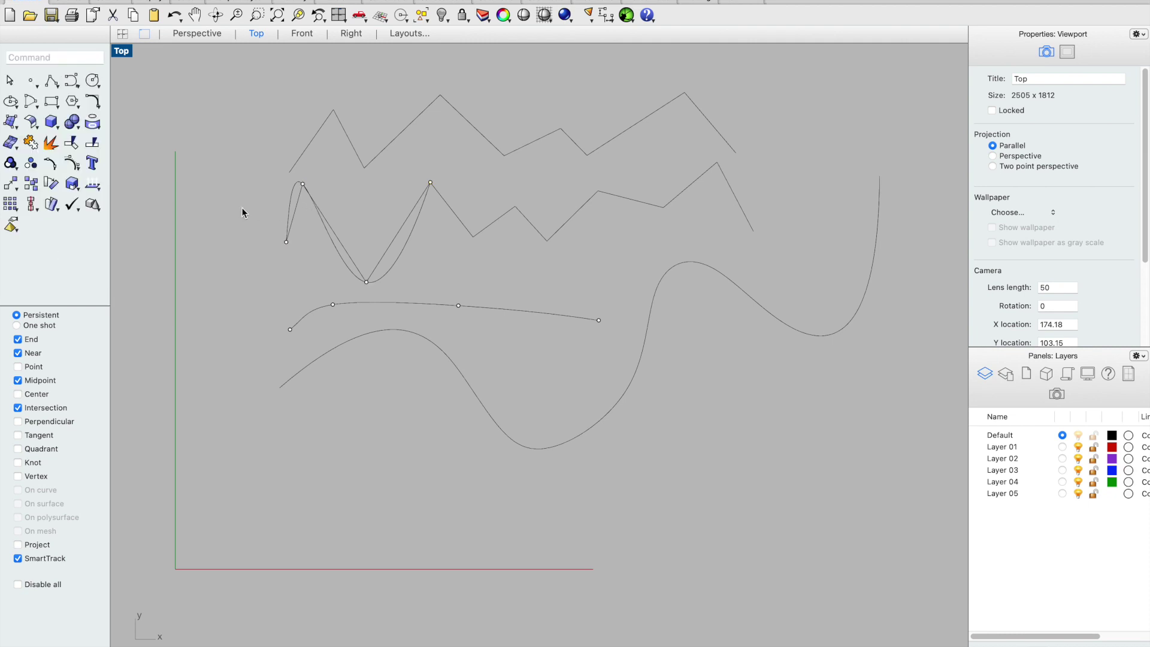
pyautogui.press('super+z')
# Step: Build an interpolated degree 3 curve through the same points in the order first, fourth, third, second, and undo it
pyautogui.click(70, 79)
pyautogui.click(286, 242)
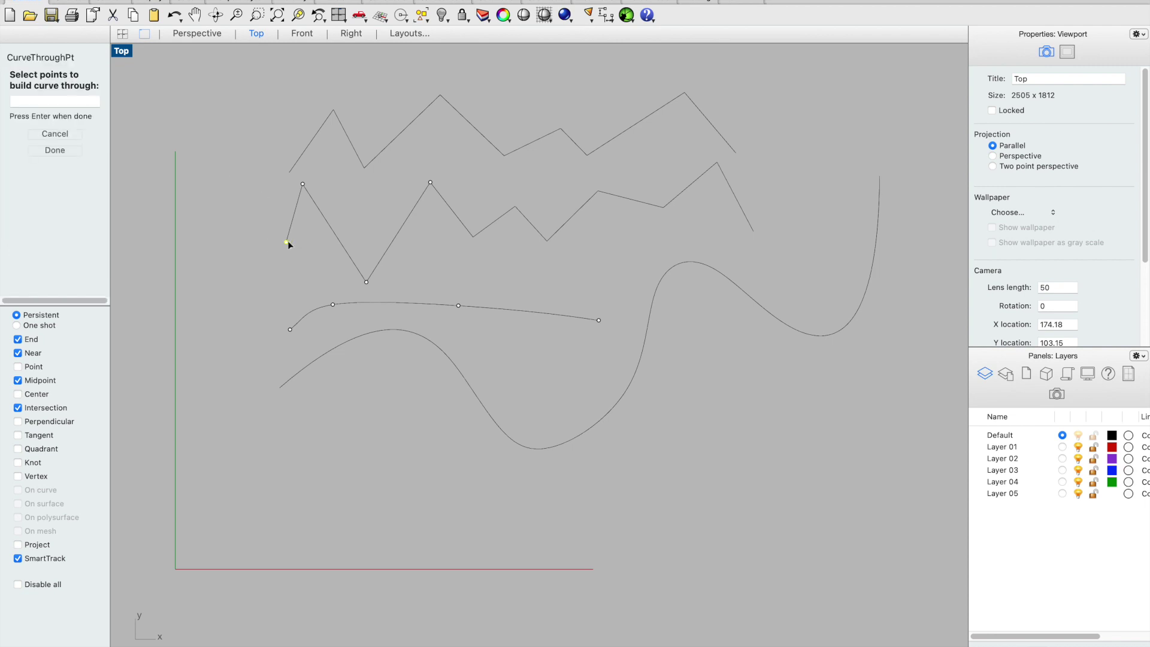
pyautogui.click(431, 184)
pyautogui.click(366, 283)
pyautogui.click(303, 185)
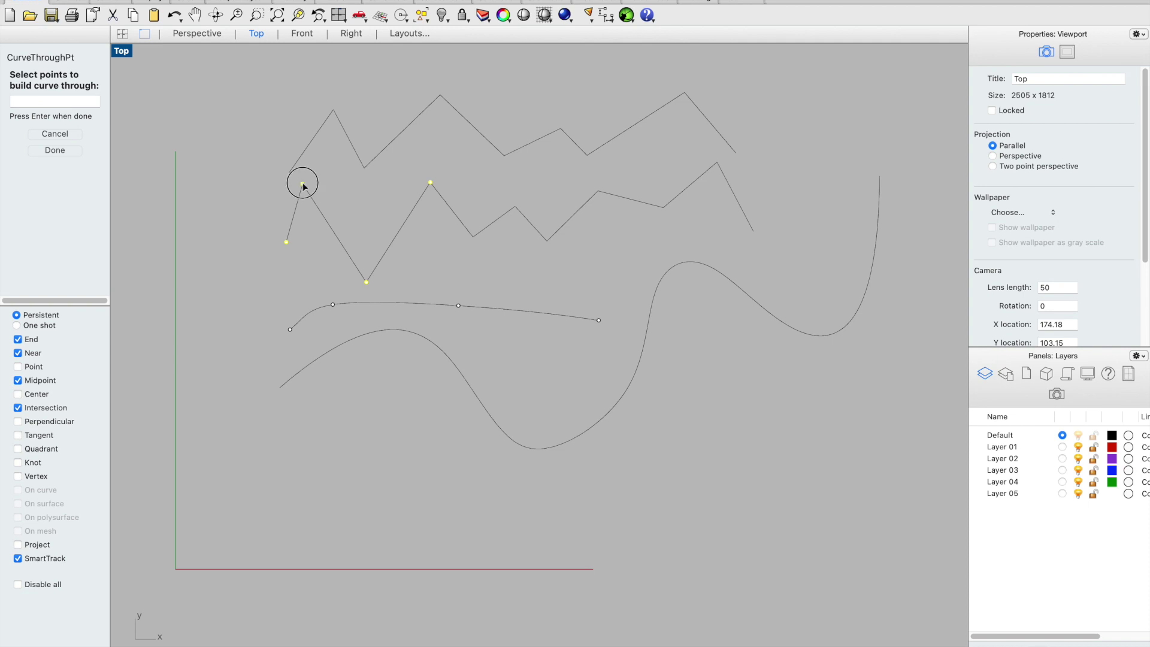
pyautogui.click(54, 151)
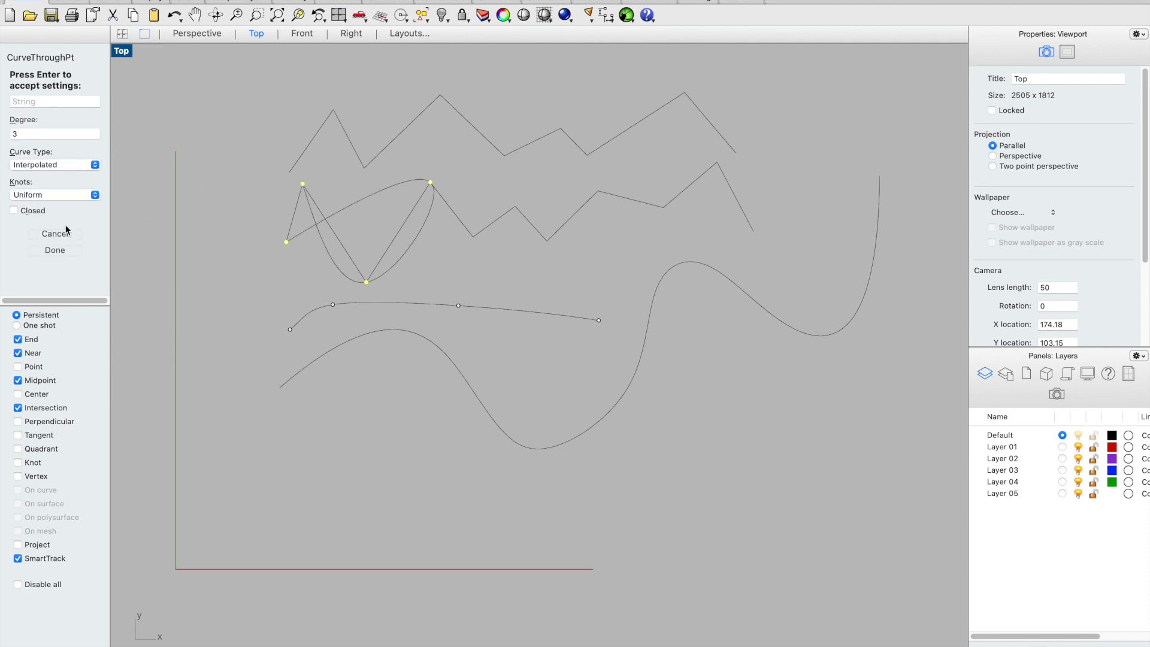
pyautogui.click(71, 254)
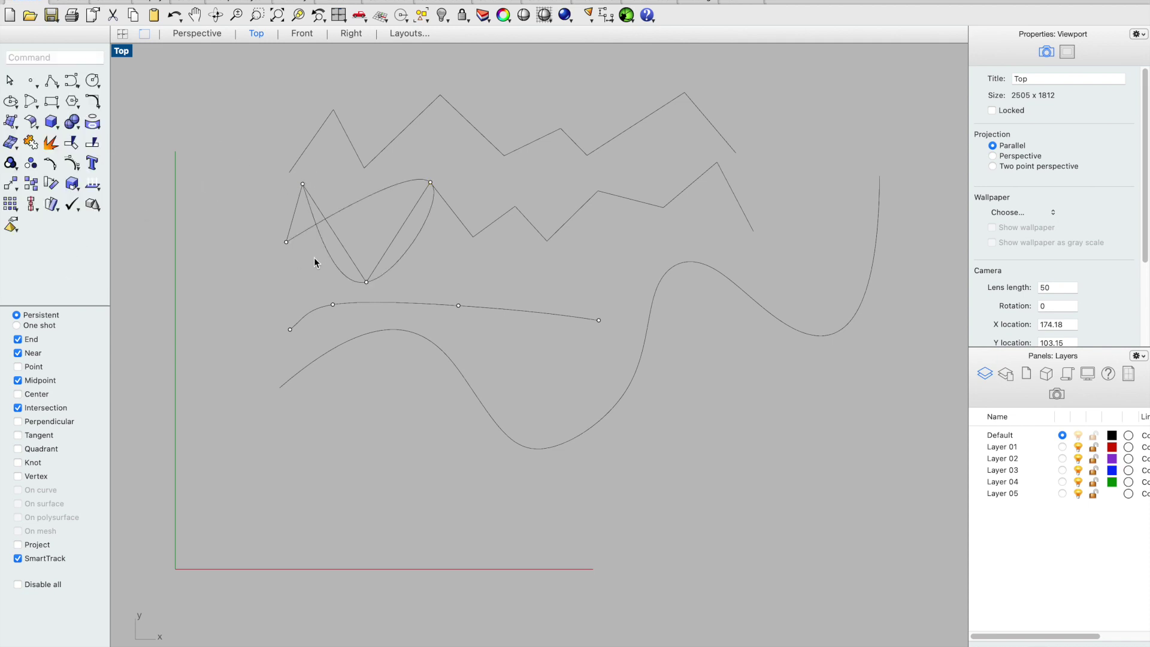
pyautogui.press('super+z')
# Step: Draw a short straight polyline crossing the second segment of the lower zigzag
pyautogui.click(52, 82)
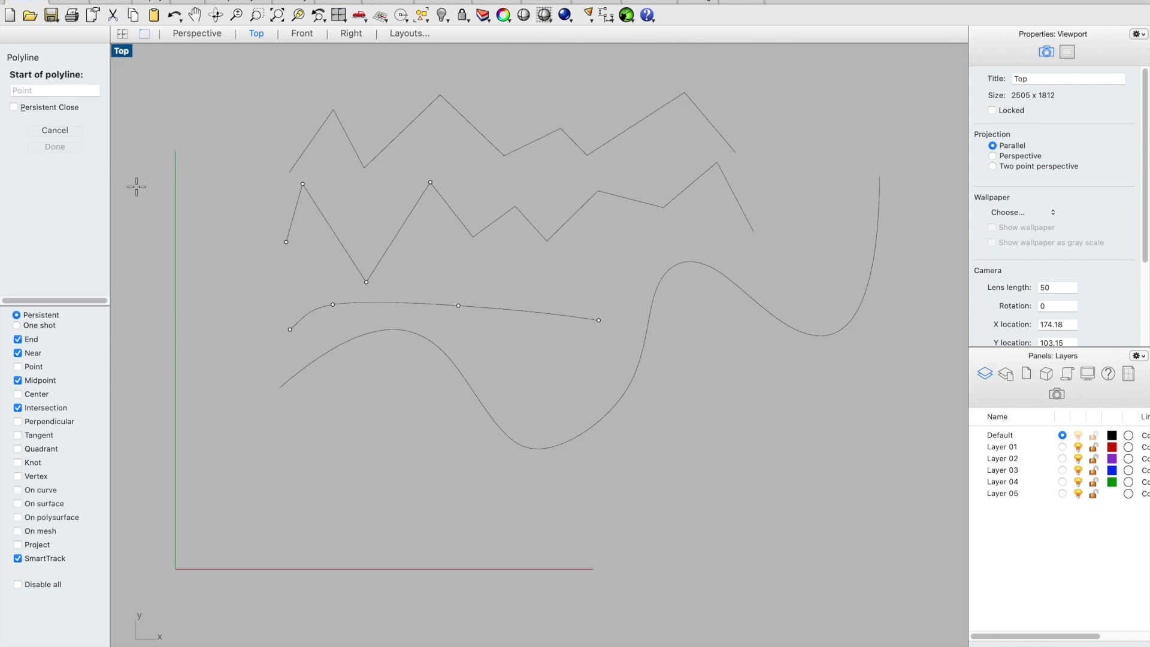
pyautogui.click(326, 244)
pyautogui.click(344, 227)
pyautogui.press('Return')
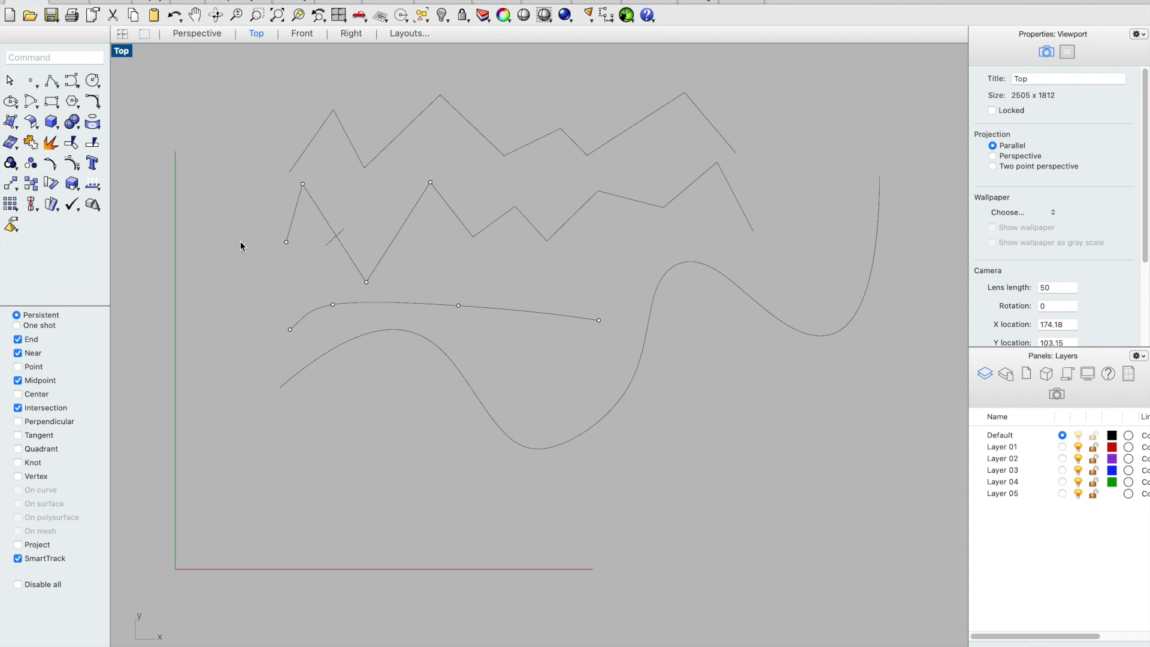
# Step: Split the lower zigzag using the short crossing line as the cutting object
pyautogui.click(318, 215)
pyautogui.write('Spli')
pyautogui.press('Return')
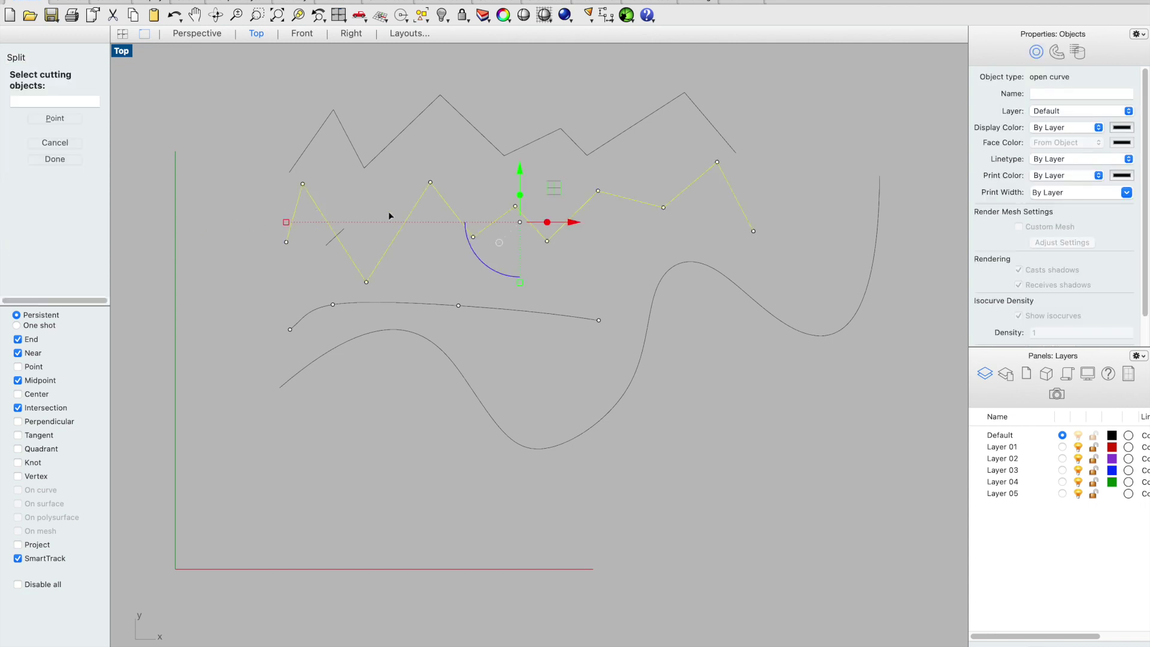
pyautogui.click(329, 246)
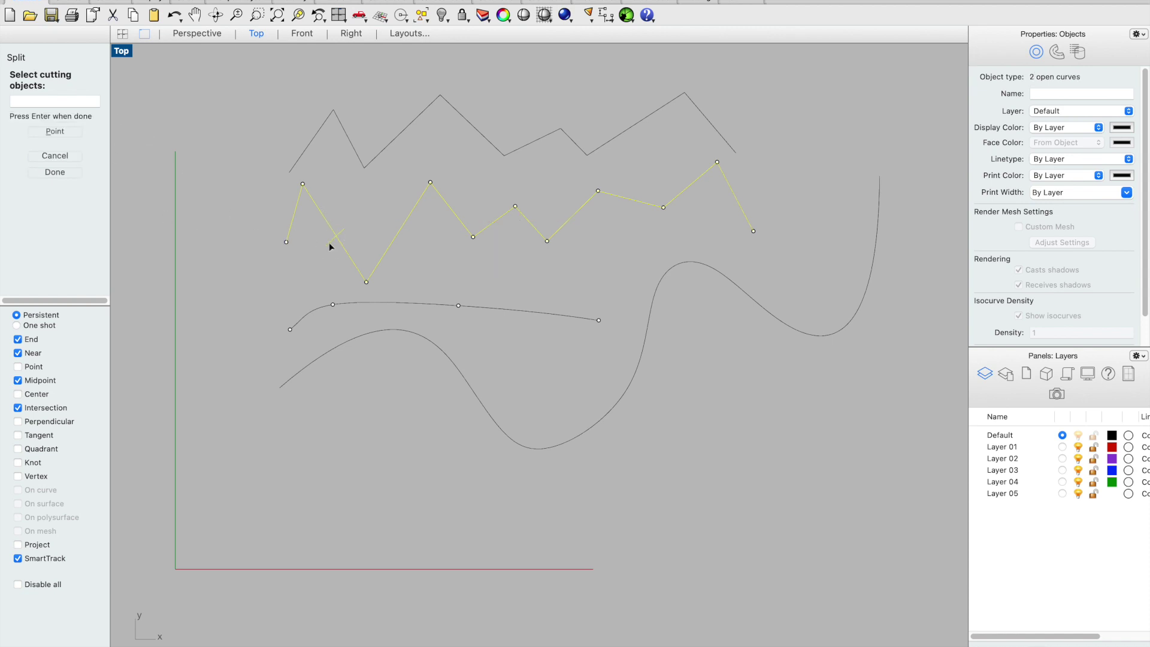
pyautogui.click(55, 172)
pyautogui.click(303, 266)
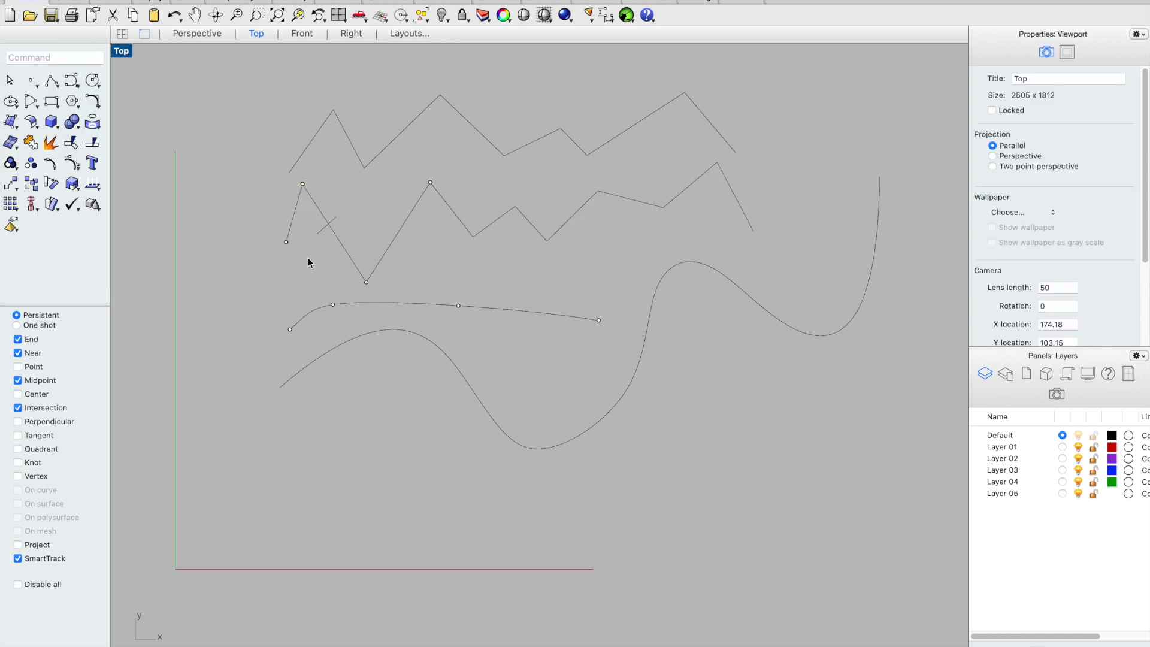
# Step: Trim away the start of the lower zigzag up to the short crossing line, and undo the trim
pyautogui.click(291, 224)
pyautogui.click(277, 206)
pyautogui.click(248, 158)
pyautogui.write('Trim')
pyautogui.press('Return')
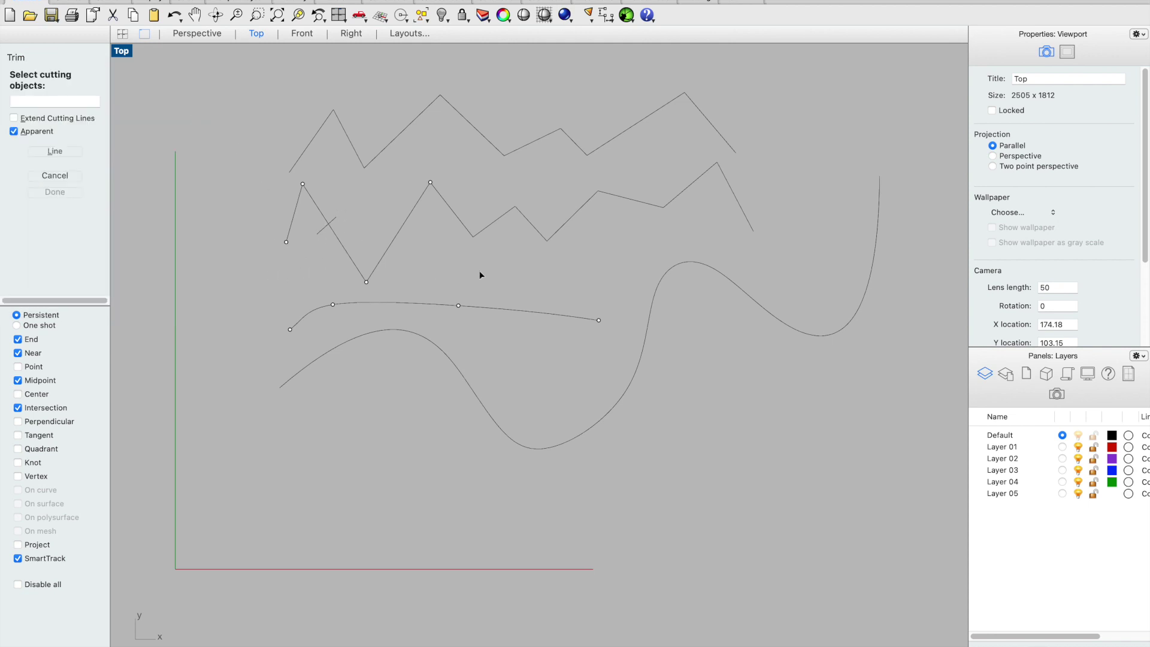
pyautogui.click(325, 231)
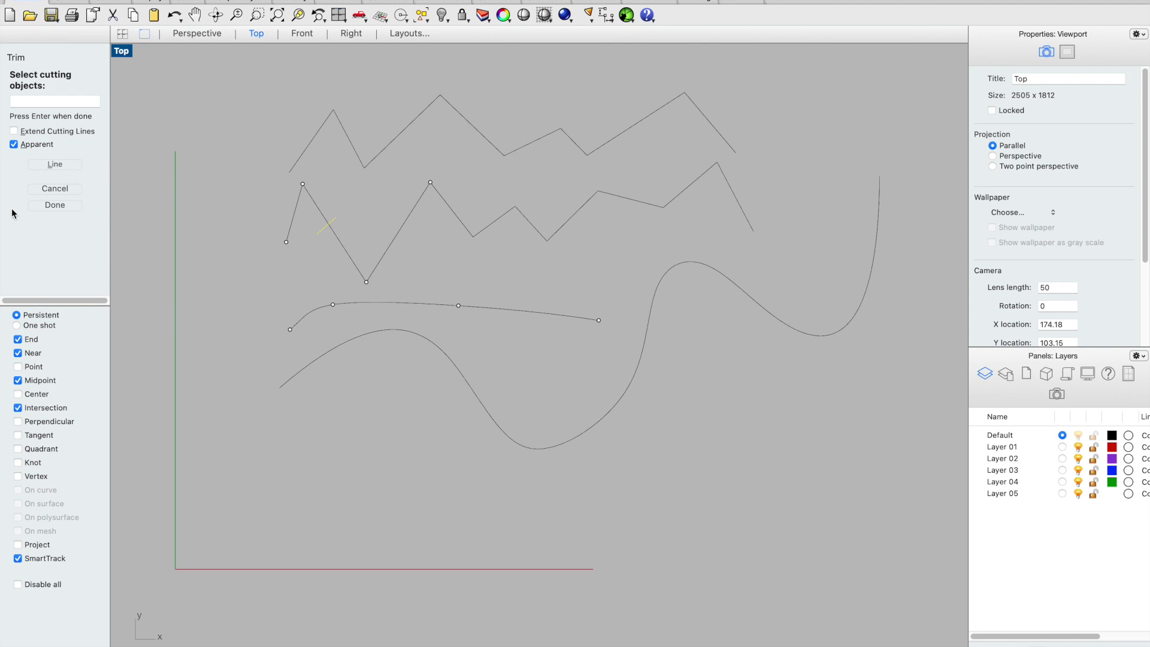
pyautogui.click(52, 204)
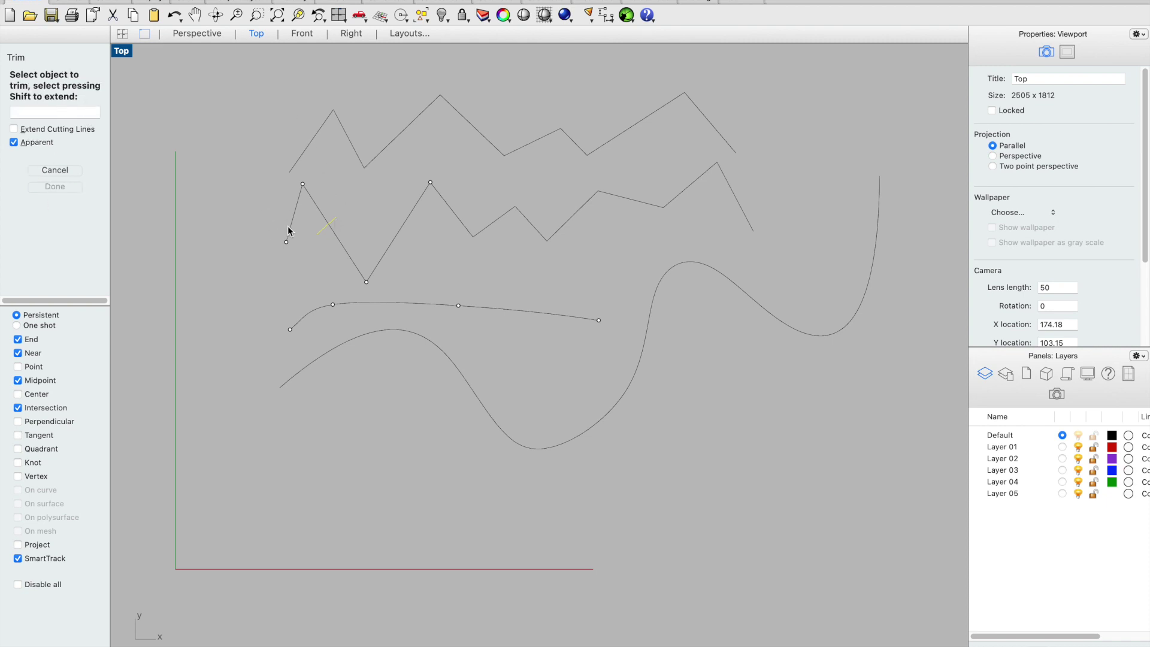
pyautogui.click(318, 210)
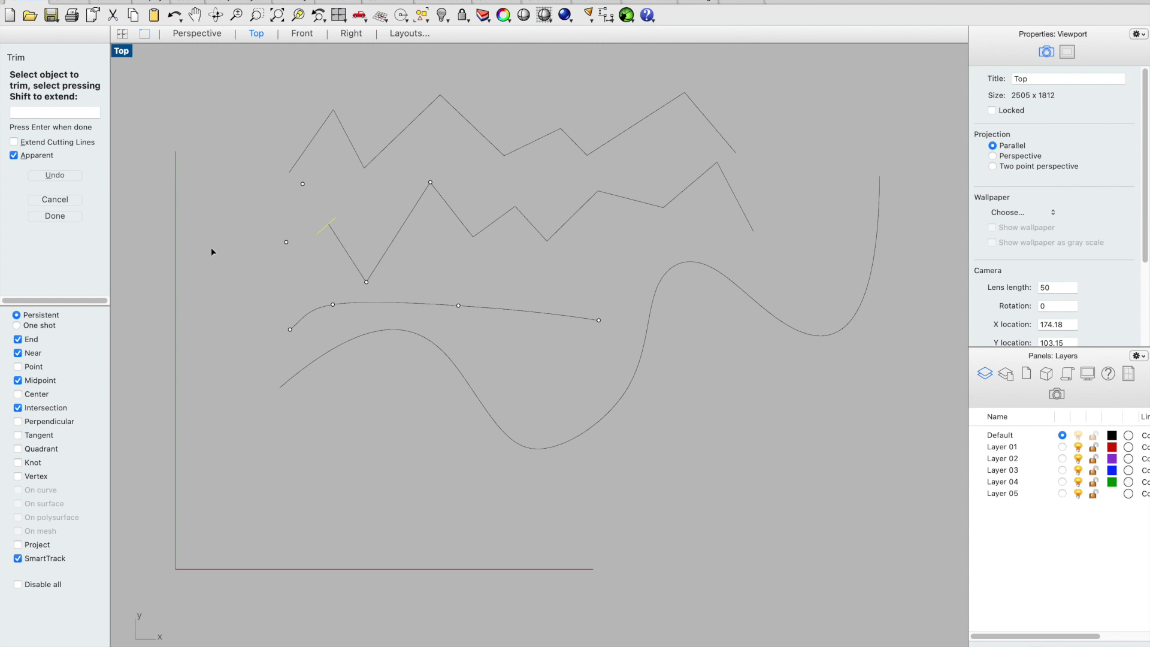
pyautogui.click(59, 214)
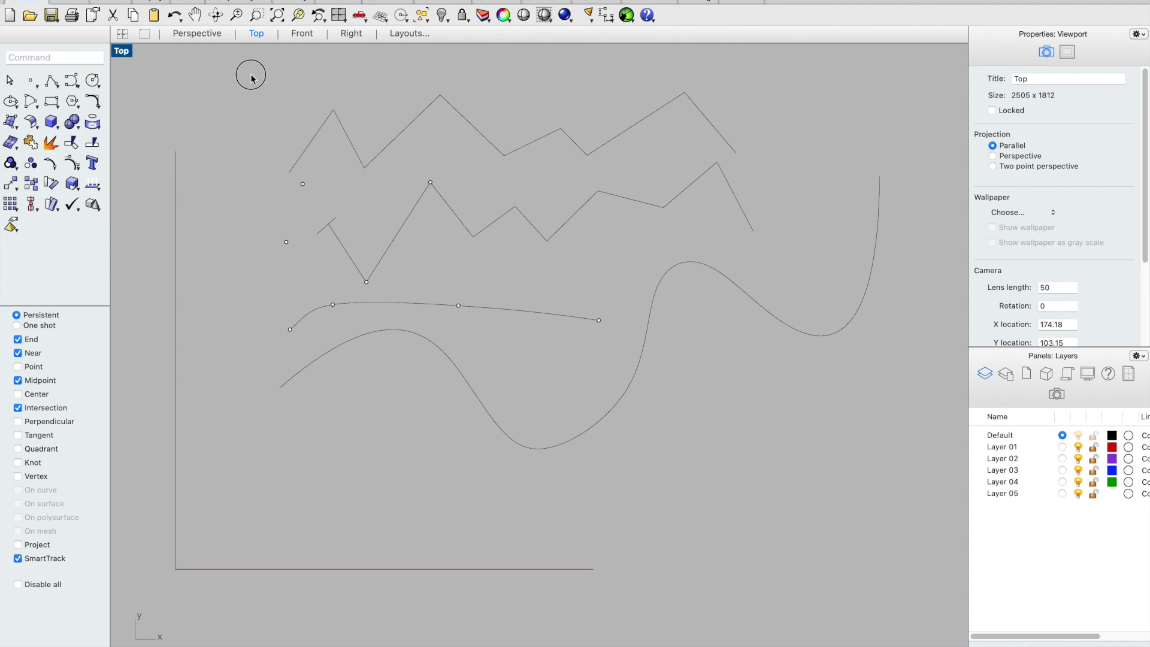
pyautogui.press('super+z')
# Step: Place point objects on the first four vertices of the lower zigzag
pyautogui.click(28, 83)
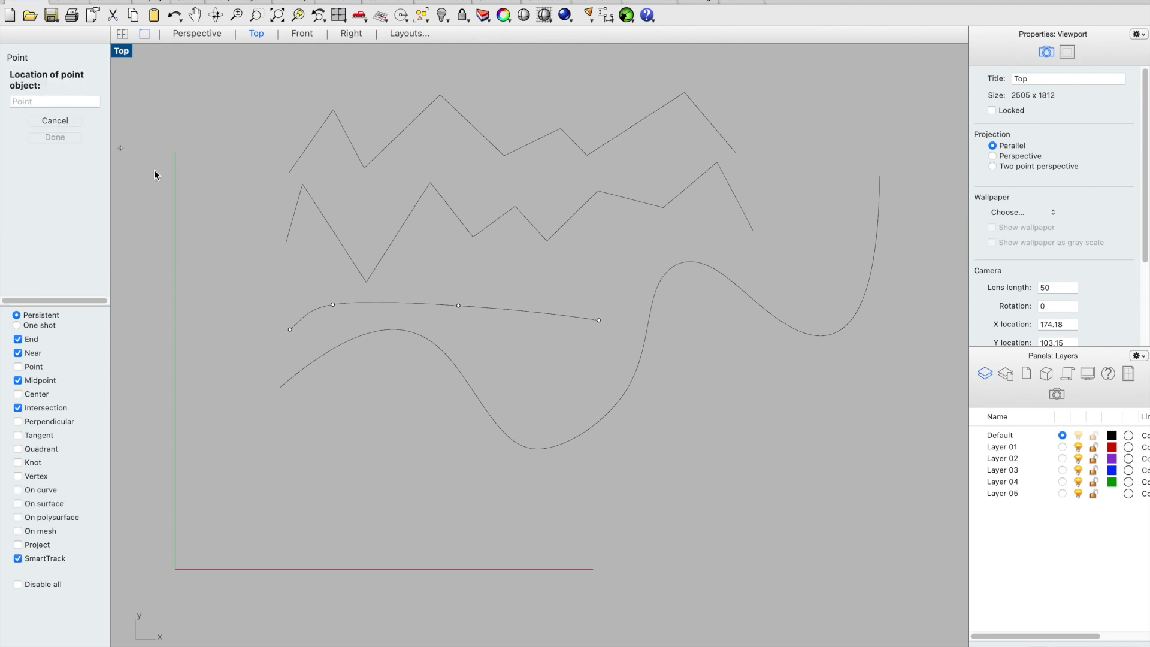
pyautogui.click(290, 248)
pyautogui.press('Return')
pyautogui.click(303, 184)
pyautogui.press('Return')
pyautogui.click(366, 282)
pyautogui.press('Return')
pyautogui.click(429, 184)
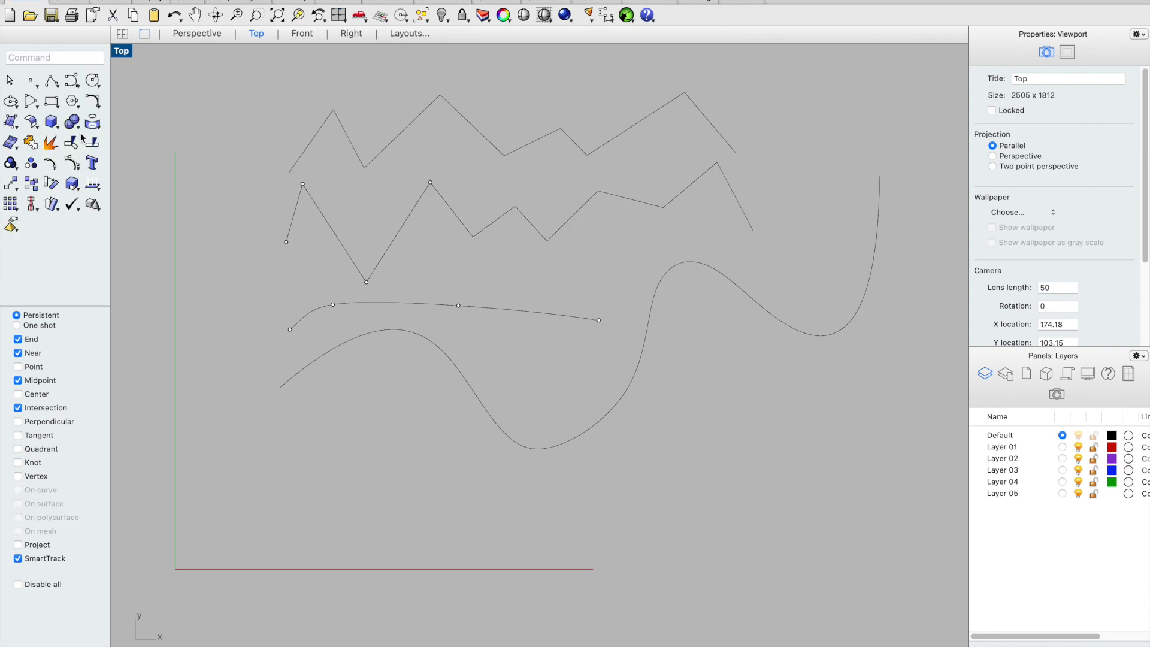
# Step: Build a curve through the lower zigzag's four points in their order along the line, and undo it
pyautogui.click(67, 81)
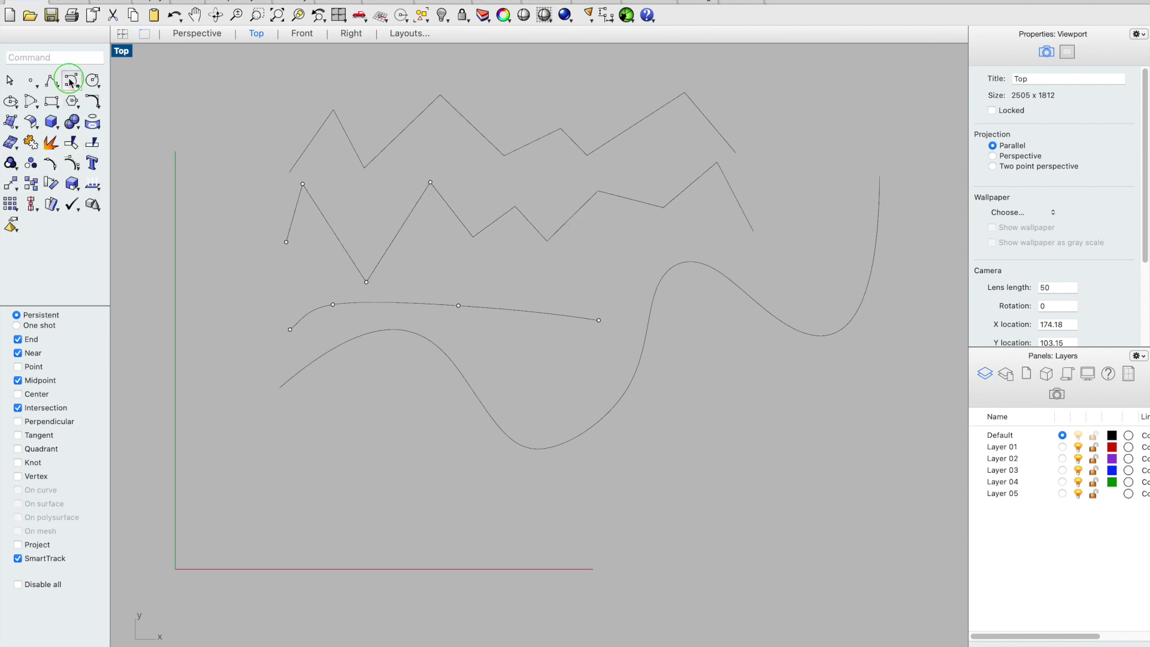
pyautogui.click(286, 243)
pyautogui.click(302, 184)
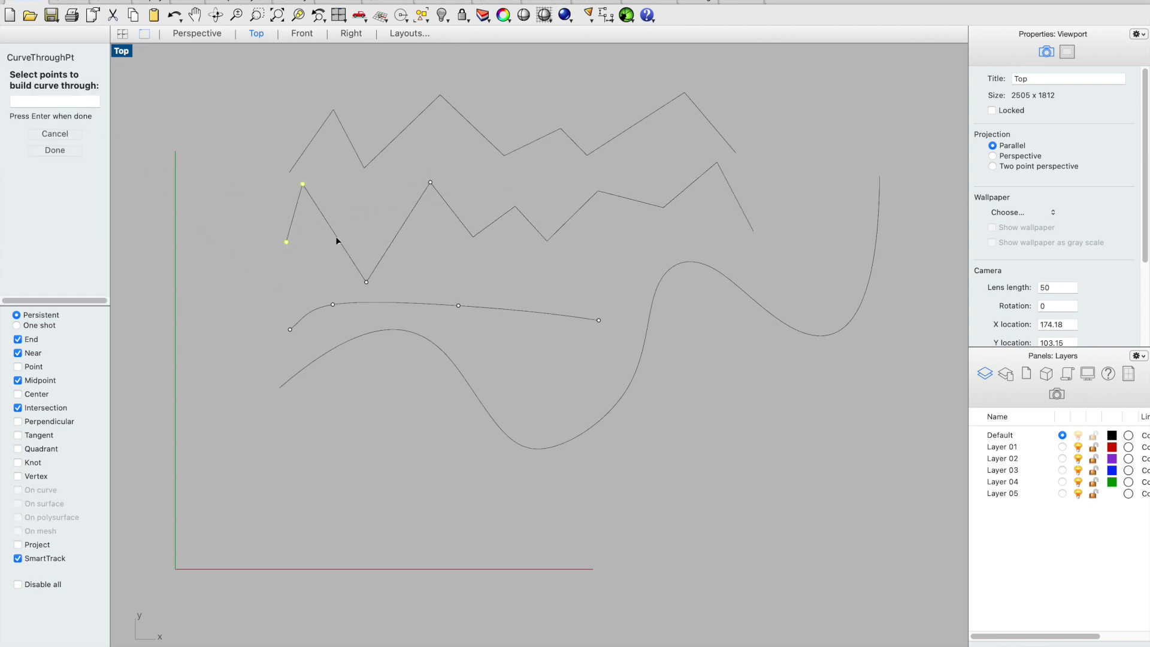
pyautogui.click(365, 282)
pyautogui.click(430, 182)
pyautogui.press('Return')
pyautogui.click(46, 250)
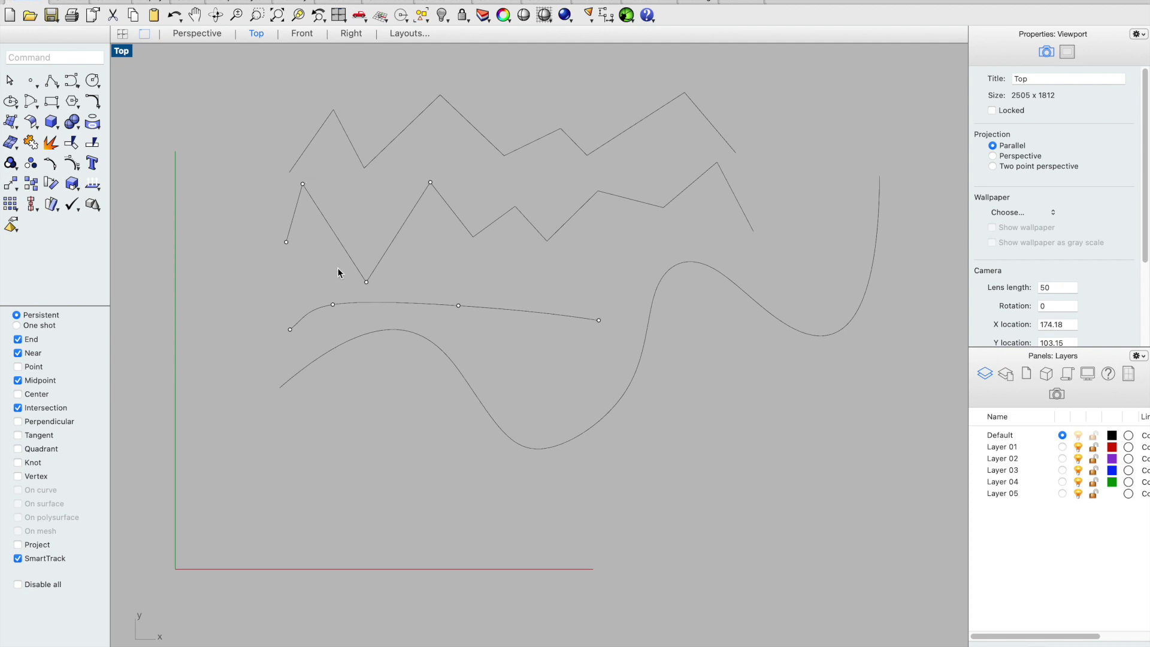
# Step: Build an interpolated degree 3 curve with uniform knots through the points in the order first, fourth, third, second, and undo it
pyautogui.click(71, 82)
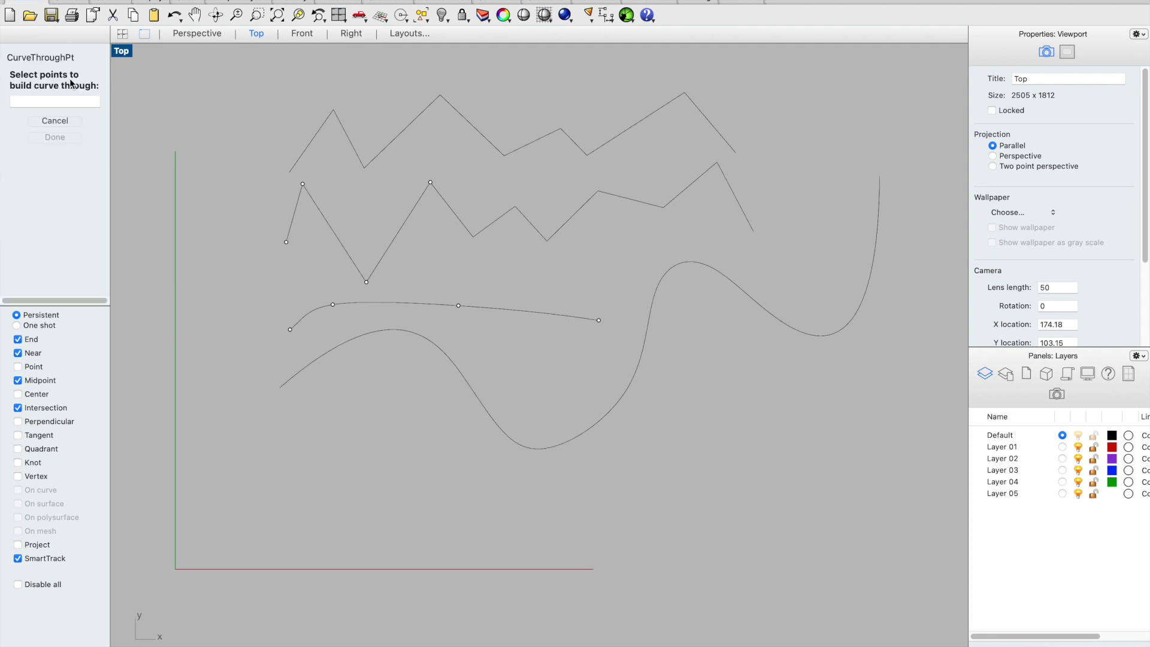
pyautogui.click(286, 242)
pyautogui.click(430, 183)
pyautogui.click(366, 282)
pyautogui.click(303, 184)
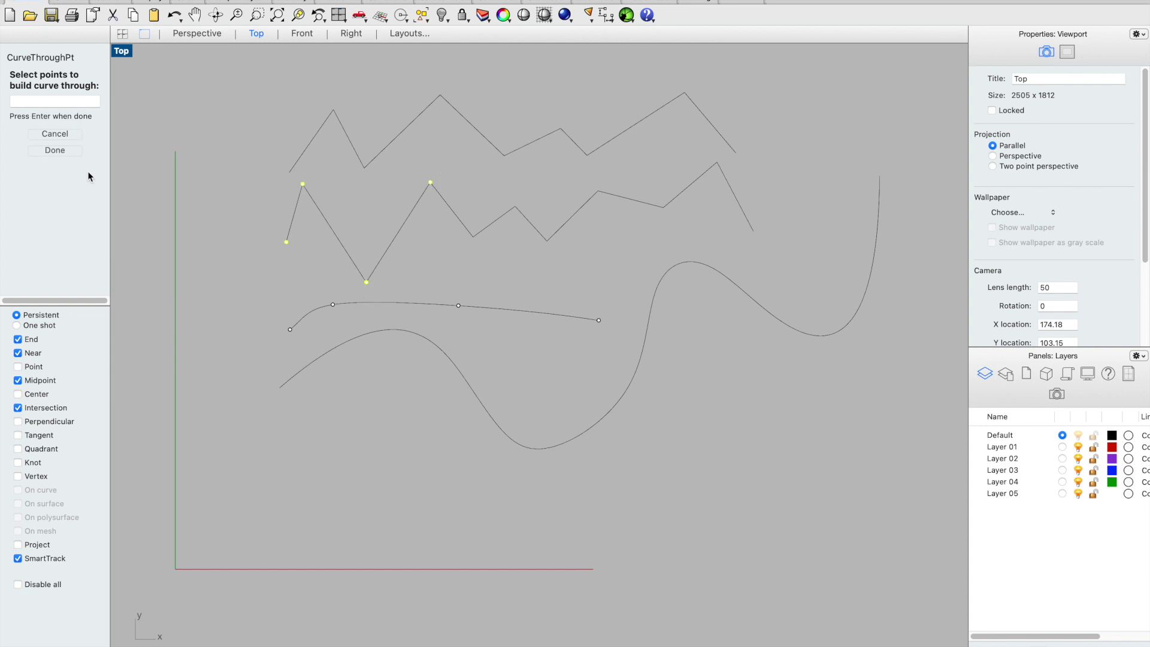
pyautogui.click(54, 150)
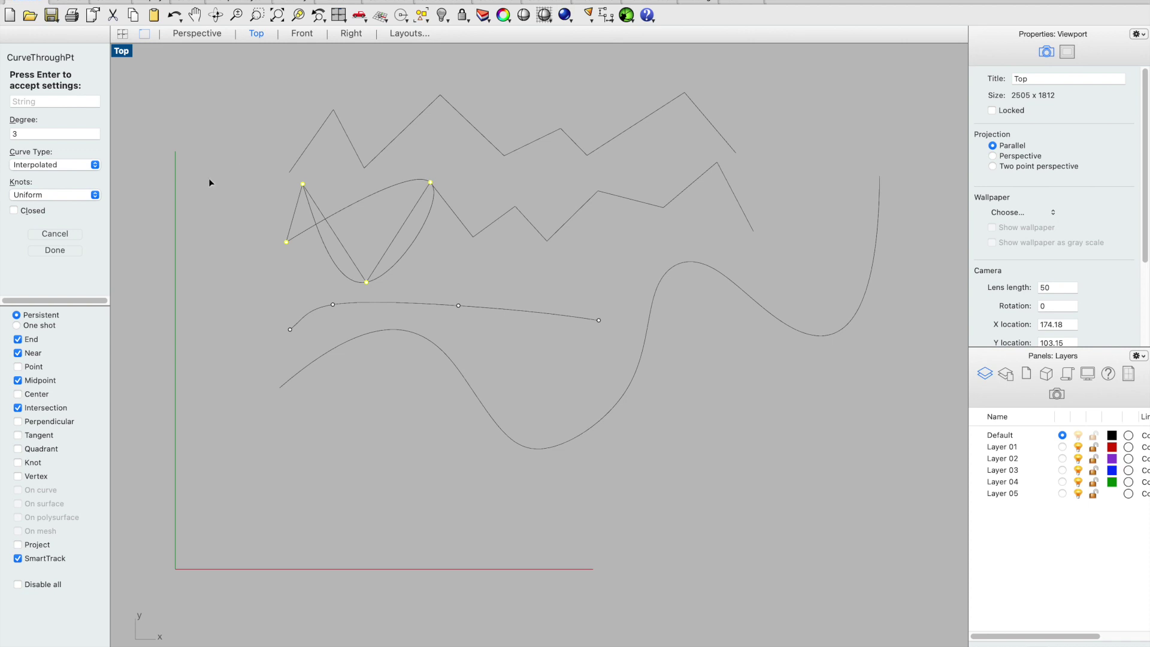
pyautogui.click(57, 250)
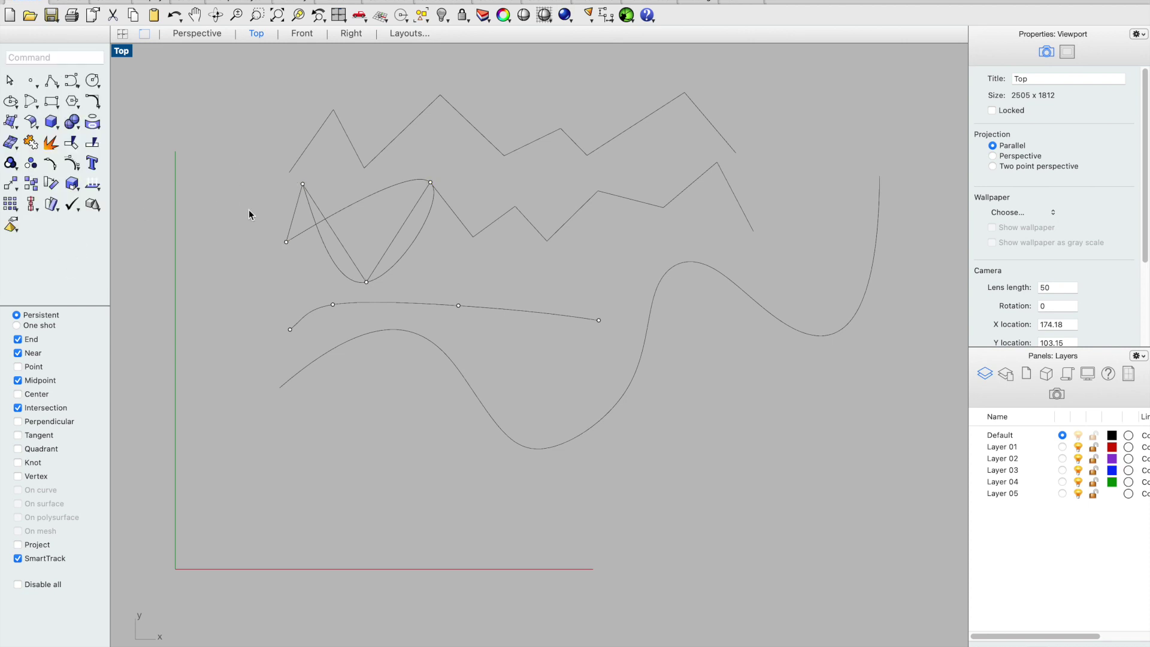
pyautogui.press('super+z')
# Step: Draw a short straight polyline crossing the lower zigzag's second segment near its middle
pyautogui.click(51, 81)
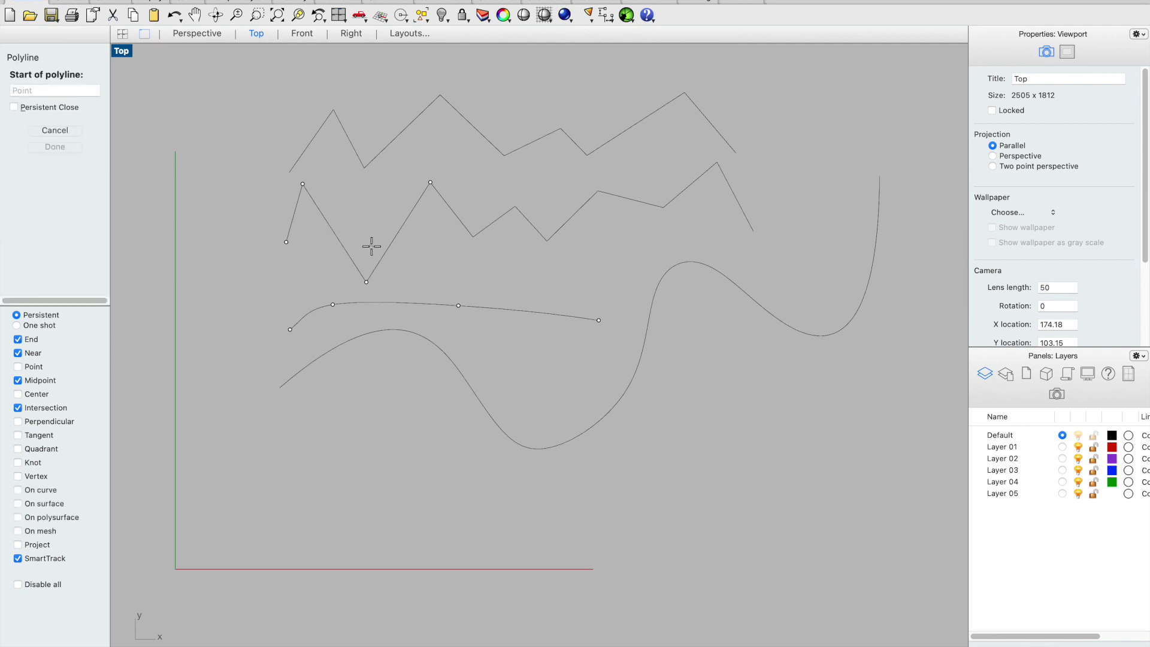
pyautogui.click(325, 245)
pyautogui.click(344, 228)
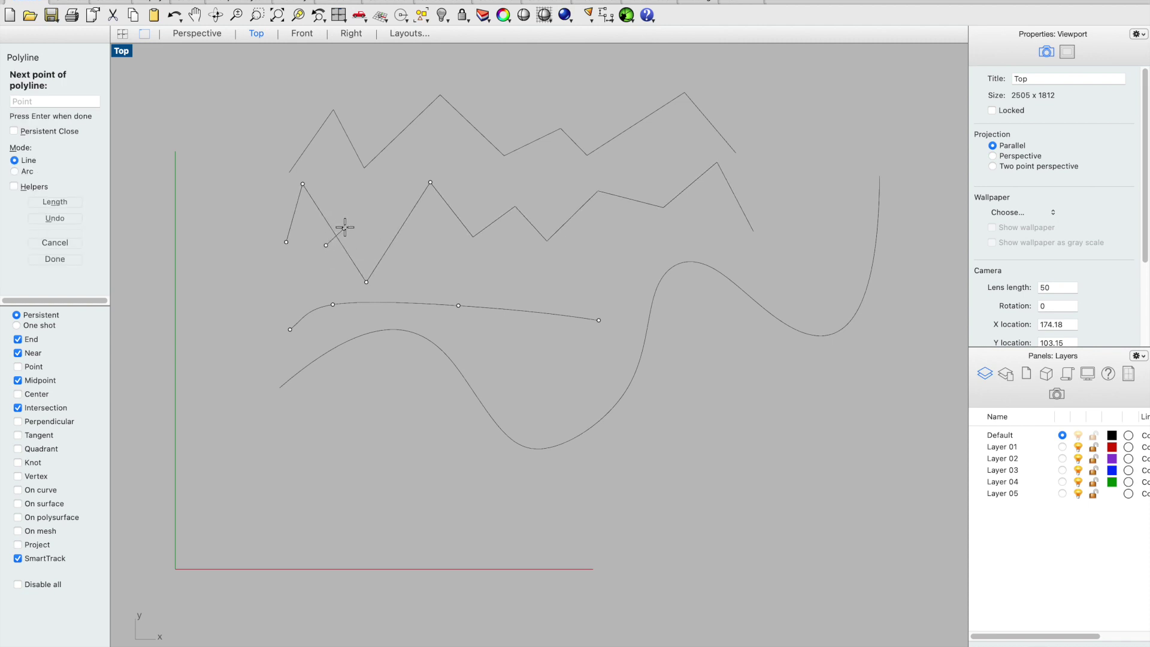
pyautogui.press('Return')
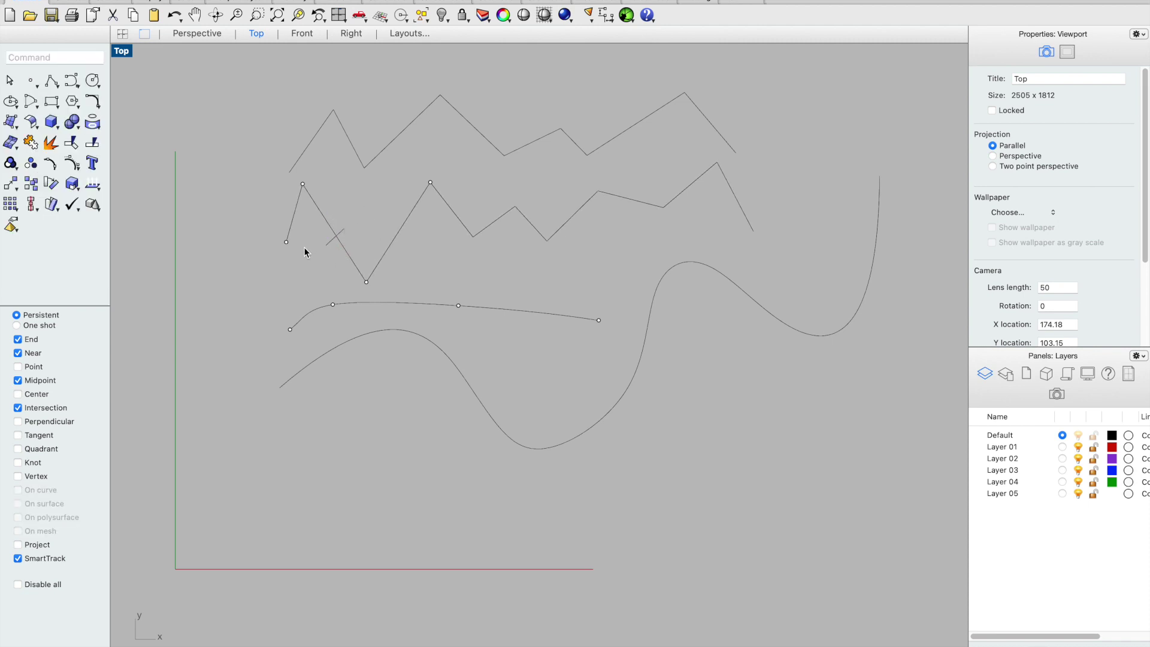
# Step: Try to split the preselected lower zigzag with the short crossing line, and remove that line
pyautogui.click(316, 211)
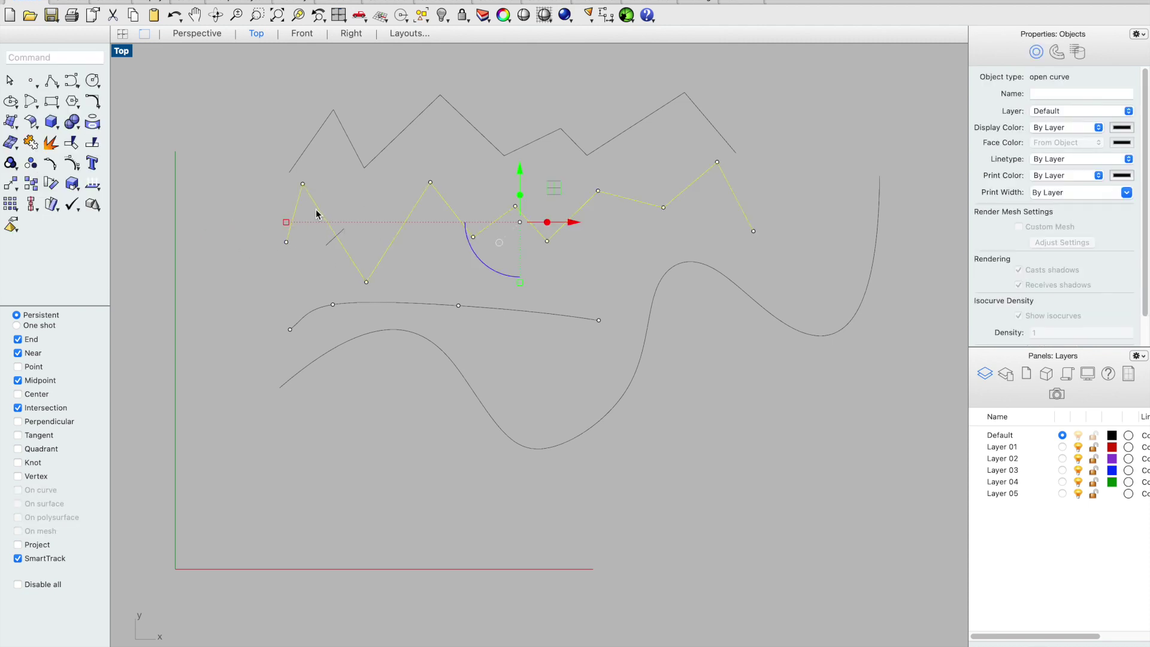
pyautogui.write('split')
pyautogui.press('Return')
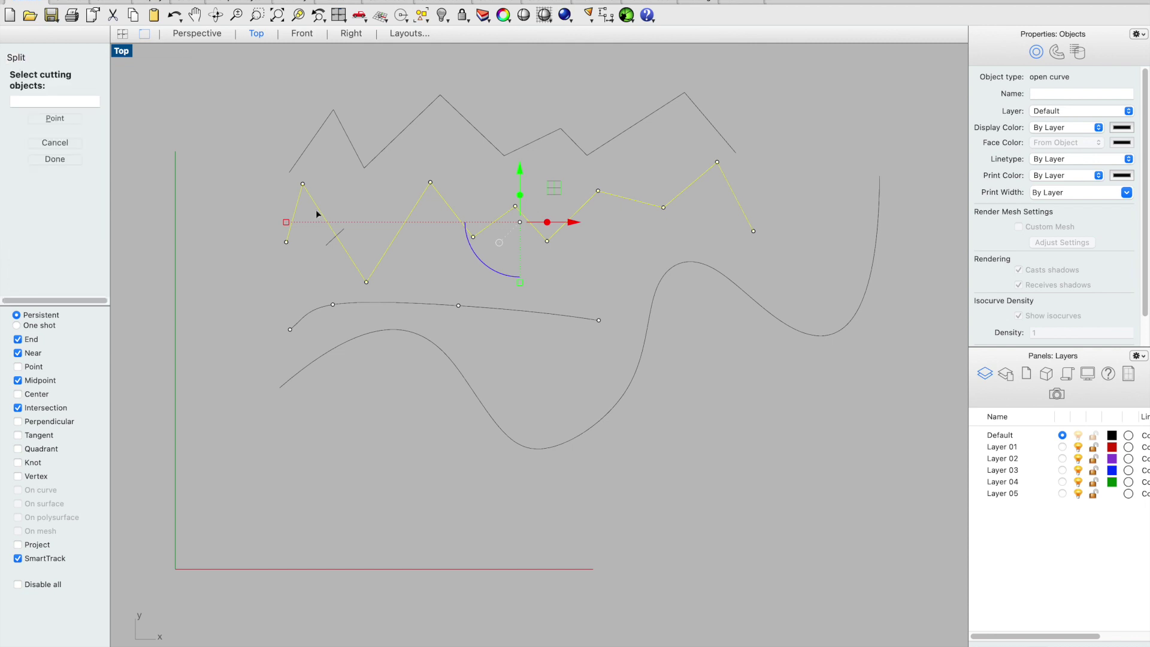
pyautogui.click(328, 244)
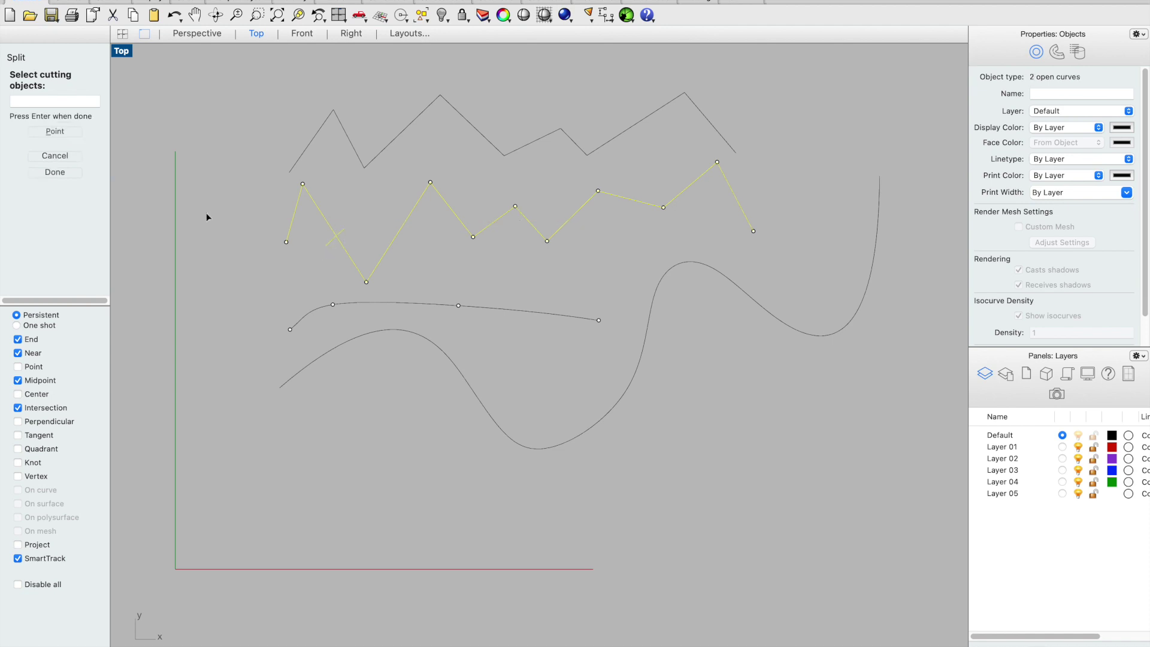
pyautogui.click(60, 171)
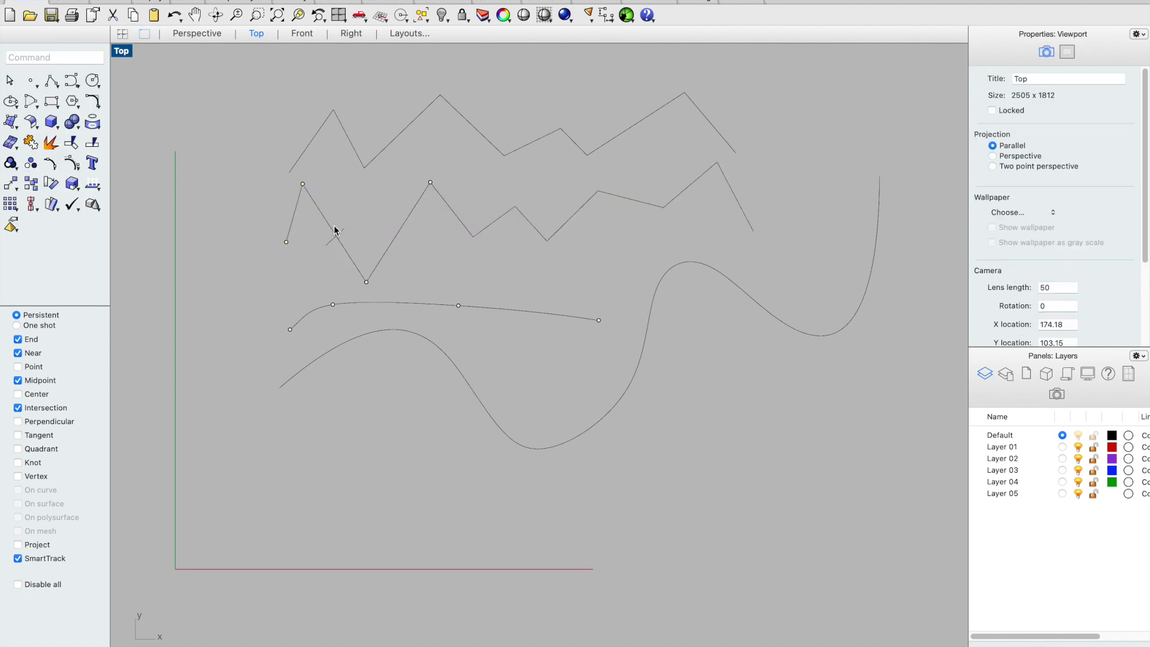
pyautogui.click(333, 247)
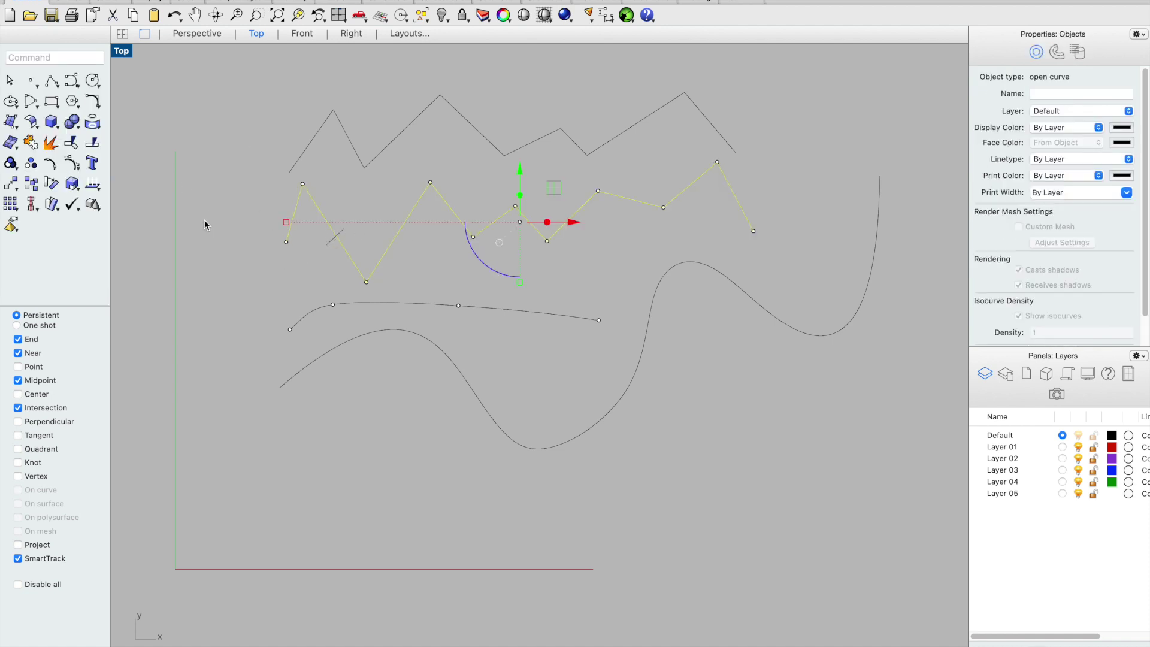
pyautogui.click(246, 211)
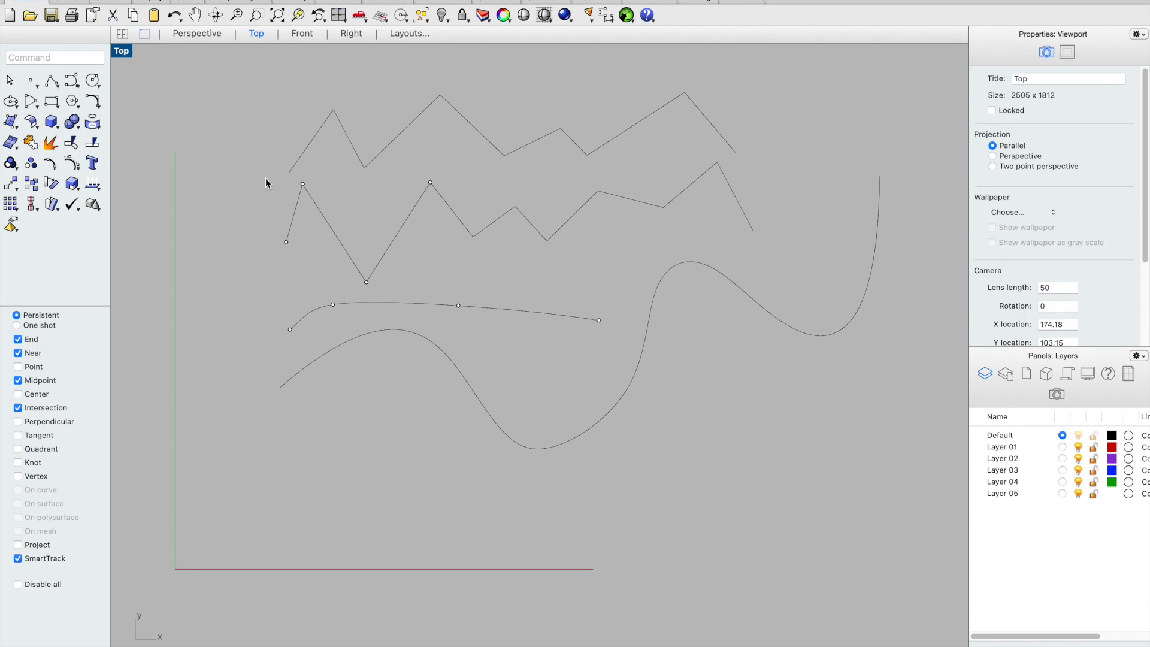
pyautogui.click(334, 234)
pyautogui.click(232, 206)
# Step: Draw a short straight polyline crossing the second segment of the lower zigzag
pyautogui.click(52, 80)
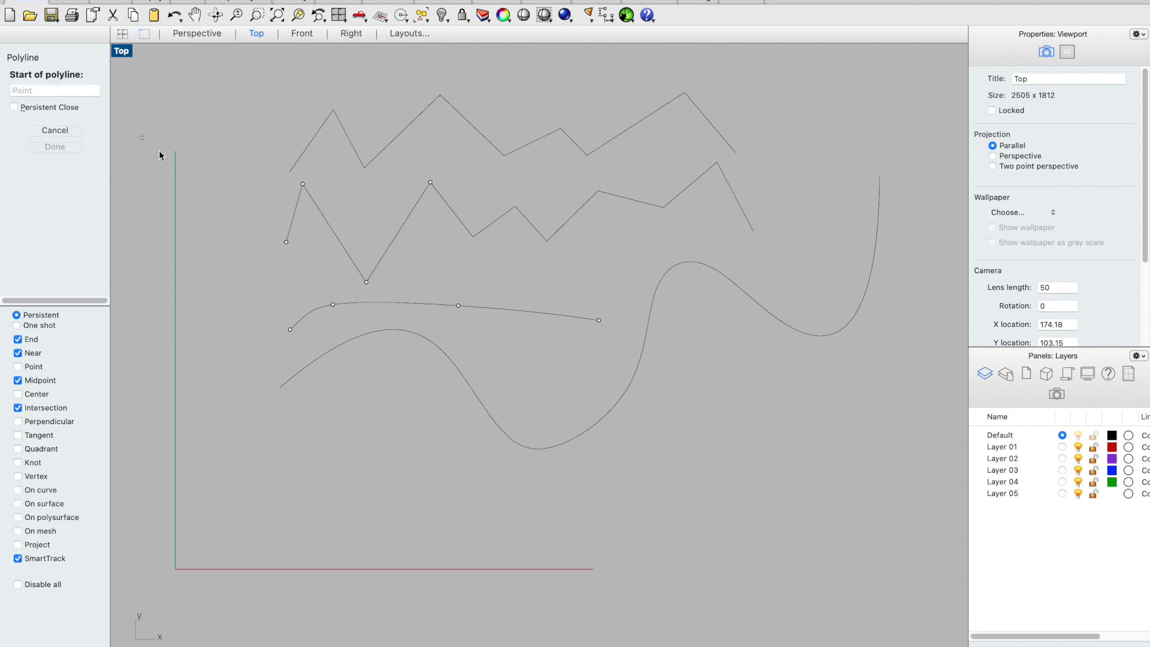
pyautogui.click(316, 233)
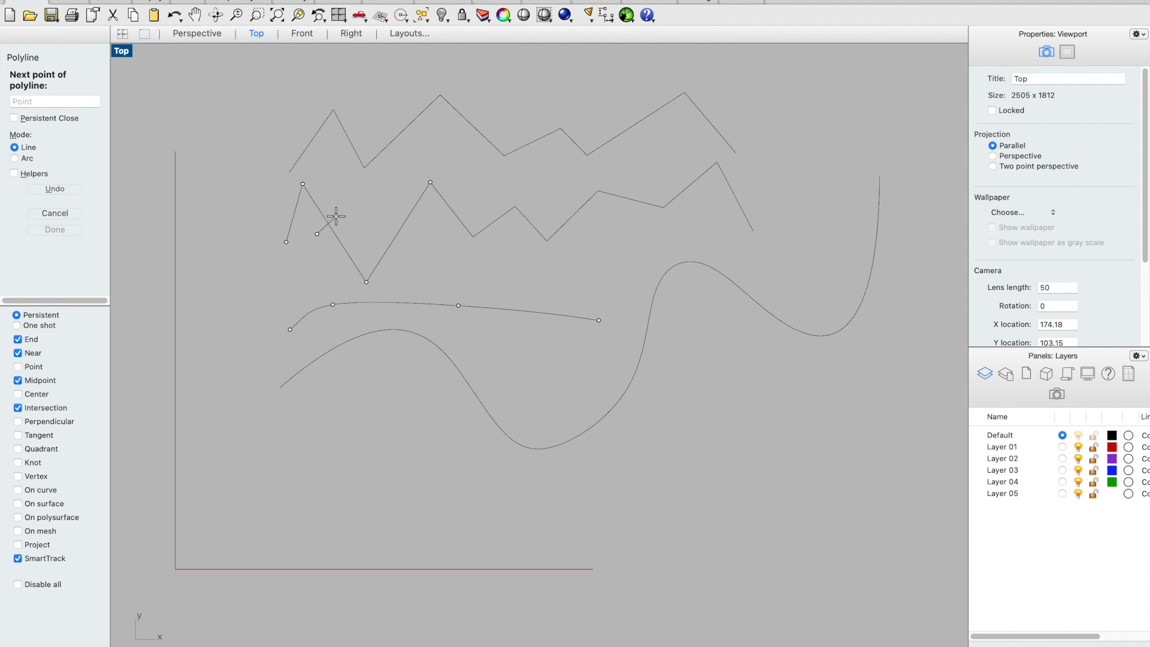
pyautogui.click(335, 218)
pyautogui.press('Return')
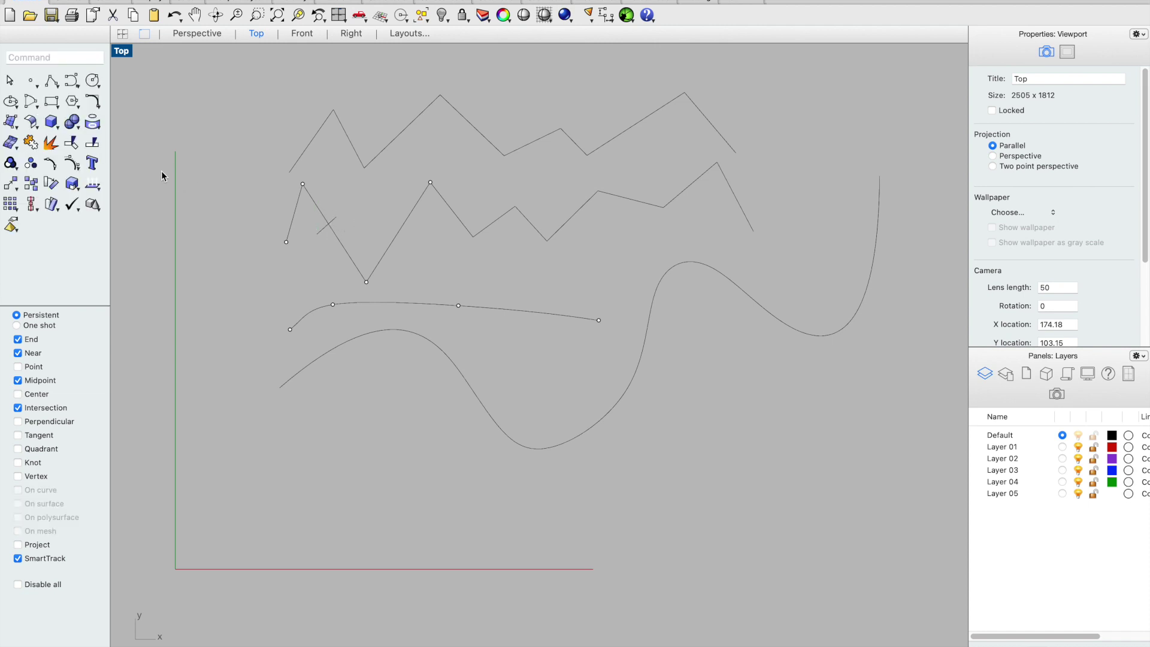
pyautogui.write('split')
pyautogui.press('Return')
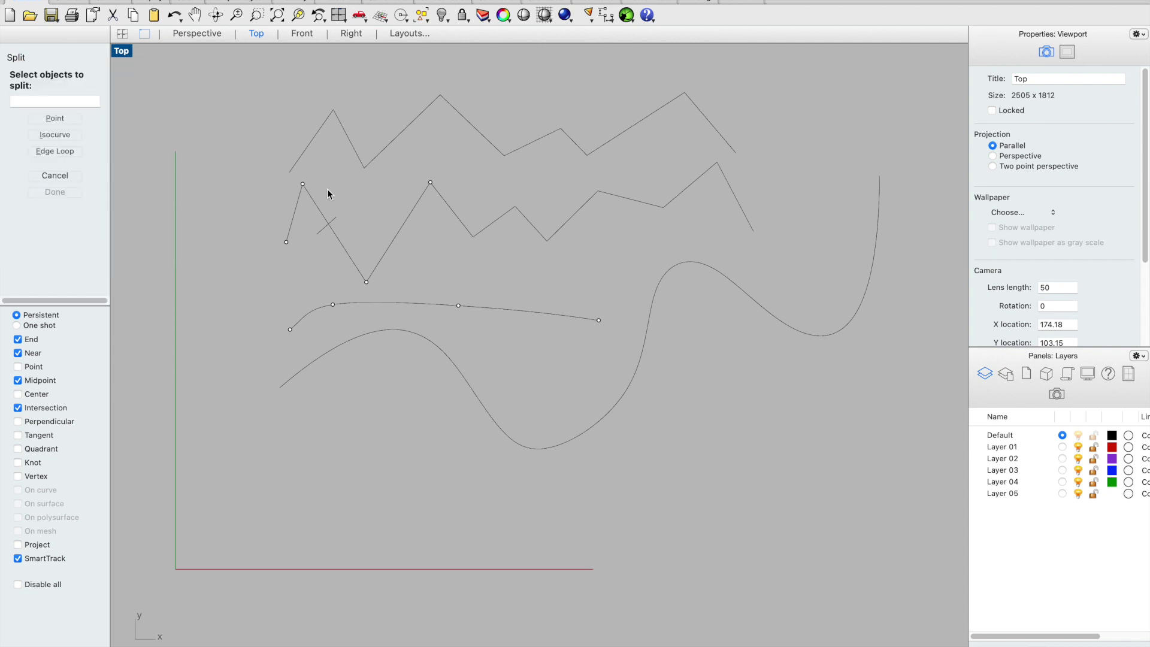
pyautogui.click(316, 205)
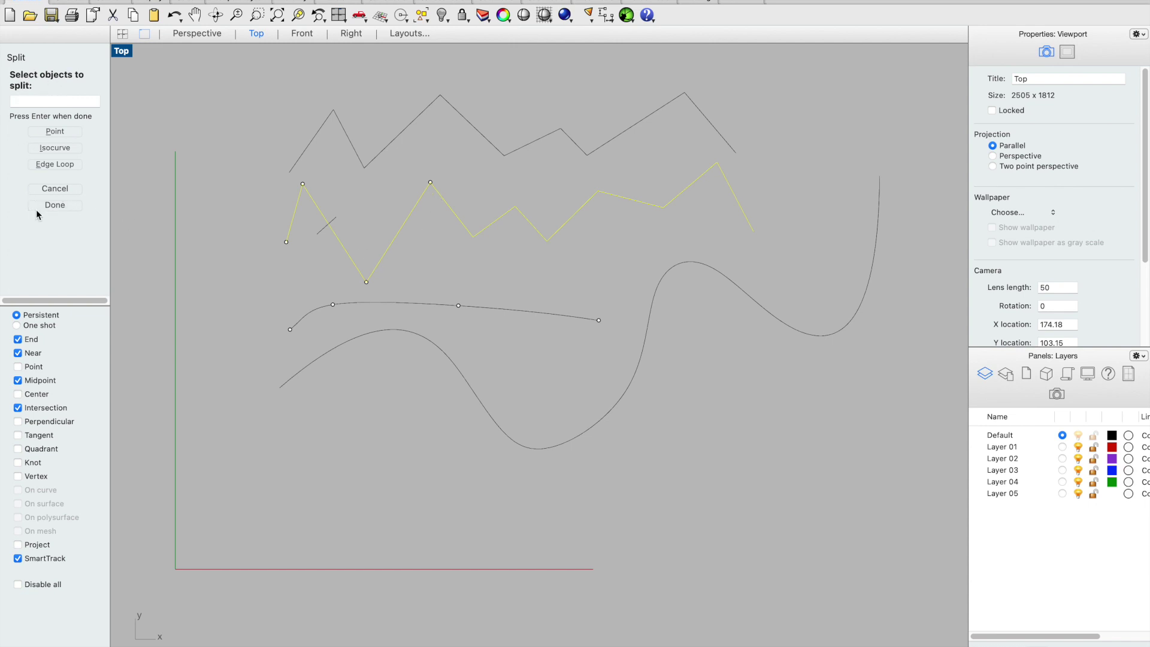
pyautogui.click(55, 208)
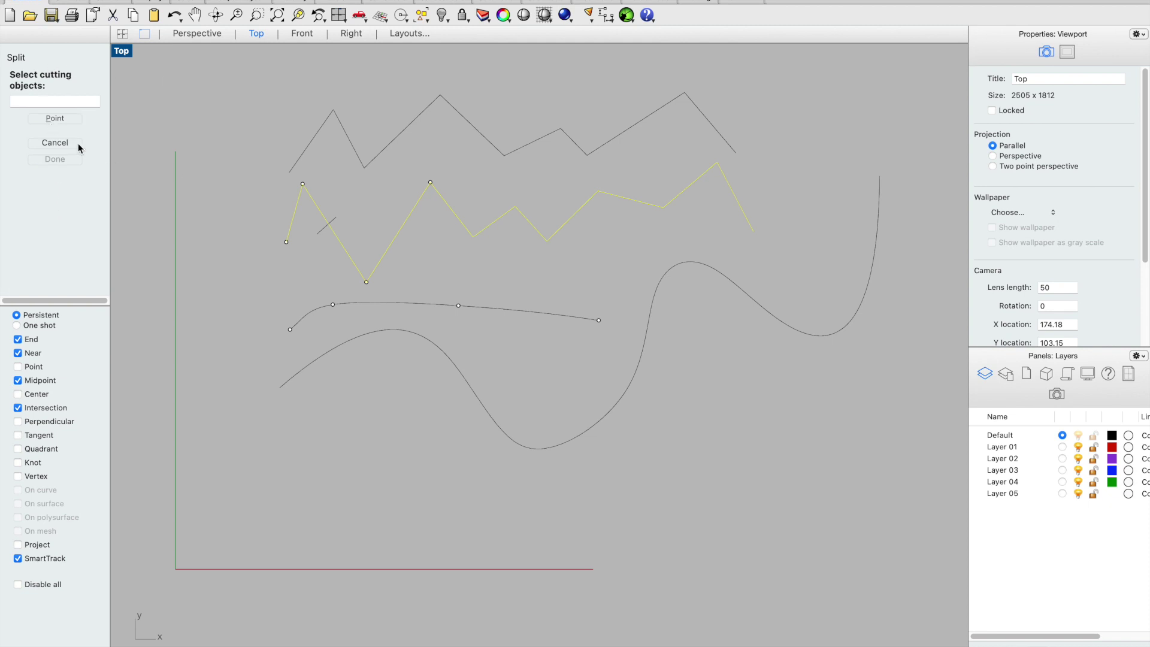
pyautogui.click(54, 118)
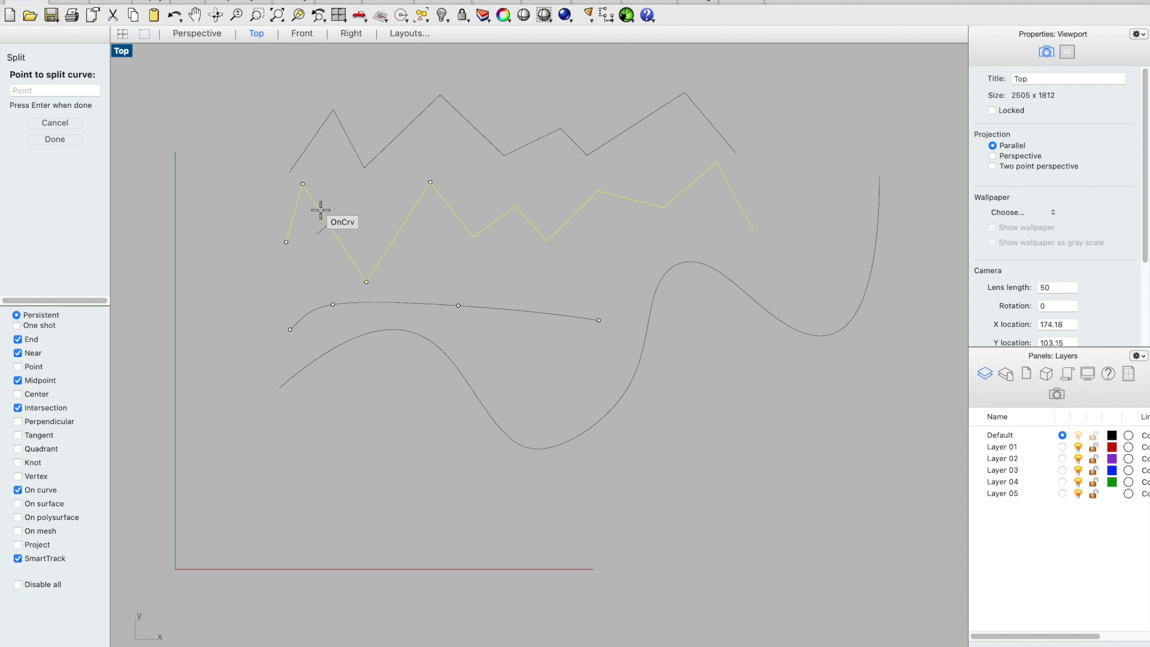
pyautogui.click(55, 123)
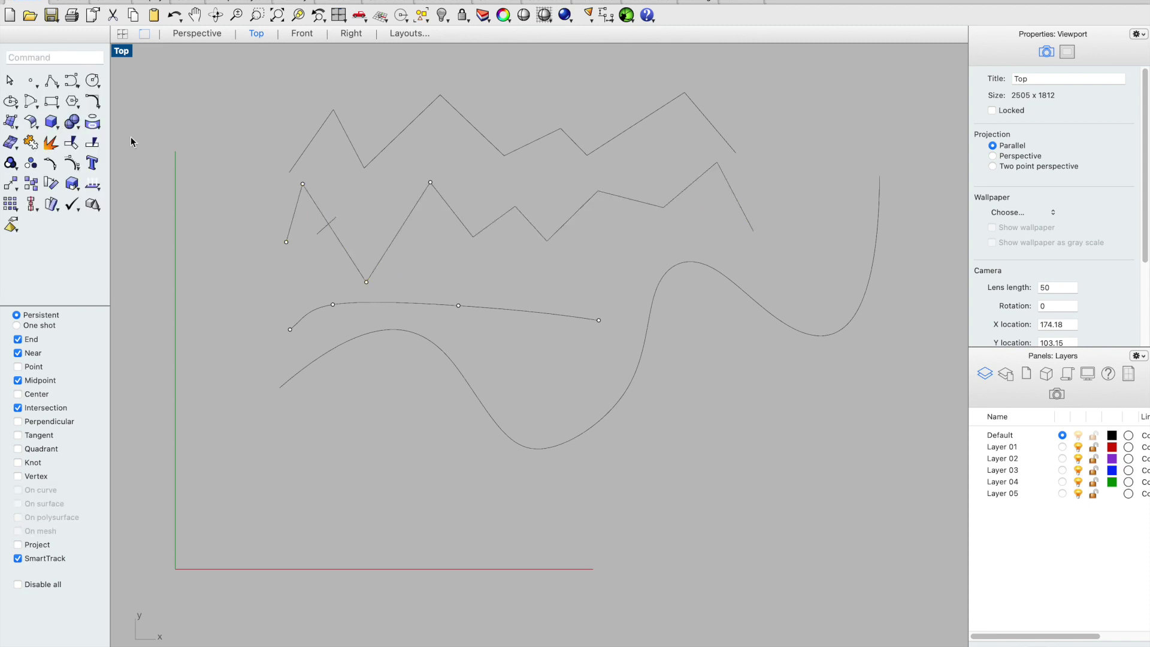
# Step: Split the lower zigzag with the short crossing line as the cutting object, and select the piece before the cut
pyautogui.press('Return')
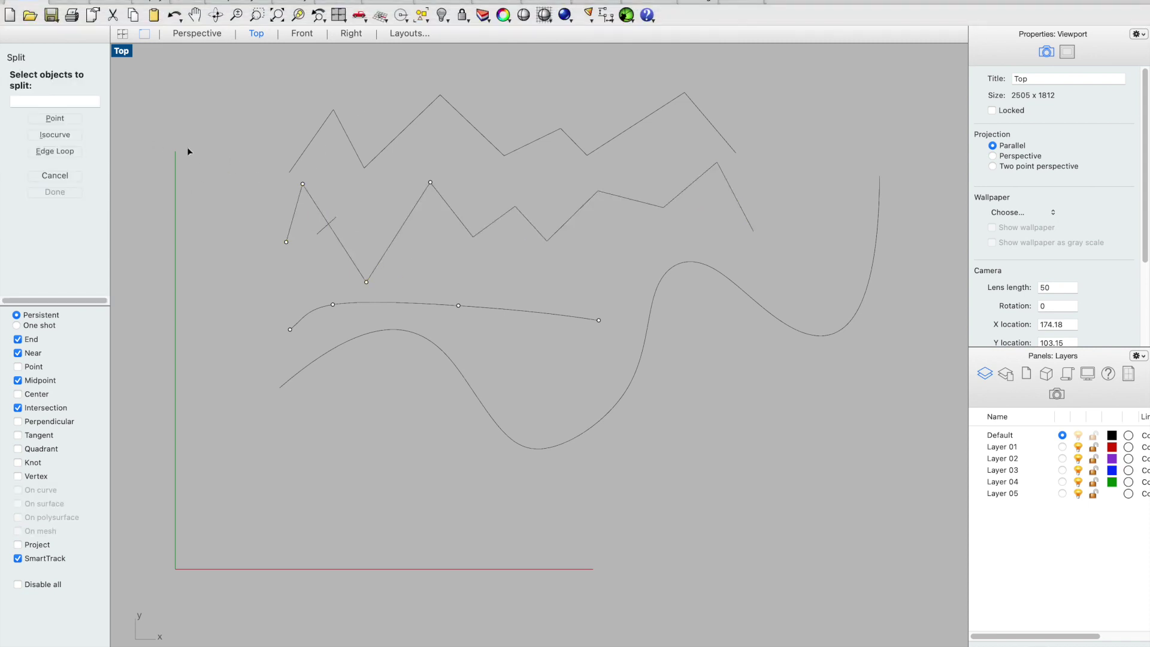
pyautogui.click(312, 199)
pyautogui.click(55, 205)
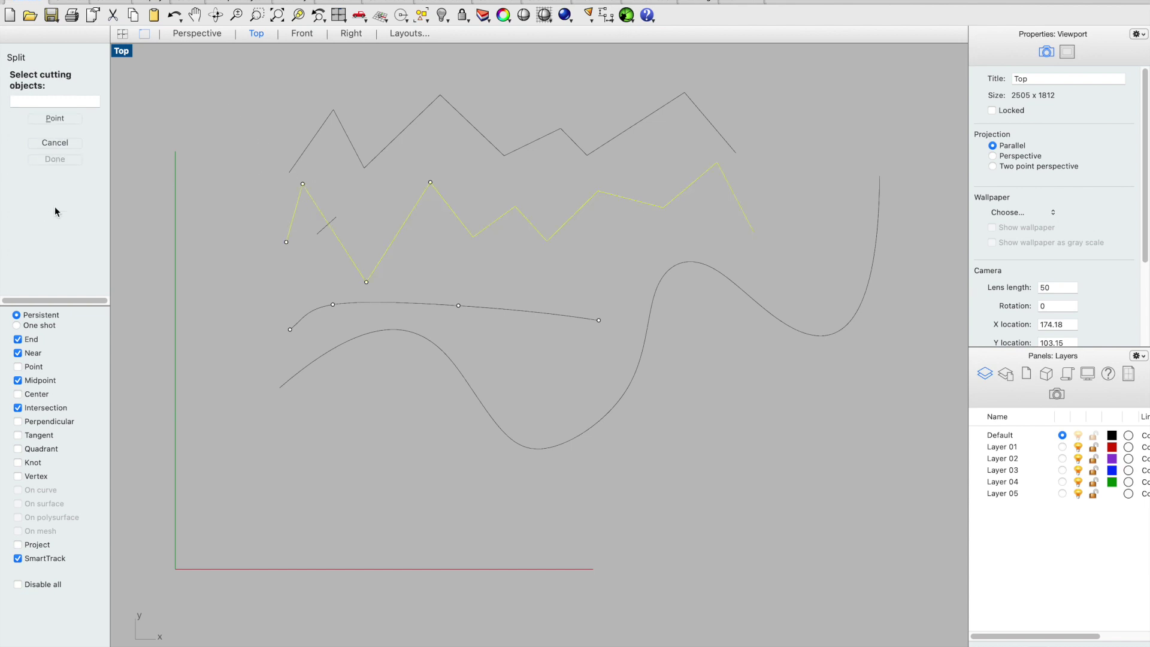
pyautogui.click(322, 231)
pyautogui.click(60, 172)
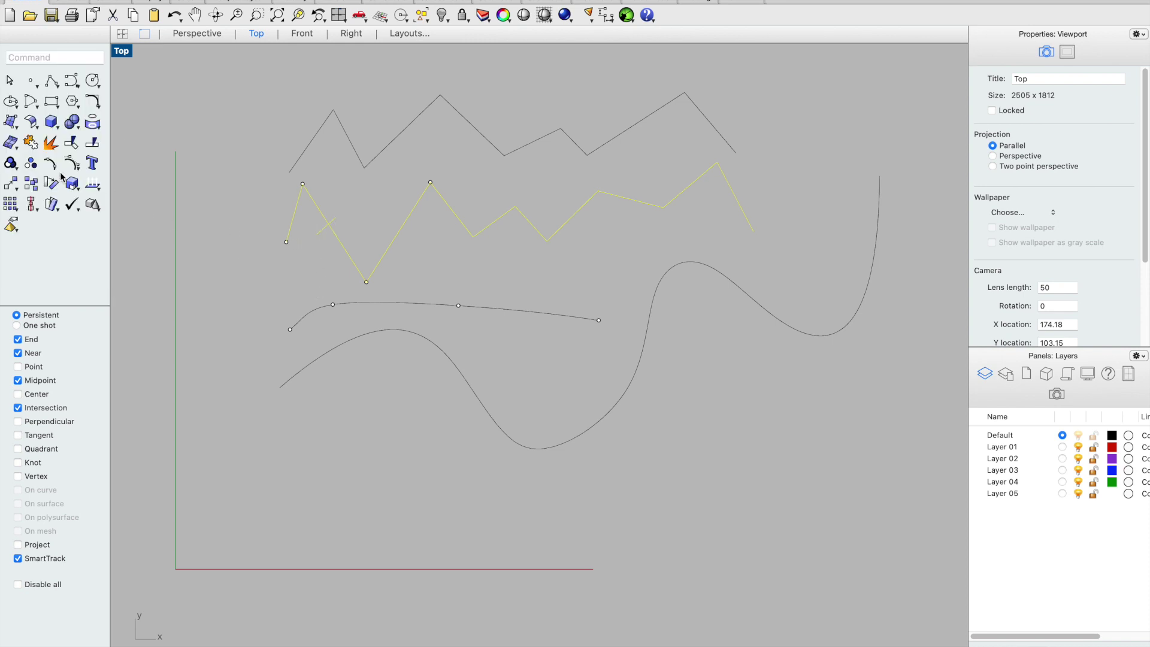
pyautogui.click(297, 212)
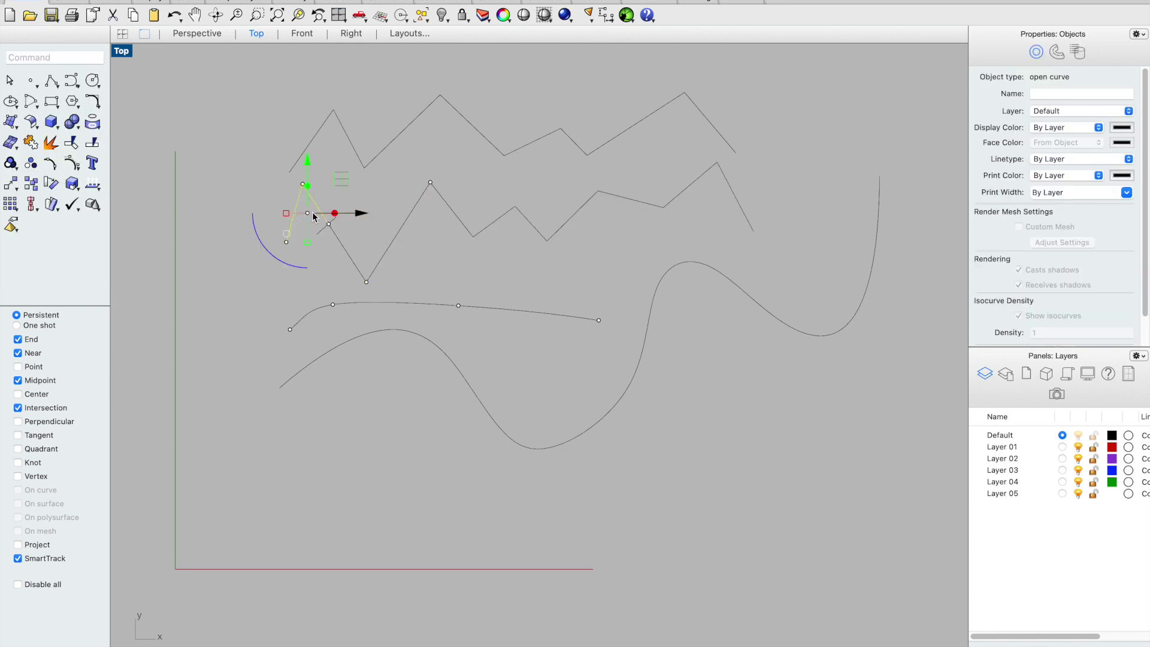
# Step: Check the pieces of the split lower zigzag by selecting them together, and clear the selection
pyautogui.keyDown('shift'); pyautogui.click(336, 237); pyautogui.keyUp('shift')
pyautogui.click(236, 212)
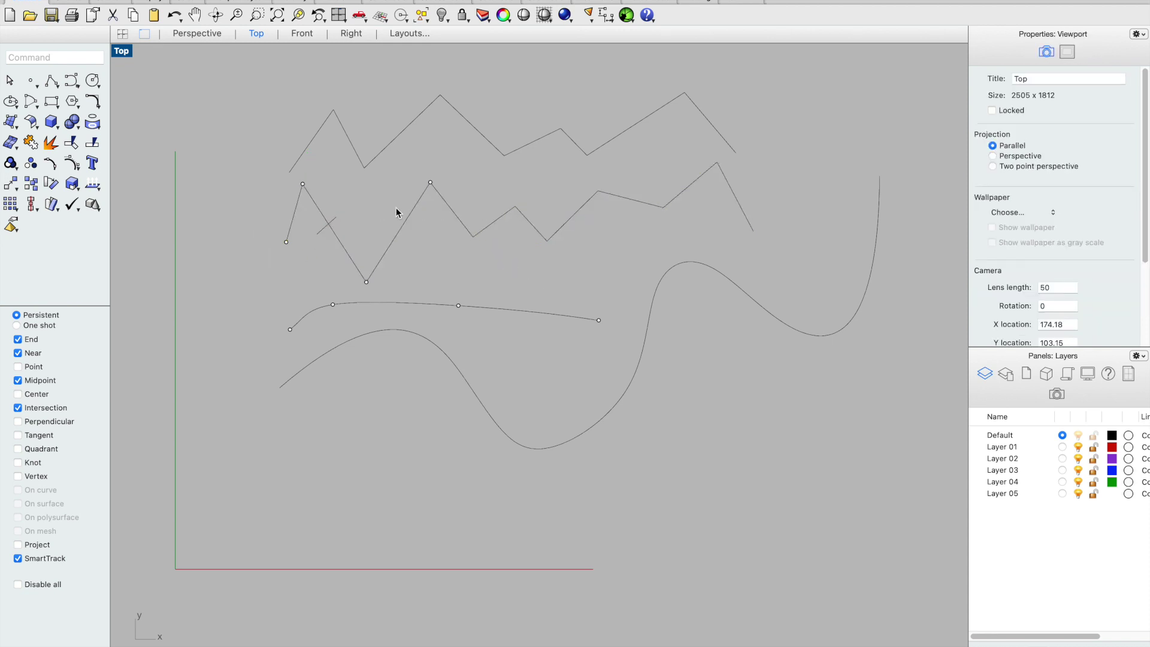
pyautogui.click(310, 254)
pyautogui.click(264, 184)
# Step: Trim off the lower zigzag's starting portion up to the short crossing line, using that line as the cutting object
pyautogui.write('Trim')
pyautogui.press('Return')
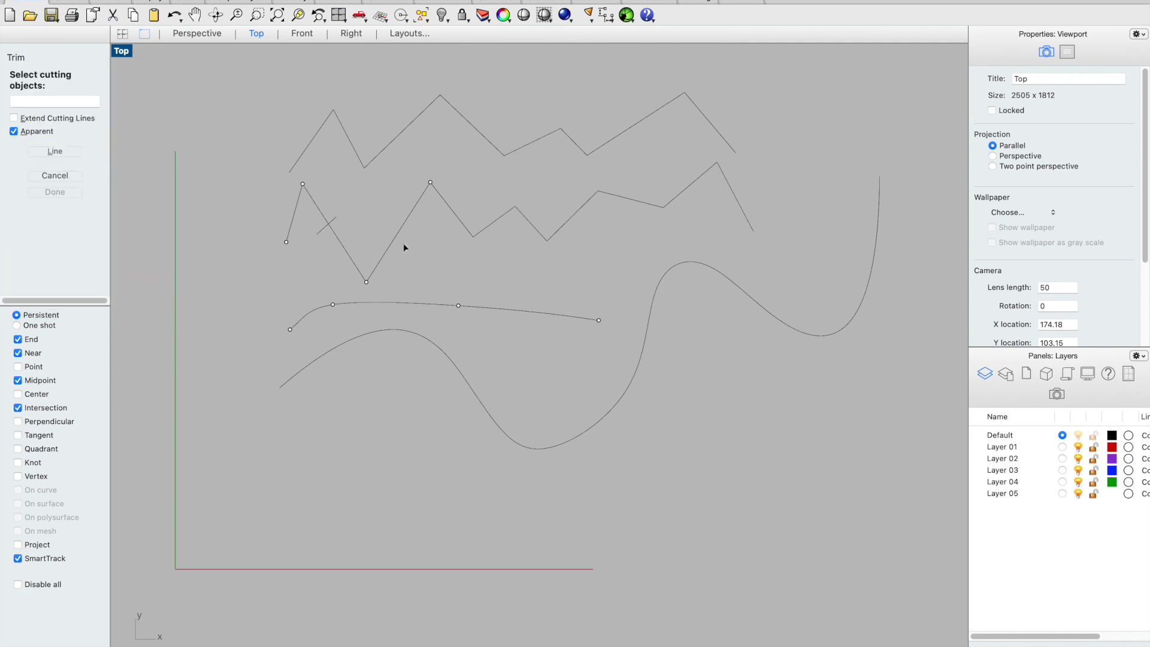
pyautogui.click(322, 229)
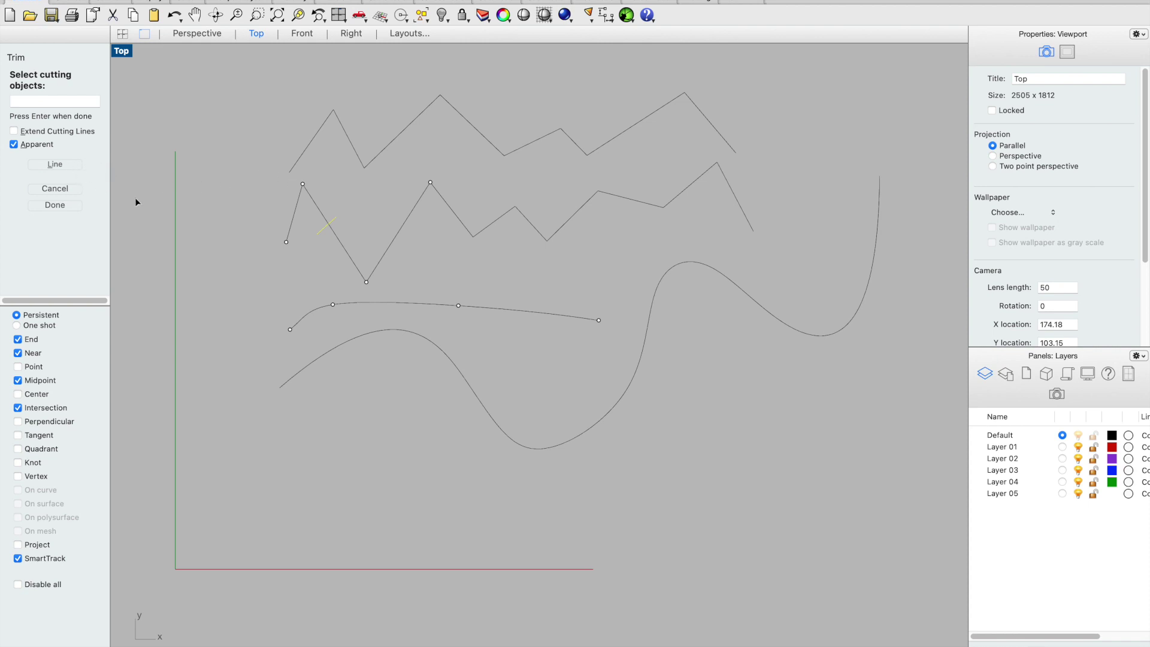
pyautogui.click(53, 205)
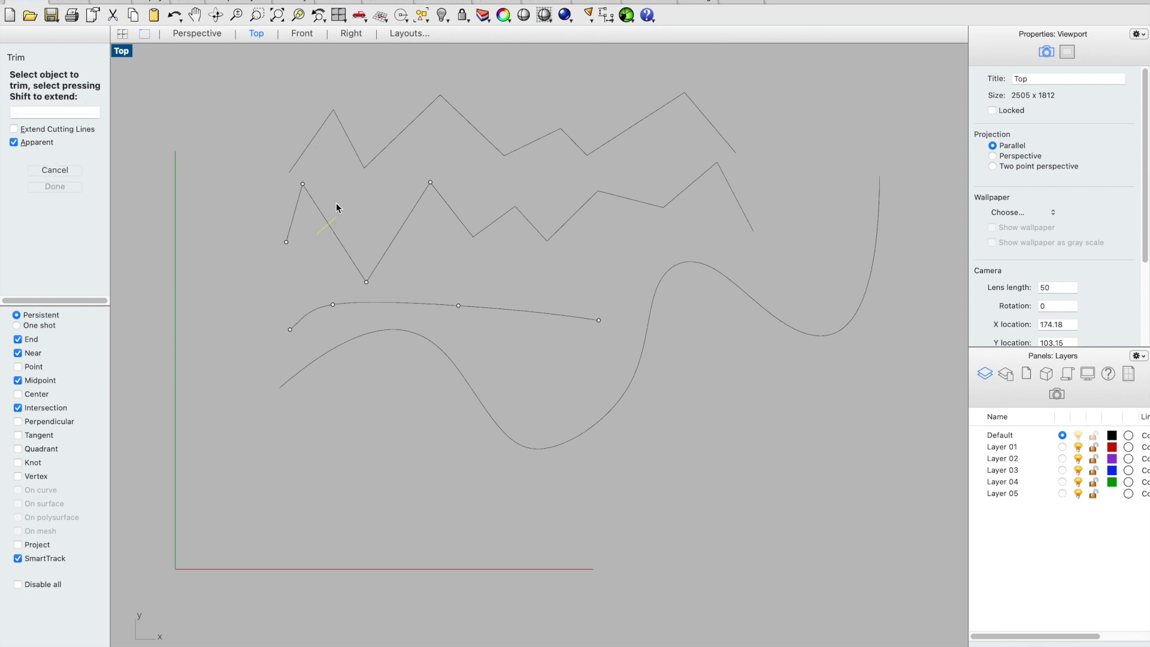
pyautogui.click(321, 215)
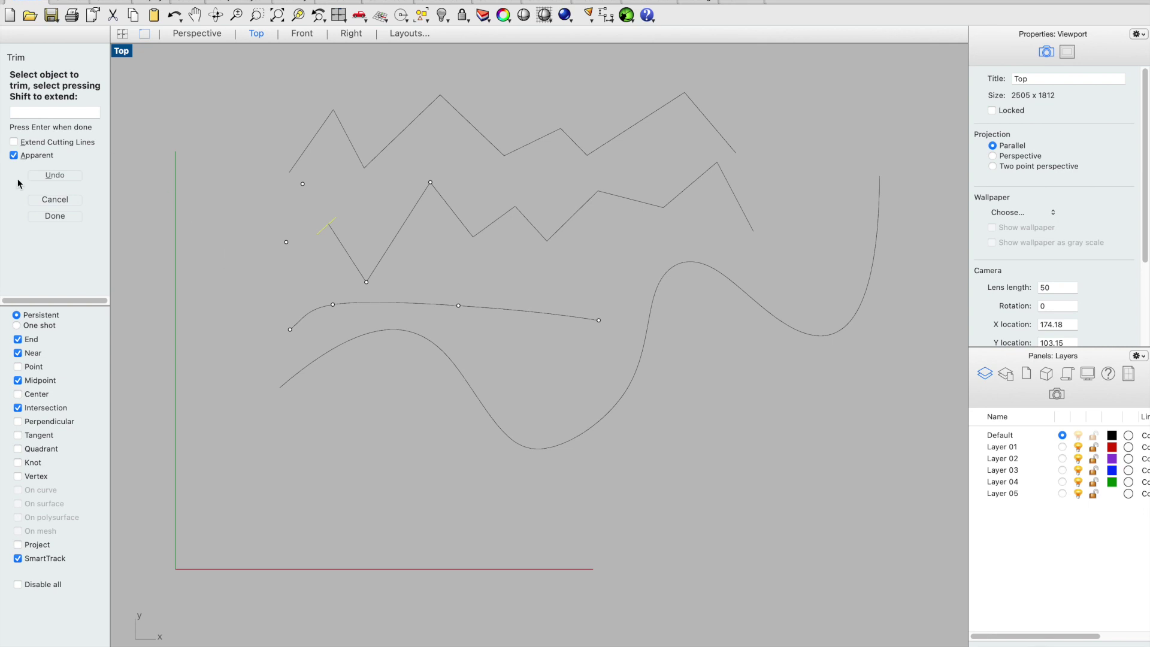
pyautogui.click(55, 215)
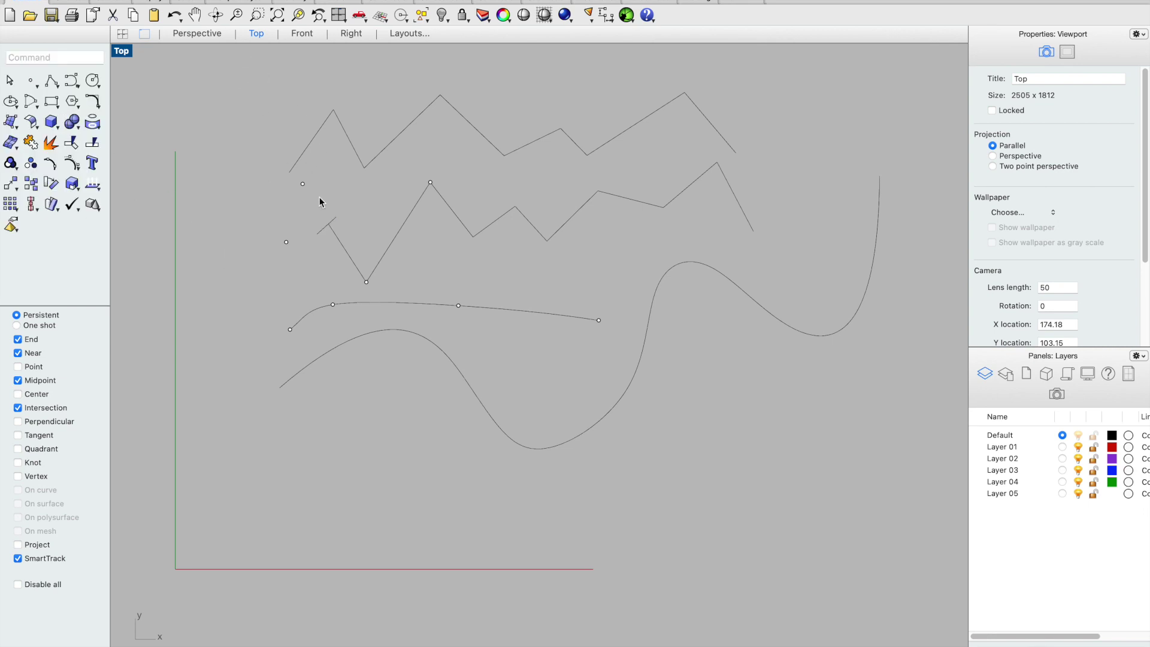
# Step: Extend the shorter smooth curve with the Natural type until it meets the long wavy curve as the boundary, and check it by selecting it
pyautogui.scroll(2, 489, 307)
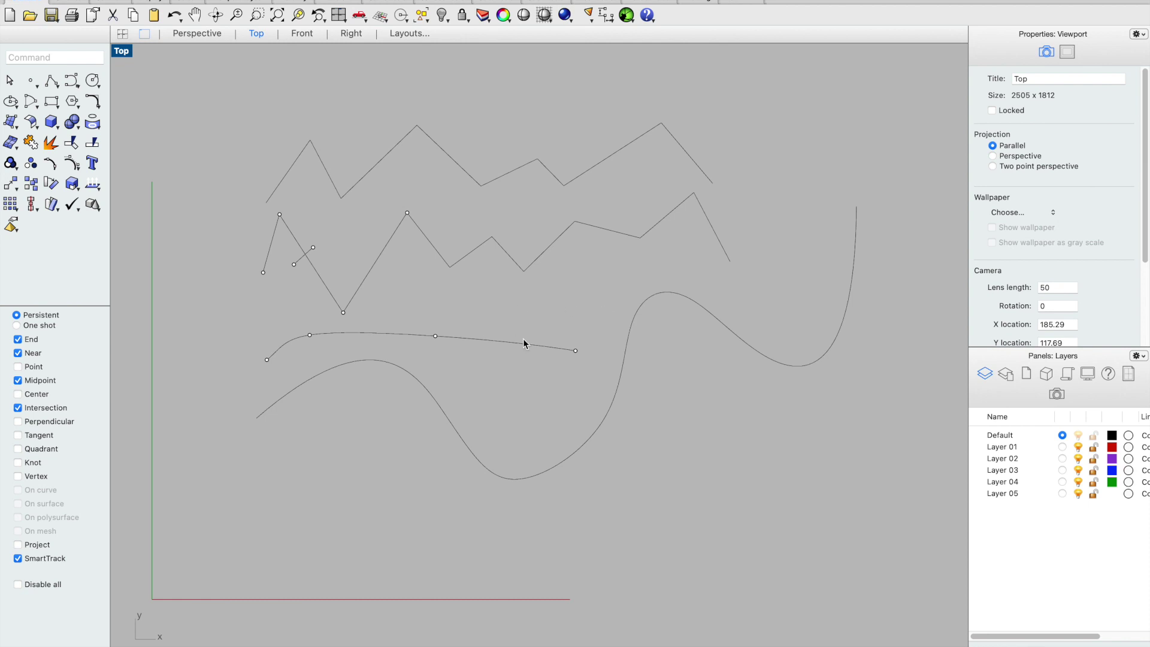
pyautogui.click(74, 60)
pyautogui.write('Select')
pyautogui.press('Escape')
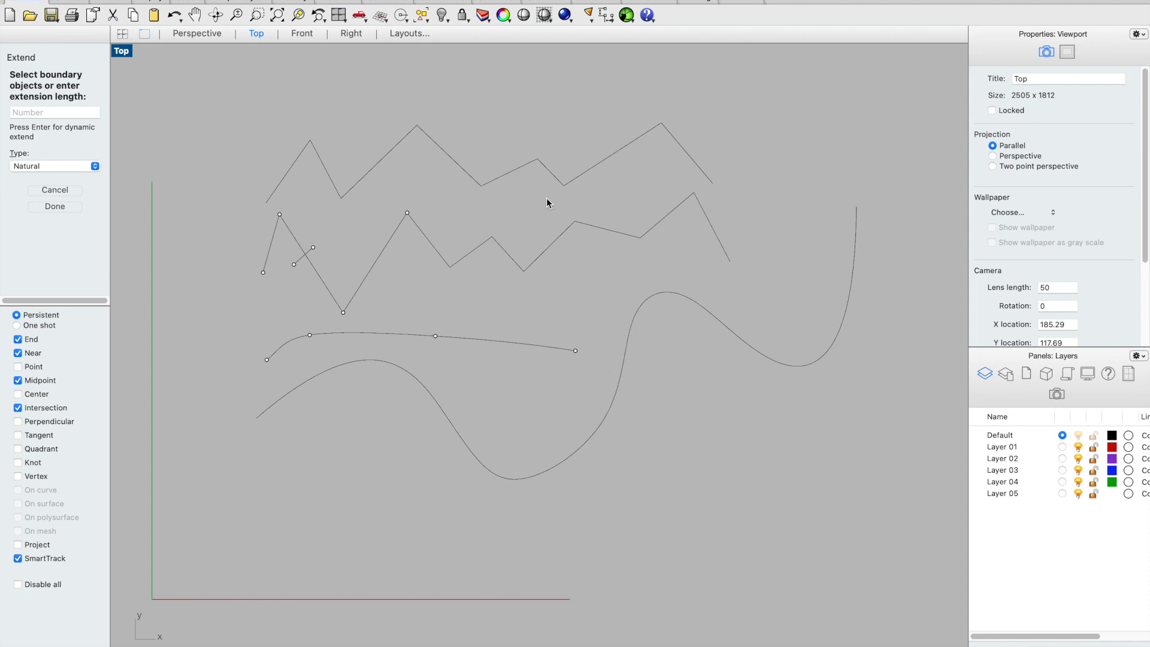
pyautogui.click(625, 356)
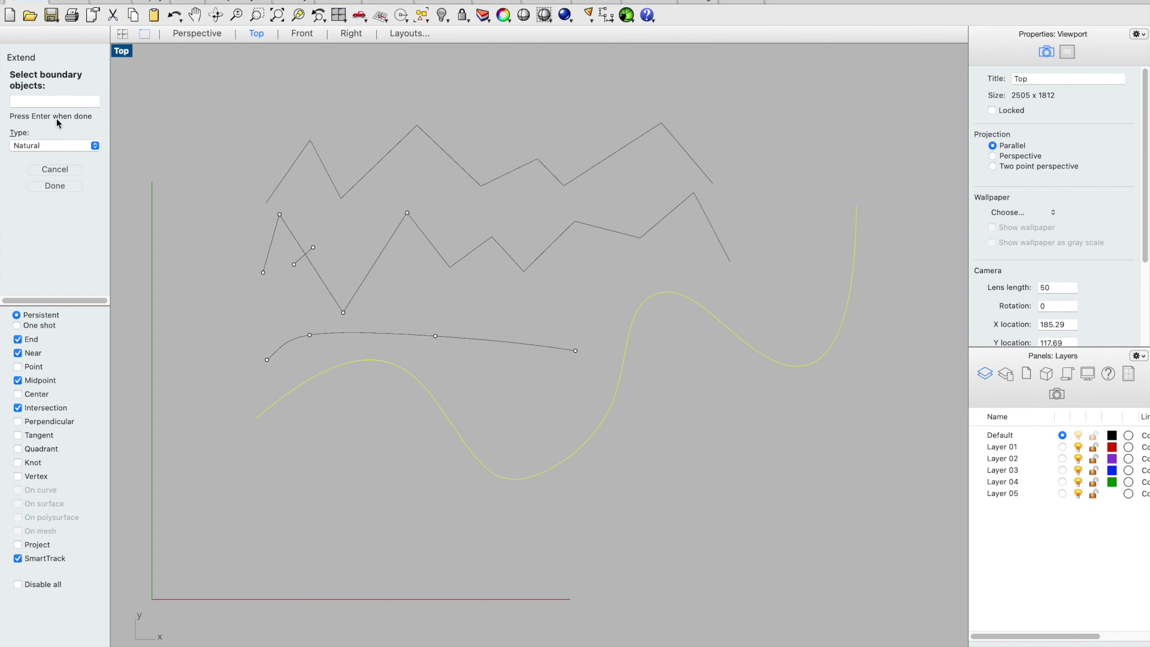
pyautogui.click(54, 186)
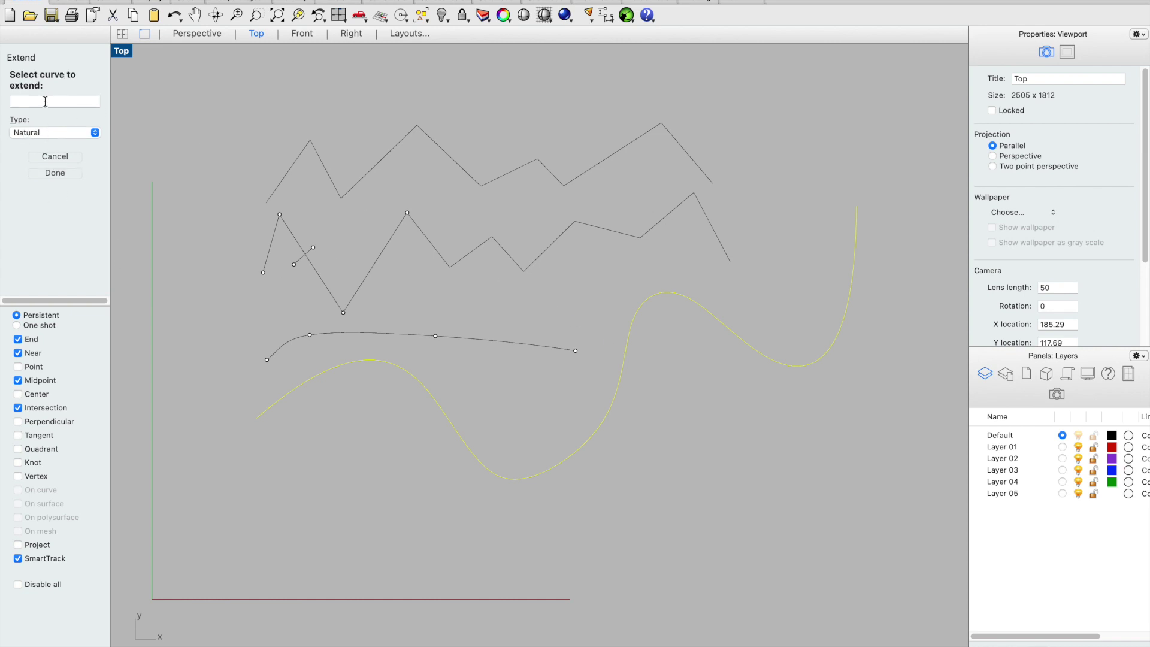
pyautogui.click(568, 352)
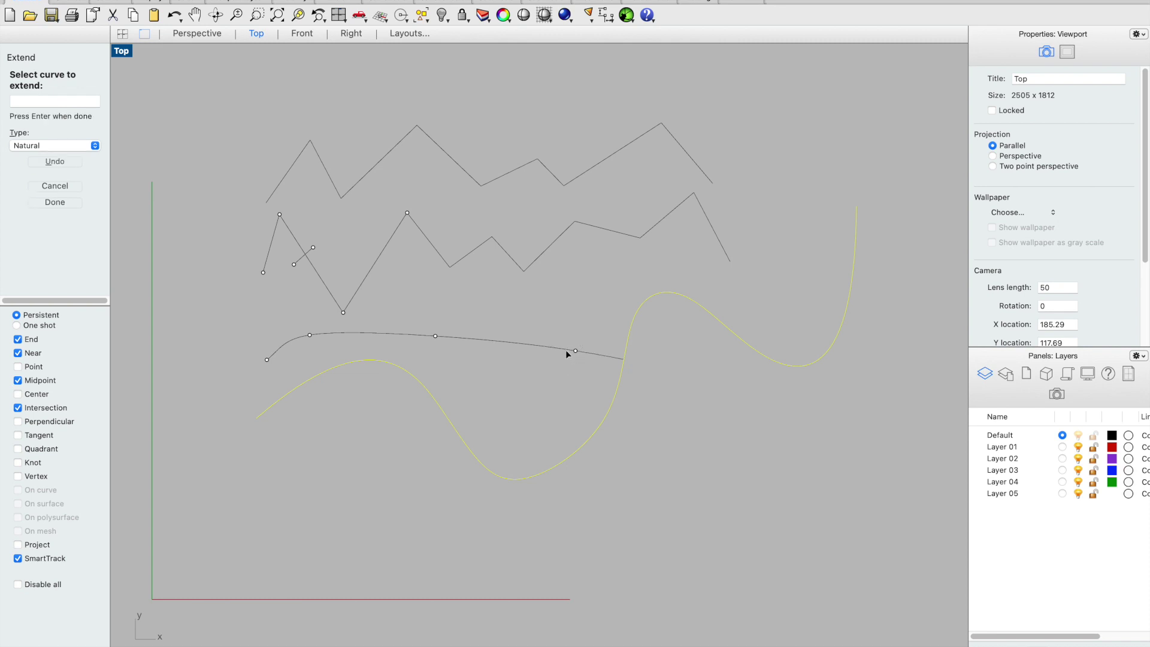
pyautogui.click(62, 205)
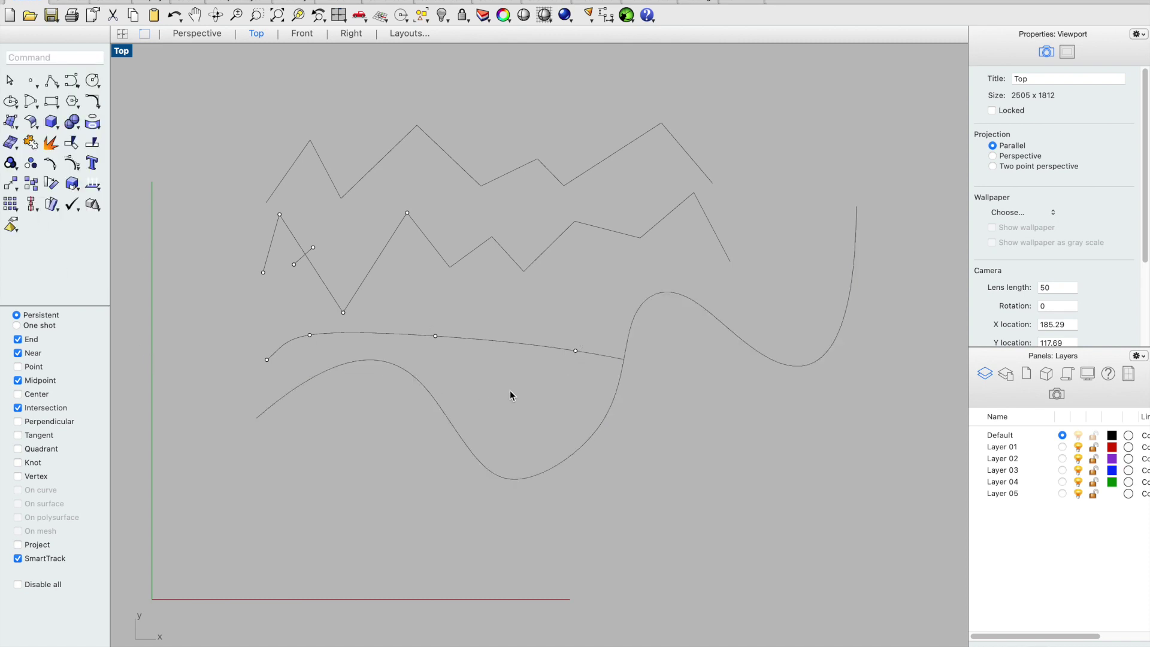
pyautogui.click(554, 349)
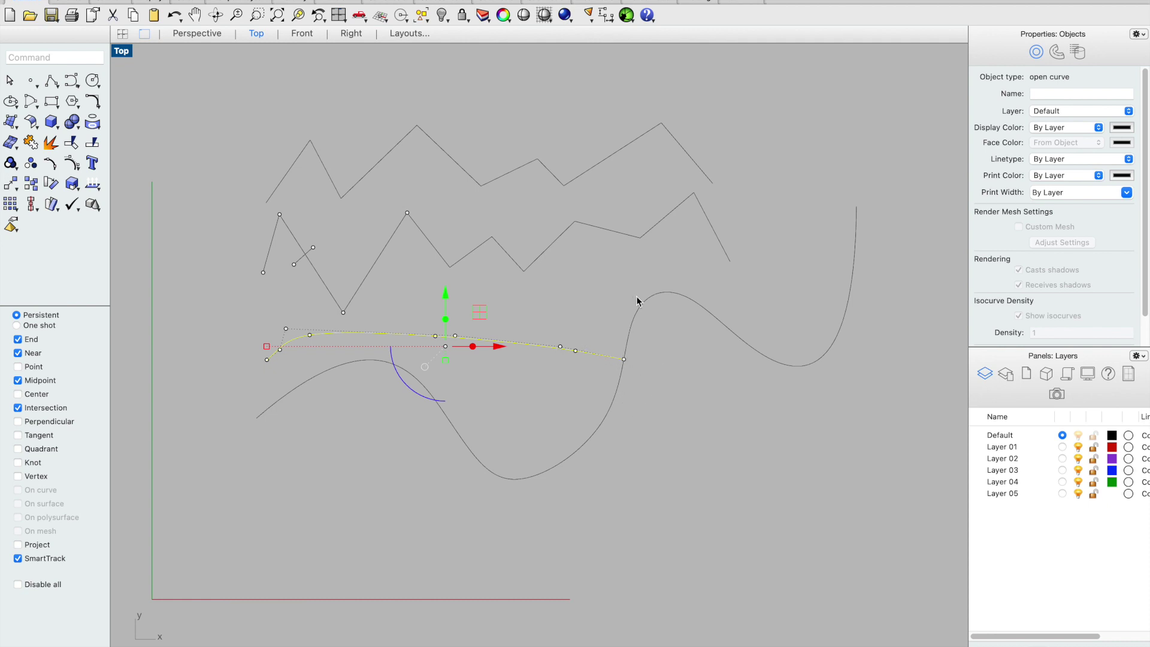
pyautogui.click(552, 383)
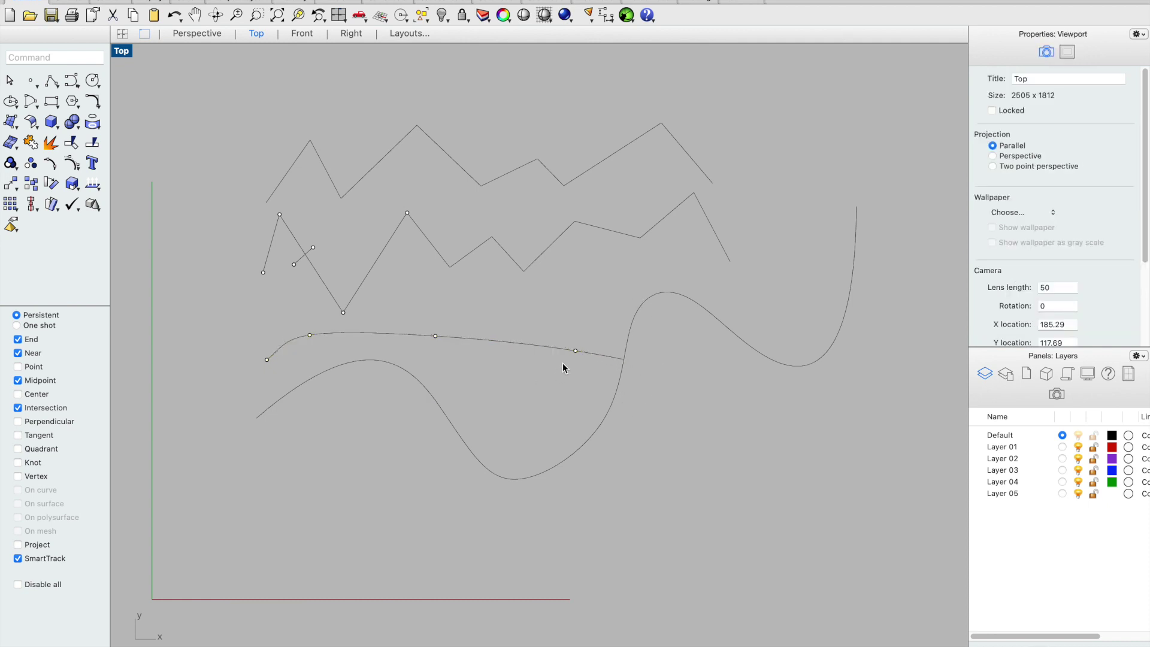
# Step: Extend the shorter smooth curve's end nearest the wavy curve by a length of 10, using the Natural type
pyautogui.click(563, 361)
pyautogui.click(547, 323)
pyautogui.write('Extend')
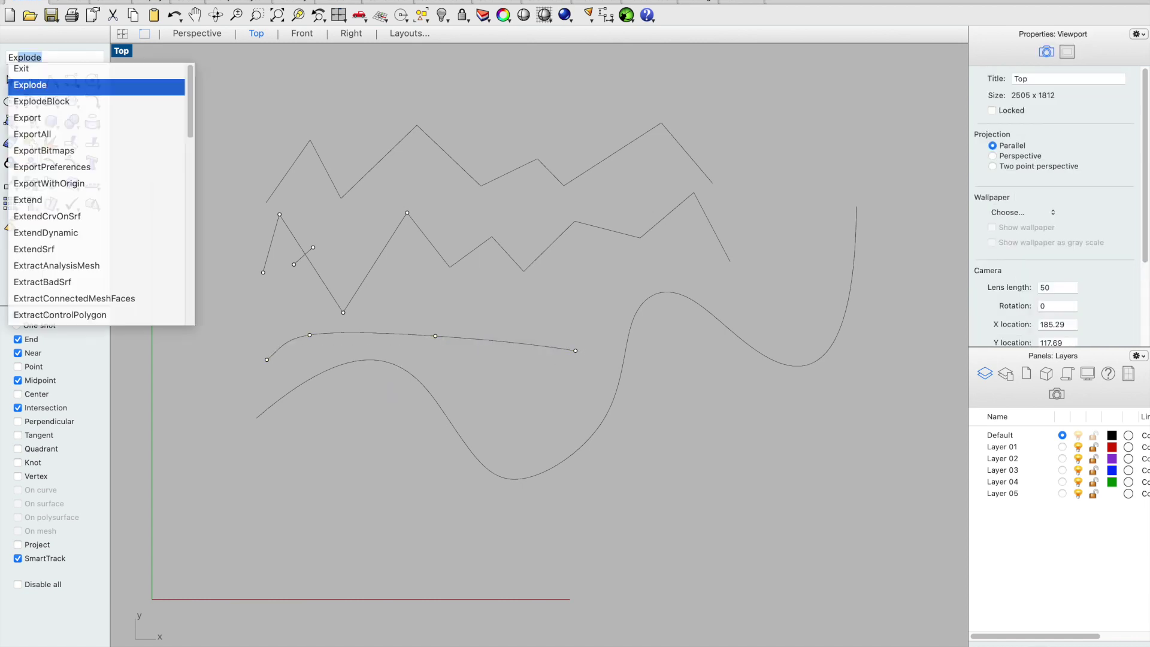
pyautogui.press('Return')
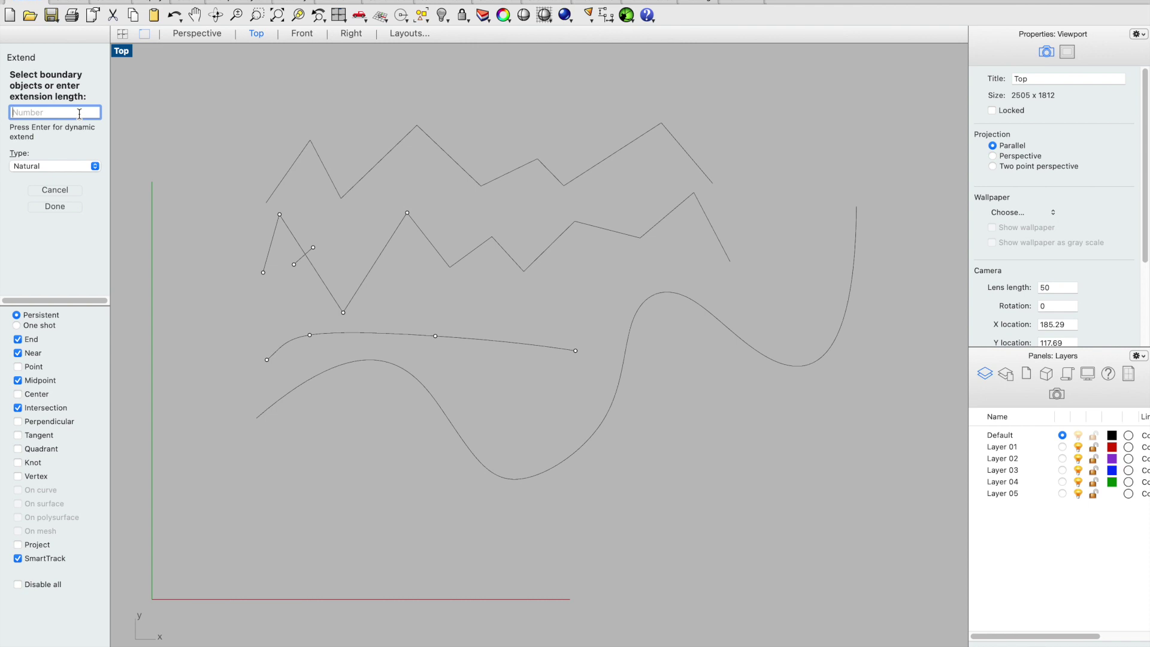
pyautogui.write('10')
pyautogui.press('Return')
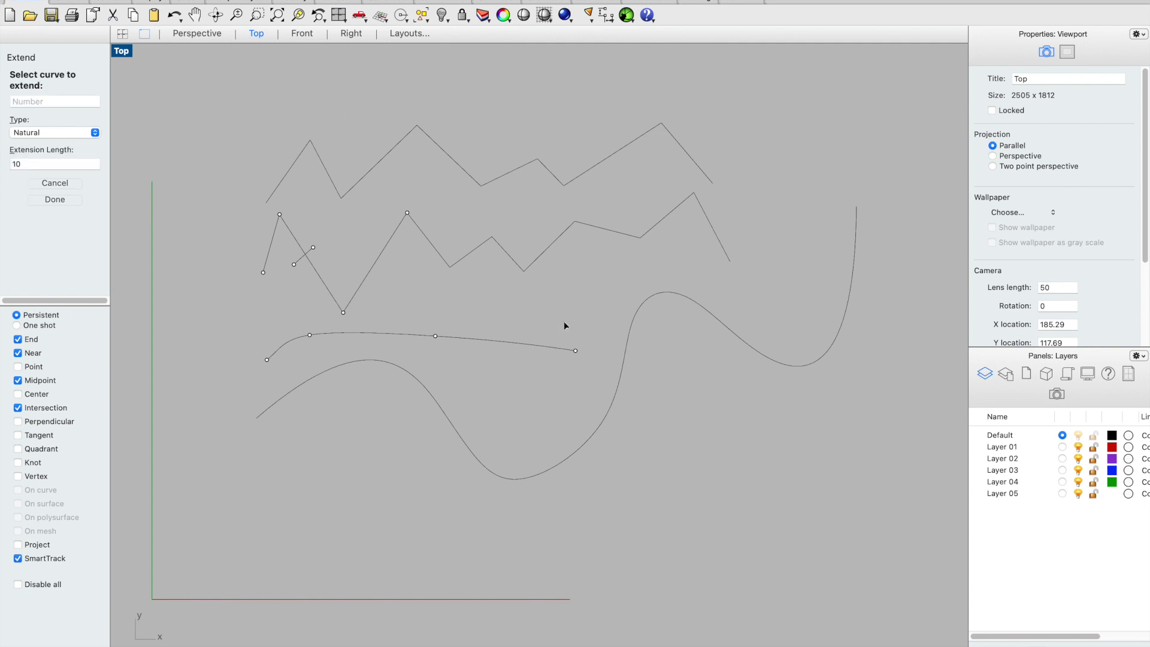
pyautogui.click(566, 350)
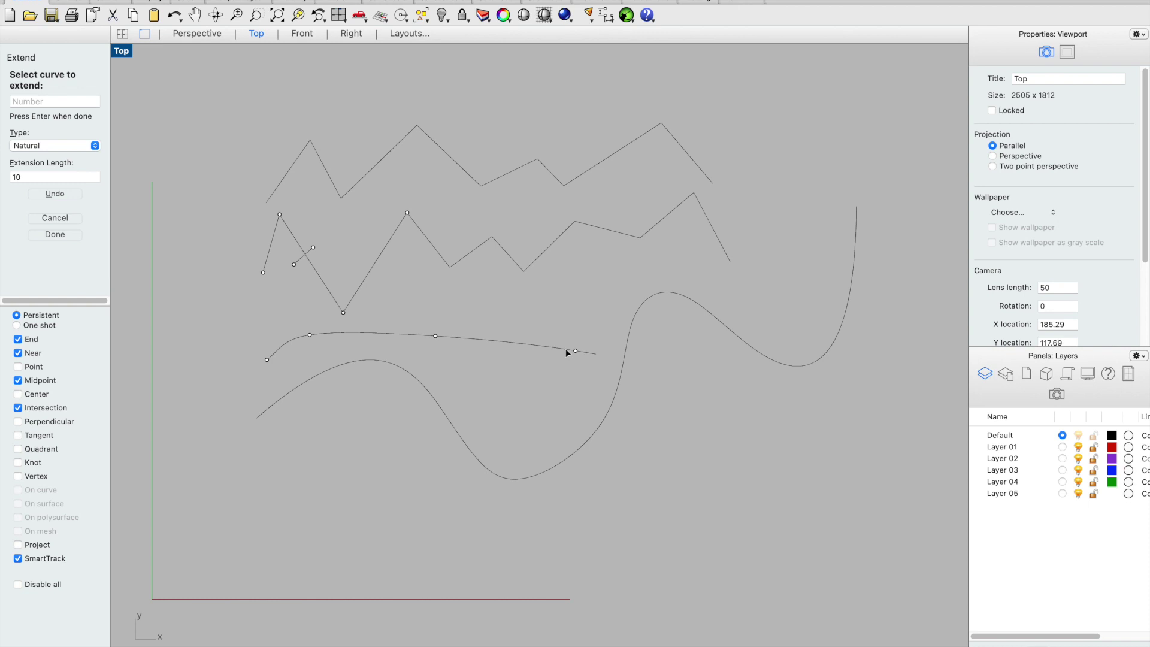
pyautogui.press('Return')
# Step: Draw a three-segment polyline from one end of the short horizontal line down, across and back up to its other end, outlining a rectangle
pyautogui.scroll(5, 287, 300)
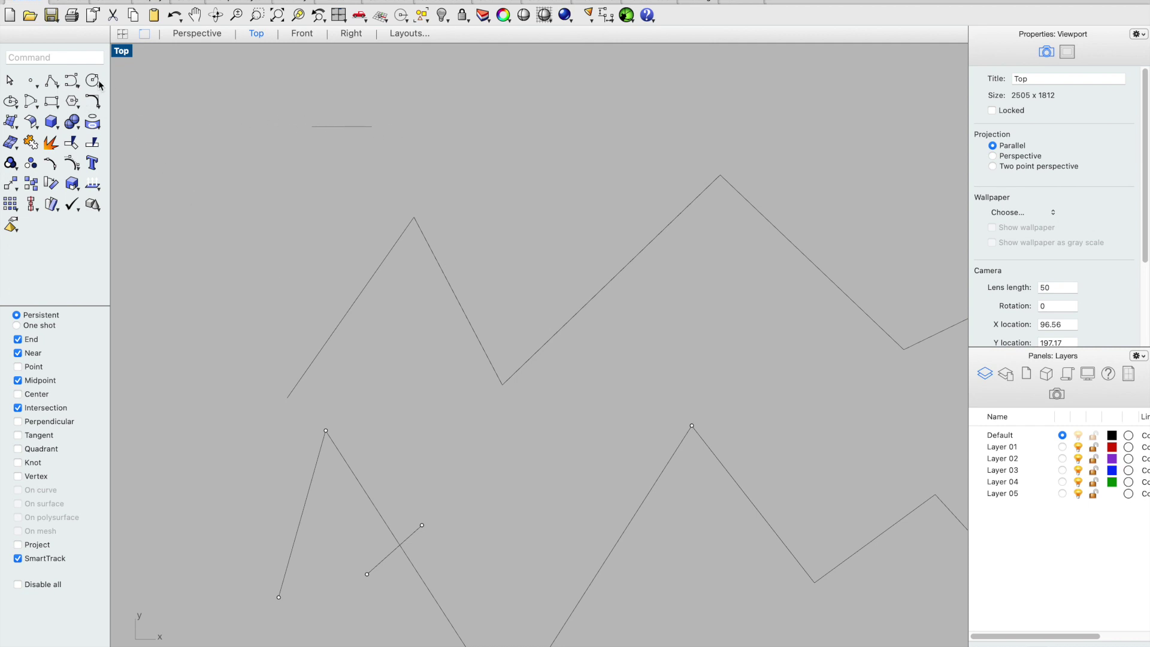
pyautogui.click(52, 82)
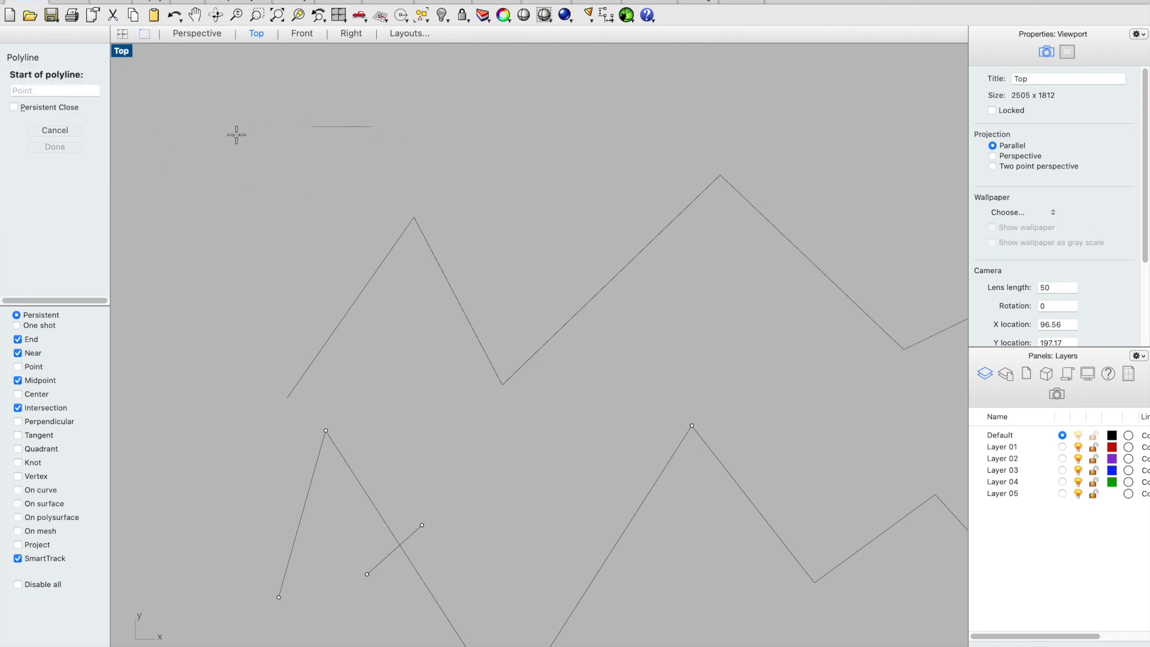
pyautogui.click(312, 126)
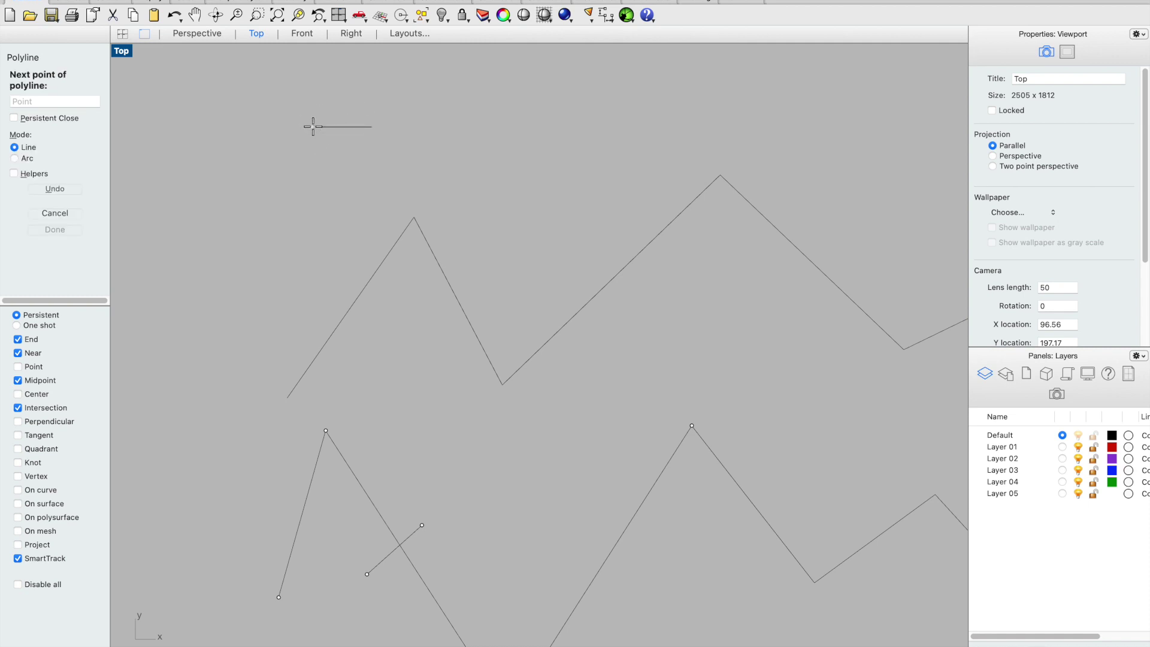
pyautogui.click(312, 256)
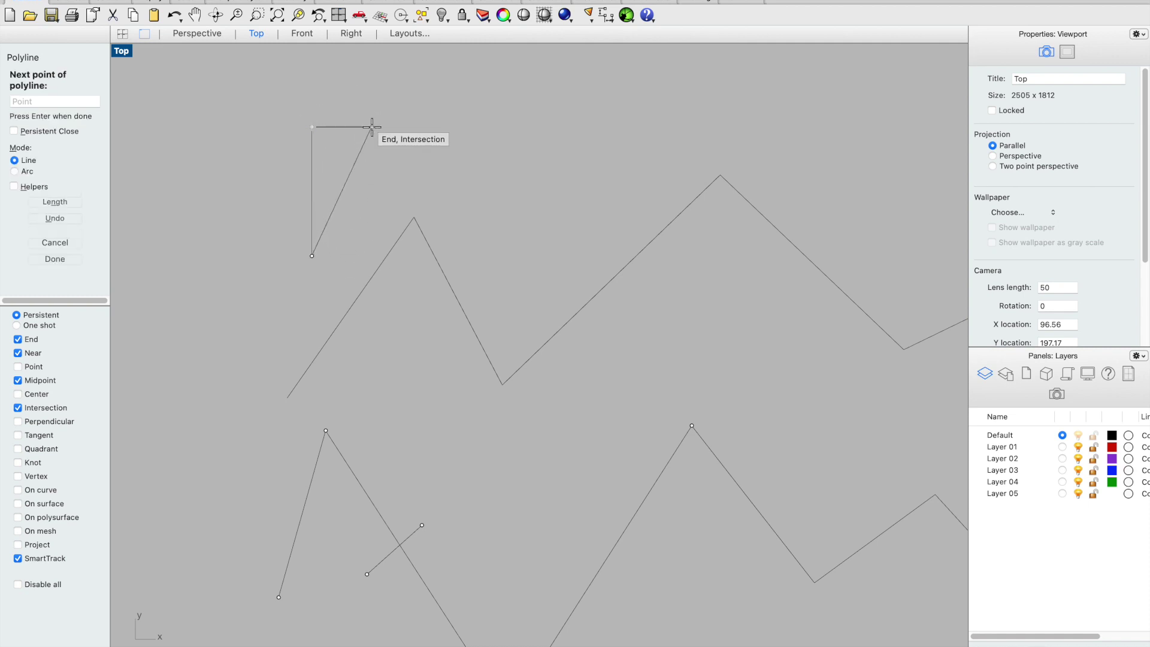
pyautogui.moveTo(371, 126)
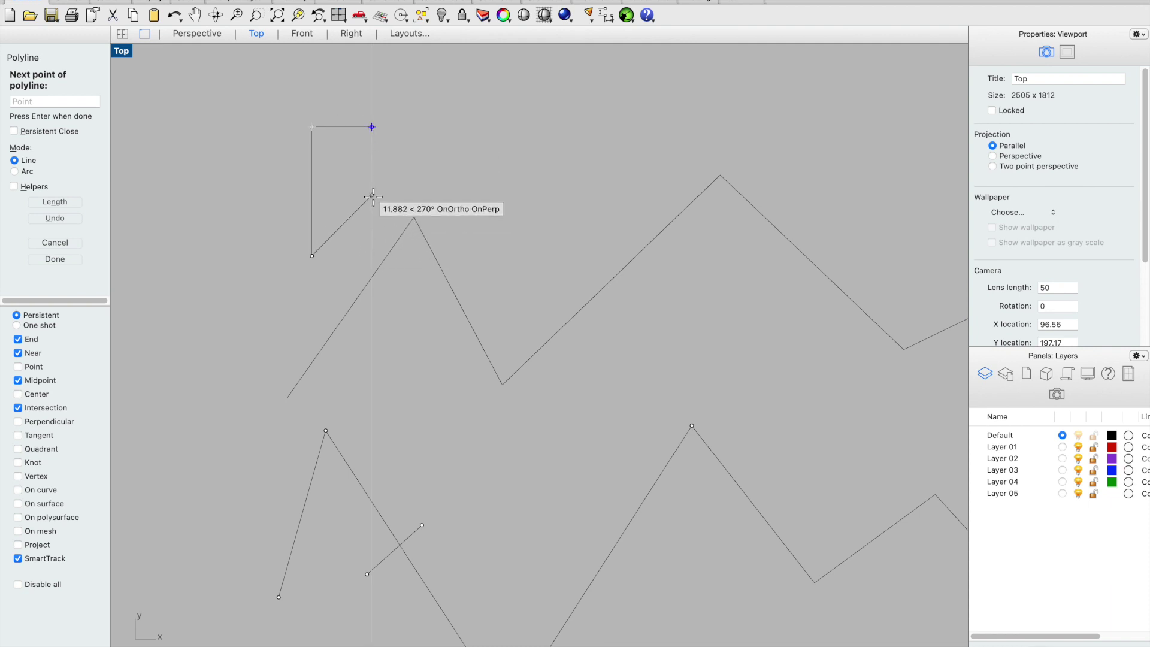
pyautogui.click(371, 256)
pyautogui.click(371, 127)
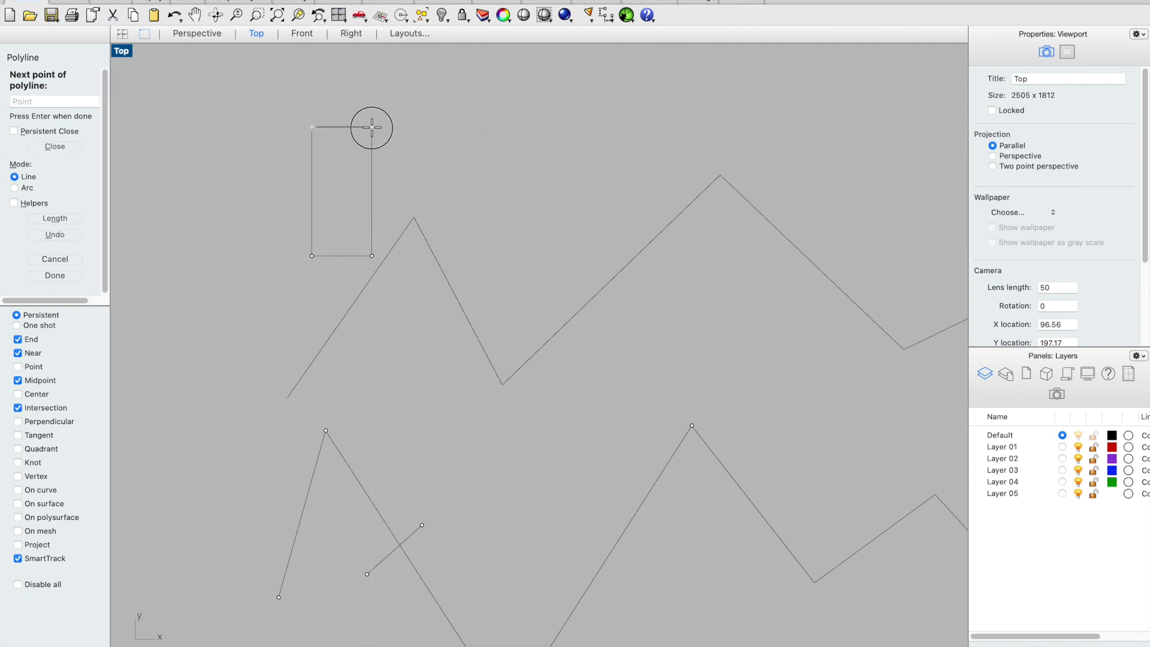
# Step: Join the short horizontal line and the three-segment polyline below it into one rectangle, and clear the selection
pyautogui.click(342, 131)
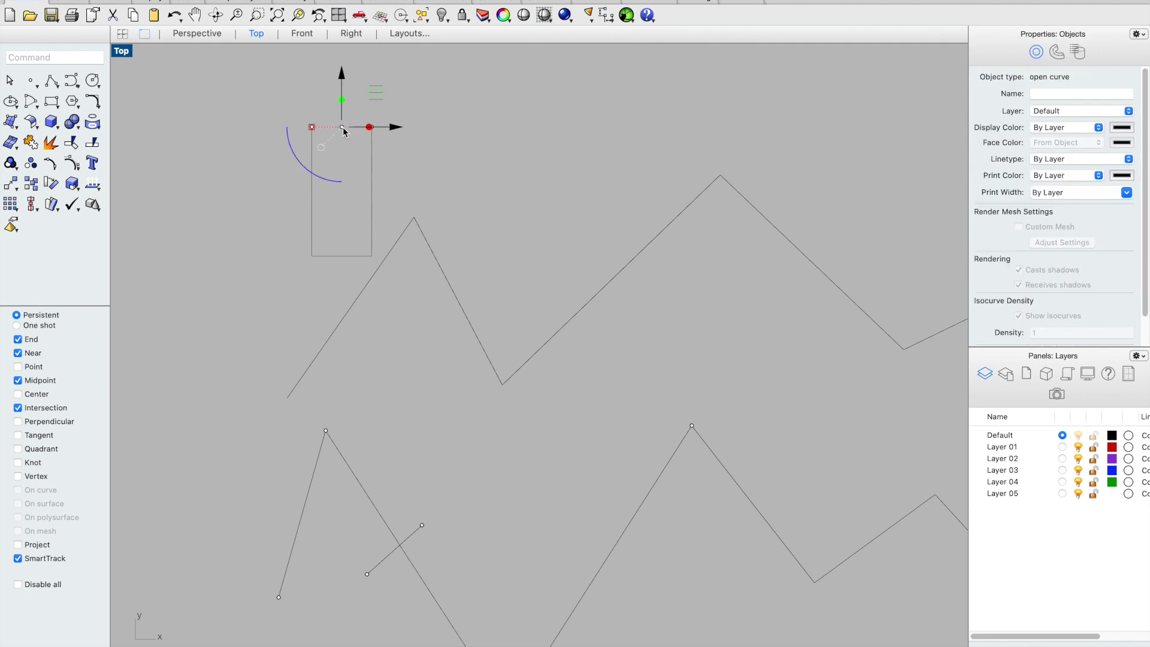
pyautogui.click(372, 177)
pyautogui.click(240, 121)
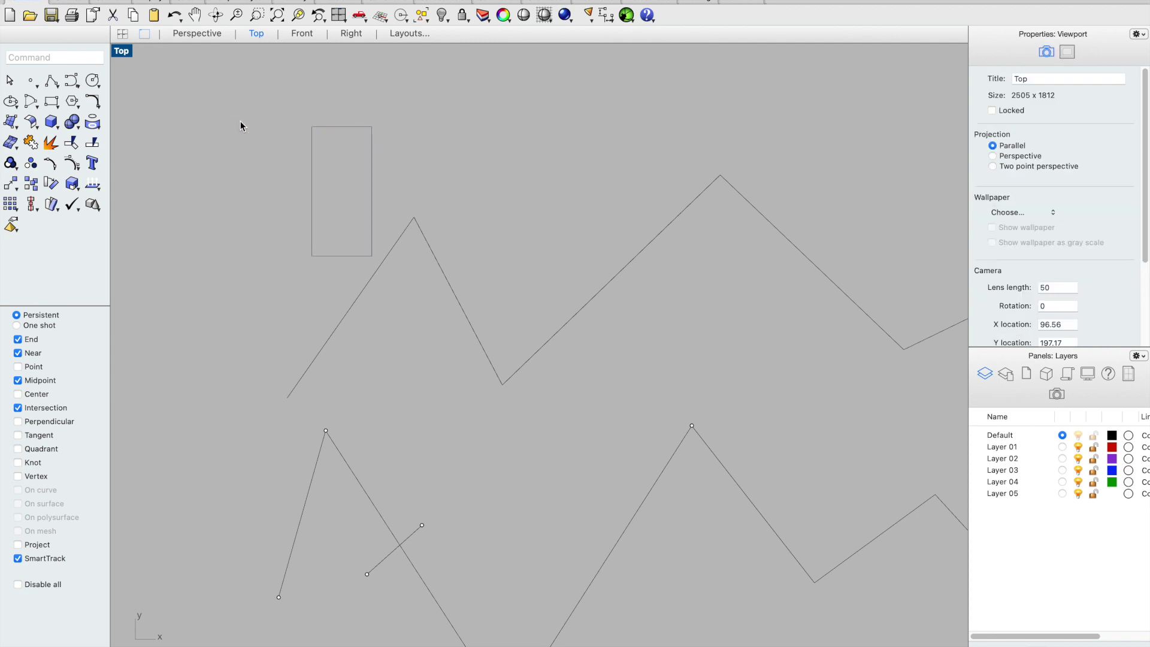
pyautogui.moveTo(415, 97); pyautogui.dragTo(259, 187)
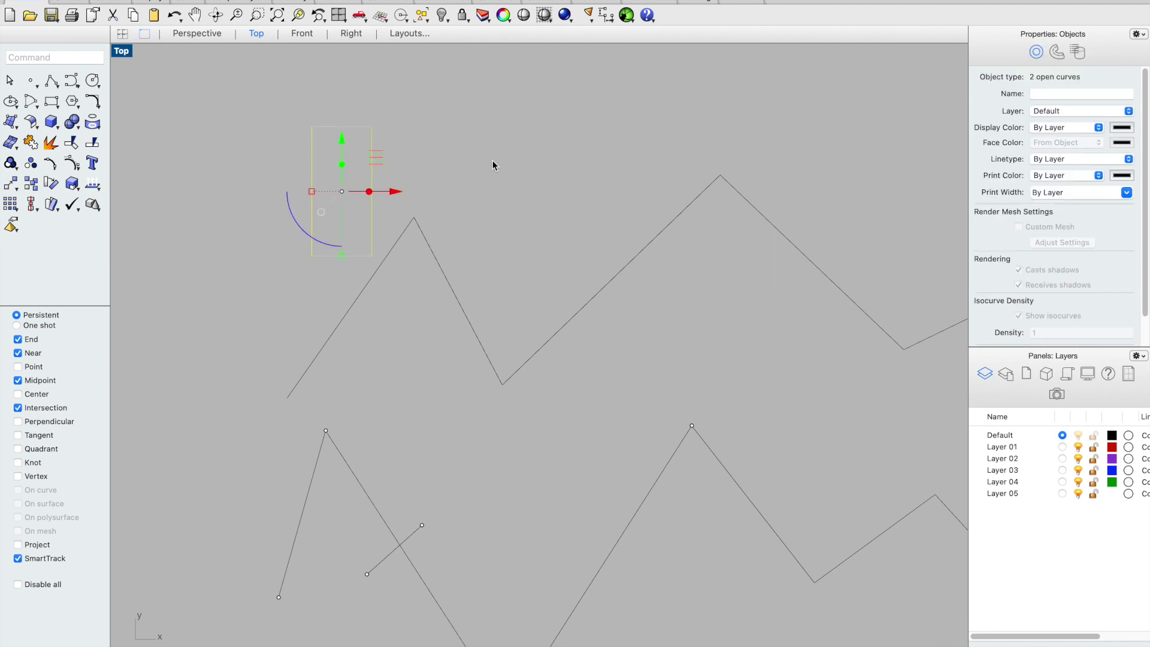
pyautogui.write('join')
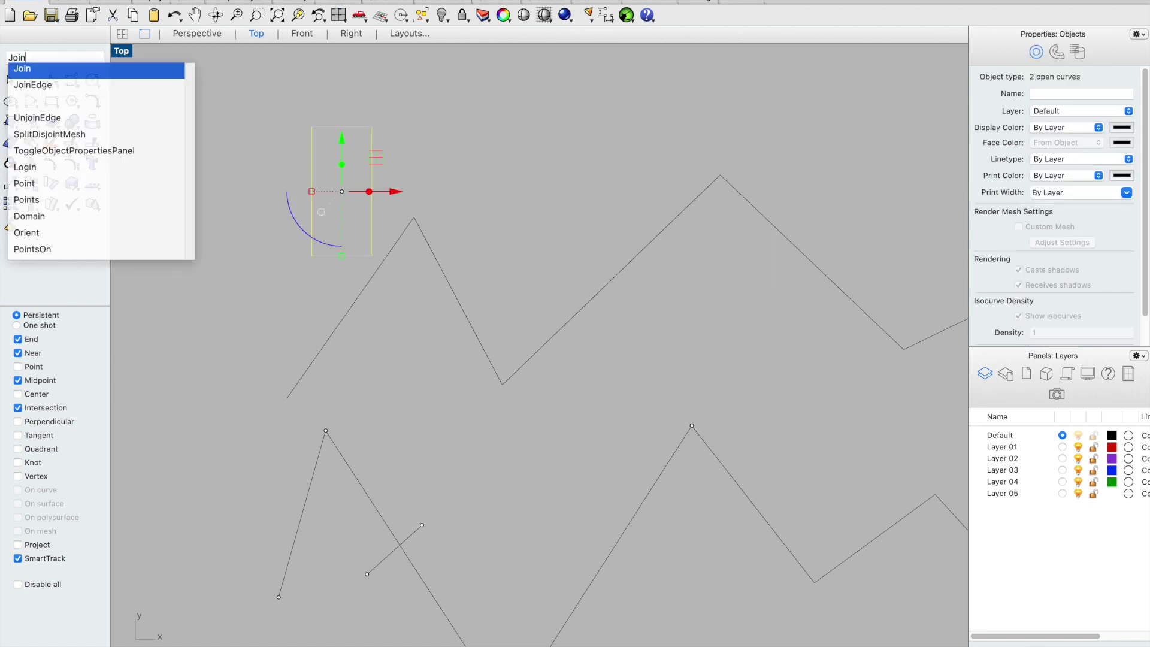
pyautogui.press('Return')
pyautogui.click(464, 192)
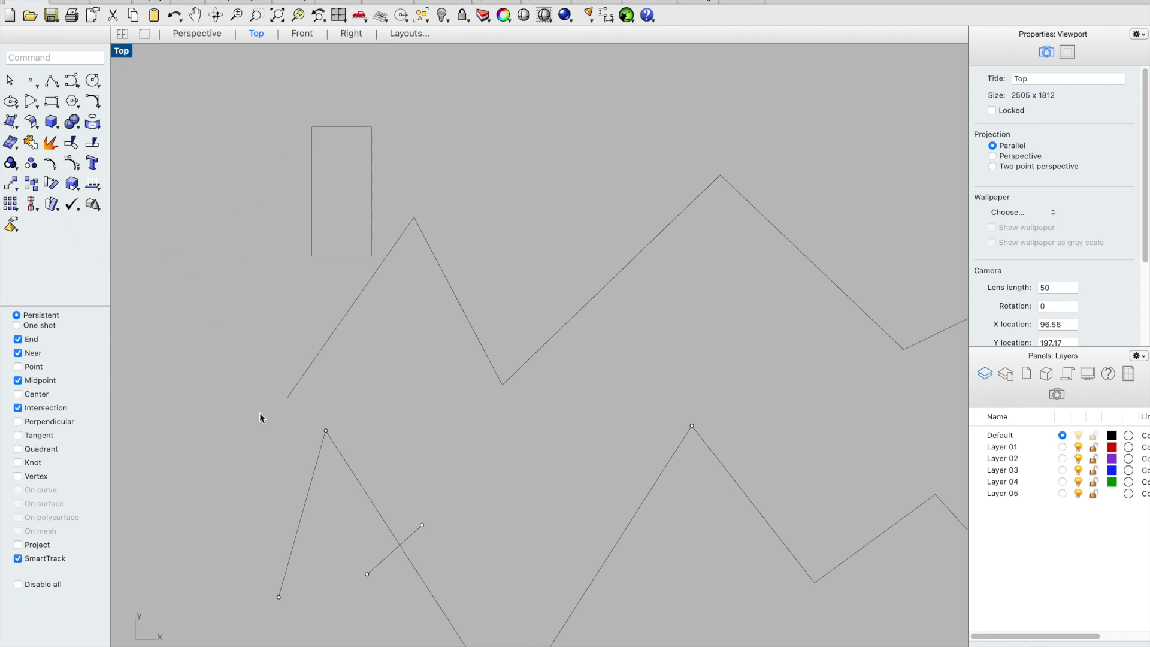
# Step: Draw a straight polyline connecting the starting endpoints of the upper and lower zigzags
pyautogui.click(300, 379)
pyautogui.click(322, 448)
pyautogui.click(220, 367)
pyautogui.click(51, 81)
pyautogui.click(286, 398)
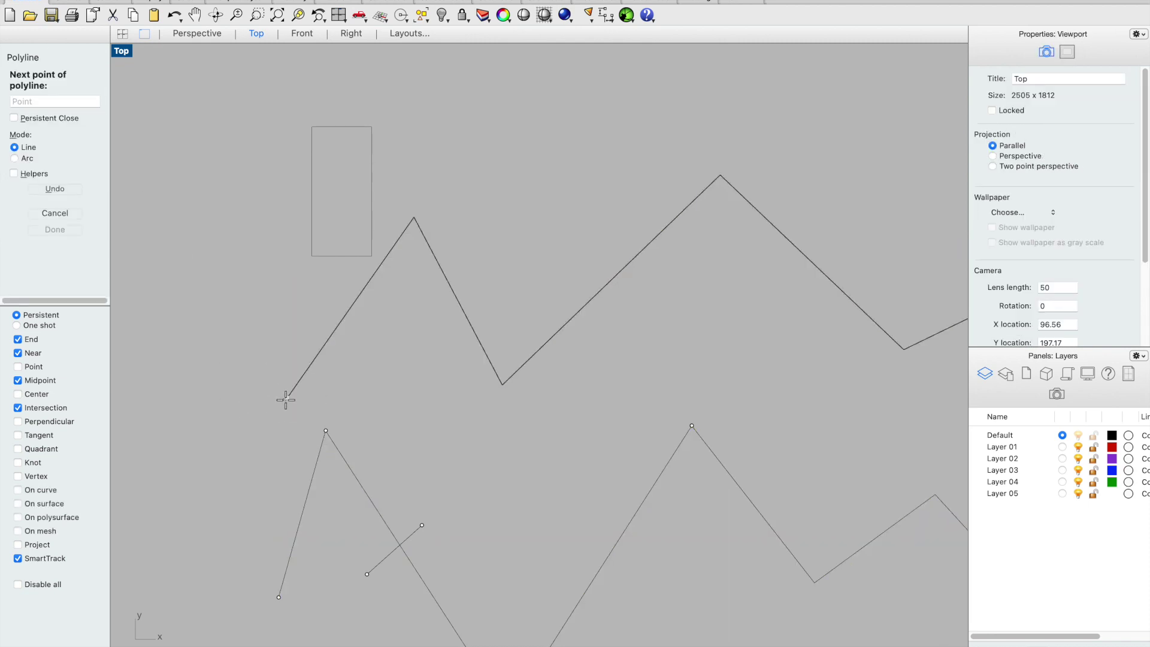
pyautogui.click(279, 597)
pyautogui.press('Return')
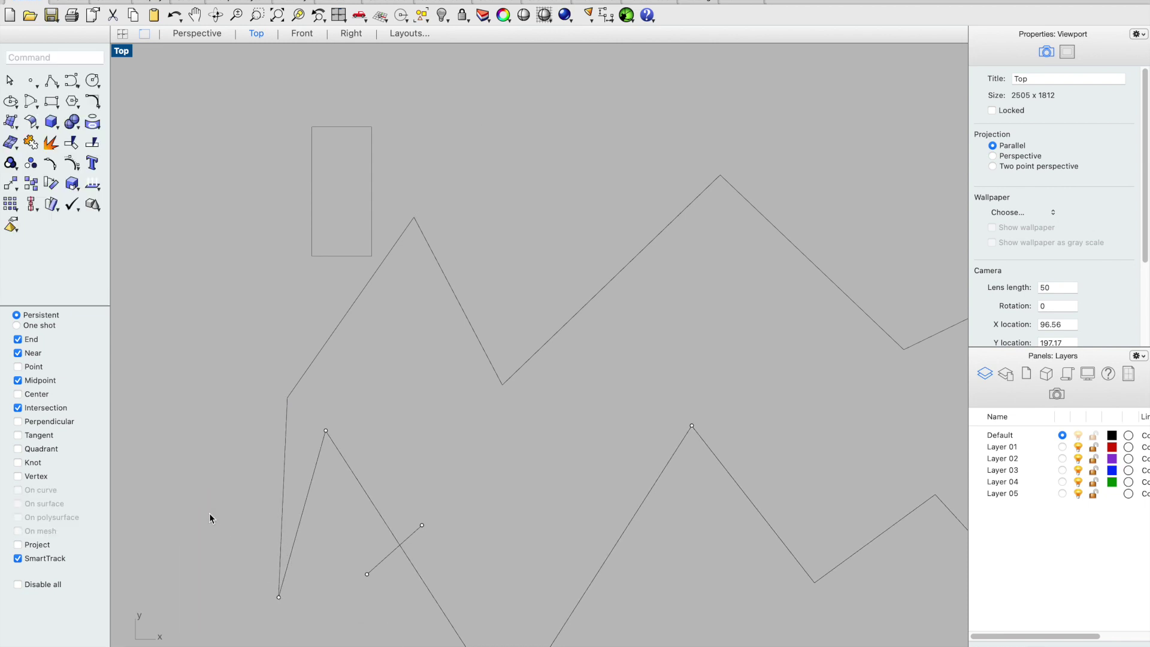
# Step: Join the upper zigzag, the connecting line and the lower zigzag into one curve
pyautogui.click(297, 367)
pyautogui.click(313, 467)
pyautogui.click(300, 466)
pyautogui.click(283, 429)
pyautogui.moveTo(314, 330); pyautogui.dragTo(197, 589)
pyautogui.write('join')
pyautogui.press('Return')
pyautogui.click(207, 348)
pyautogui.click(307, 372)
pyautogui.click(265, 347)
# Step: Undo the join of the two zigzags and the line connecting them
pyautogui.press('super+z')
pyautogui.press('super+z')
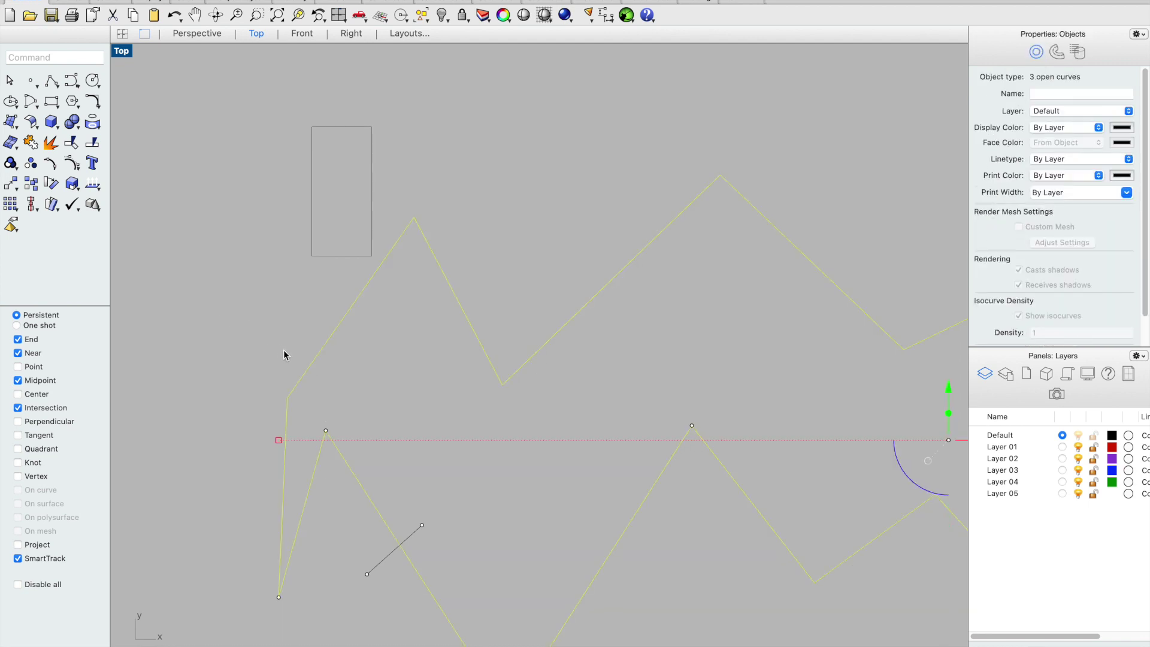
pyautogui.click(260, 329)
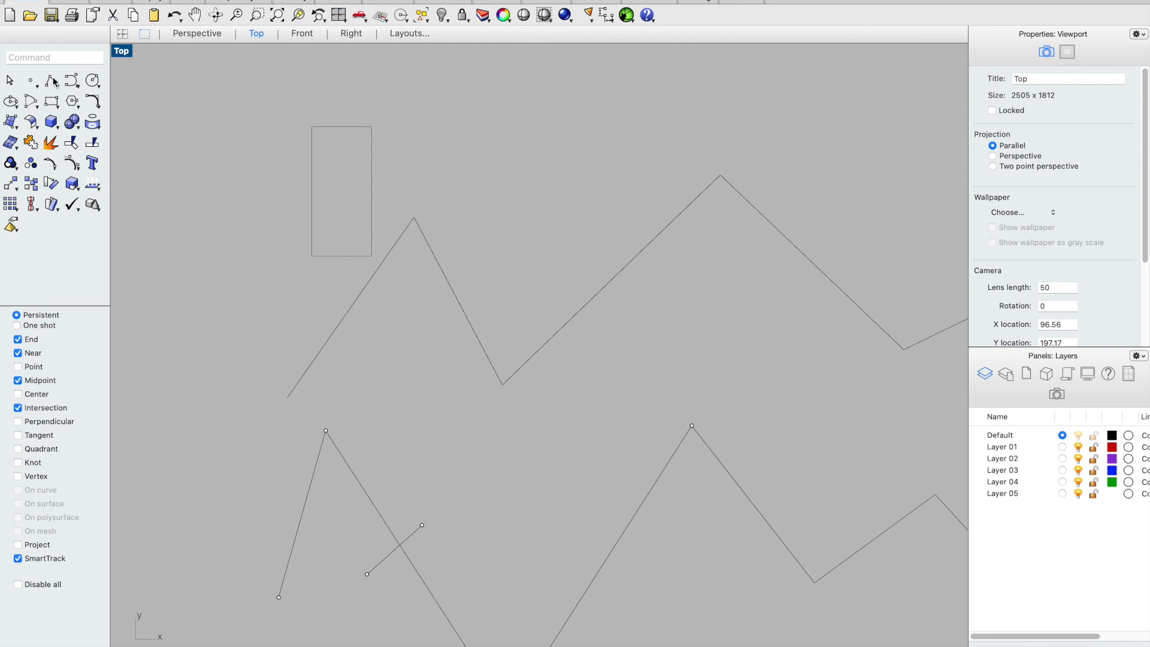
# Step: Start a circle by its center, cancel it, and open the palette of circle construction tools
pyautogui.click(92, 80)
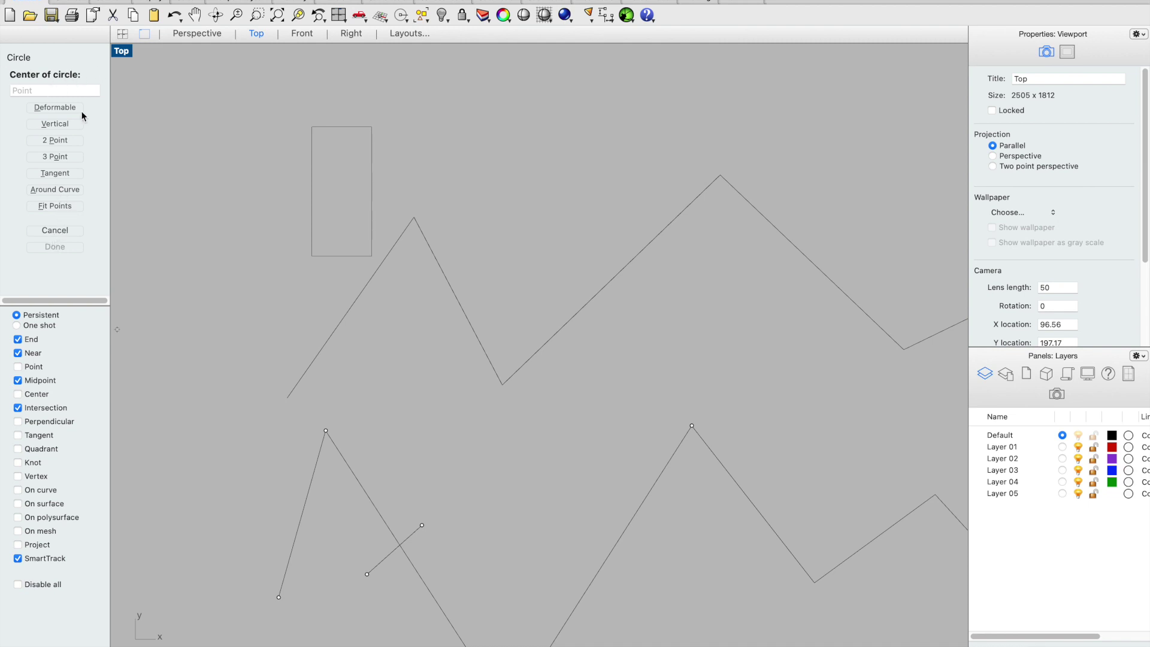
pyautogui.click(48, 230)
pyautogui.click(94, 82)
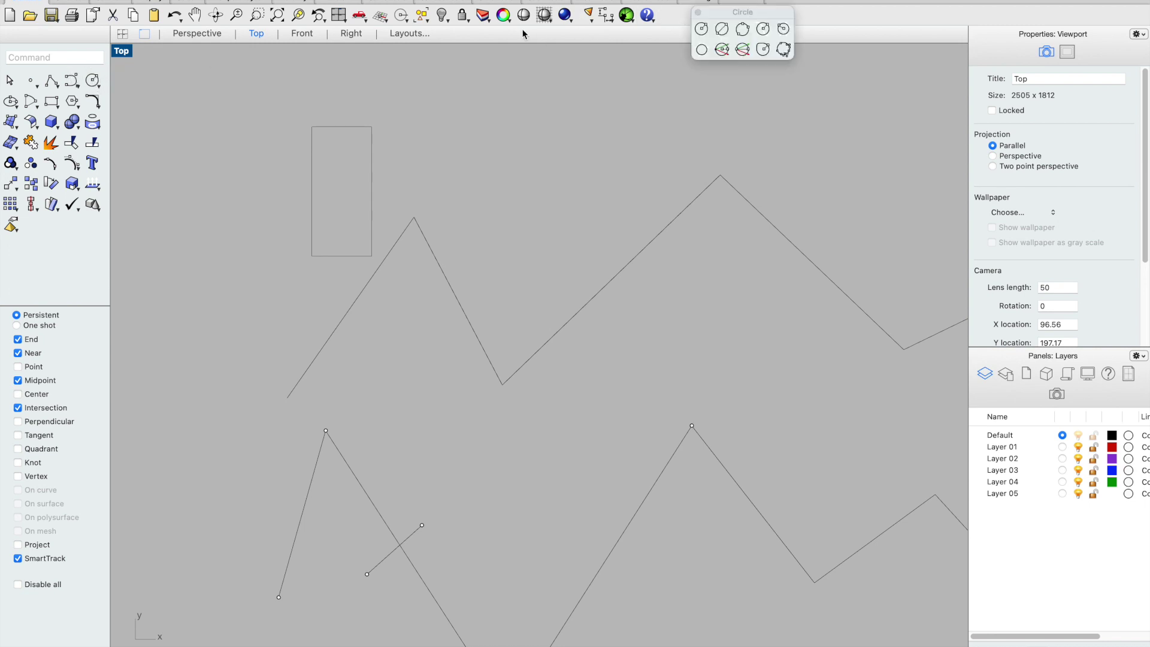
# Step: Draw a circle by diameter between the starting endpoints of the upper and lower zigzags
pyautogui.click(698, 12)
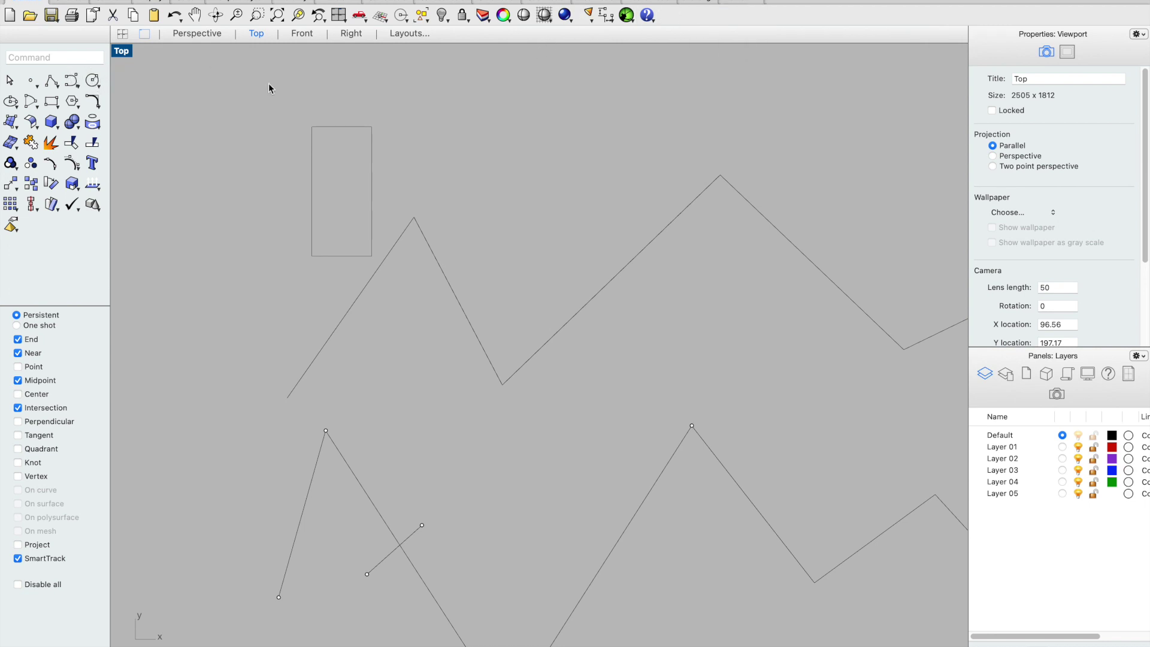
pyautogui.click(94, 80)
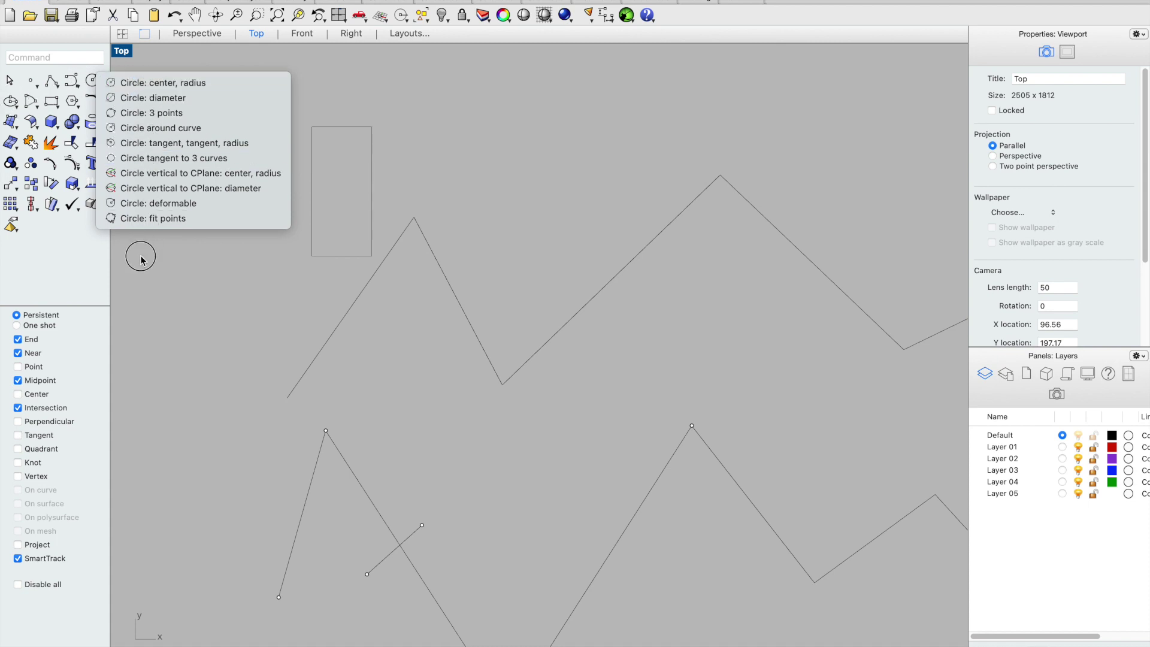
pyautogui.click(162, 100)
pyautogui.click(284, 395)
pyautogui.click(278, 597)
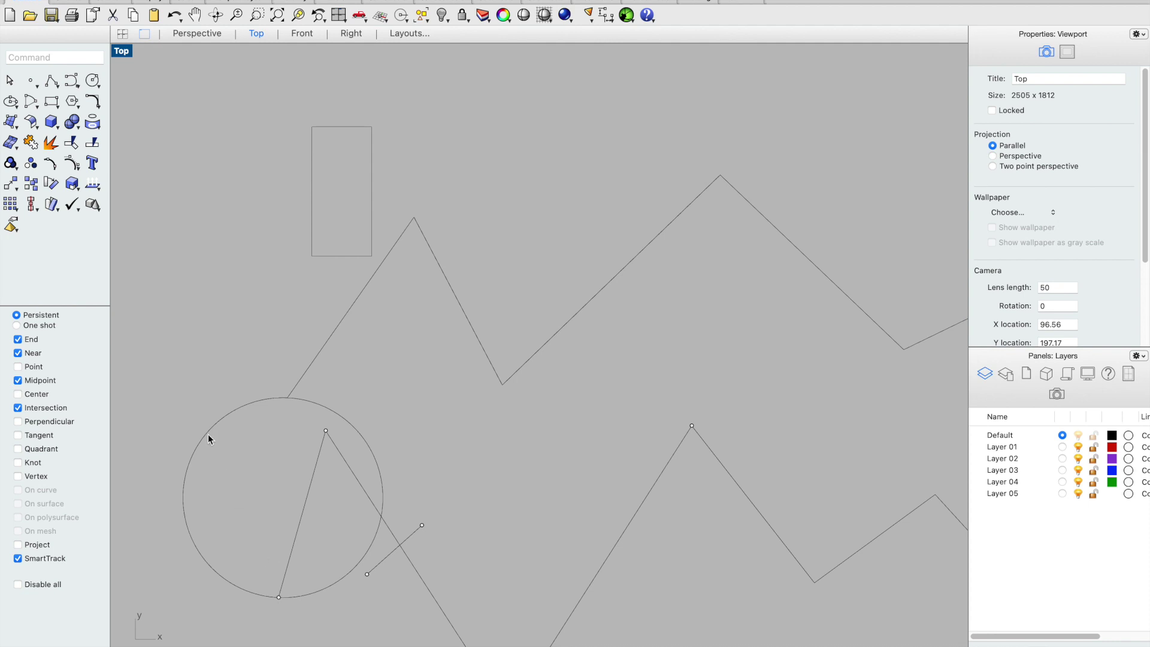
# Step: Split the circle using the upper and lower zigzags as cutting objects
pyautogui.click(349, 423)
pyautogui.write('split')
pyautogui.press('Return')
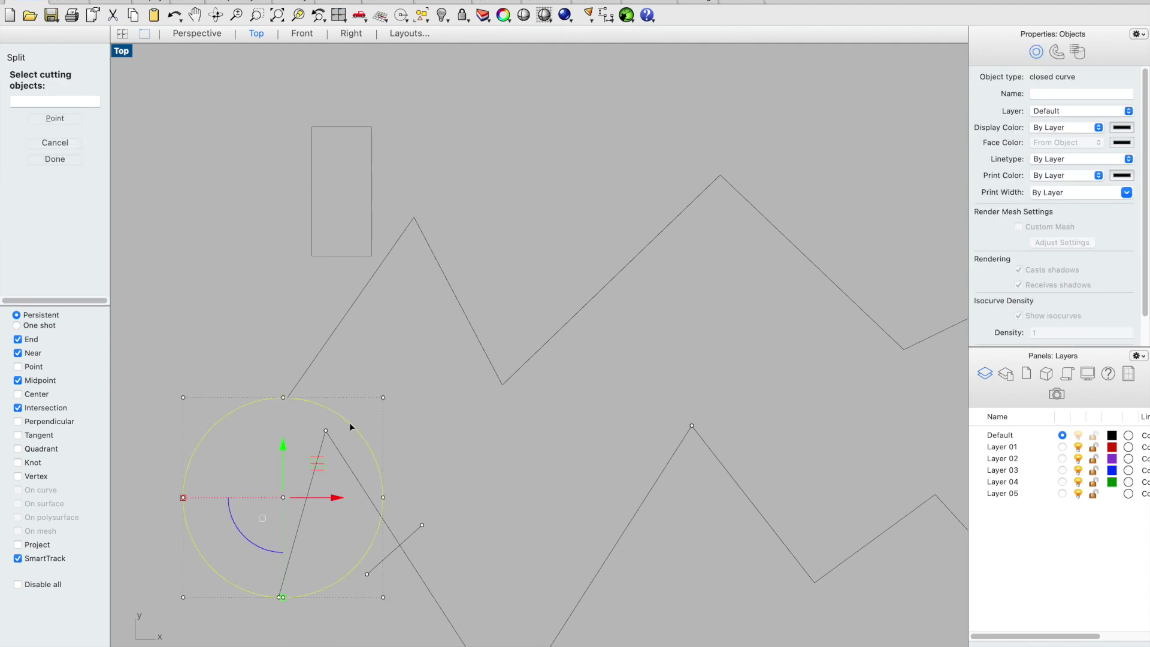
pyautogui.click(322, 350)
pyautogui.click(318, 468)
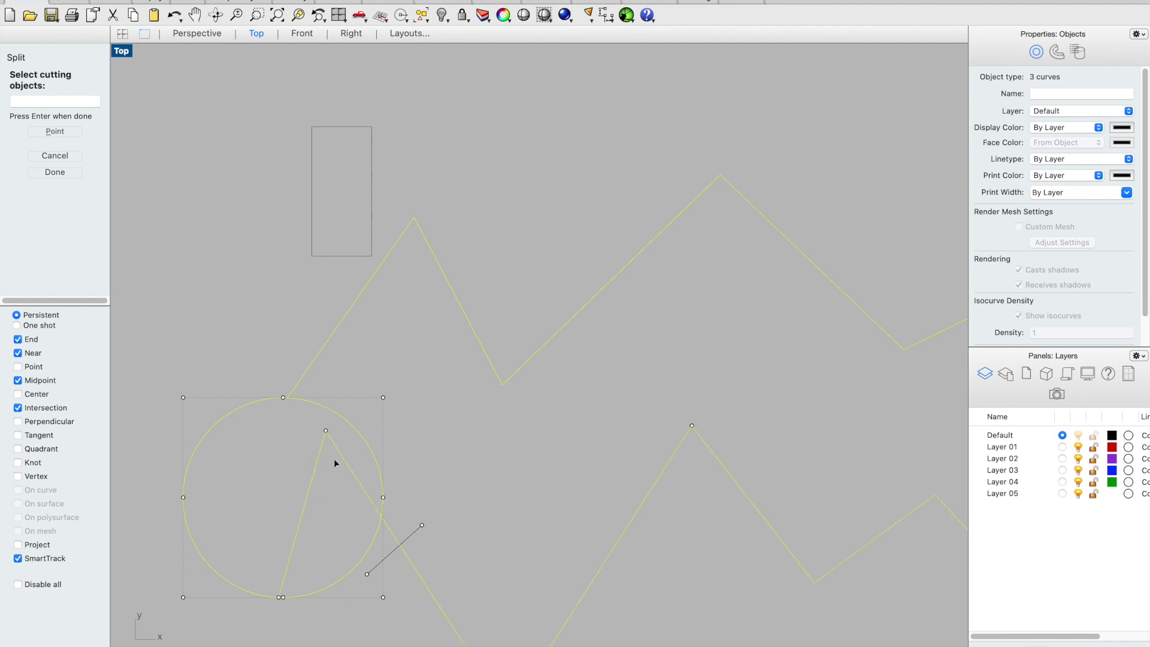
pyautogui.press('Return')
pyautogui.press('Escape')
# Step: Delete the pieces of the split circle one at a time, ending with the large left arc
pyautogui.click(348, 426)
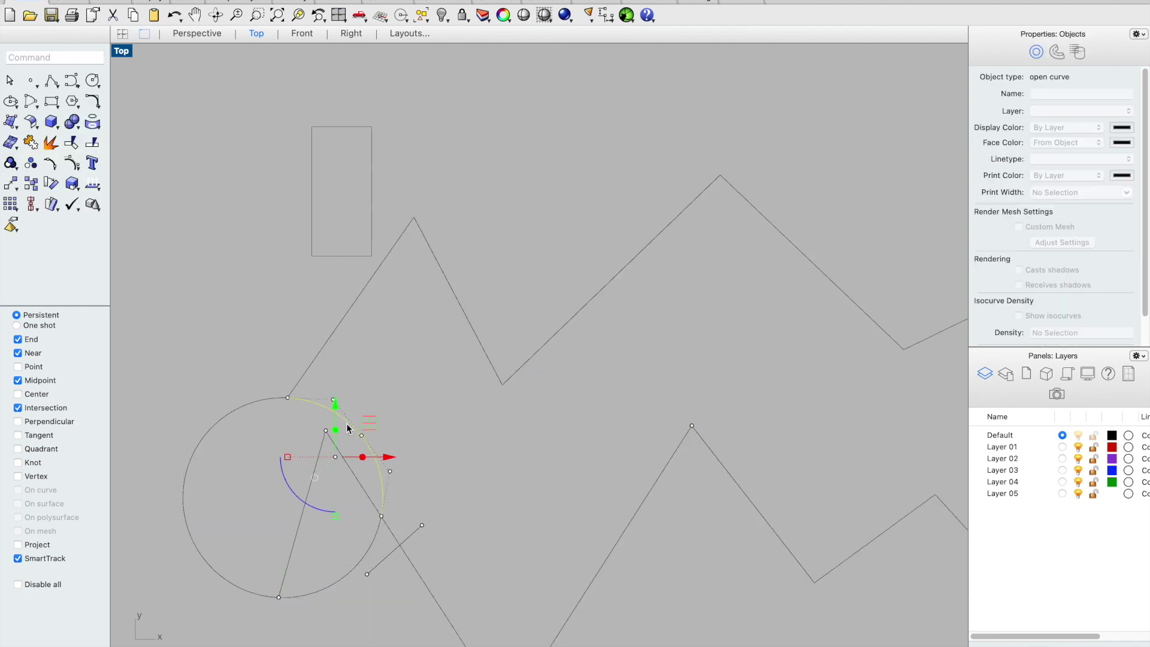
pyautogui.press('Delete')
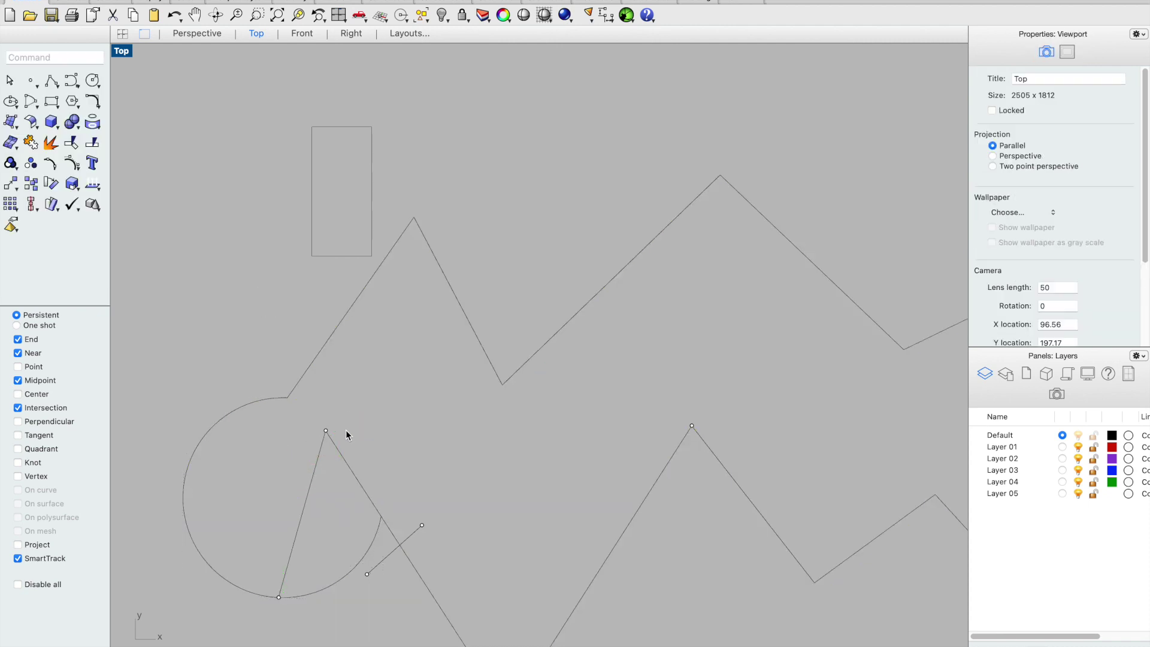
pyautogui.click(344, 574)
pyautogui.press('Delete')
pyautogui.click(221, 424)
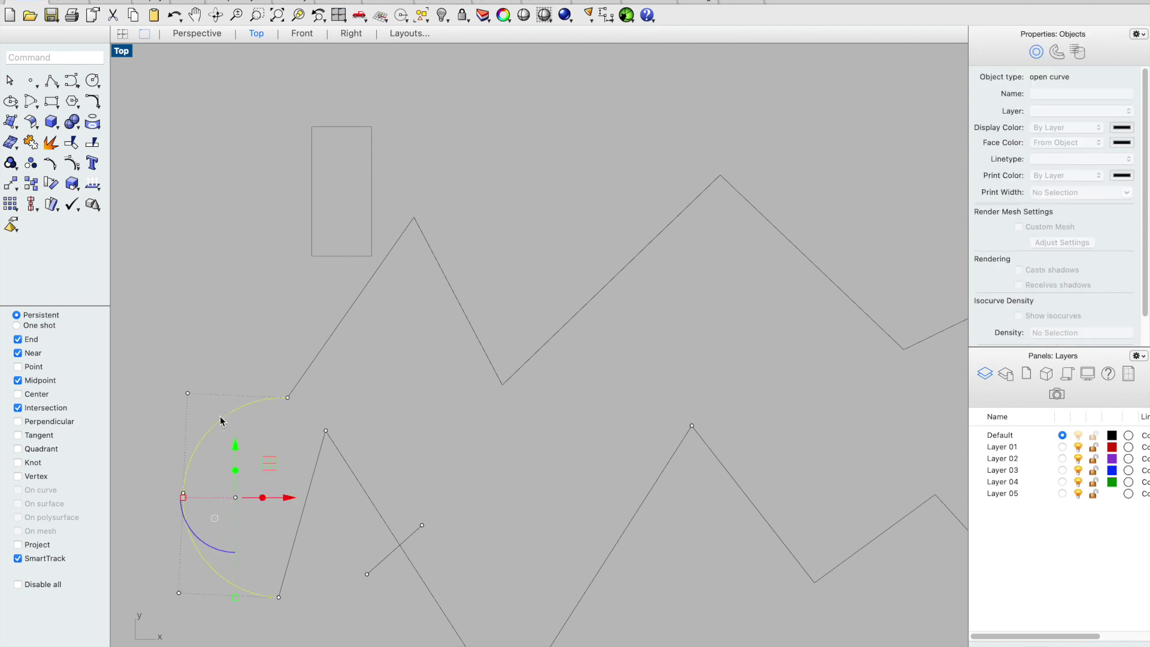
pyautogui.press('Delete')
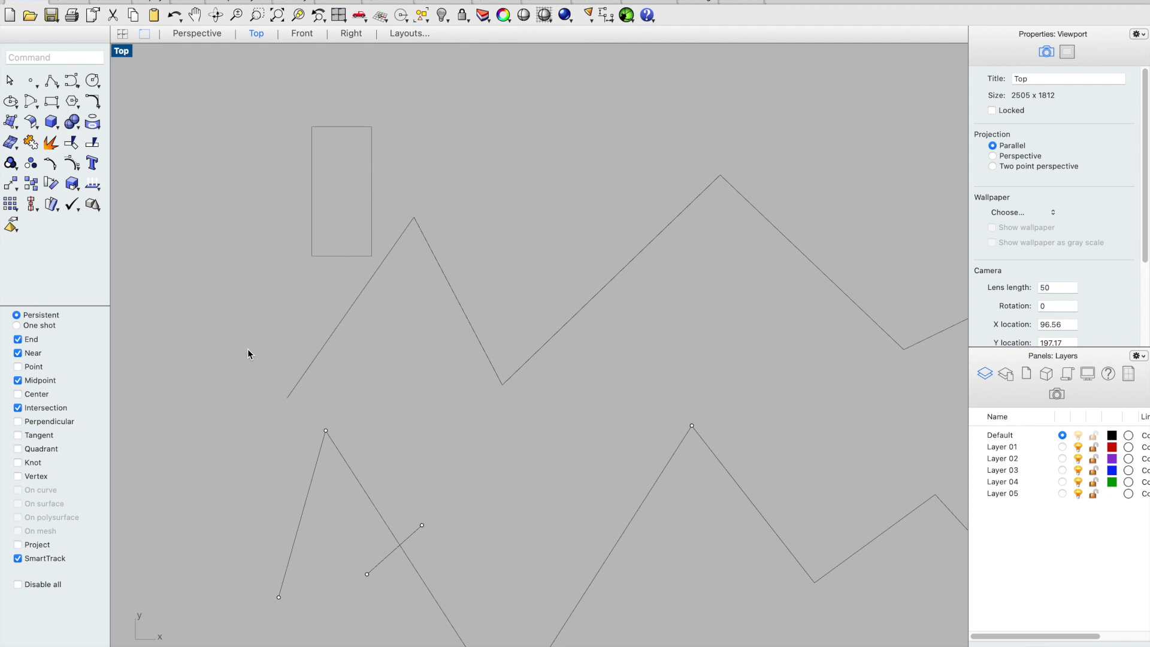
# Step: Start a BlendCrv curve between the starting ends of the upper and lower zigzags
pyautogui.write('BlendCrv')
pyautogui.press('Return')
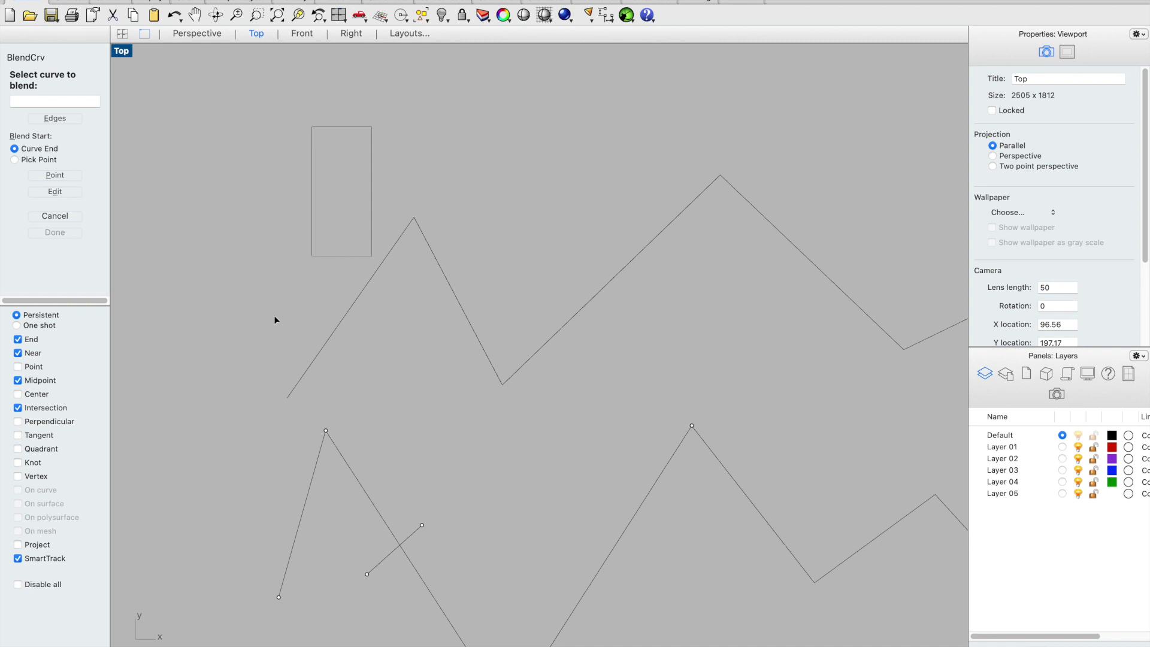
pyautogui.click(292, 389)
pyautogui.click(282, 591)
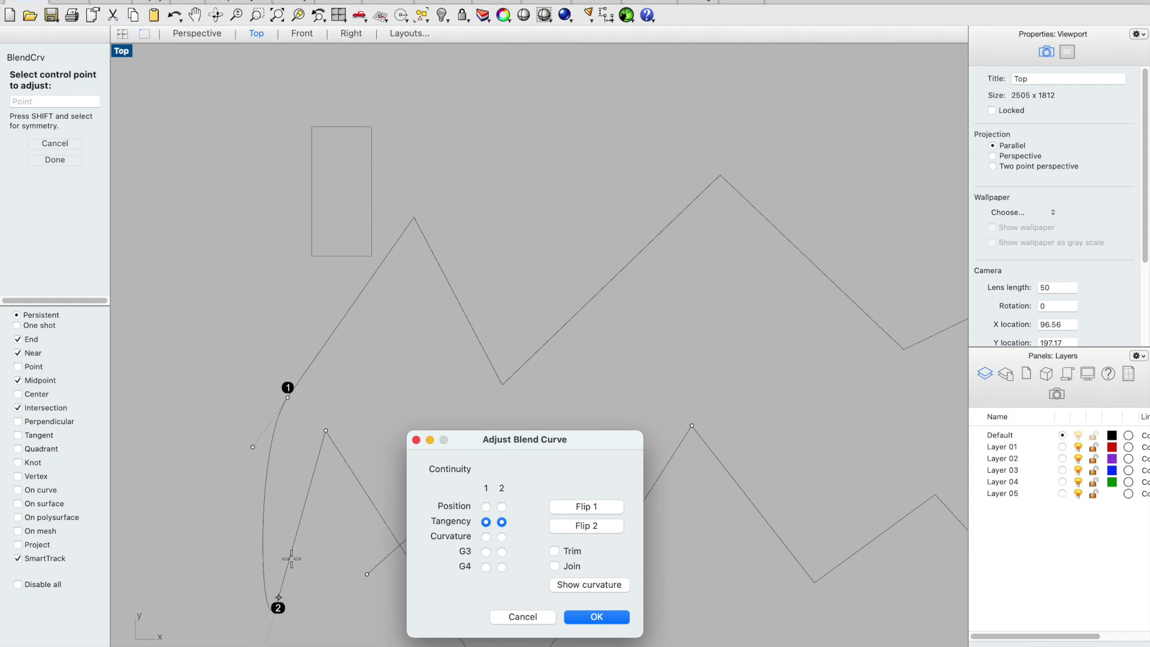
# Step: Try Position, Curvature, G3 and G4 continuity on both ends of the blend curve
pyautogui.click(485, 506)
pyautogui.click(501, 507)
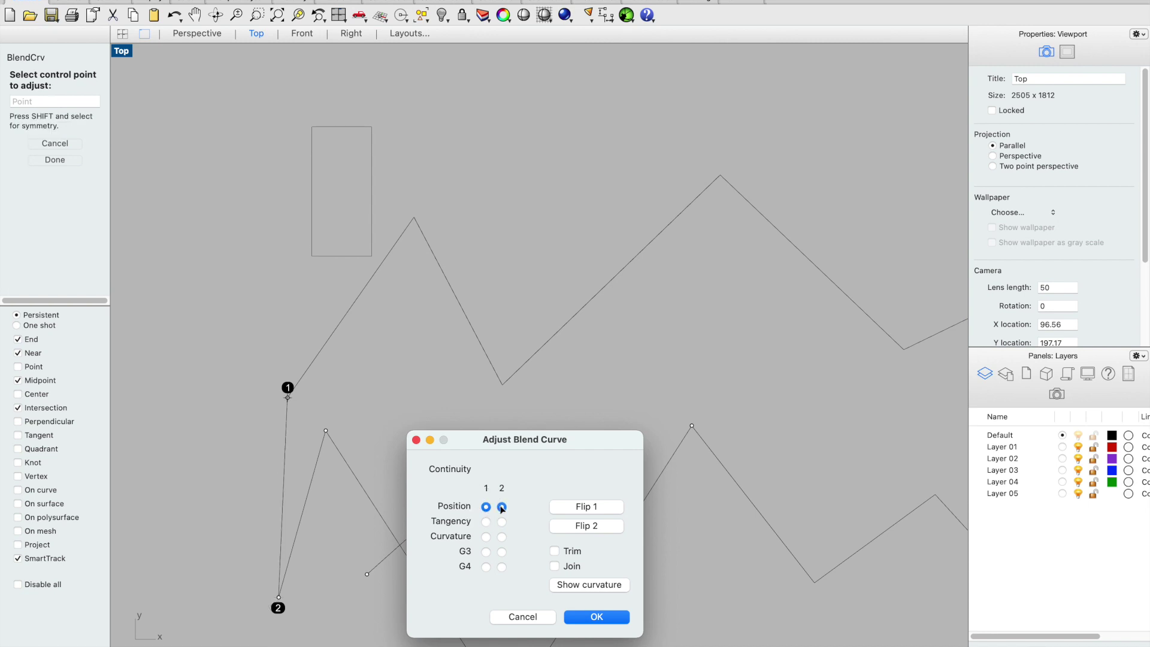
pyautogui.click(485, 537)
pyautogui.click(502, 536)
pyautogui.click(486, 551)
pyautogui.click(501, 551)
pyautogui.click(486, 567)
pyautogui.click(501, 566)
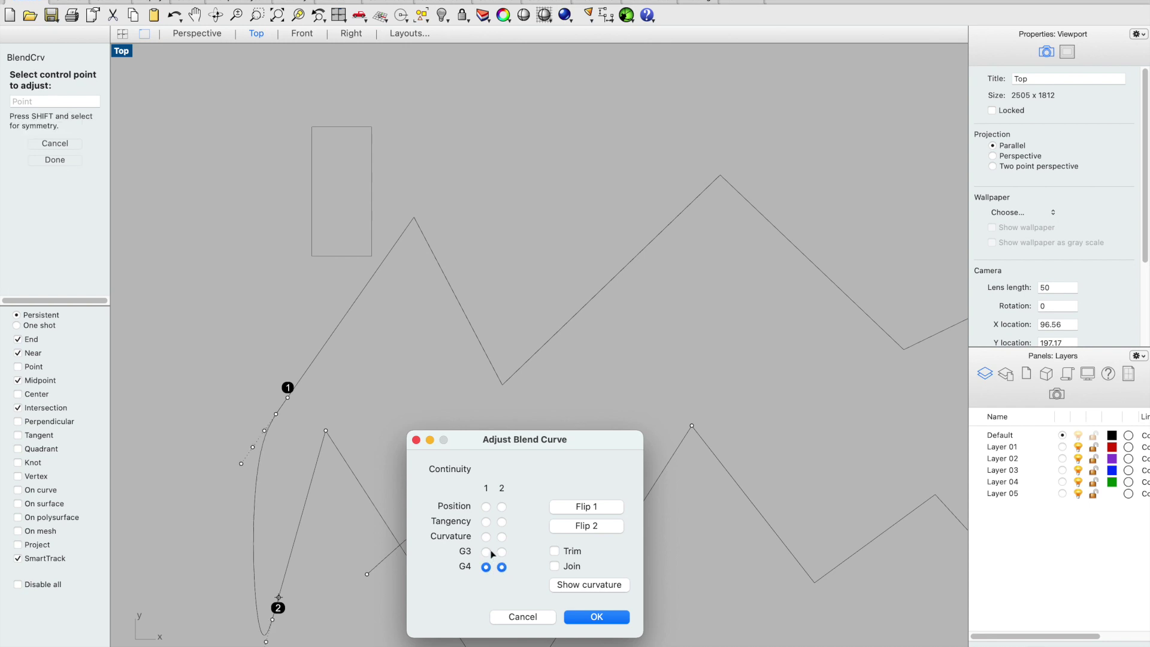
# Step: Create the blend curve with Tangency continuity at both ends and delete it
pyautogui.click(485, 522)
pyautogui.click(501, 521)
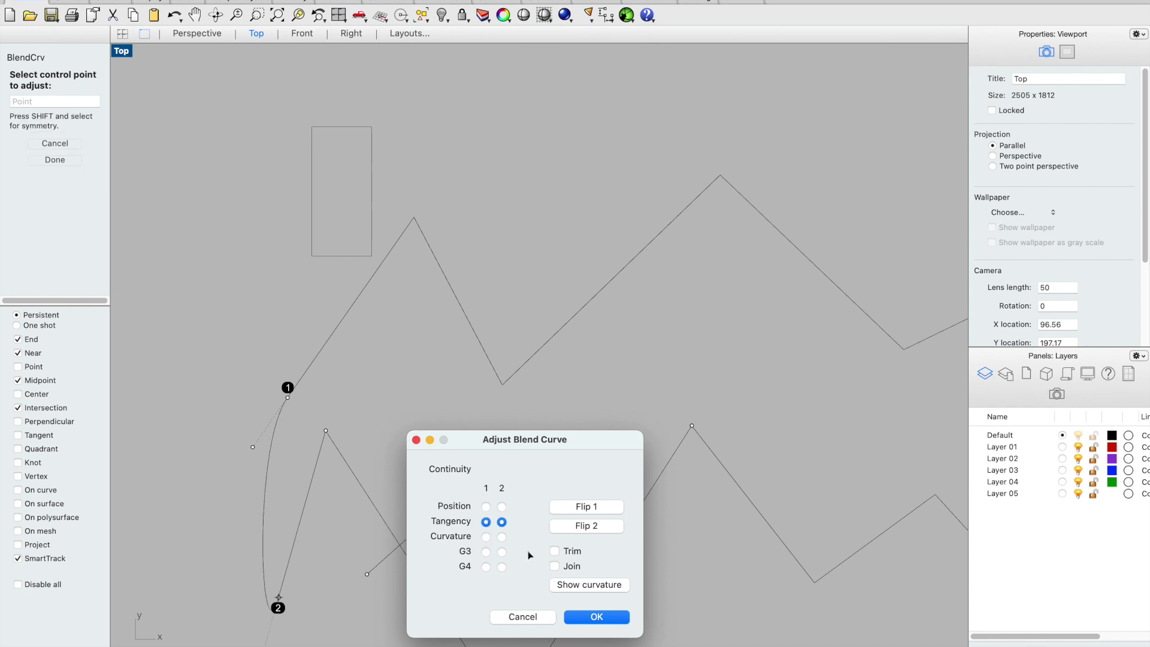
pyautogui.click(596, 617)
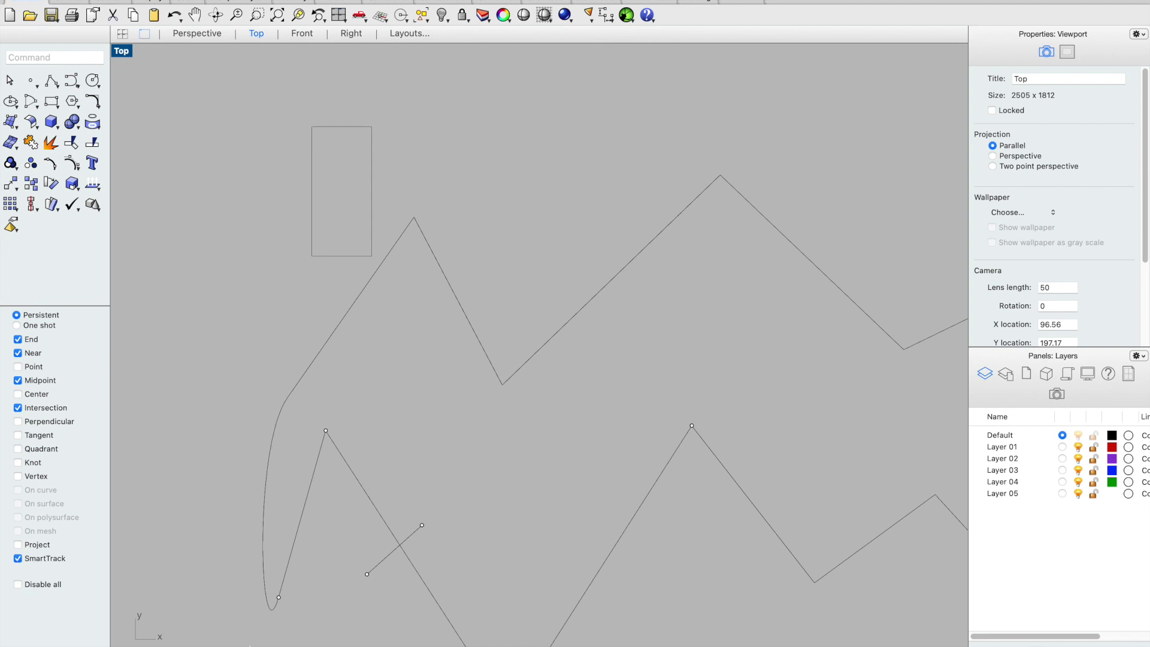
pyautogui.click(266, 491)
pyautogui.press('Delete')
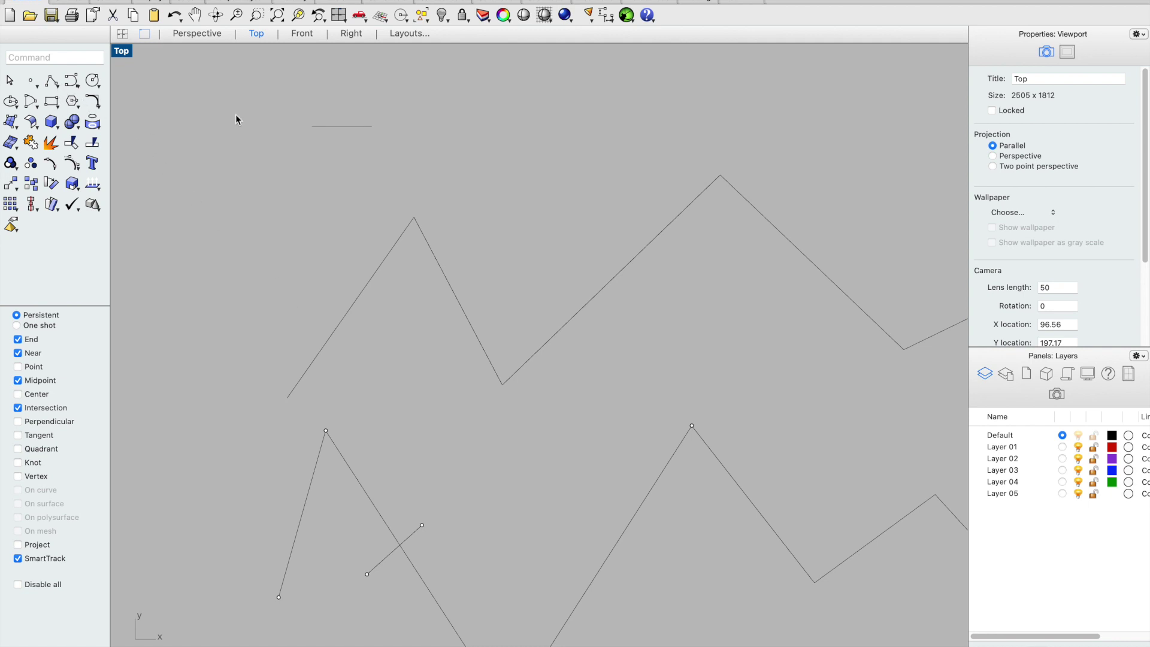
# Step: Draw a three-sided polyline from the short horizontal line's left endpoint, down, across and back up to its right endpoint to complete a rectangle
pyautogui.click(51, 80)
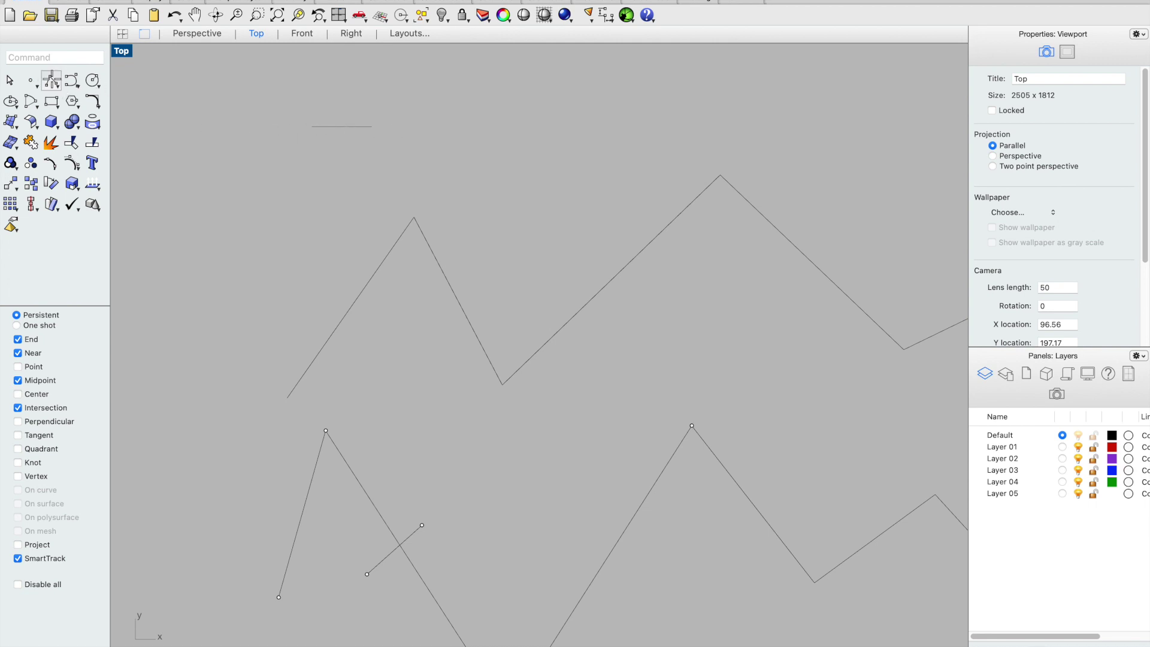
pyautogui.click(311, 127)
pyautogui.click(312, 256)
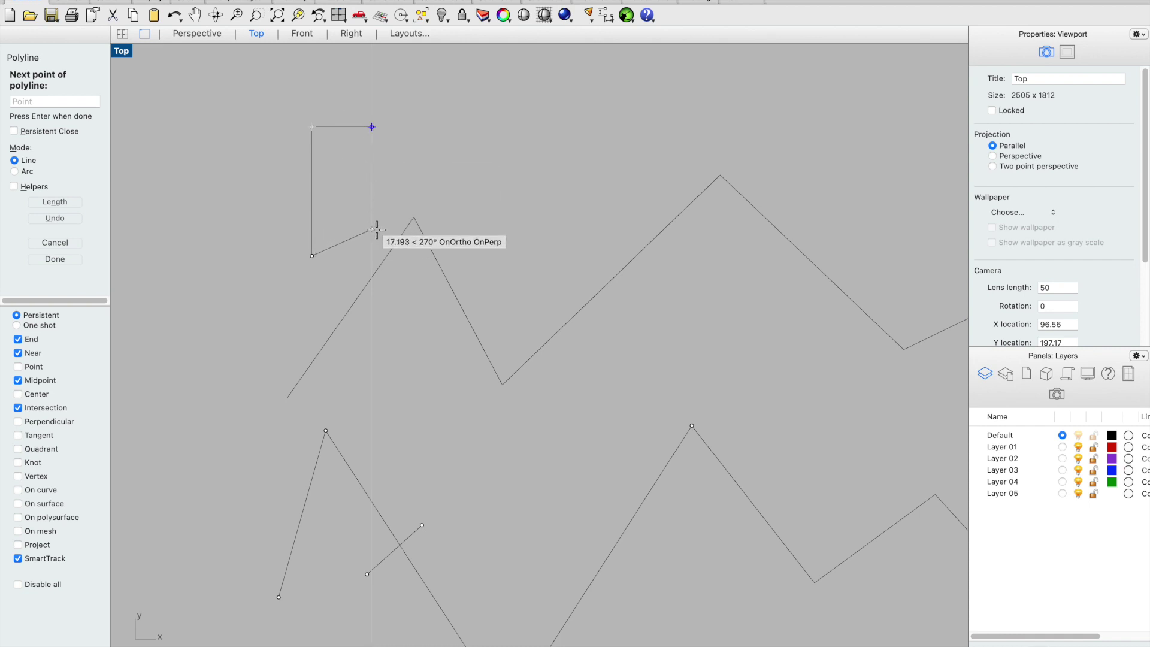
pyautogui.click(371, 256)
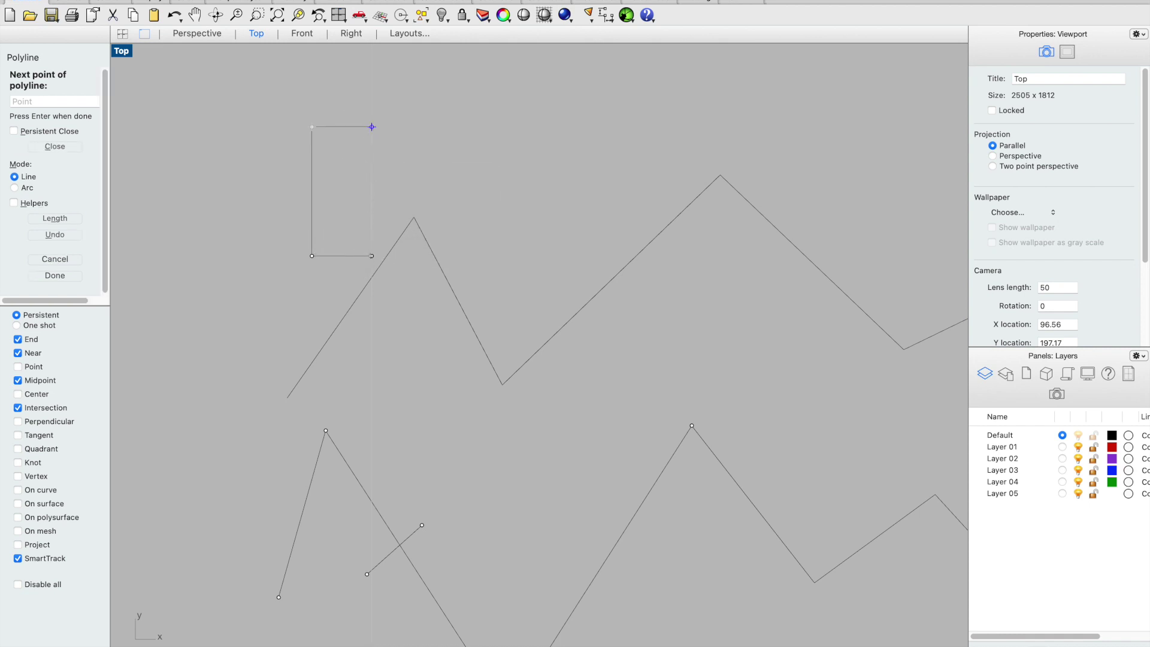
pyautogui.click(372, 127)
pyautogui.press('Return')
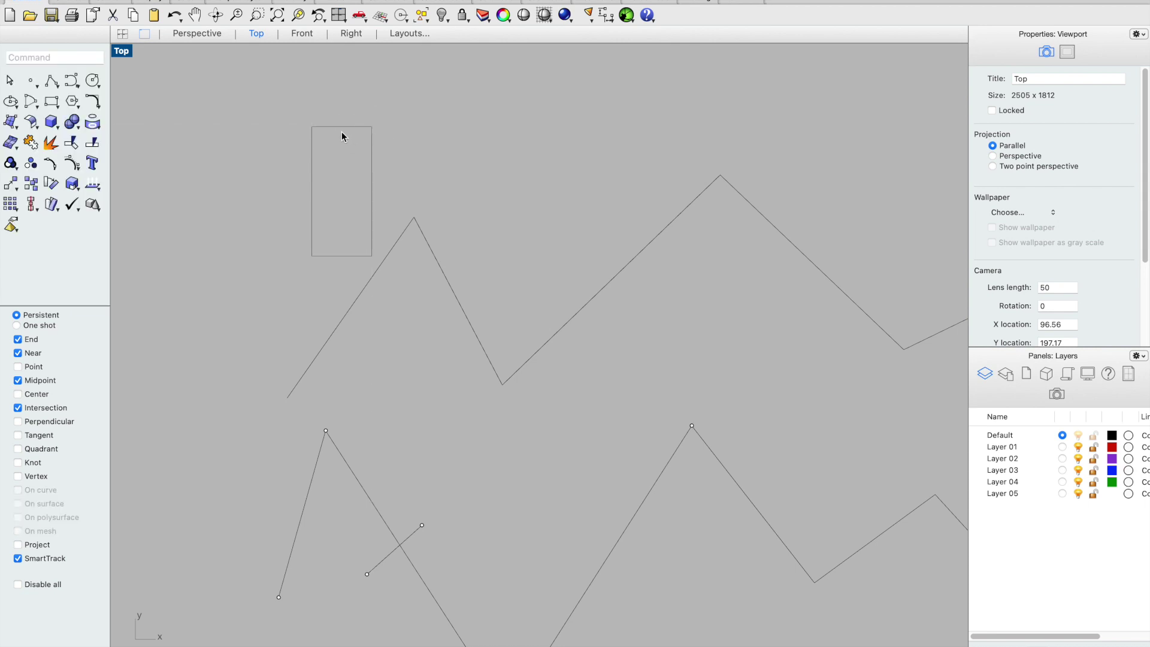
# Step: Join the rectangle's top line and its three-sided polyline into one closed curve
pyautogui.click(341, 128)
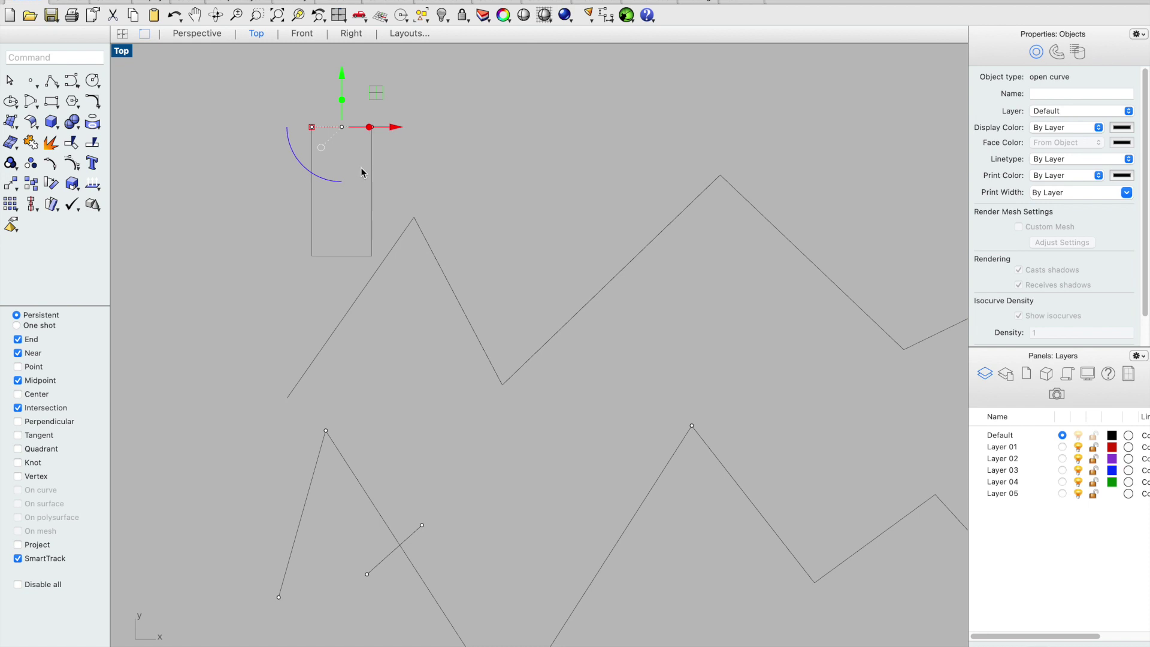
pyautogui.click(240, 121)
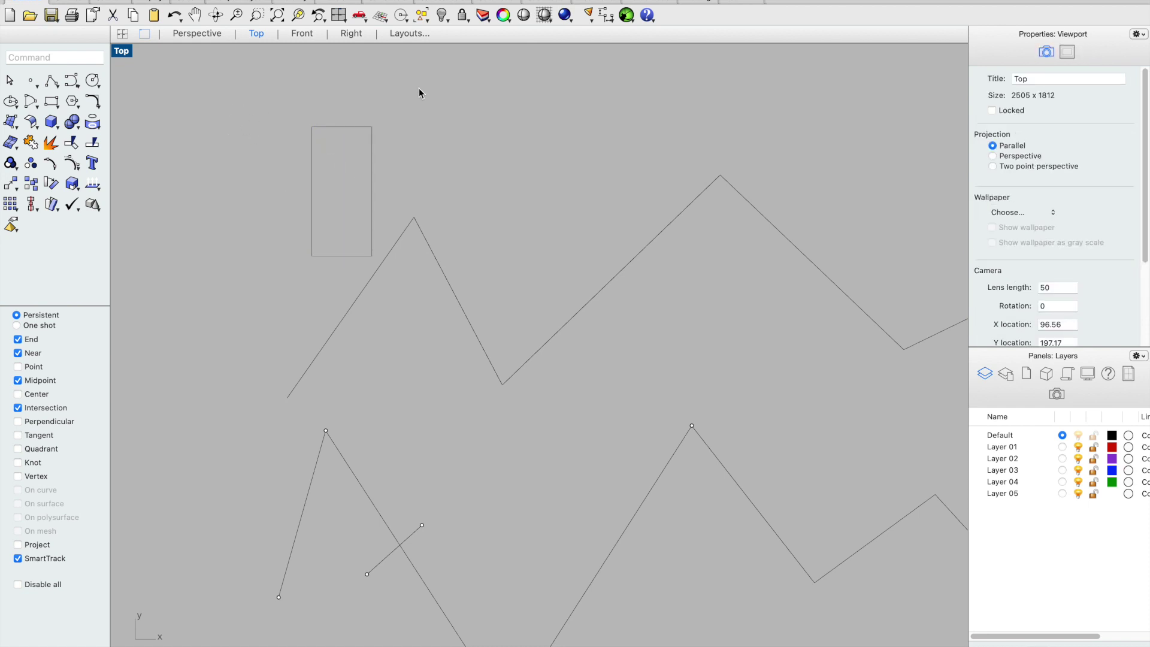
pyautogui.moveTo(279, 216); pyautogui.dragTo(259, 185)
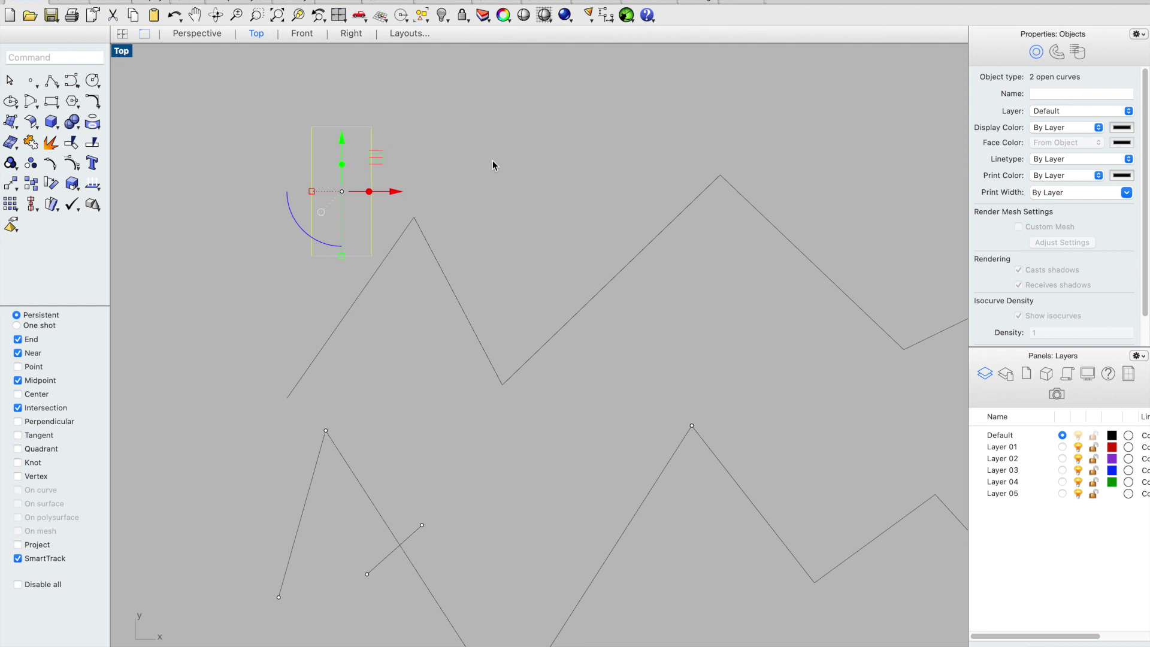
pyautogui.write('join')
pyautogui.press('Return')
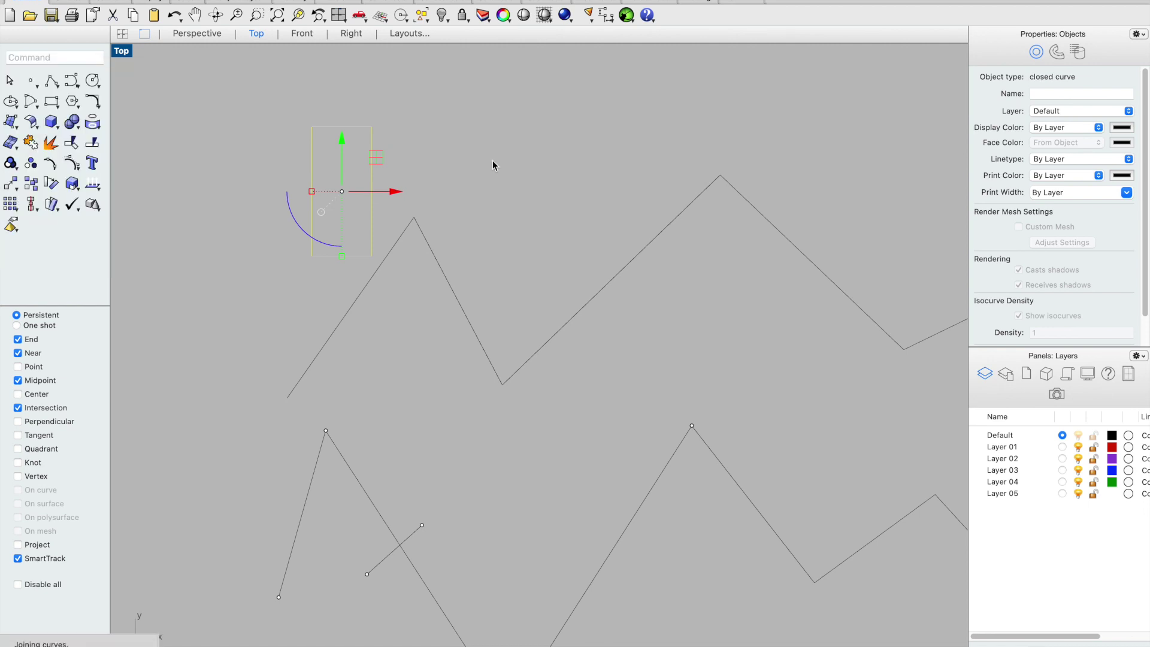
pyautogui.click(464, 193)
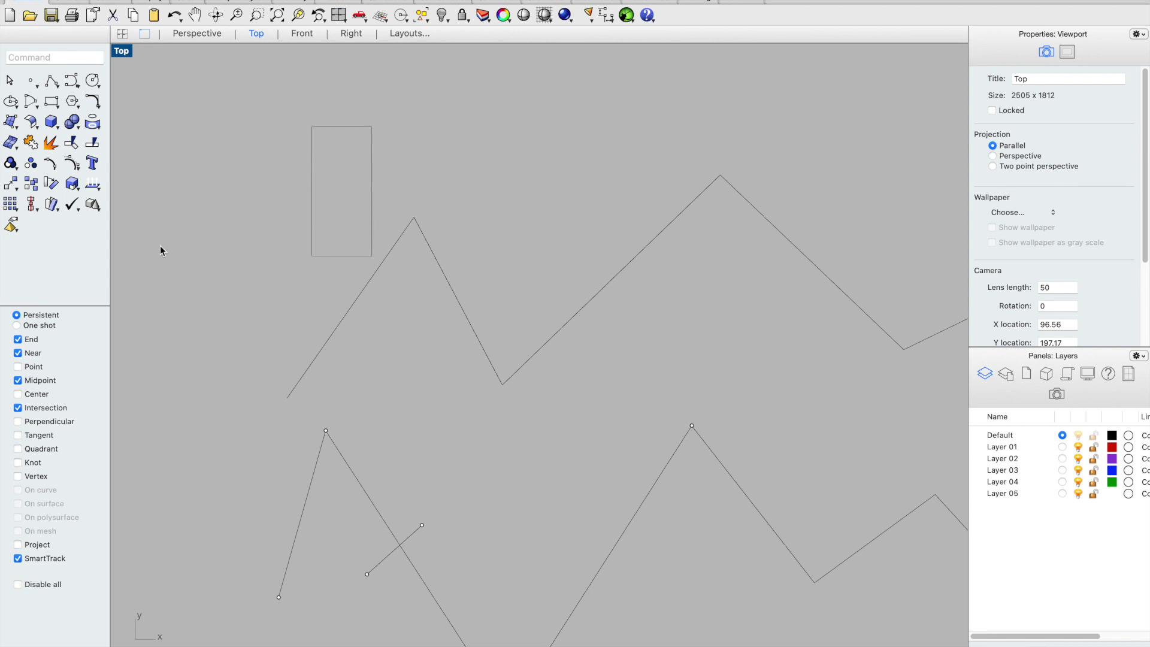
# Step: Draw a straight polyline from the upper zigzag's starting endpoint to the lower zigzag's starting endpoint
pyautogui.click(300, 378)
pyautogui.click(322, 447)
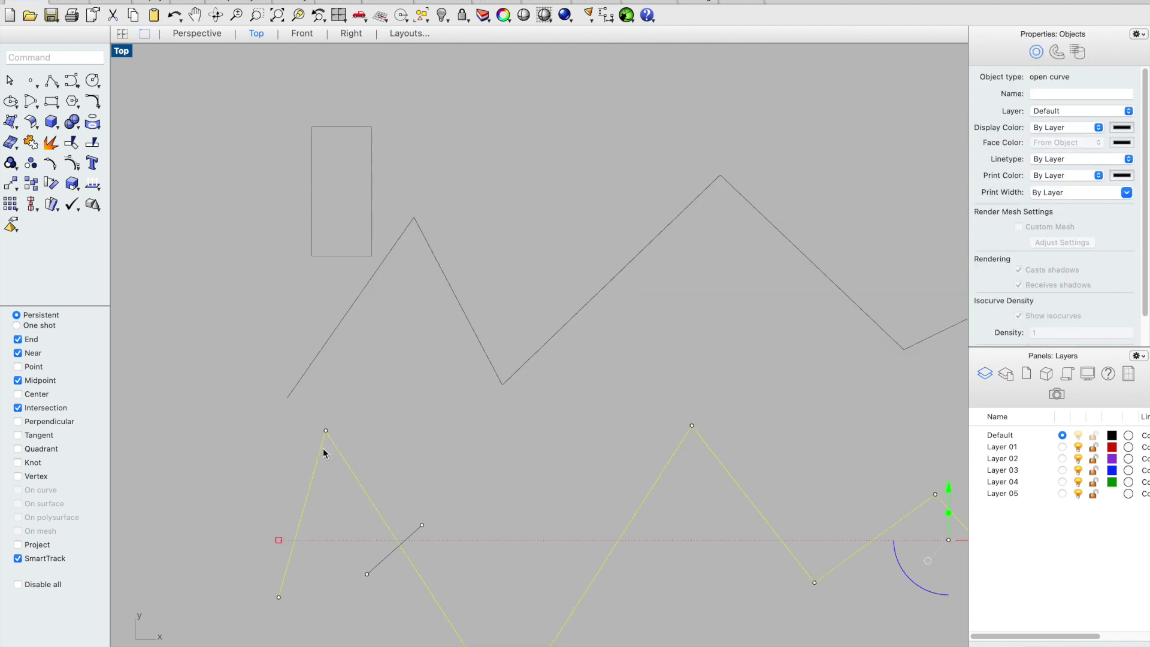
pyautogui.click(220, 374)
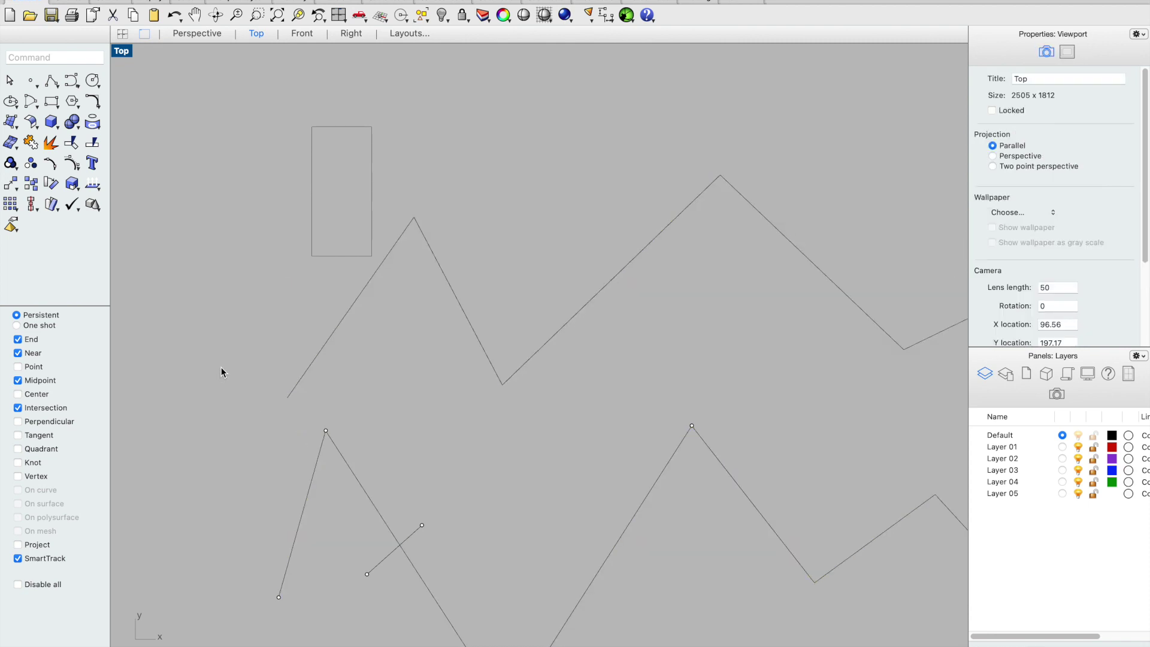
pyautogui.click(52, 81)
pyautogui.click(286, 398)
pyautogui.click(279, 597)
pyautogui.press('Return')
# Step: Join the upper zigzag, the connecting line and the lower zigzag into a single curve
pyautogui.click(300, 377)
pyautogui.click(308, 462)
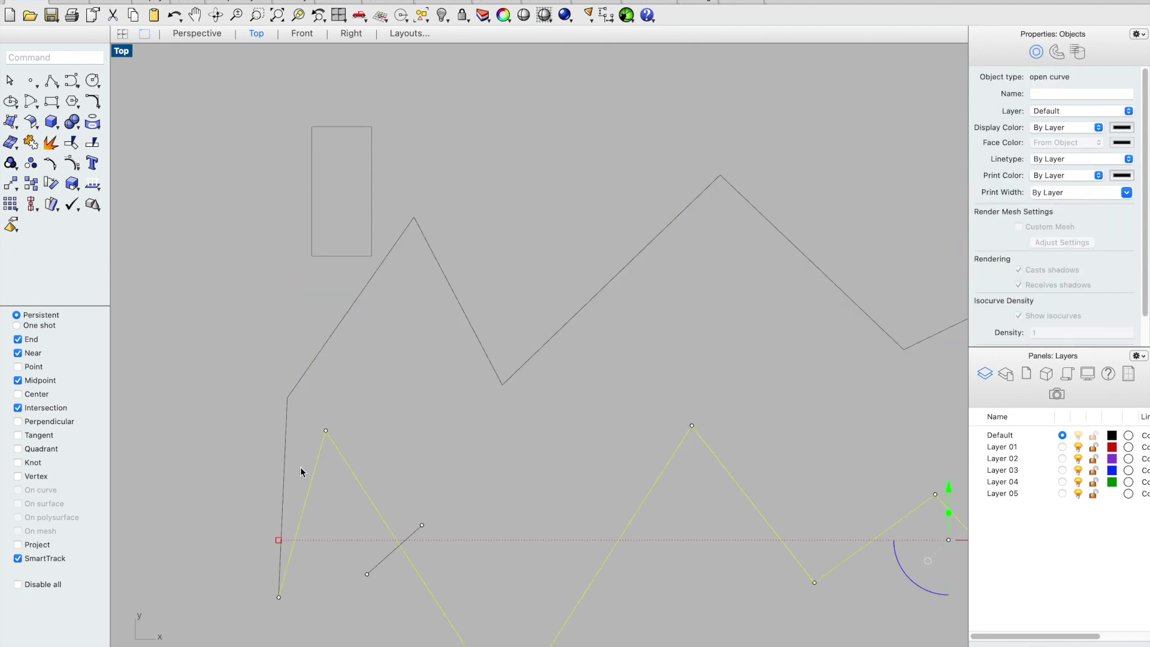
pyautogui.click(290, 458)
pyautogui.click(285, 417)
pyautogui.moveTo(312, 331); pyautogui.dragTo(195, 601)
pyautogui.write('join')
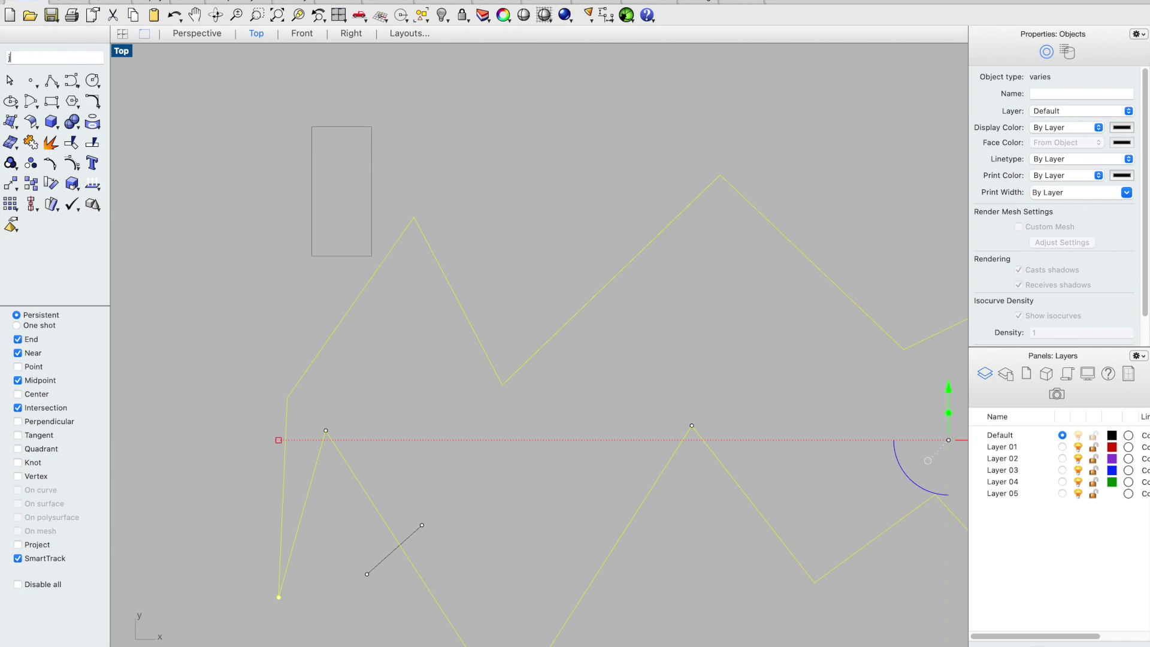
pyautogui.press('Return')
pyautogui.click(207, 349)
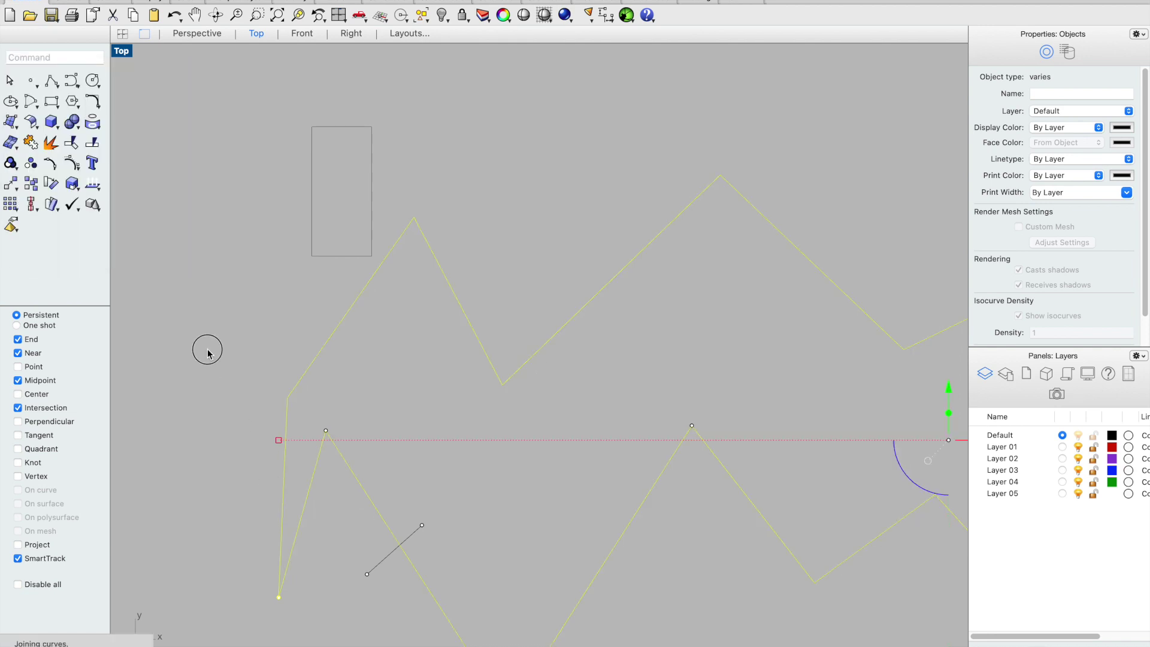
pyautogui.click(307, 374)
pyautogui.click(264, 348)
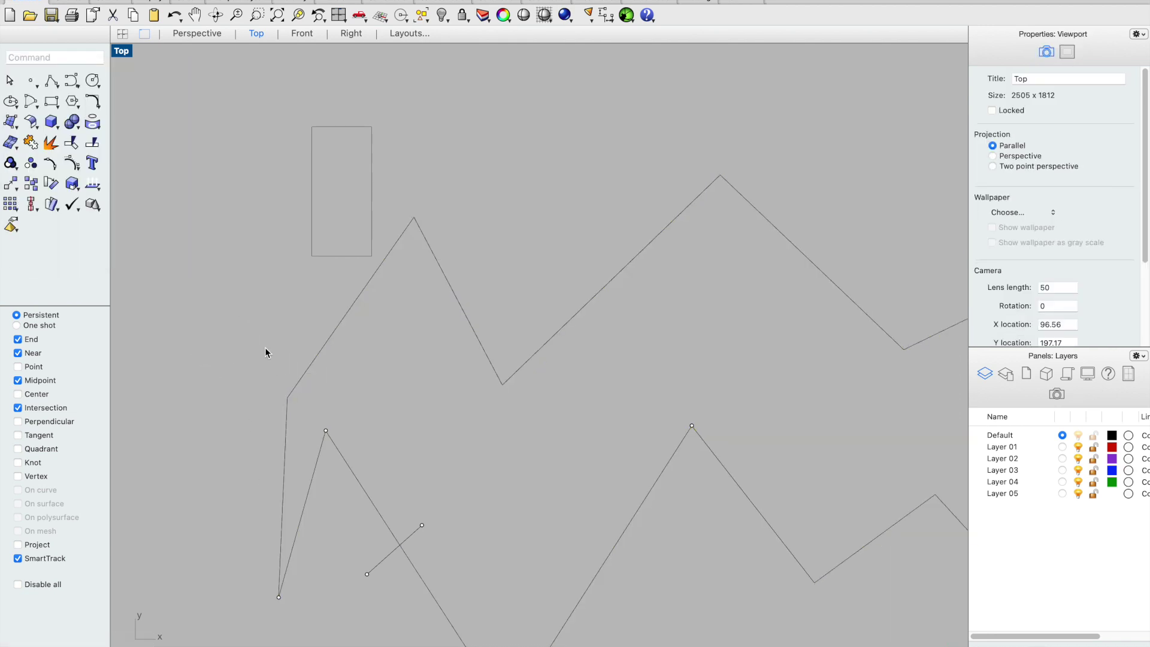
# Step: Undo the zigzag join and the line connecting the two zigzags
pyautogui.press('super+z')
pyautogui.press('super+z')
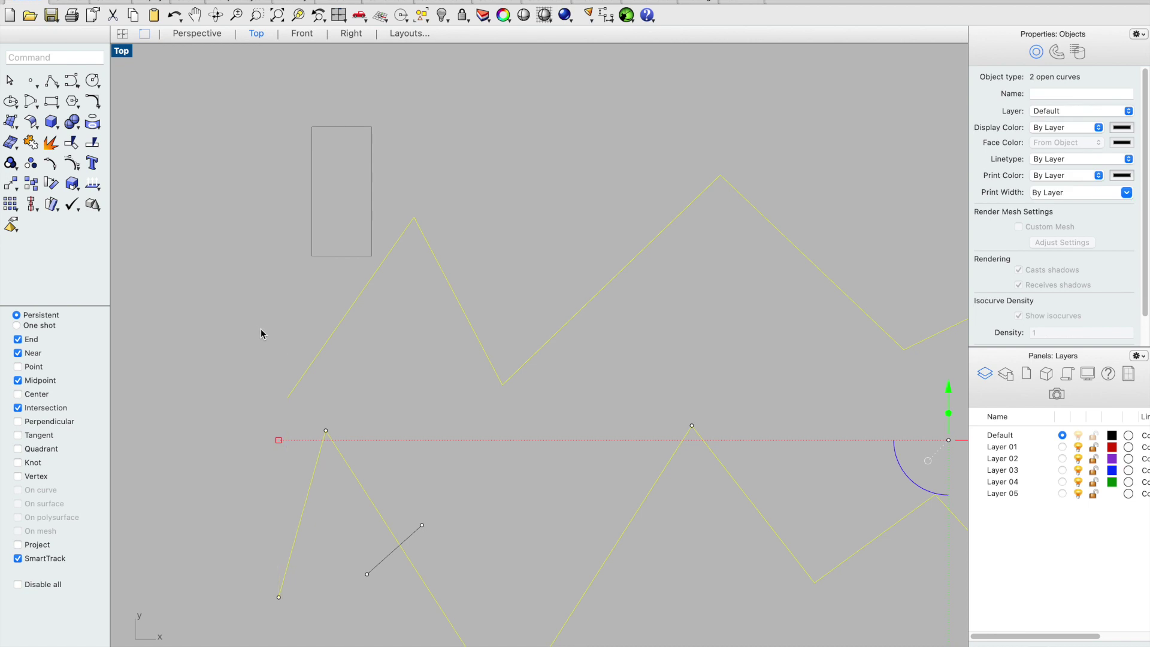
pyautogui.click(260, 329)
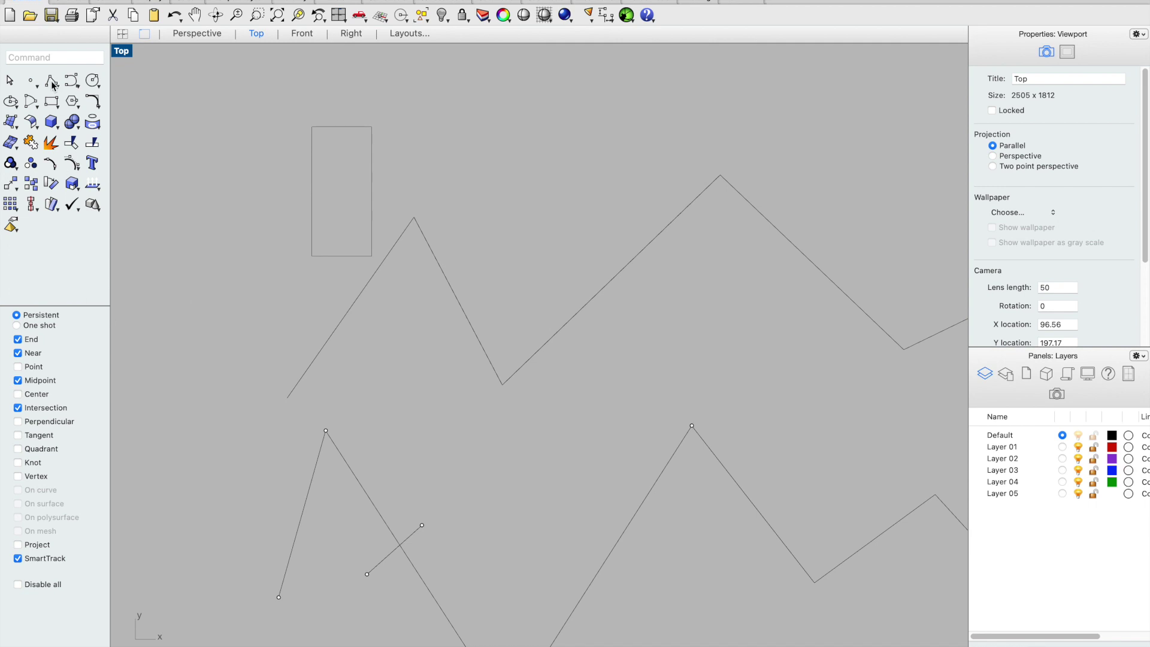
pyautogui.click(92, 81)
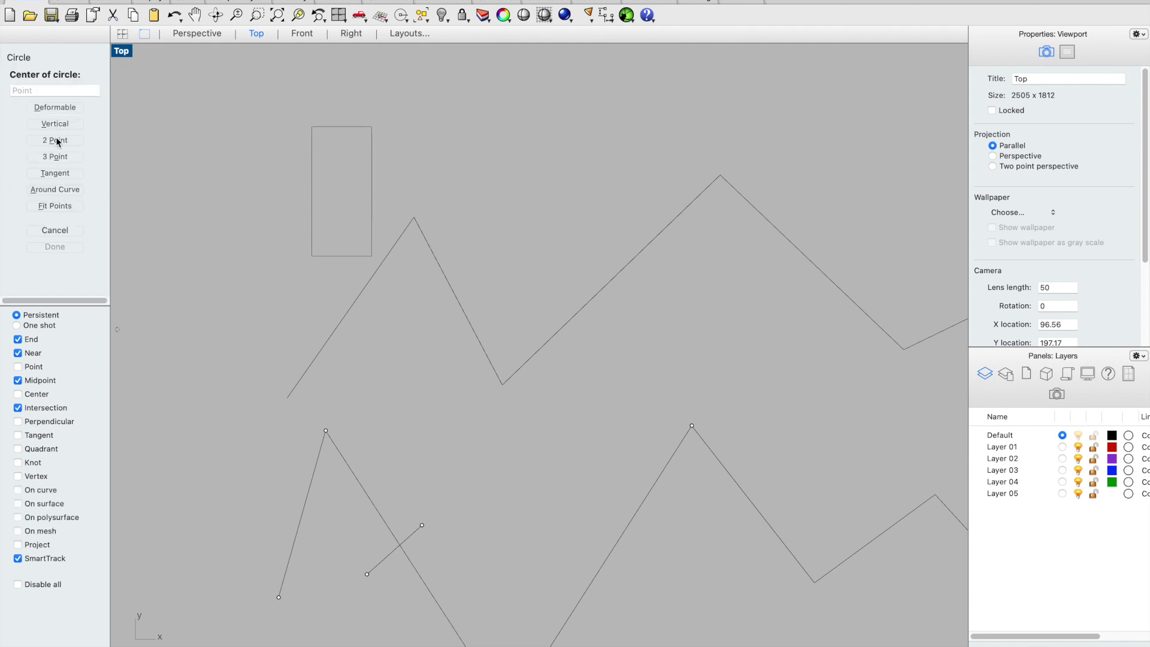
pyautogui.click(48, 231)
pyautogui.click(93, 82)
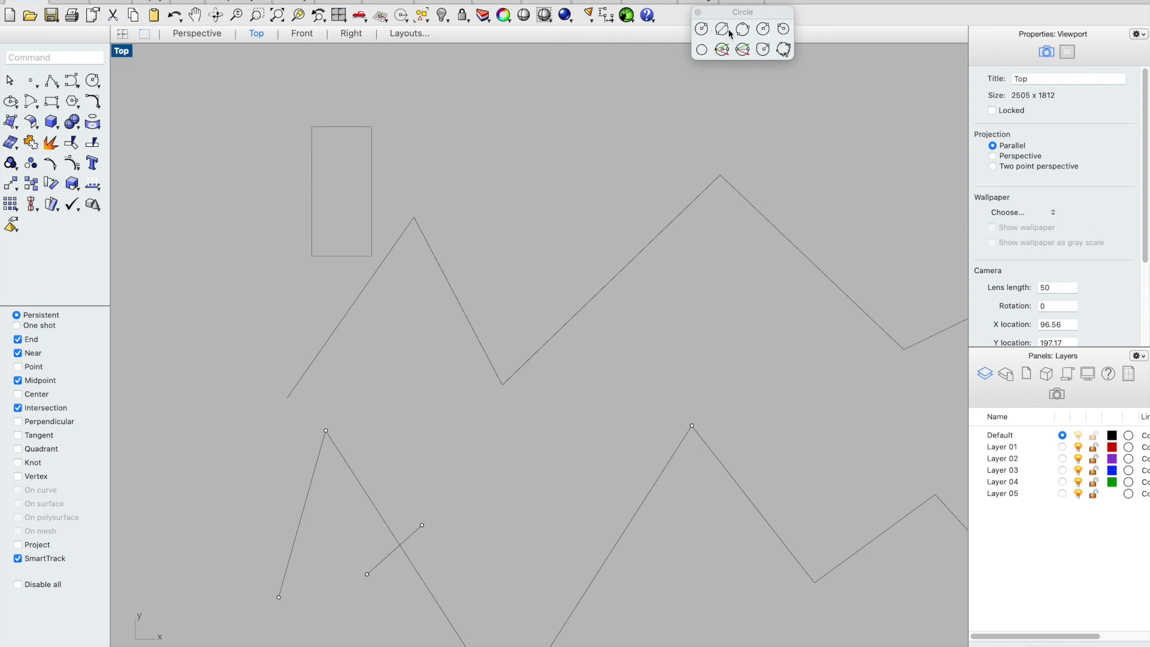
pyautogui.click(698, 12)
# Step: Draw a circle by diameter from the upper zigzag's starting endpoint to the lower zigzag's starting endpoint
pyautogui.click(97, 79)
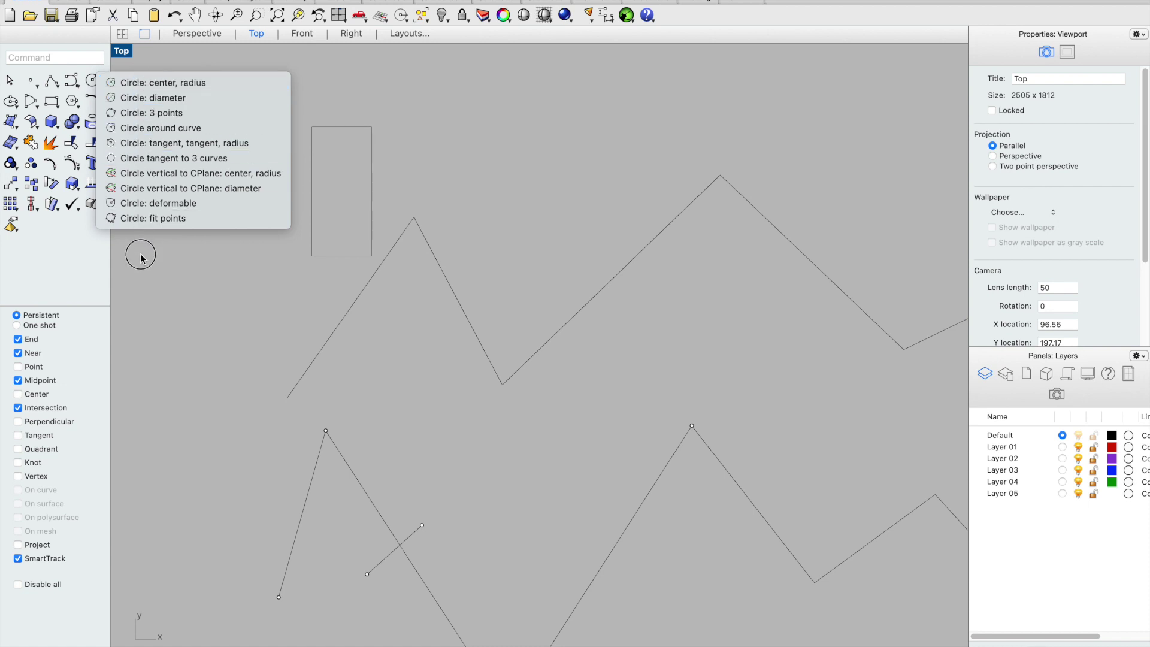
pyautogui.click(160, 99)
pyautogui.click(285, 397)
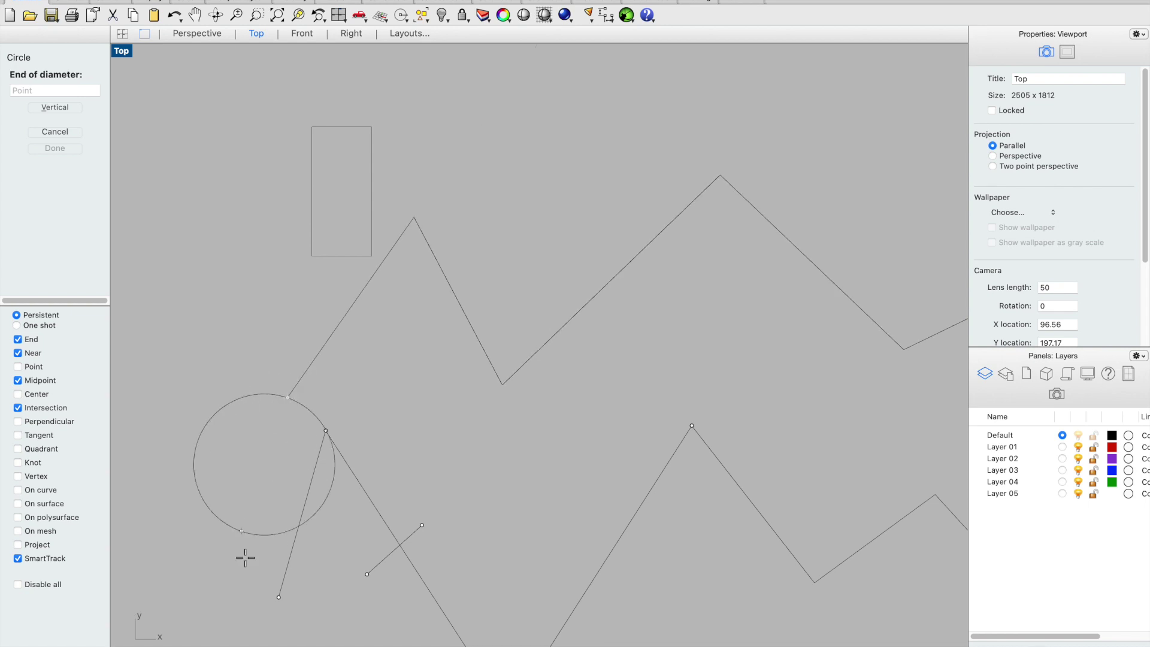
pyautogui.click(279, 597)
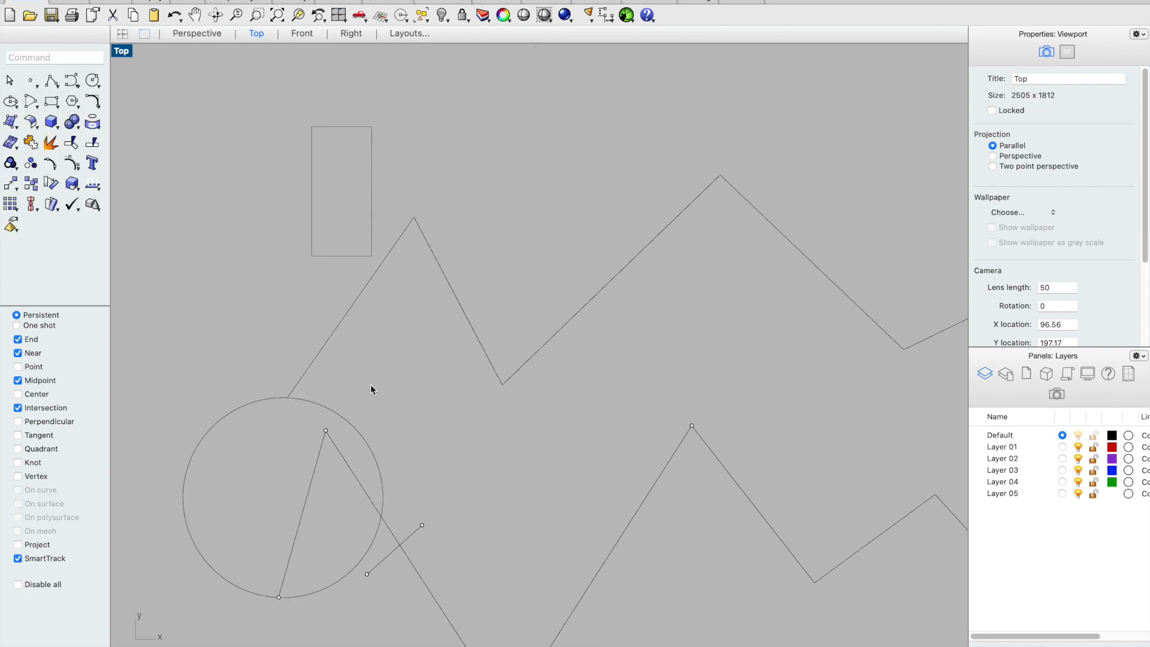
# Step: Split the circle with the upper and lower zigzag polylines as cutting objects
pyautogui.click(351, 426)
pyautogui.write('Split')
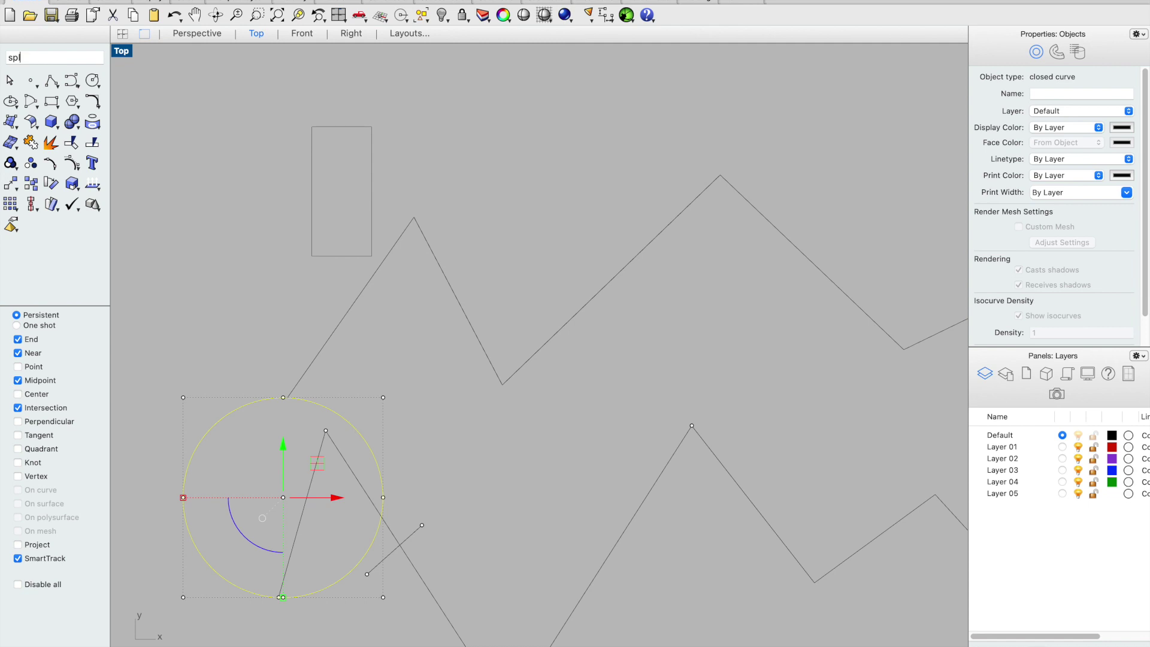
pyautogui.press('Return')
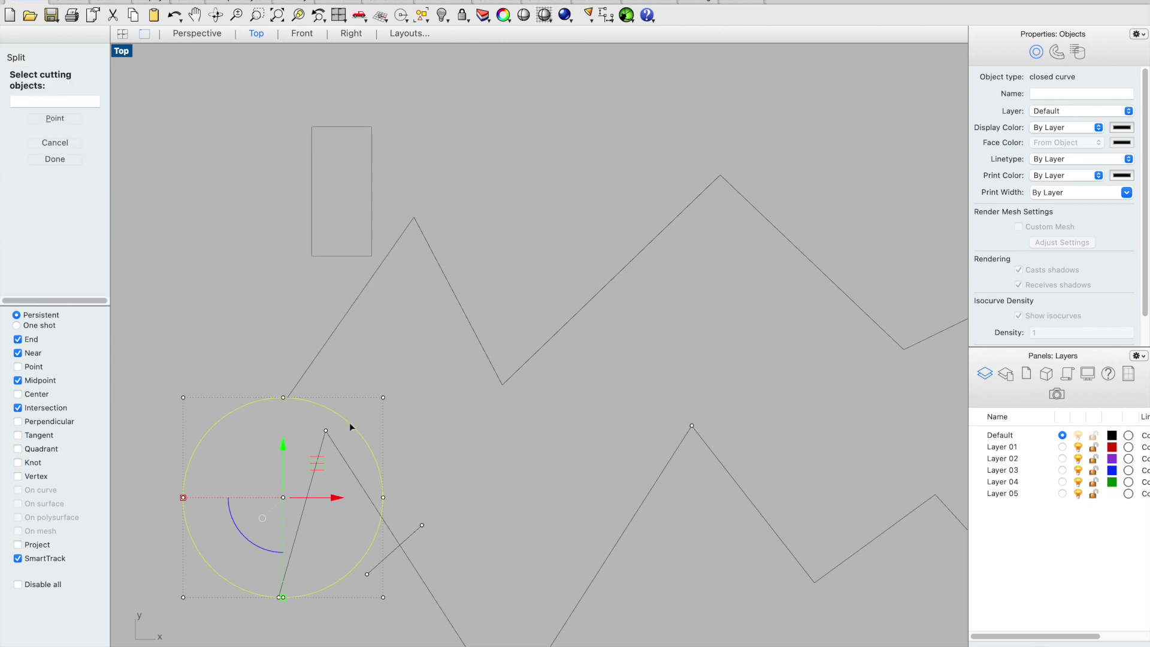
pyautogui.click(323, 345)
pyautogui.click(318, 468)
pyautogui.press('Return')
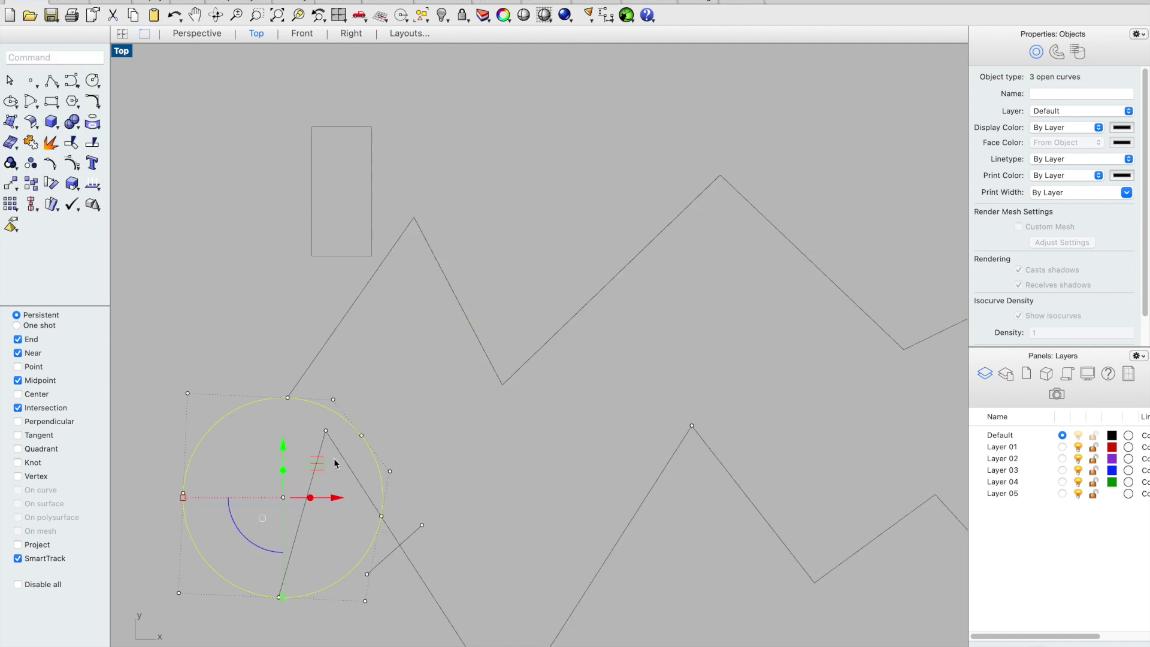
# Step: Delete all three arc pieces of the split circle, leaving the left ends of the two zigzags open
pyautogui.click(321, 373)
pyautogui.click(347, 427)
pyautogui.press('Delete')
pyautogui.click(344, 573)
pyautogui.press('Delete')
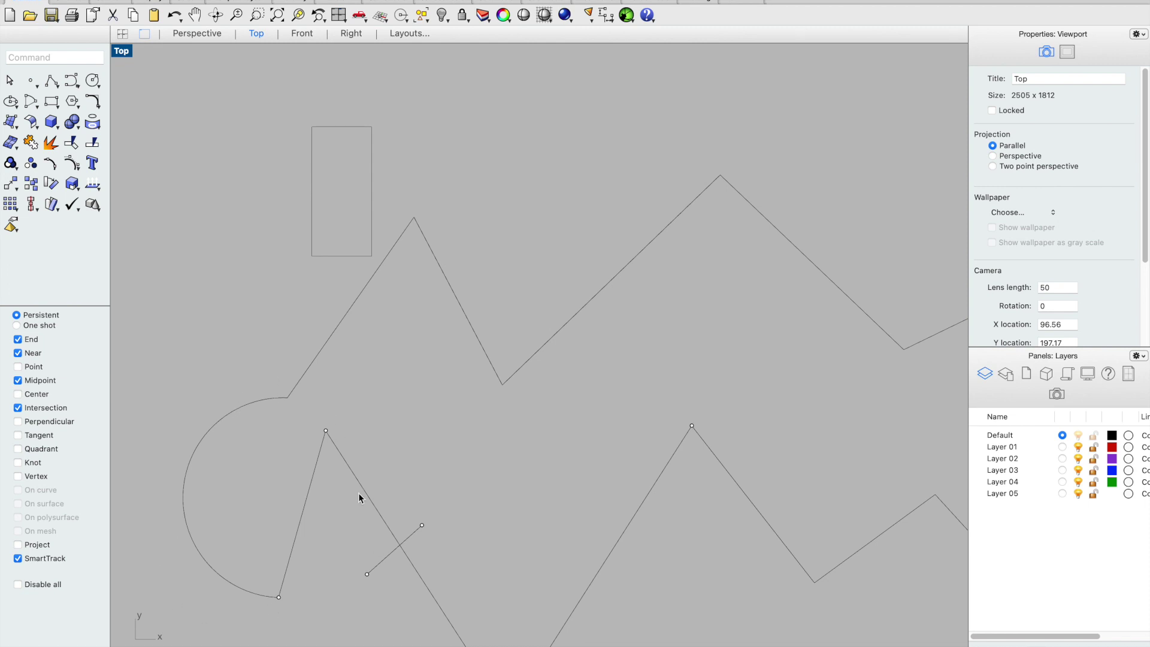
pyautogui.click(222, 420)
pyautogui.press('Delete')
# Step: Start a BlendCrv between the open left ends of the upper and lower zigzag polylines
pyautogui.write('BlendCrv')
pyautogui.press('Return')
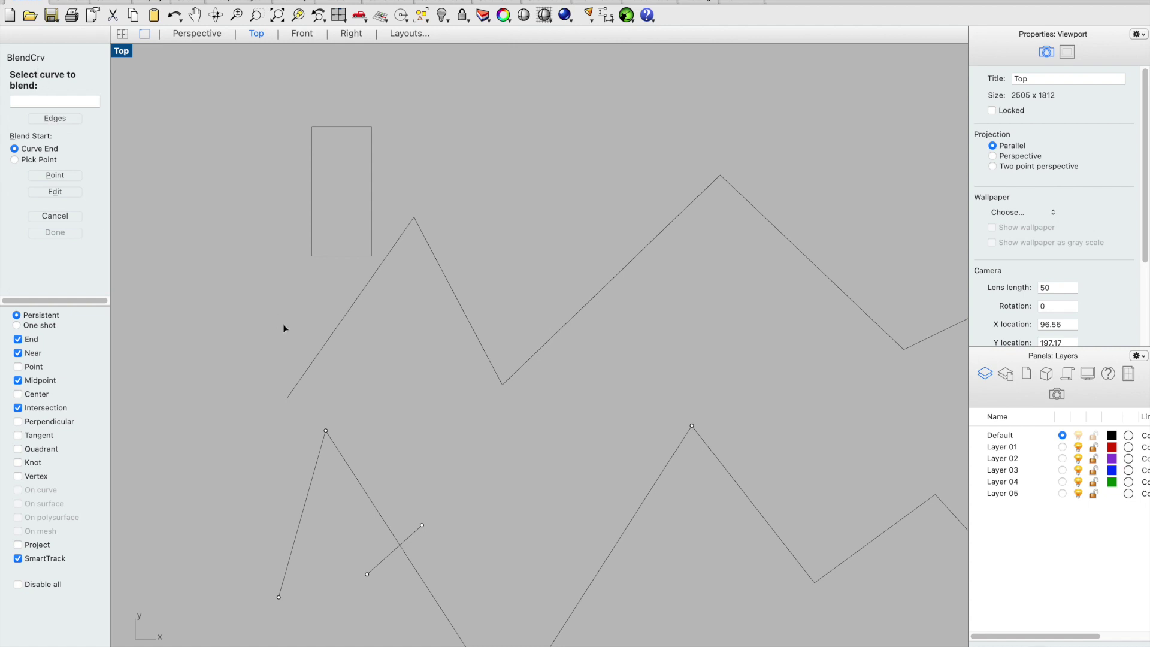
pyautogui.click(294, 393)
pyautogui.click(283, 591)
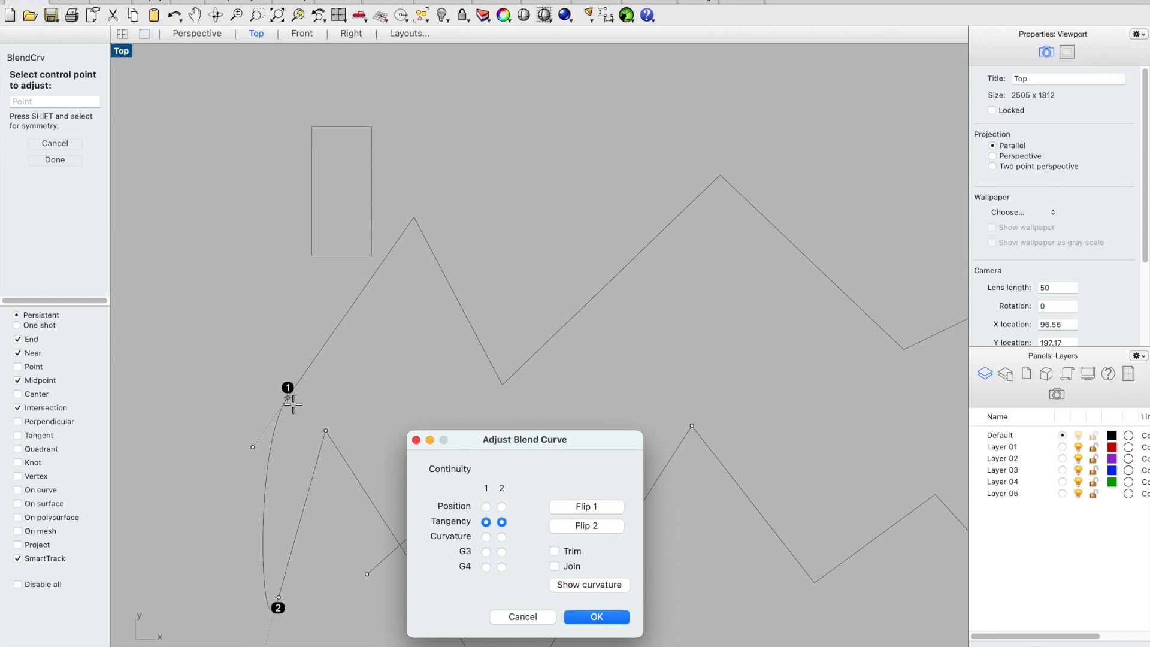
# Step: Try Position, Curvature, G3 and G4 continuity on the two ends of the blend
pyautogui.click(486, 506)
pyautogui.click(502, 506)
pyautogui.click(487, 537)
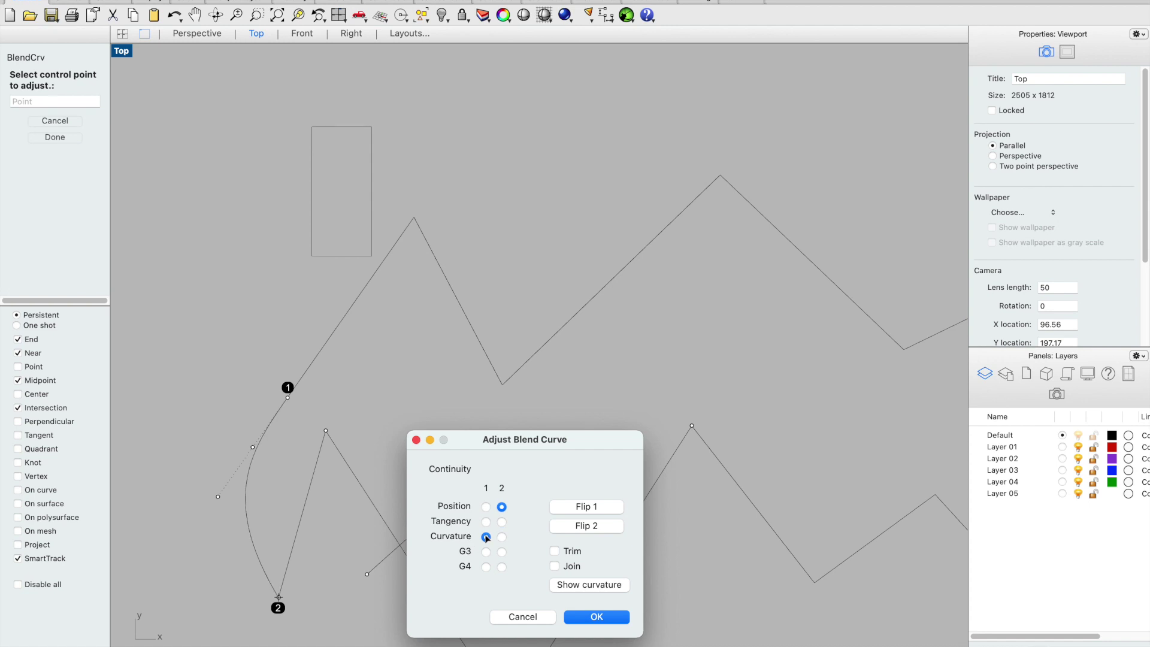
pyautogui.click(502, 537)
pyautogui.click(485, 552)
pyautogui.click(502, 551)
pyautogui.click(502, 567)
pyautogui.click(486, 566)
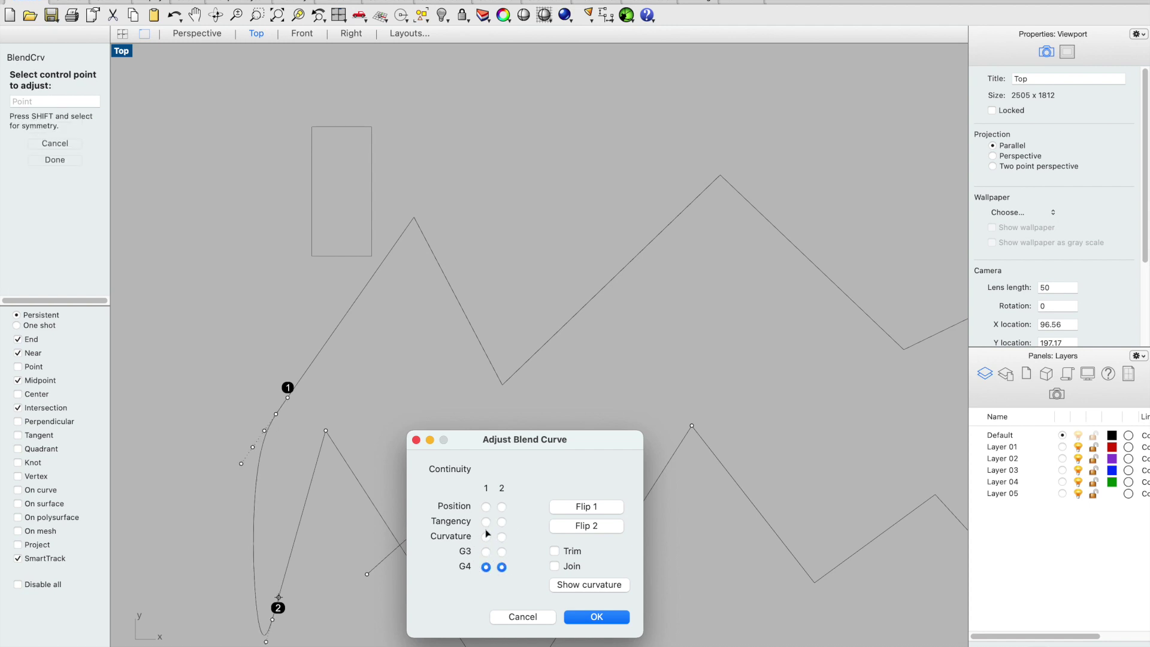
# Step: Set both ends of the blend to Tangency continuity and create the curve
pyautogui.click(486, 521)
pyautogui.click(502, 521)
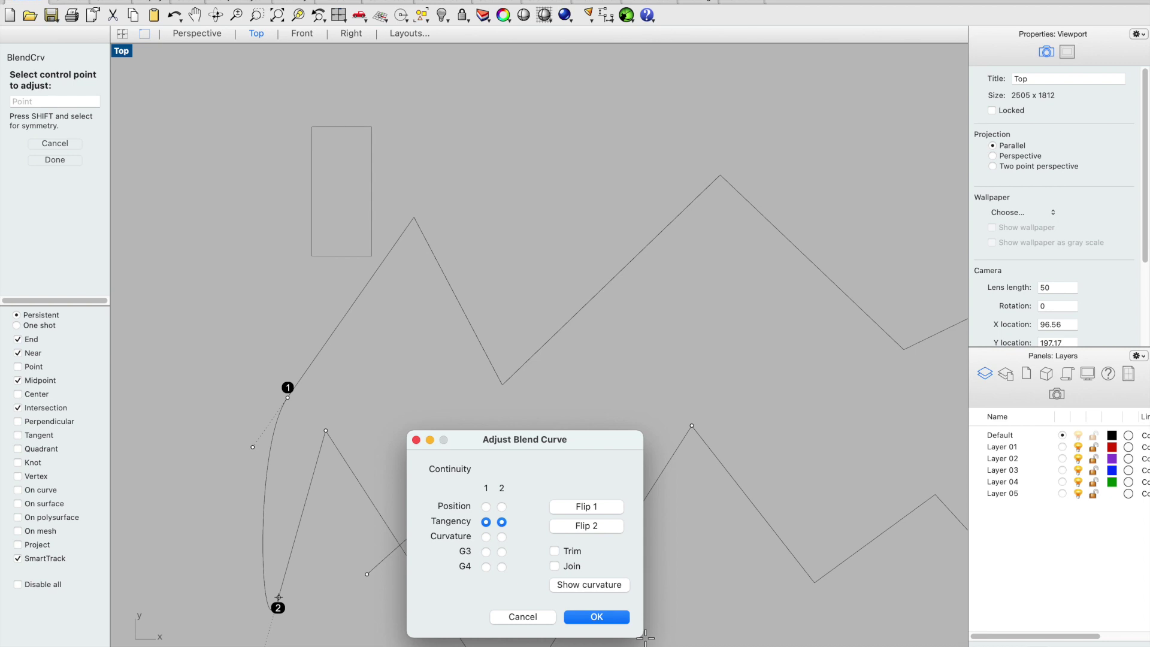
pyautogui.click(614, 617)
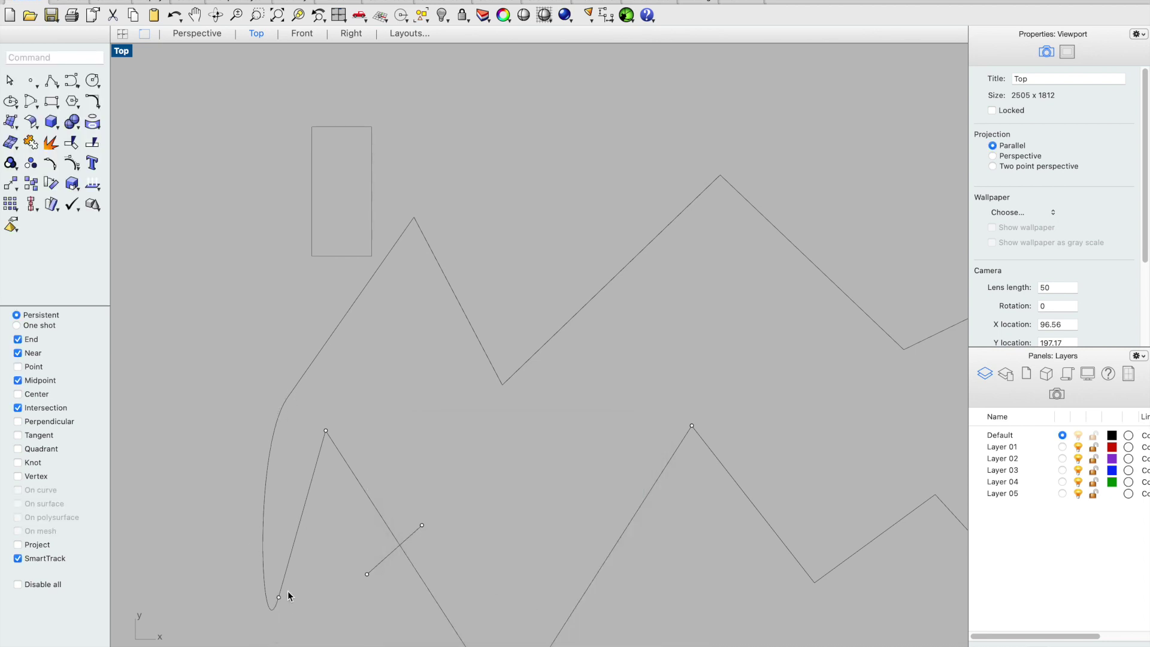
# Step: Delete the blend curve between the two zigzag polylines
pyautogui.click(265, 490)
pyautogui.click(282, 374)
pyautogui.click(275, 423)
pyautogui.press('Delete')
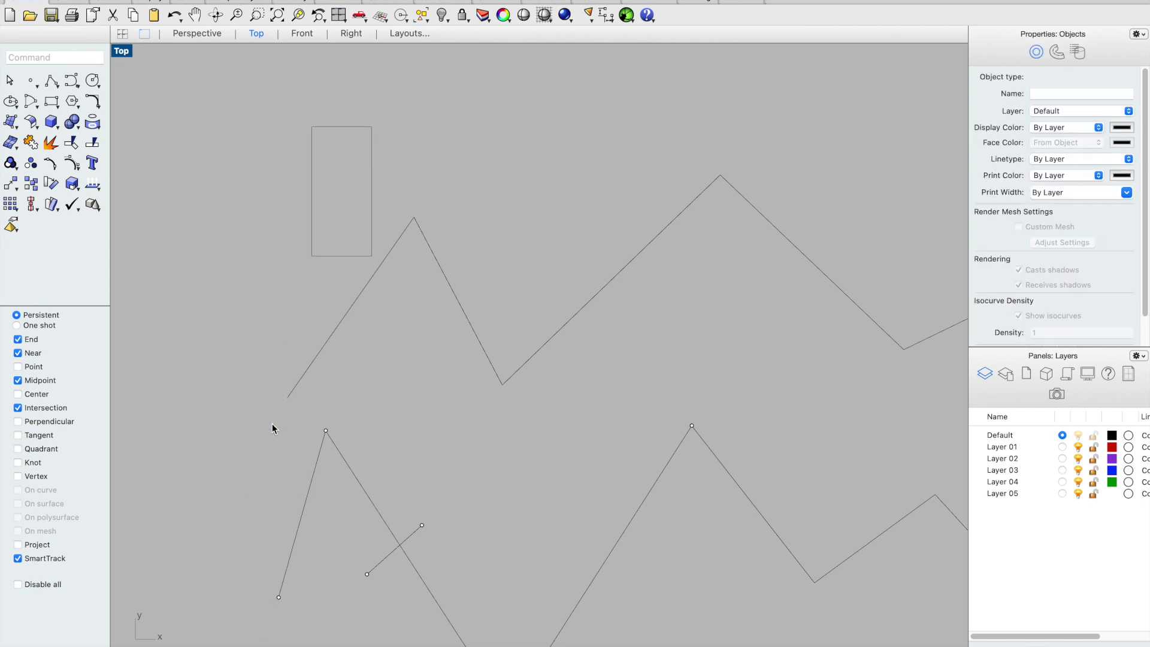
# Step: Blend the left ends of the two zigzags with Tangency at both ends, stretching the upper handle down-left for a fuller bulge
pyautogui.write('blend')
pyautogui.press('Return')
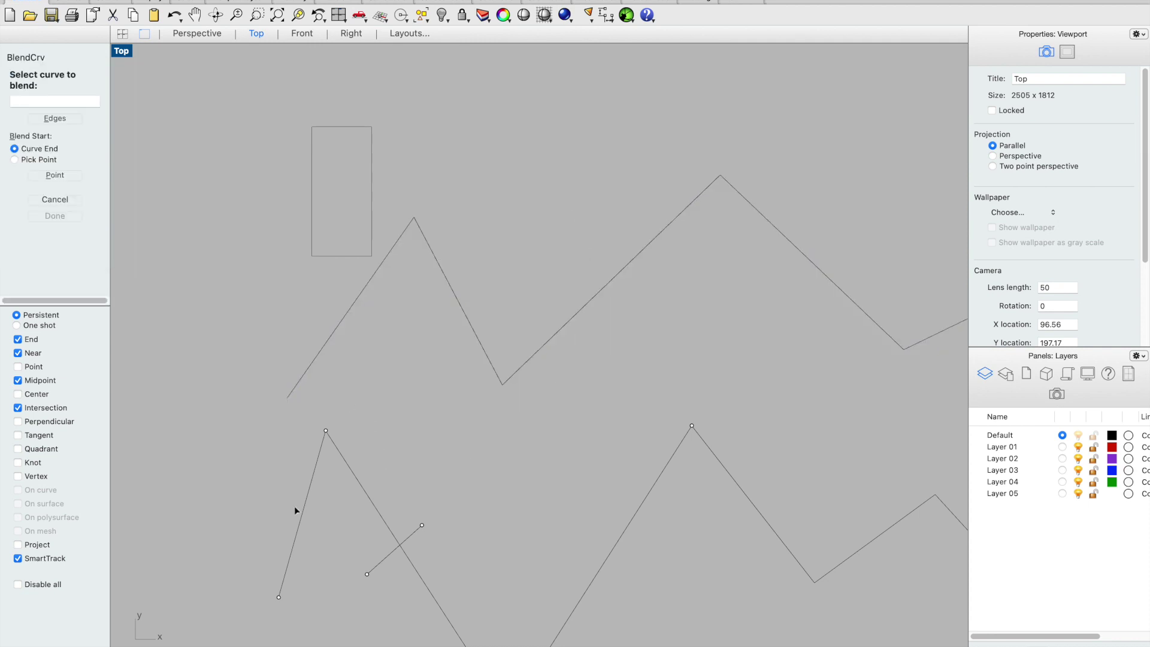
pyautogui.click(288, 574)
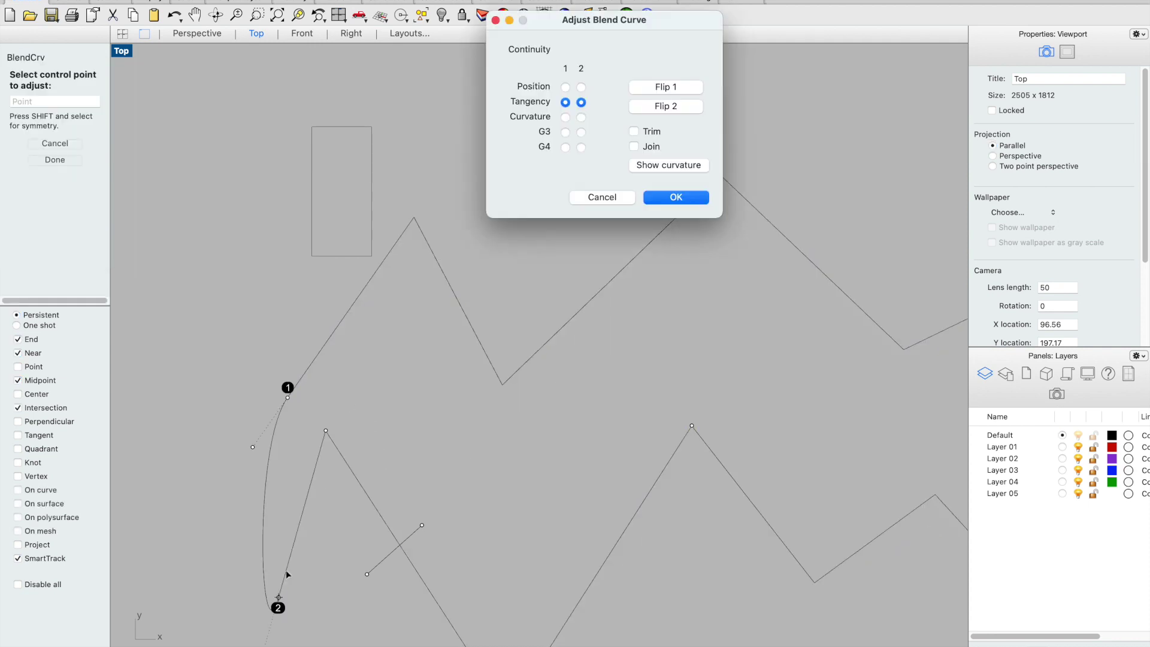
pyautogui.click(253, 448)
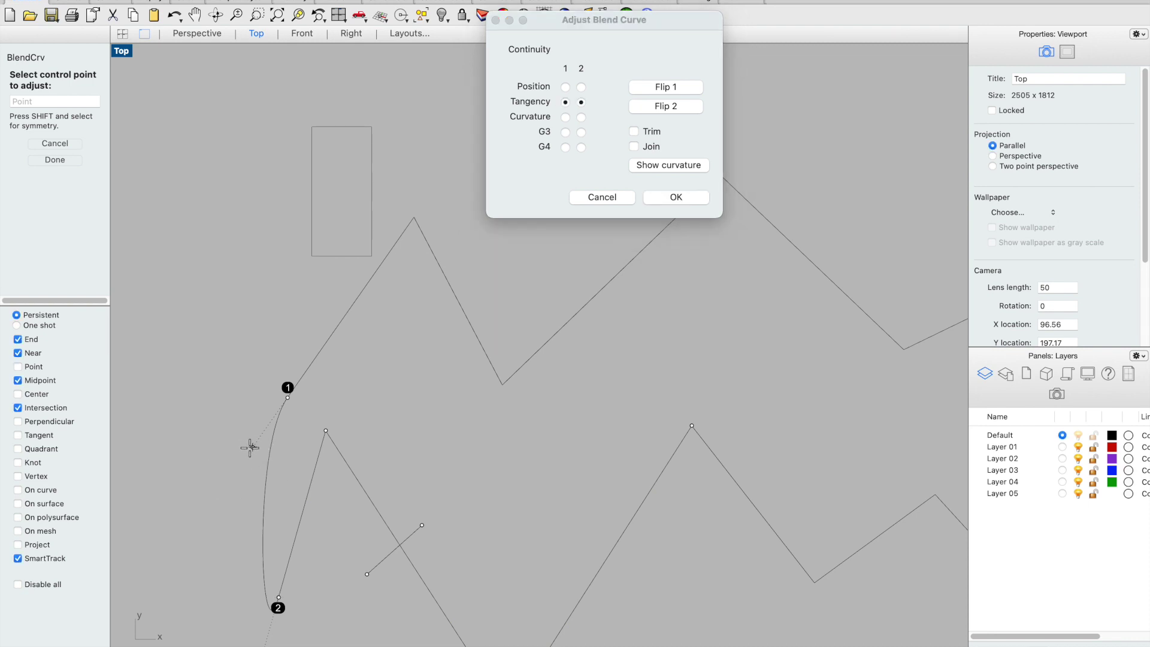
pyautogui.moveTo(251, 449); pyautogui.dragTo(230, 408)
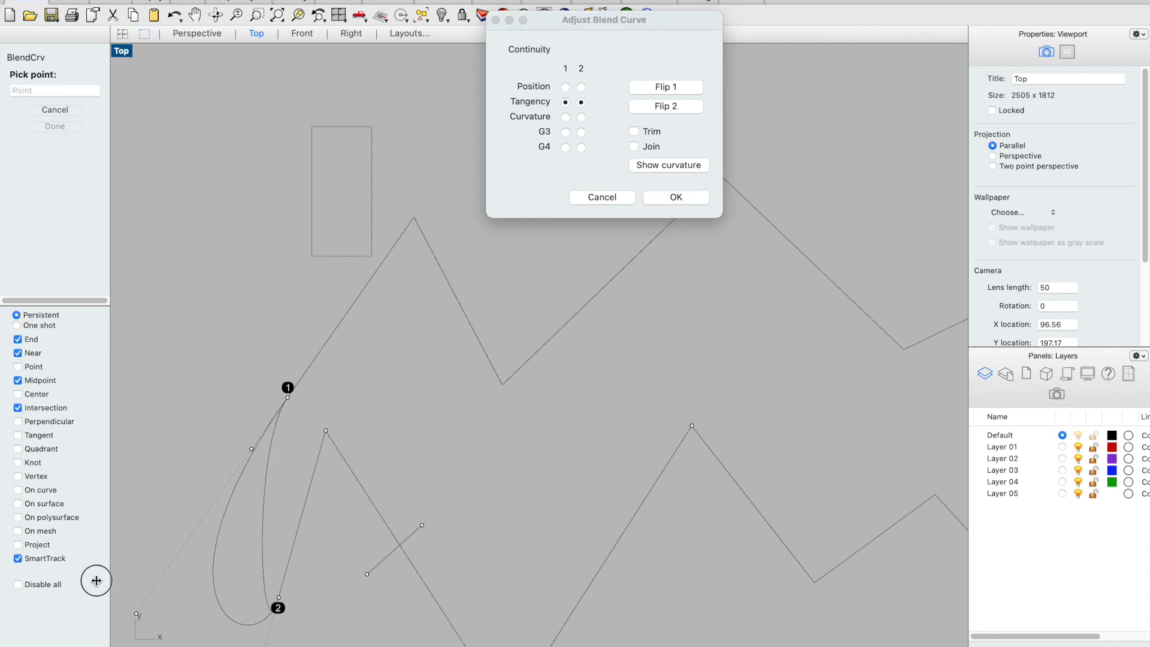
pyautogui.click(180, 550)
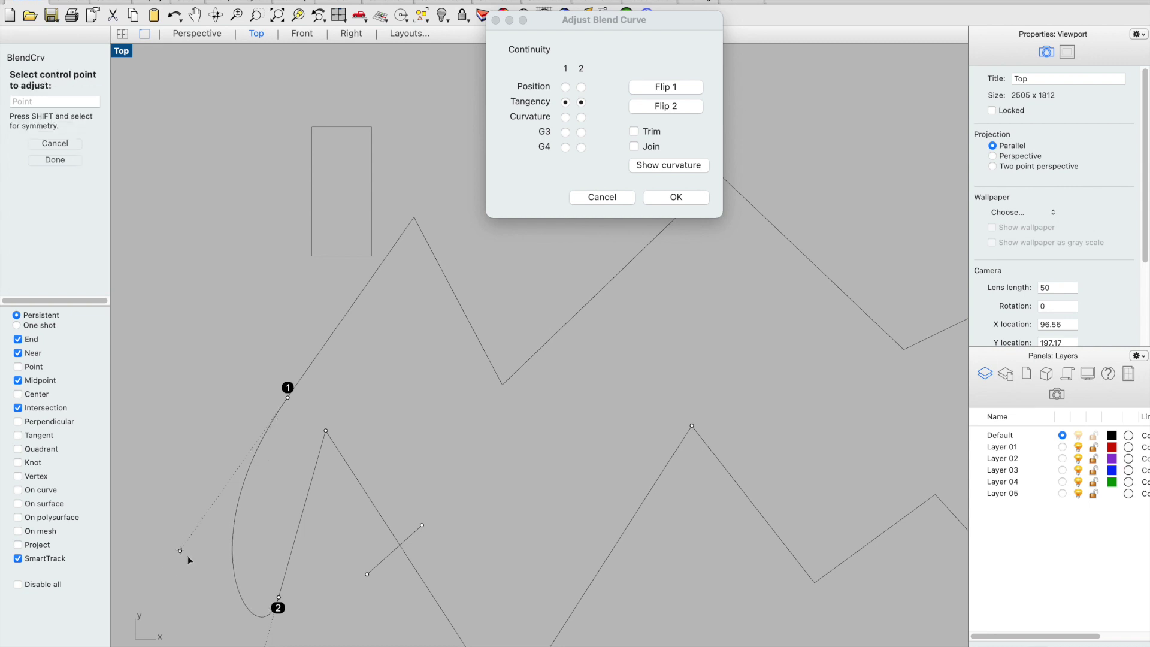
pyautogui.click(683, 196)
pyautogui.click(245, 282)
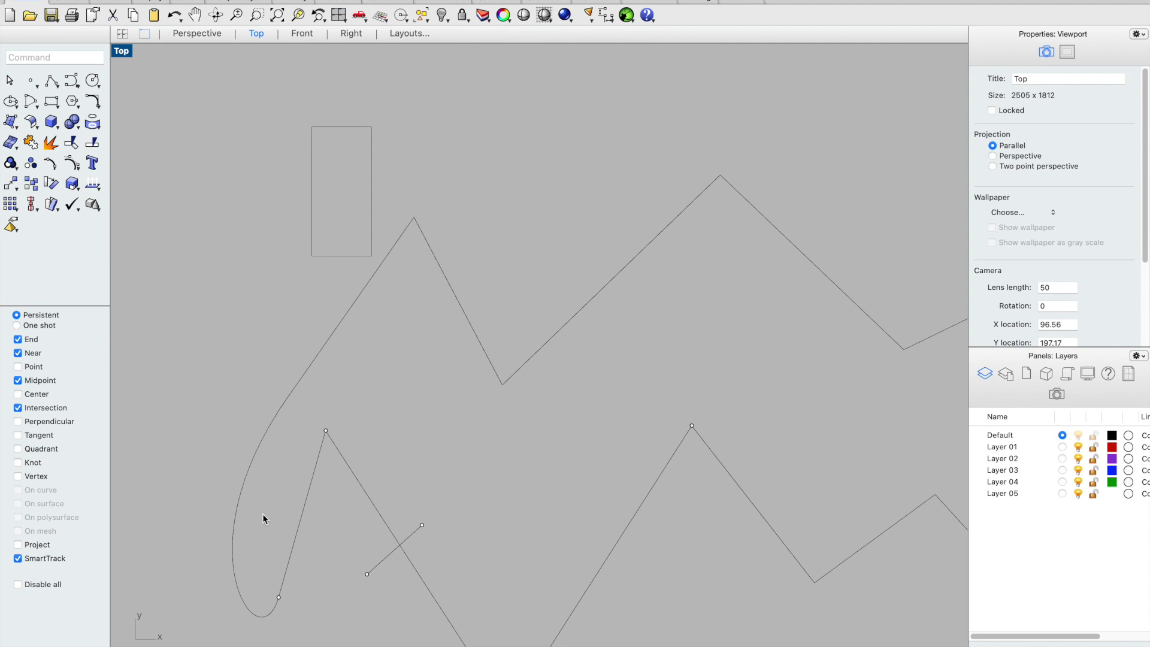
# Step: Show the edit points of the blend curve and allow control points in the selection filter
pyautogui.click(243, 482)
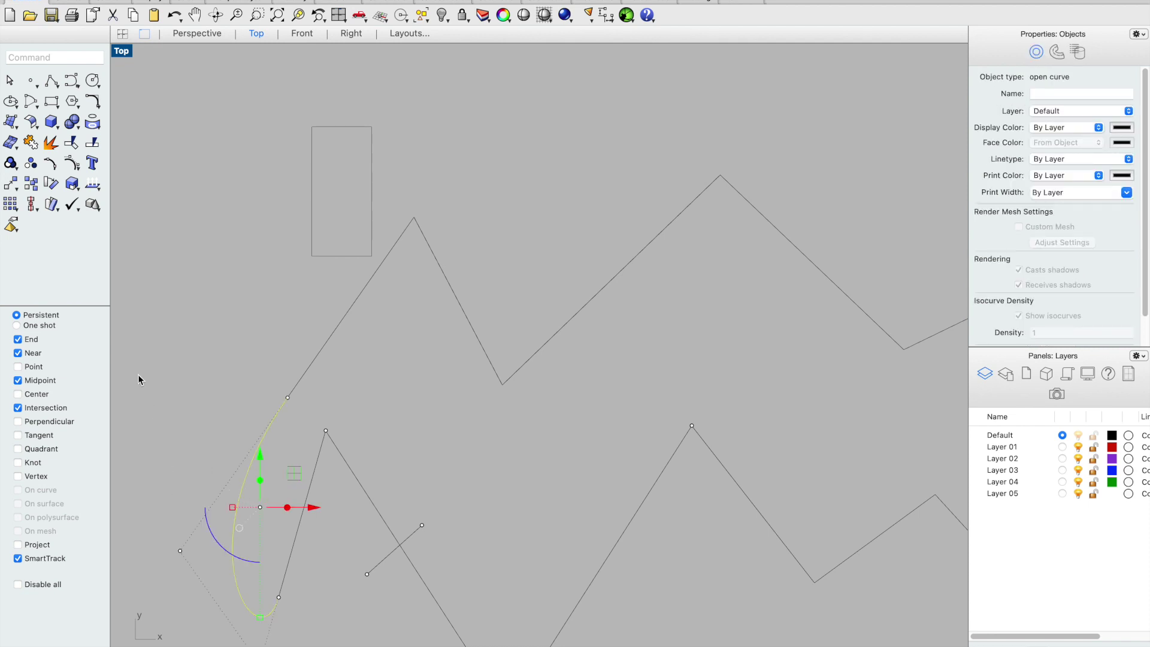
pyautogui.click(51, 164)
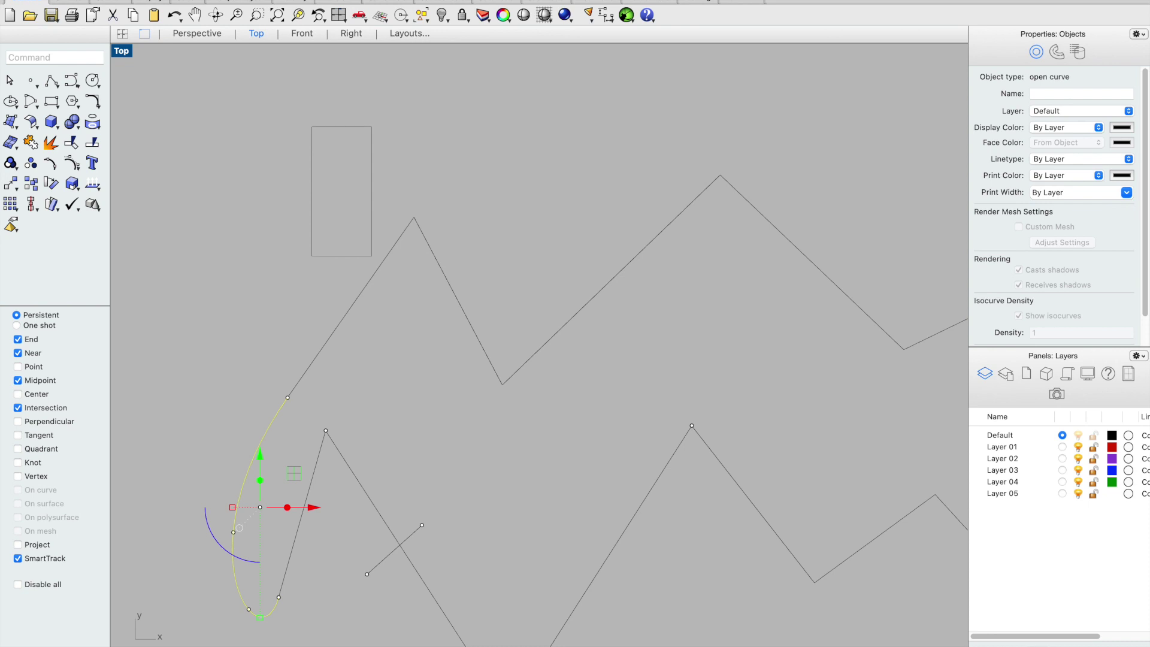
pyautogui.click(657, 15)
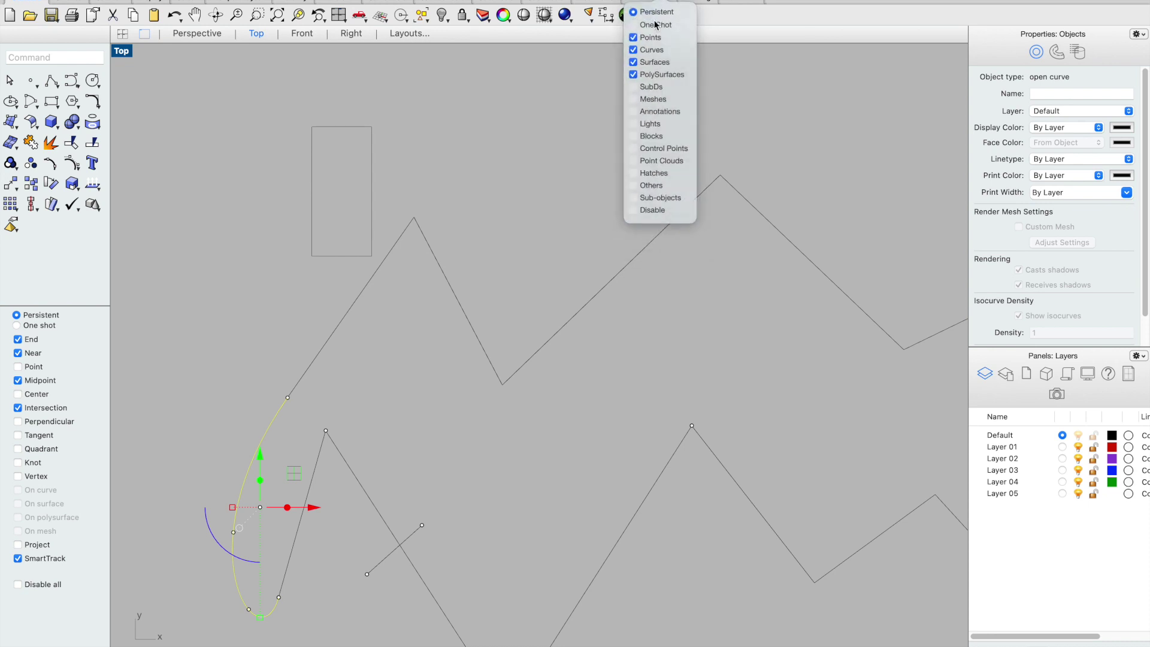
pyautogui.click(649, 149)
# Step: Move the edit point at the blend curve's leftmost bulge slightly outward to the left
pyautogui.click(197, 321)
pyautogui.click(232, 532)
pyautogui.moveTo(282, 531)
pyautogui.mouseDown()
pyautogui.moveTo(249, 533)
pyautogui.moveTo(271, 531)
pyautogui.mouseUp()
pyautogui.click(210, 325)
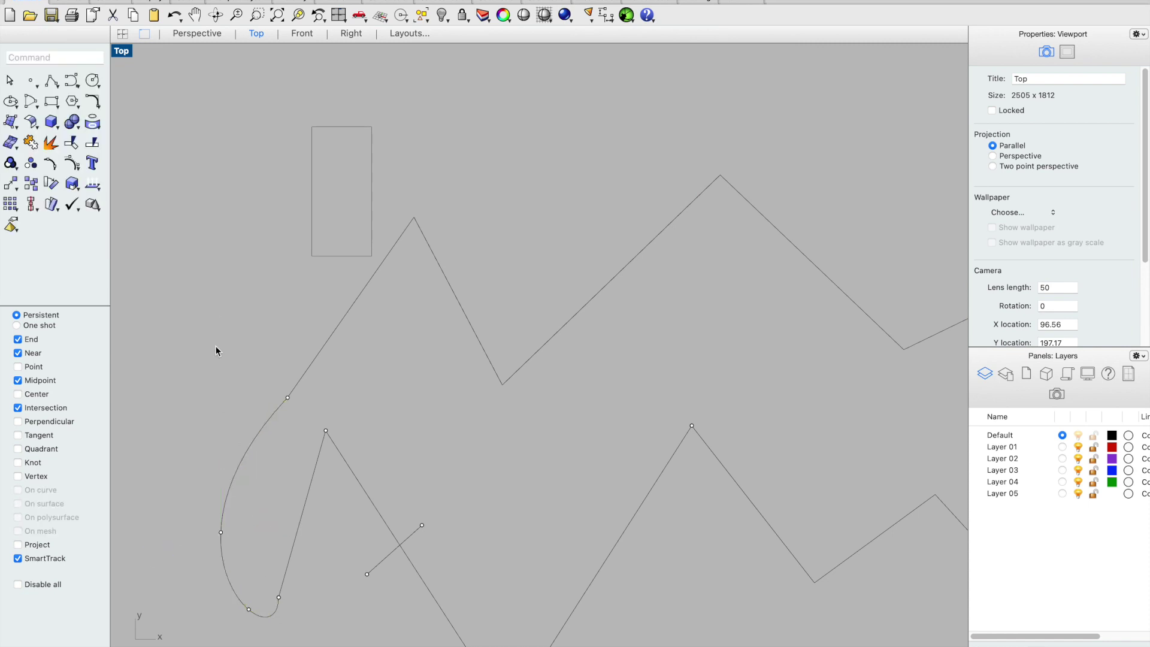
pyautogui.click(243, 461)
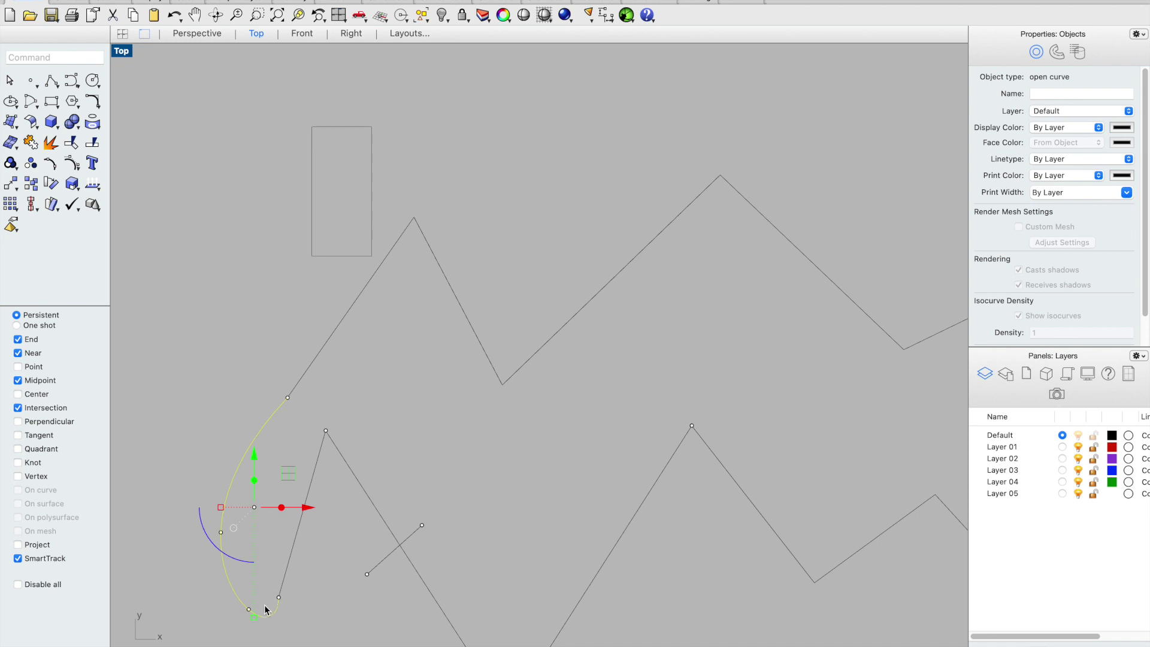
pyautogui.click(191, 338)
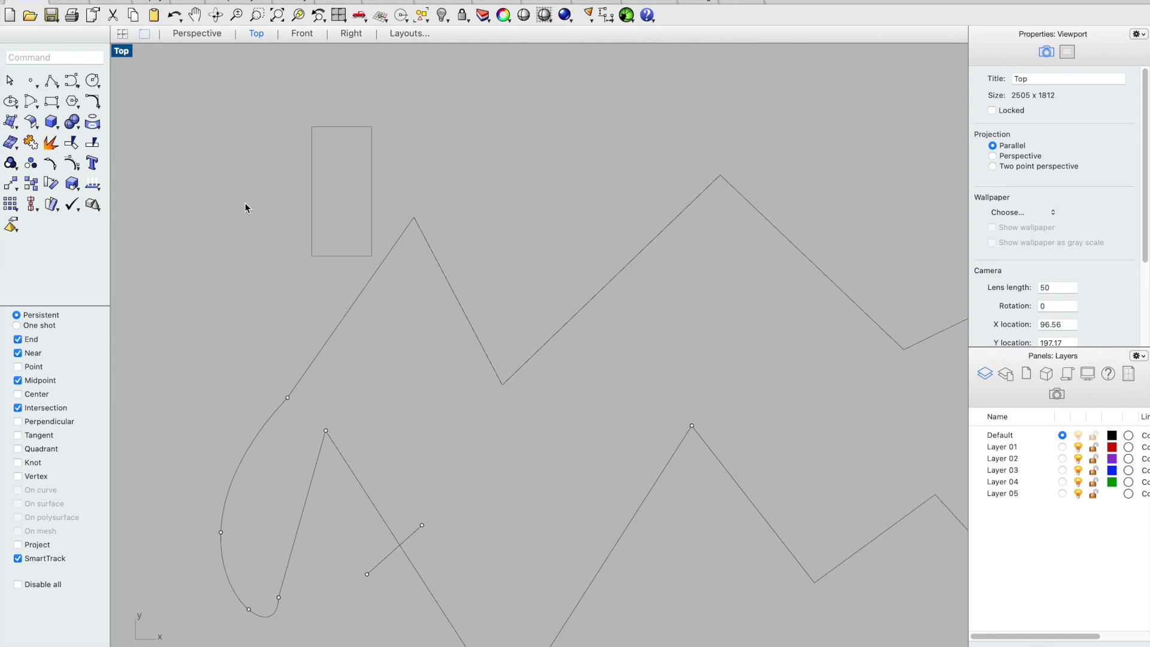
# Step: Rebuild the blend curve with a point count of 10 and degree 2
pyautogui.click(254, 433)
pyautogui.write('Rebuild')
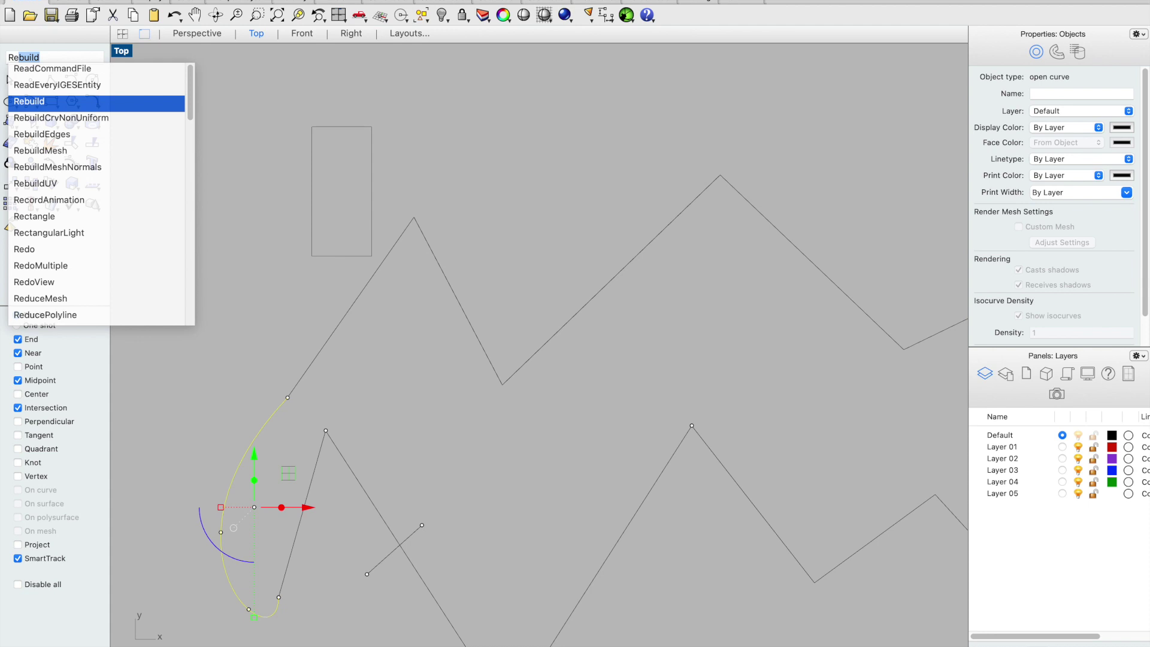
pyautogui.press('Return')
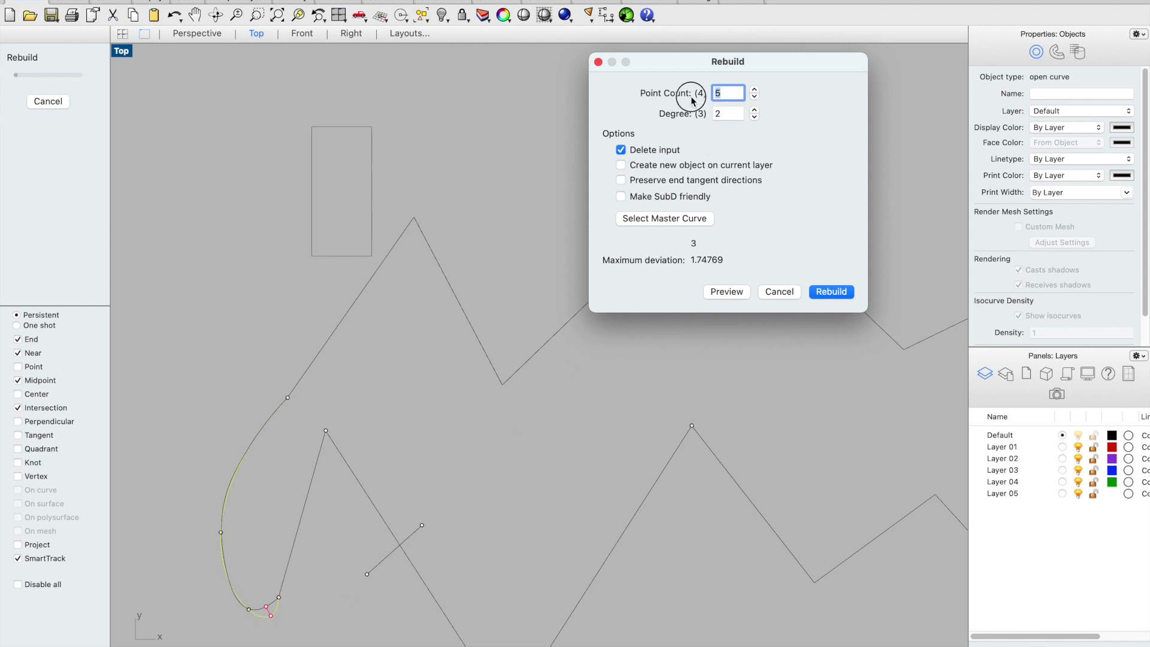
pyautogui.write('10')
pyautogui.press('Return')
pyautogui.click(197, 391)
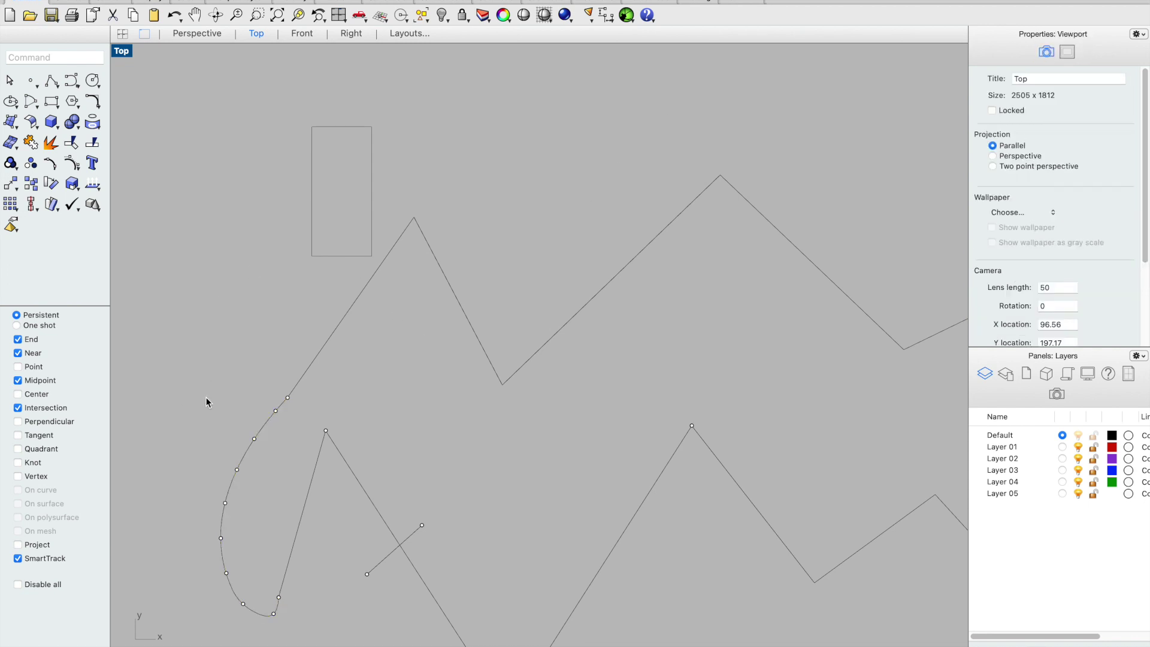
# Step: Make the rebuilt curve wavy by moving an upper edit point left and the middle edit point right
pyautogui.click(254, 439)
pyautogui.moveTo(305, 439); pyautogui.dragTo(288, 438)
pyautogui.click(221, 538)
pyautogui.moveTo(275, 538); pyautogui.dragTo(294, 535)
pyautogui.click(205, 416)
# Step: Apply SimplifyCrv to the wavy blend curve
pyautogui.click(254, 433)
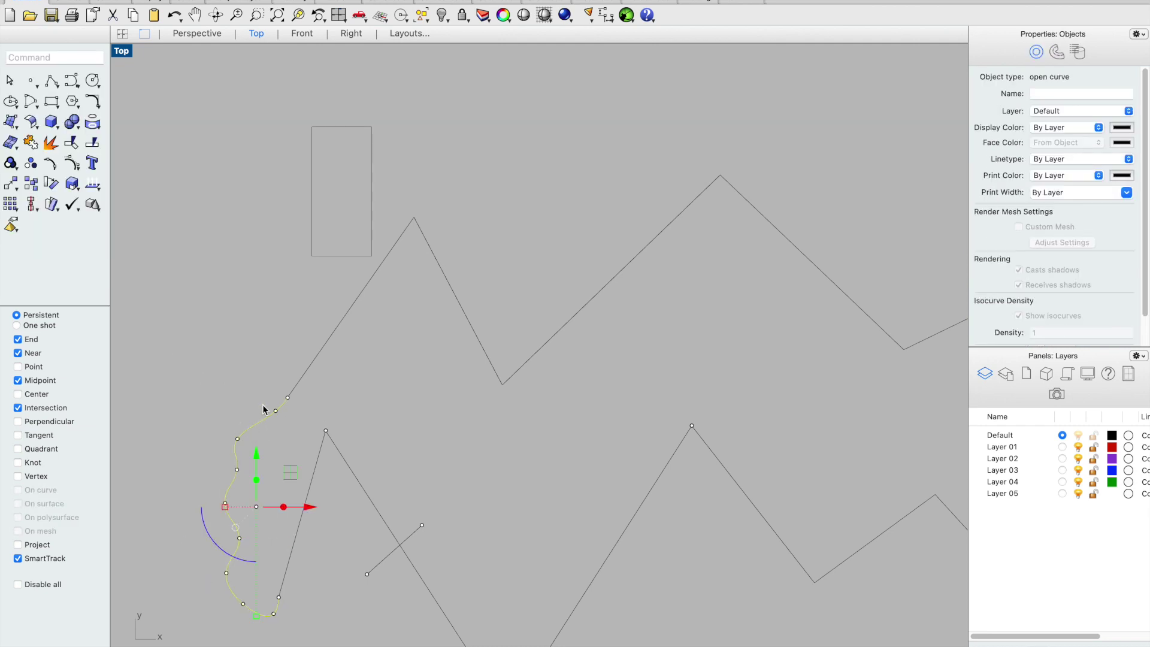
pyautogui.write('SimplifyCrv')
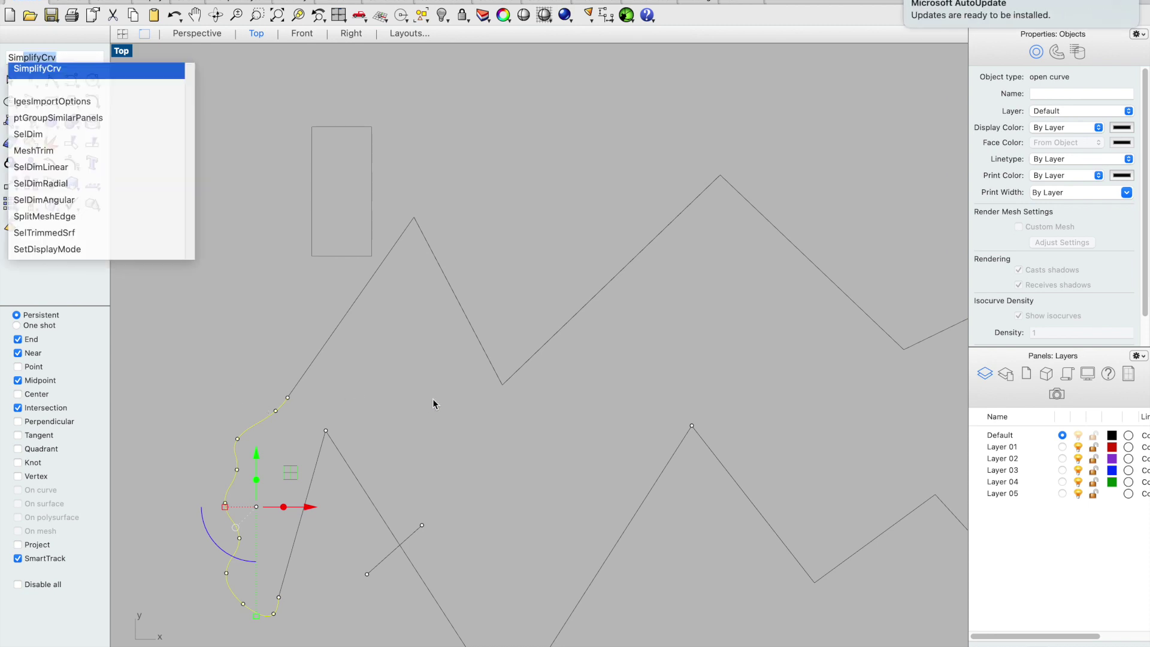
pyautogui.press('Return')
# Step: Preview a rebuild of the wavy curve with a point count of 5
pyautogui.write('Rebuild')
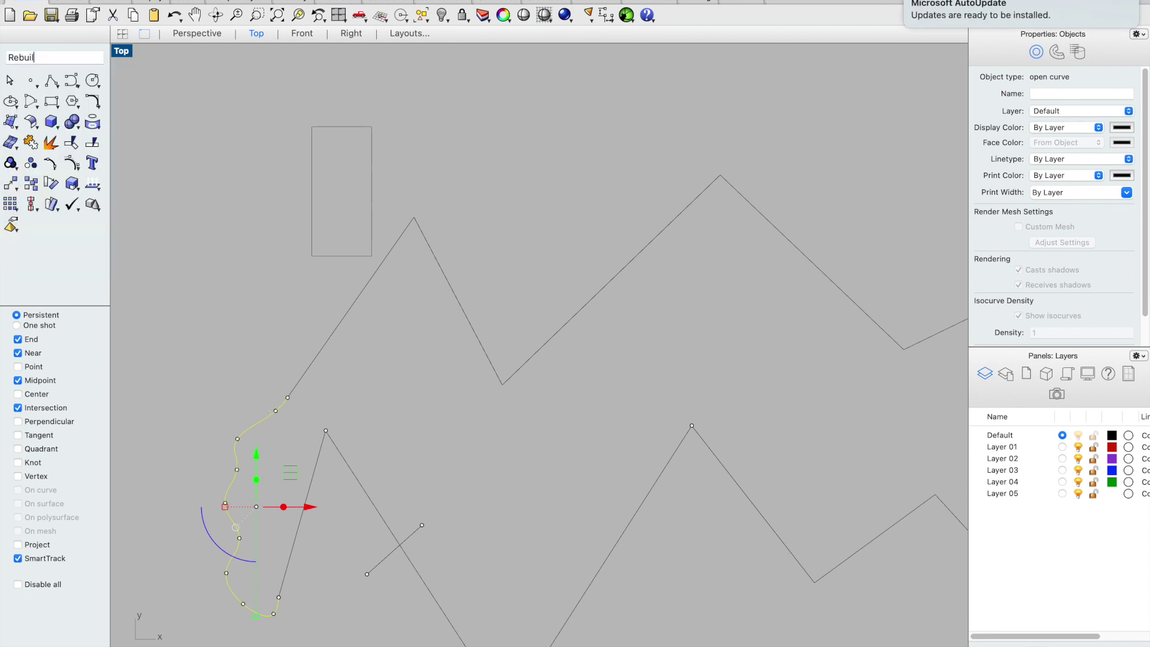
pyautogui.press('Return')
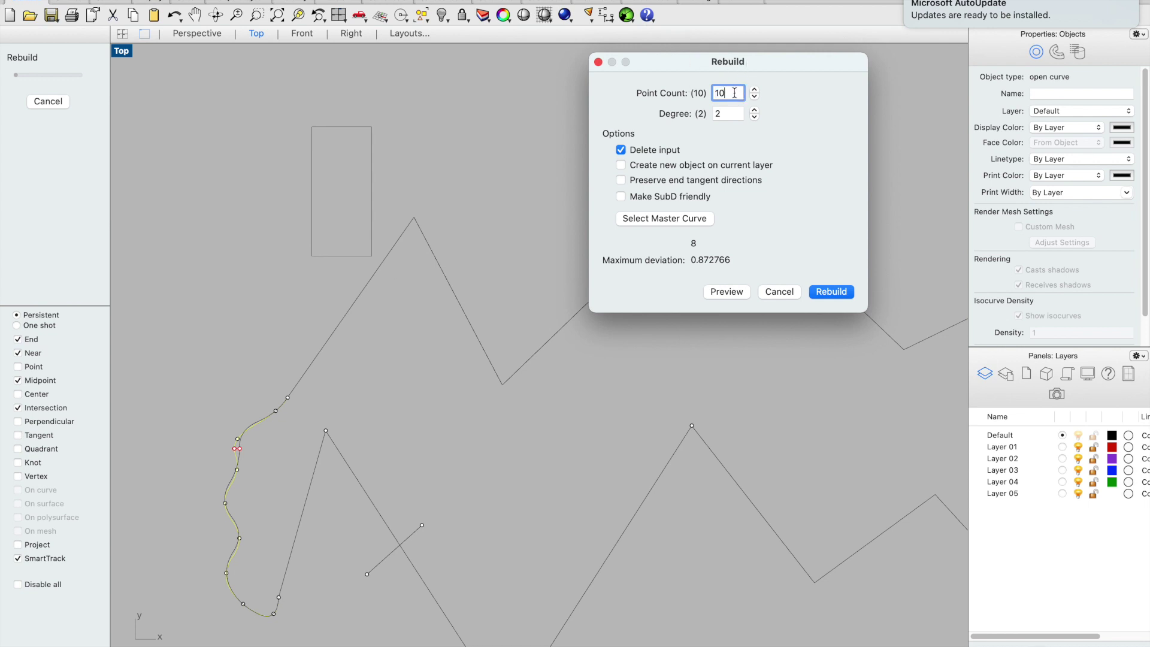
pyautogui.write('3')
pyautogui.press('BackSpace')
pyautogui.write('5')
pyautogui.click(721, 292)
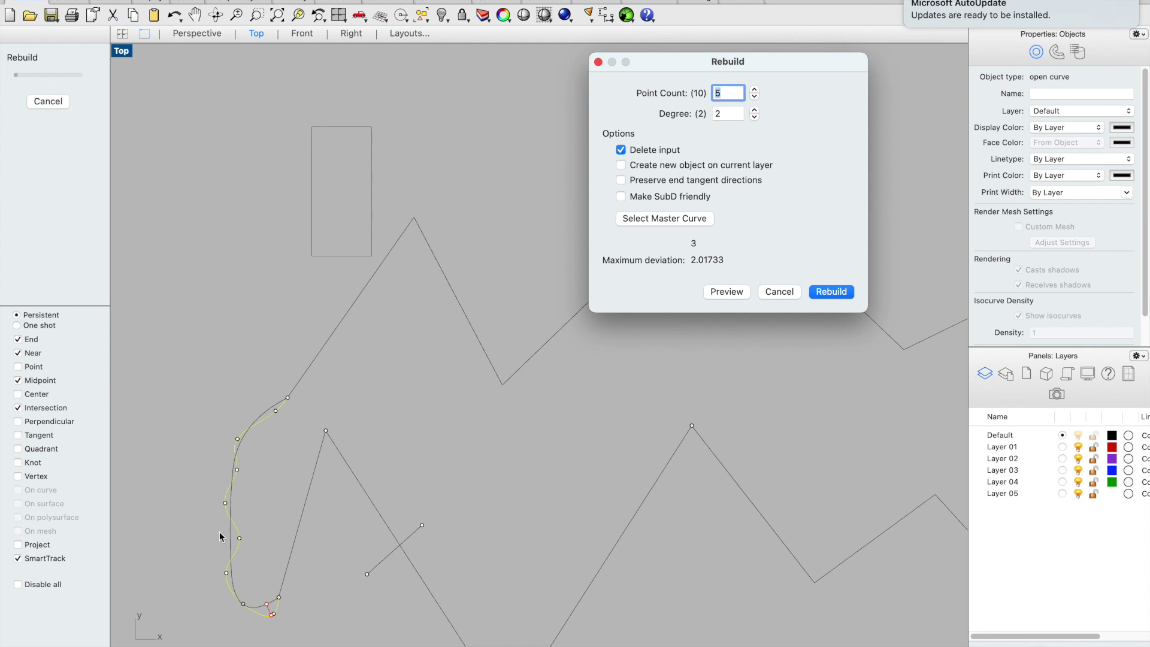
# Step: Rebuild the wavy curve with 10 points and degree 1, and undo that rebuild
pyautogui.moveTo(735, 92); pyautogui.dragTo(652, 98)
pyautogui.write('10')
pyautogui.press('Tab')
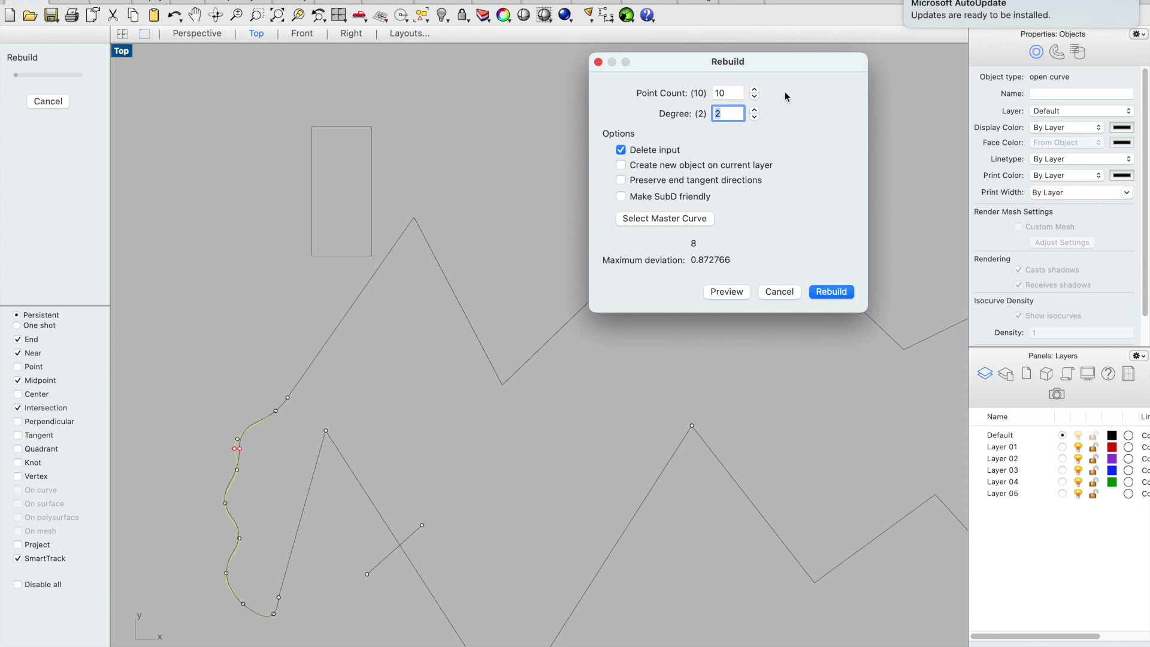
pyautogui.write('1')
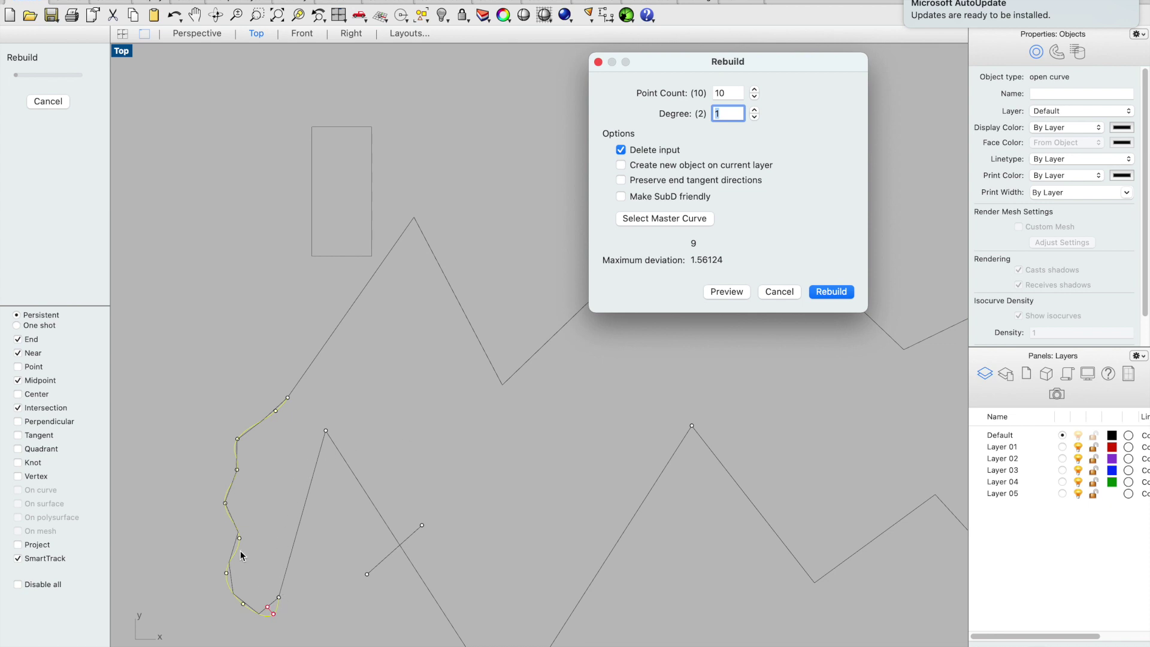
pyautogui.click(830, 293)
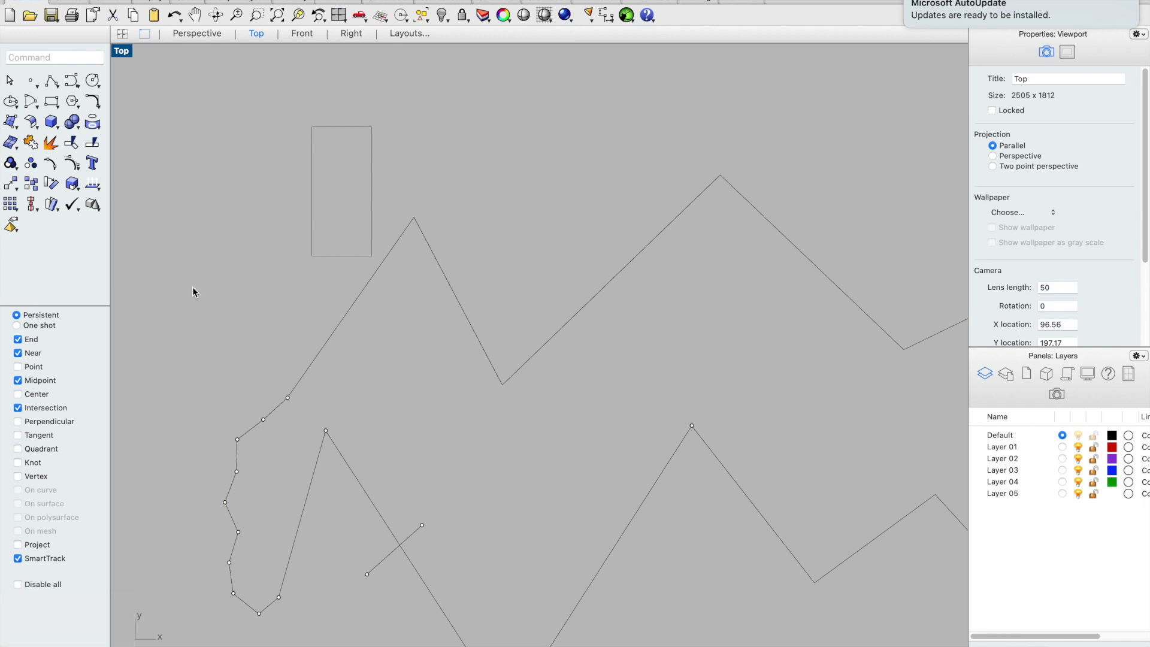
pyautogui.press('super+z')
pyautogui.click(213, 309)
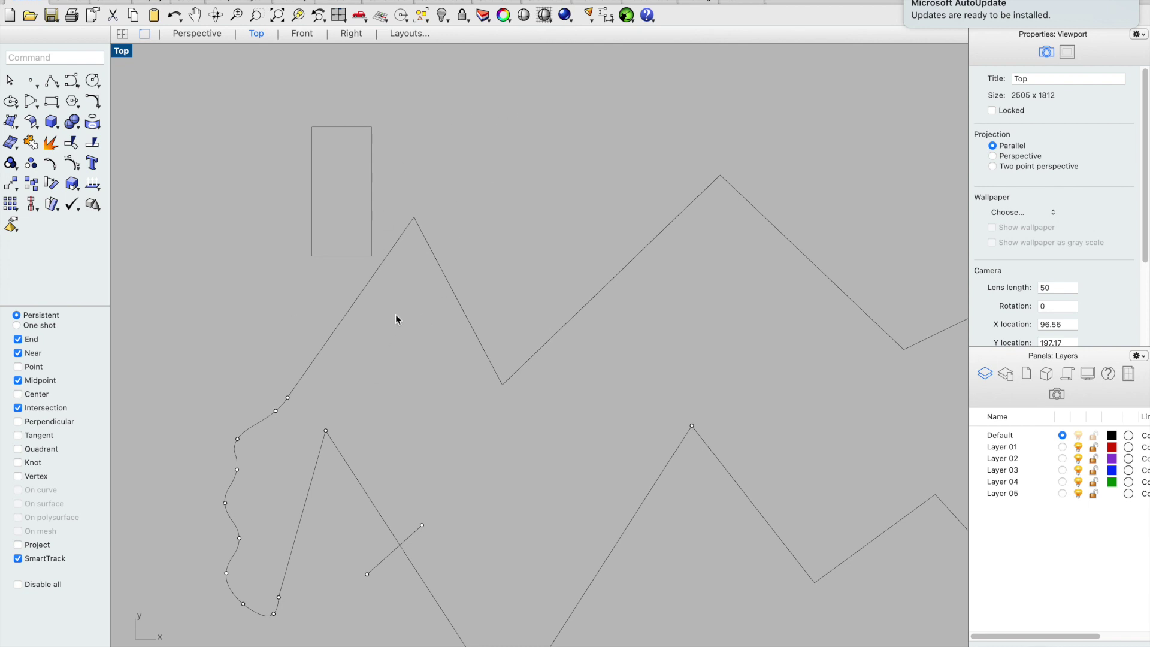
# Step: Draw a straight line joining the two peaks of the upper zigzag polyline
pyautogui.click(463, 318)
pyautogui.click(529, 159)
pyautogui.click(436, 606)
pyautogui.click(447, 227)
pyautogui.click(52, 80)
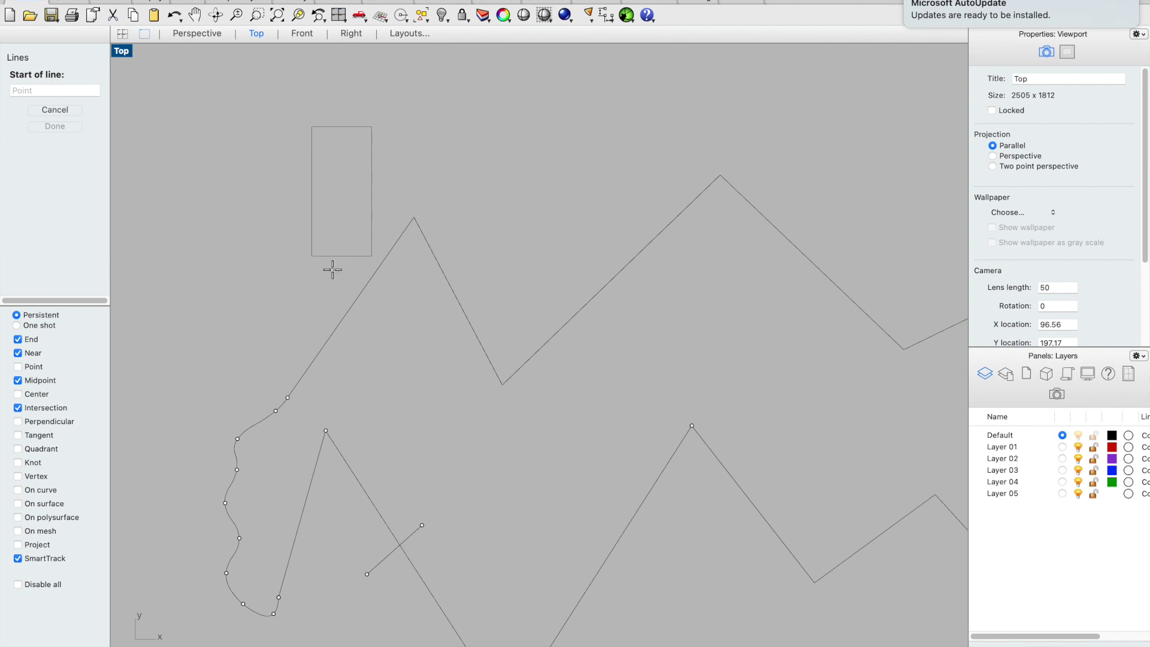
pyautogui.click(413, 216)
pyautogui.click(721, 175)
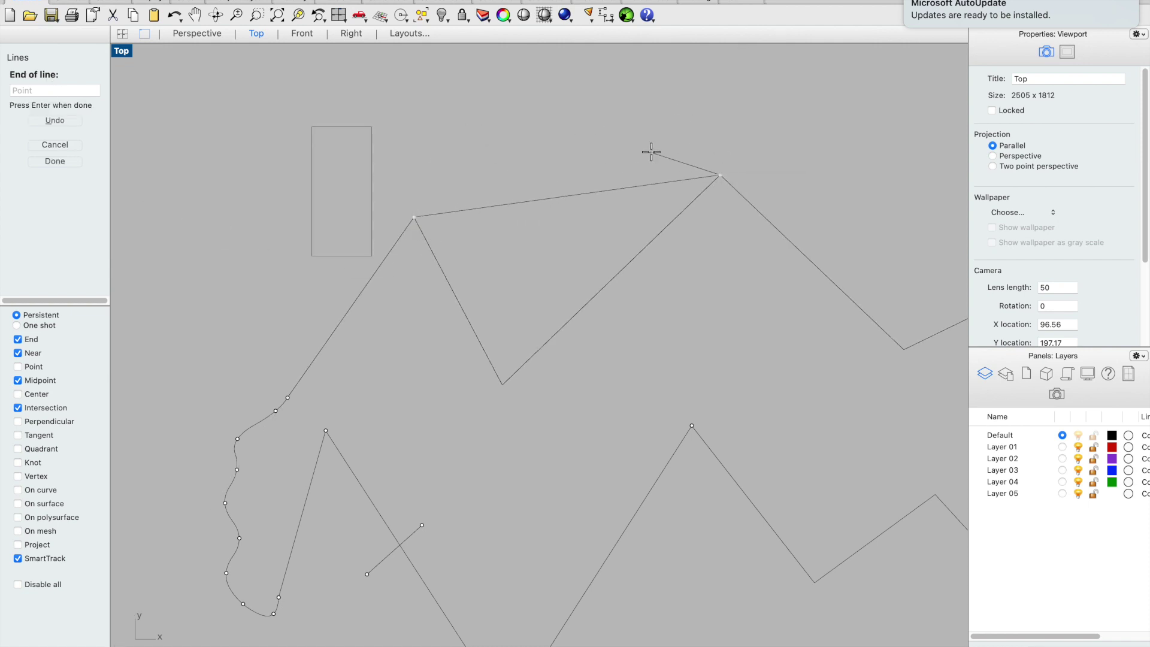
pyautogui.press('Return')
pyautogui.click(614, 193)
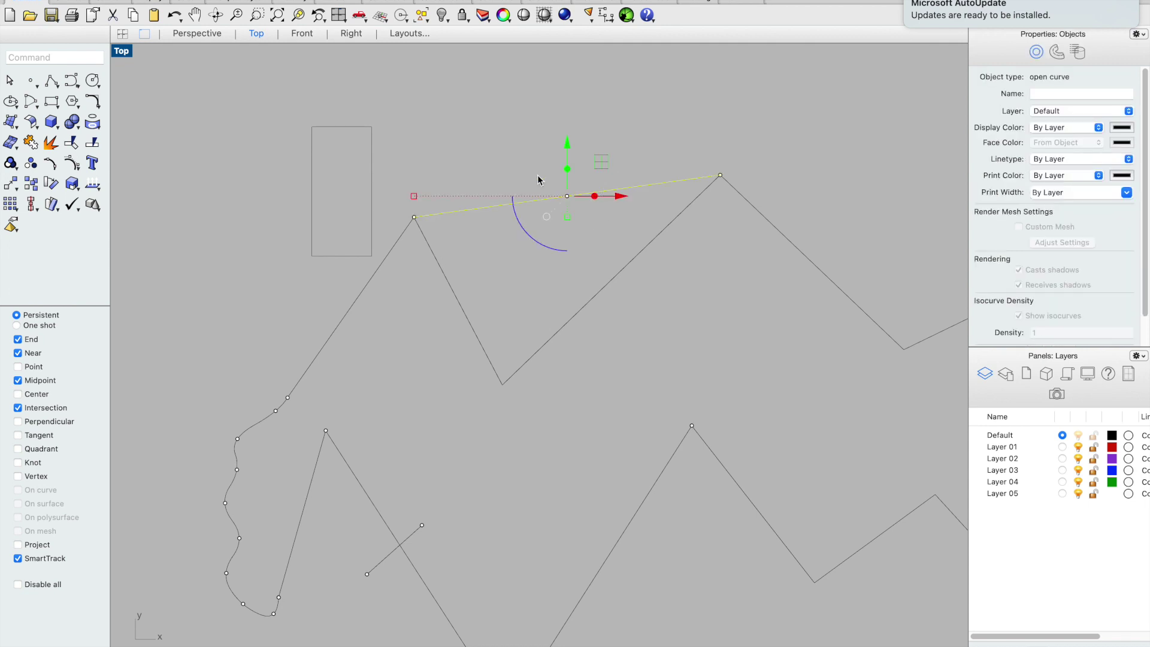
pyautogui.click(651, 138)
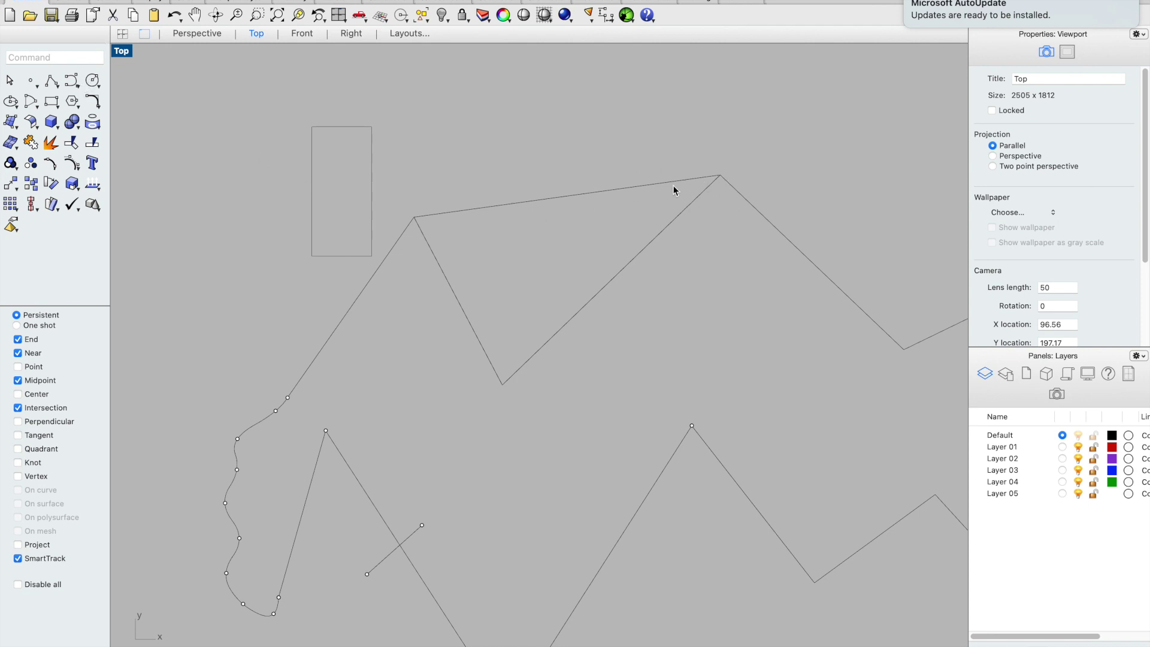
# Step: Rebuild the line between the two peaks with a point count of 3 and degree 2, deleting the input
pyautogui.click(639, 191)
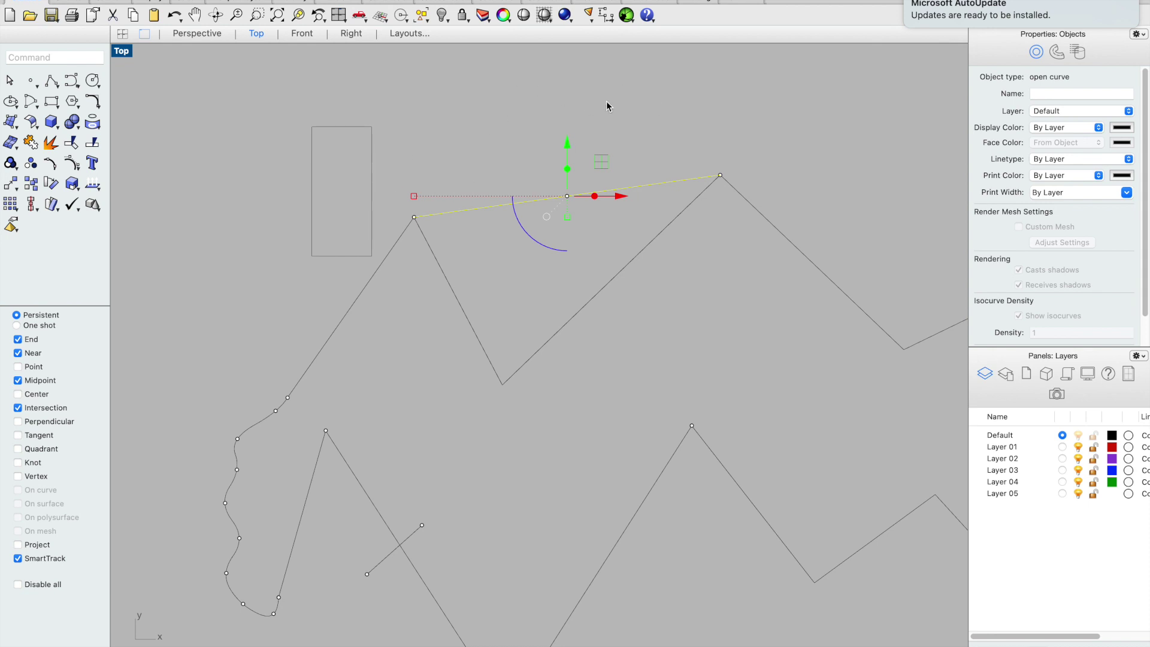
pyautogui.write('Rebuild')
pyautogui.press('Return')
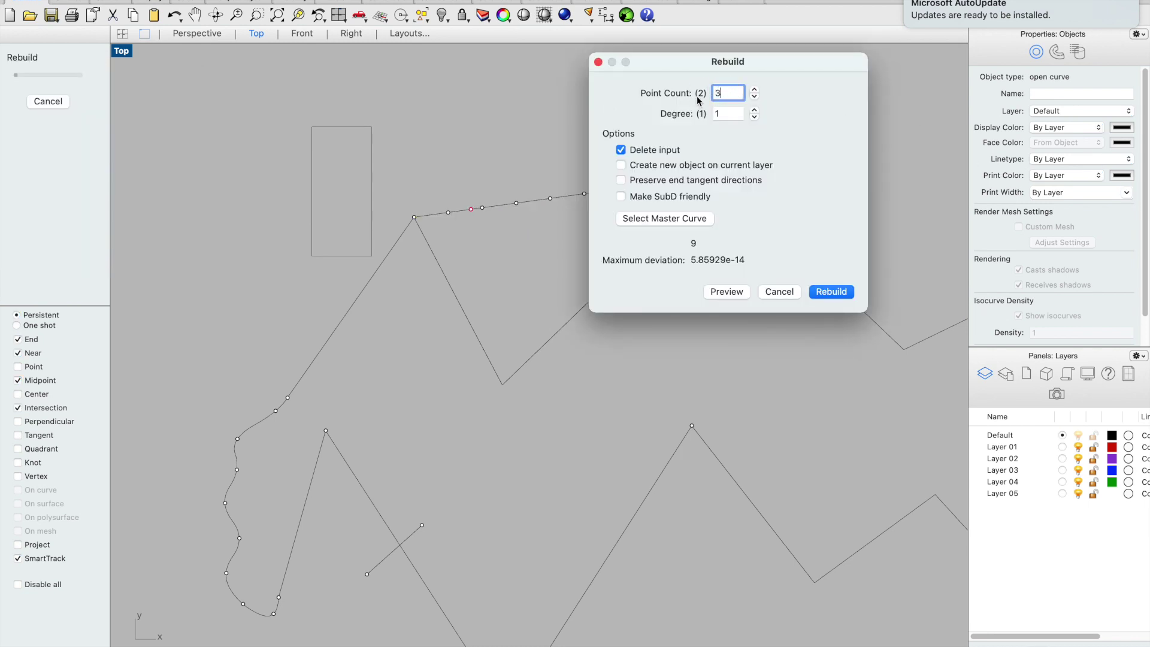
pyautogui.press('Tab')
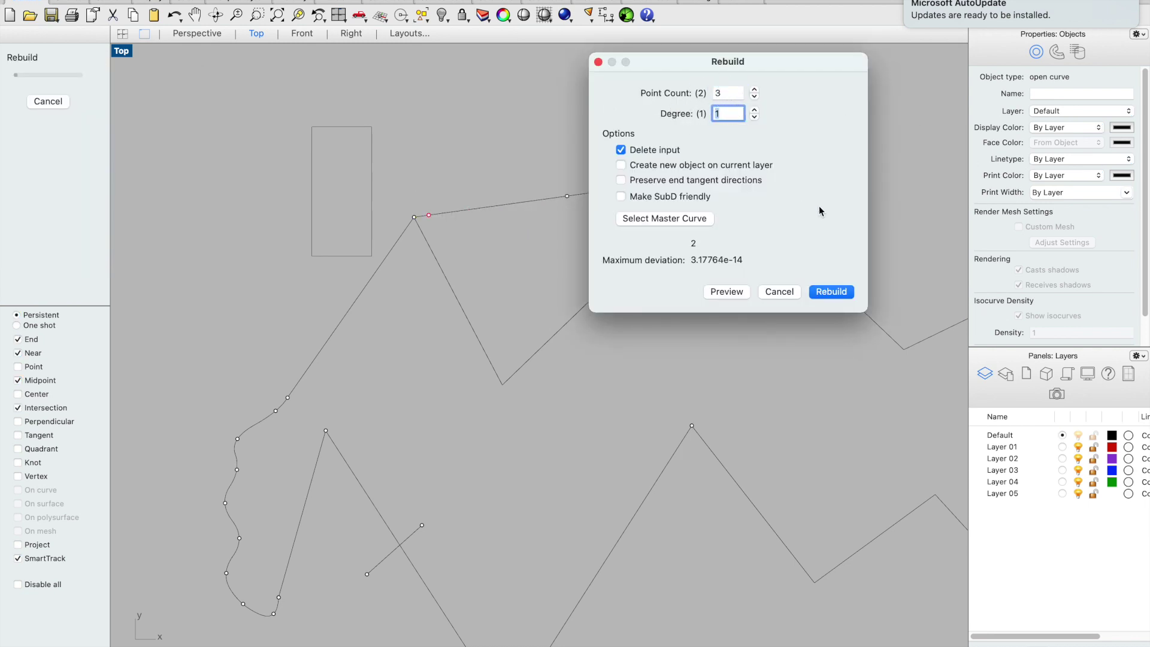
pyautogui.write('2')
pyautogui.click(731, 292)
pyautogui.moveTo(770, 60); pyautogui.dragTo(937, 64)
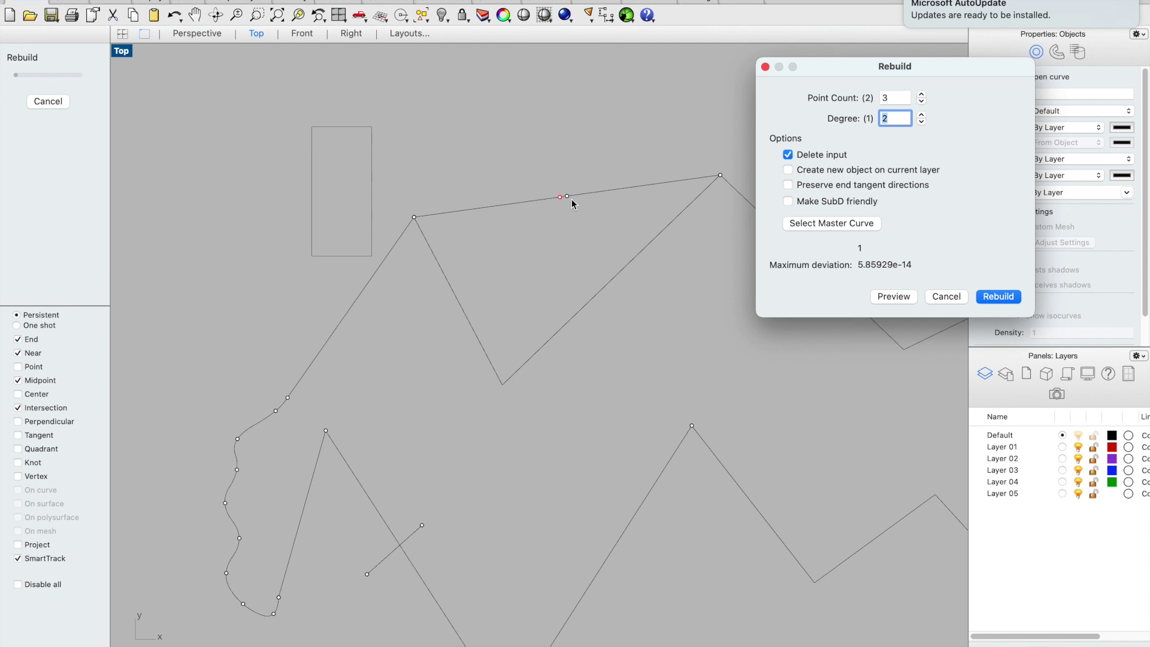
pyautogui.click(998, 295)
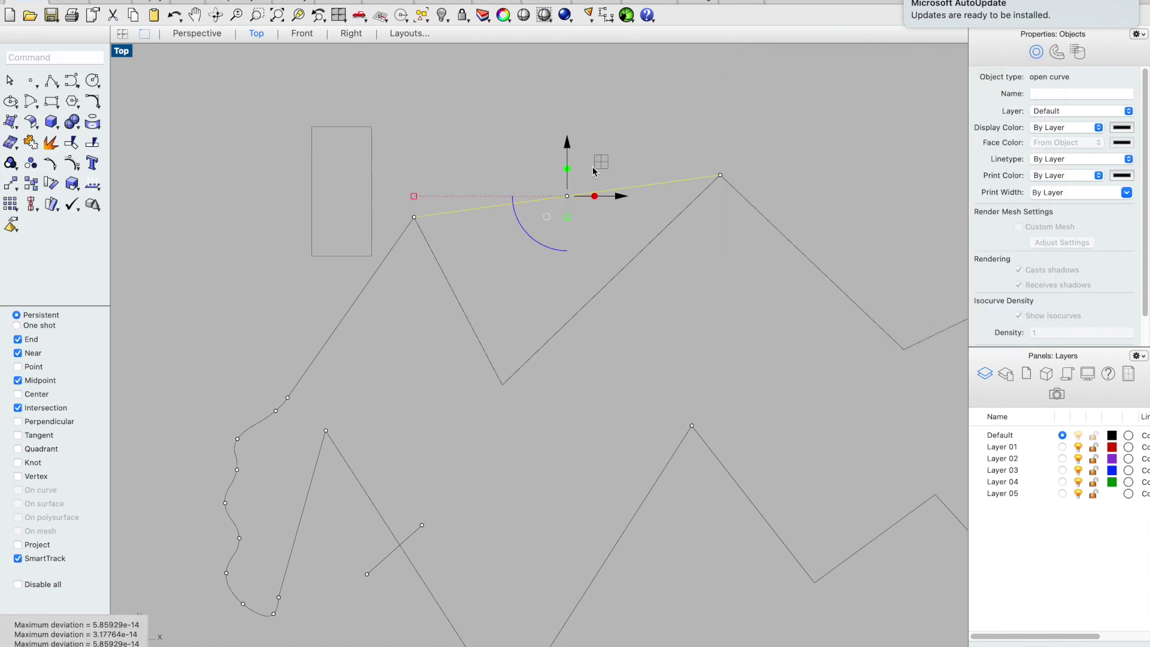
# Step: Raise the rebuilt line's middle control point to bend the line into a tall arch
pyautogui.click(535, 182)
pyautogui.click(515, 203)
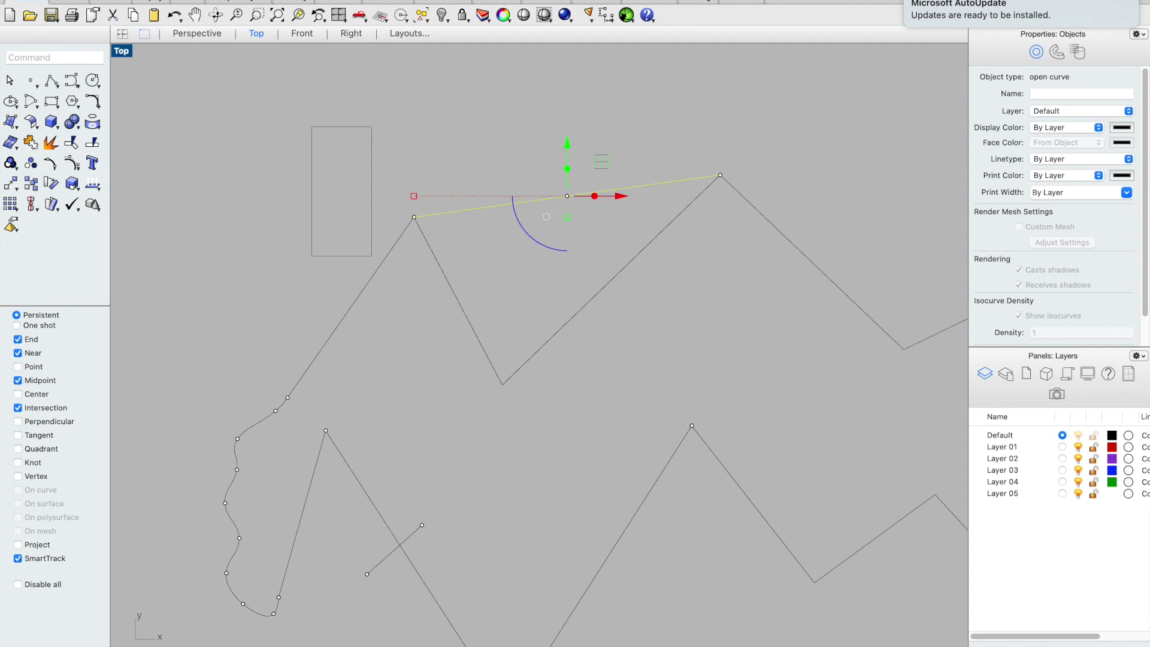
pyautogui.click(497, 137)
pyautogui.click(576, 195)
pyautogui.press('Escape')
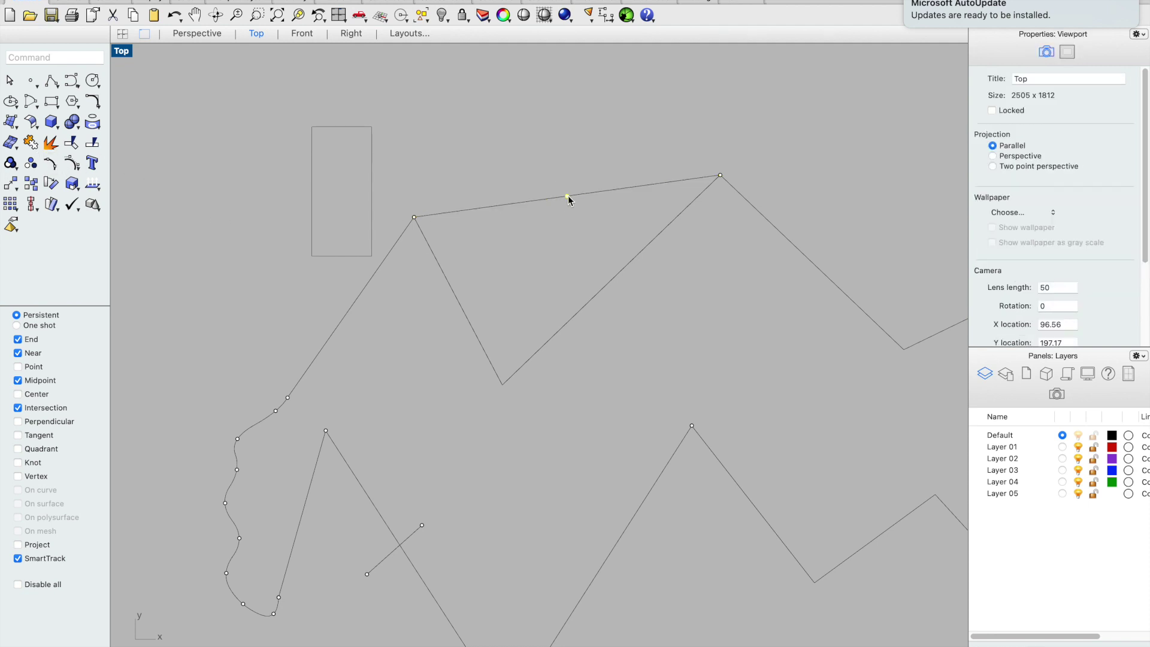
pyautogui.click(567, 195)
pyautogui.moveTo(567, 142); pyautogui.dragTo(548, 18)
pyautogui.click(576, 171)
pyautogui.click(566, 71)
# Step: Use Move to bring the arch's middle control point back down, flattening the curve between the two peaks
pyautogui.click(51, 57)
pyautogui.write('Move')
pyautogui.press('Return')
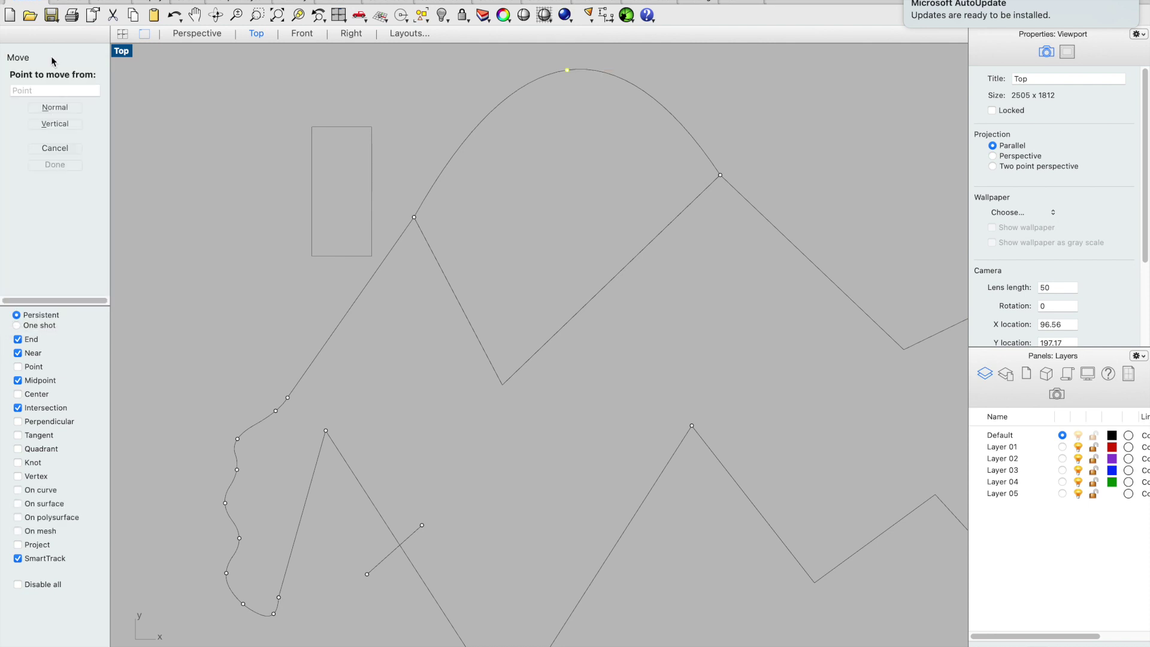
pyautogui.click(568, 70)
pyautogui.click(591, 191)
pyautogui.press('Escape')
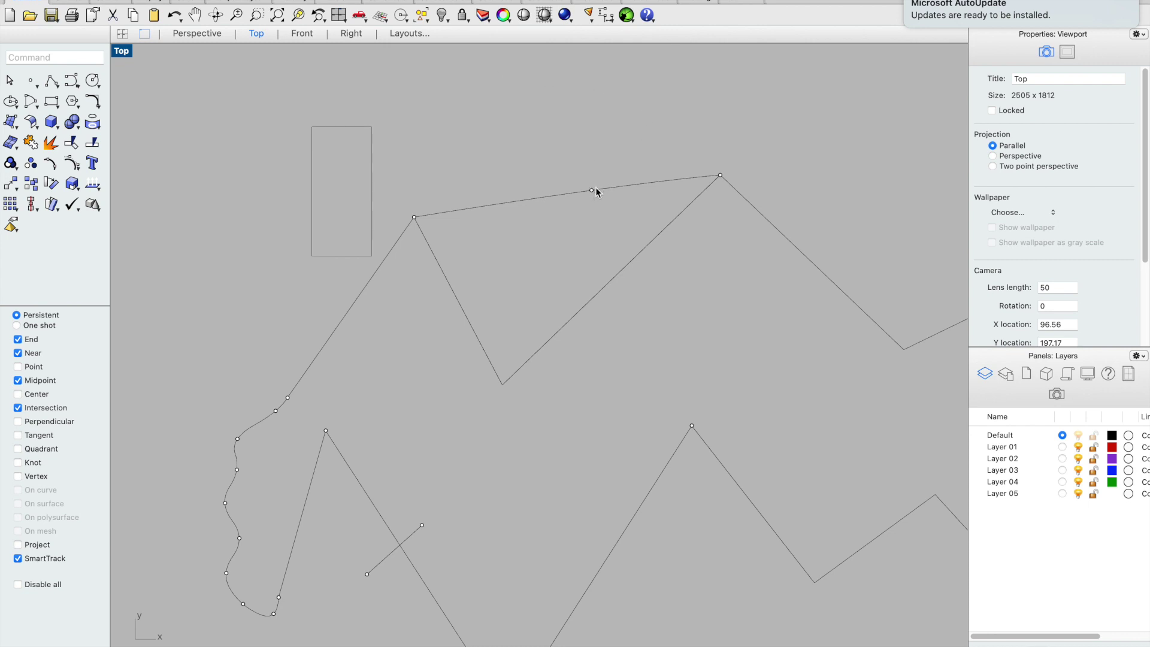
# Step: Move the flattened curve by its left endpoint to just above the rectangle's upper-right corner, and undo the move
pyautogui.click(522, 200)
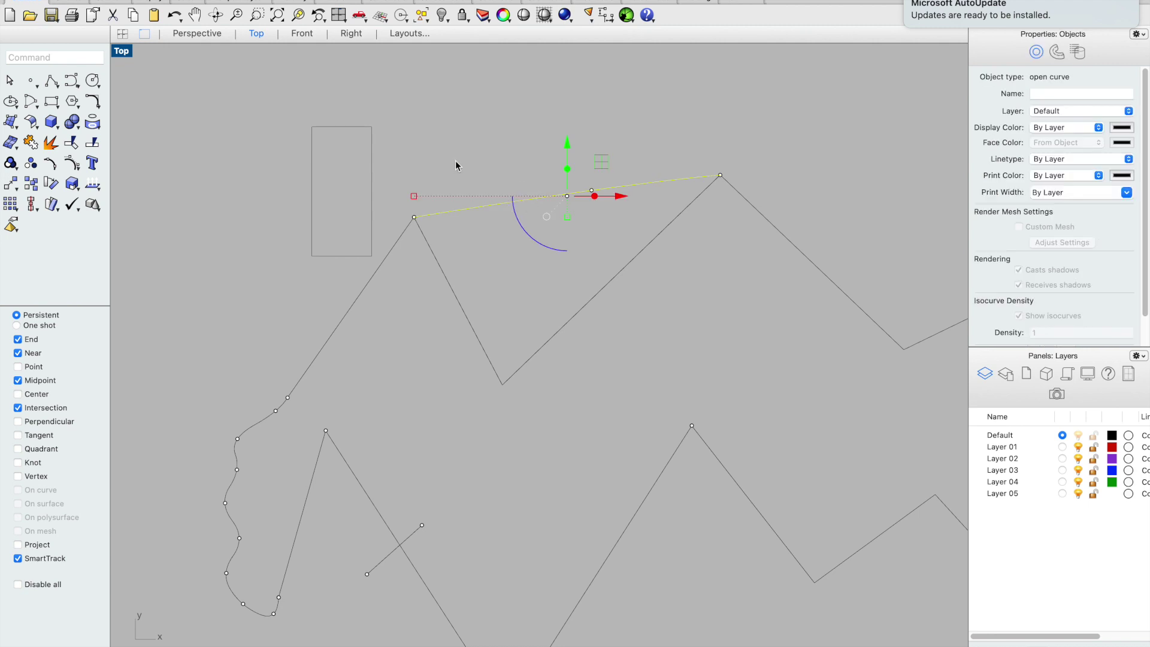
pyautogui.write('Move')
pyautogui.press('Return')
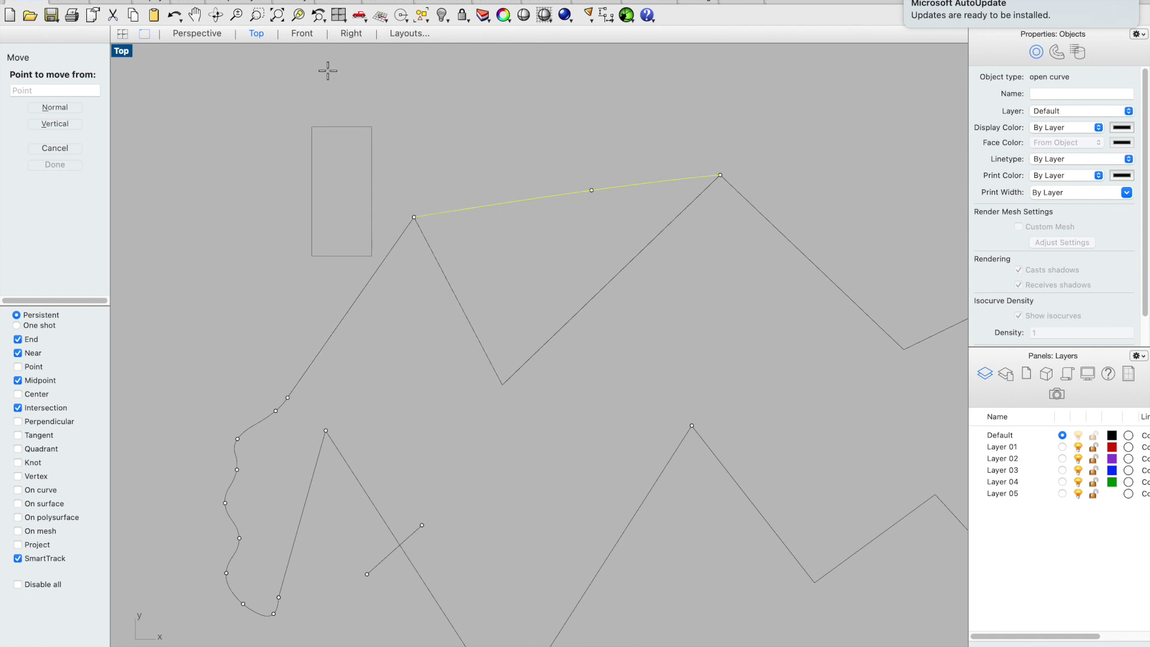
pyautogui.click(414, 214)
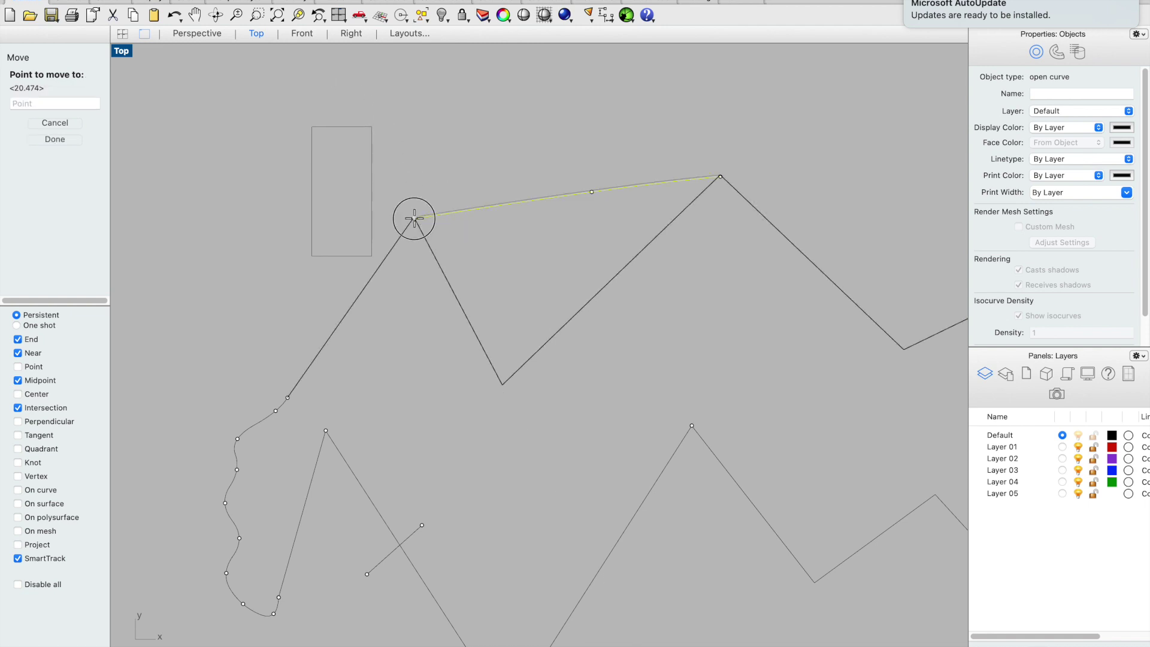
pyautogui.click(371, 95)
pyautogui.hotkey('ctrl', 'z')
pyautogui.click(441, 115)
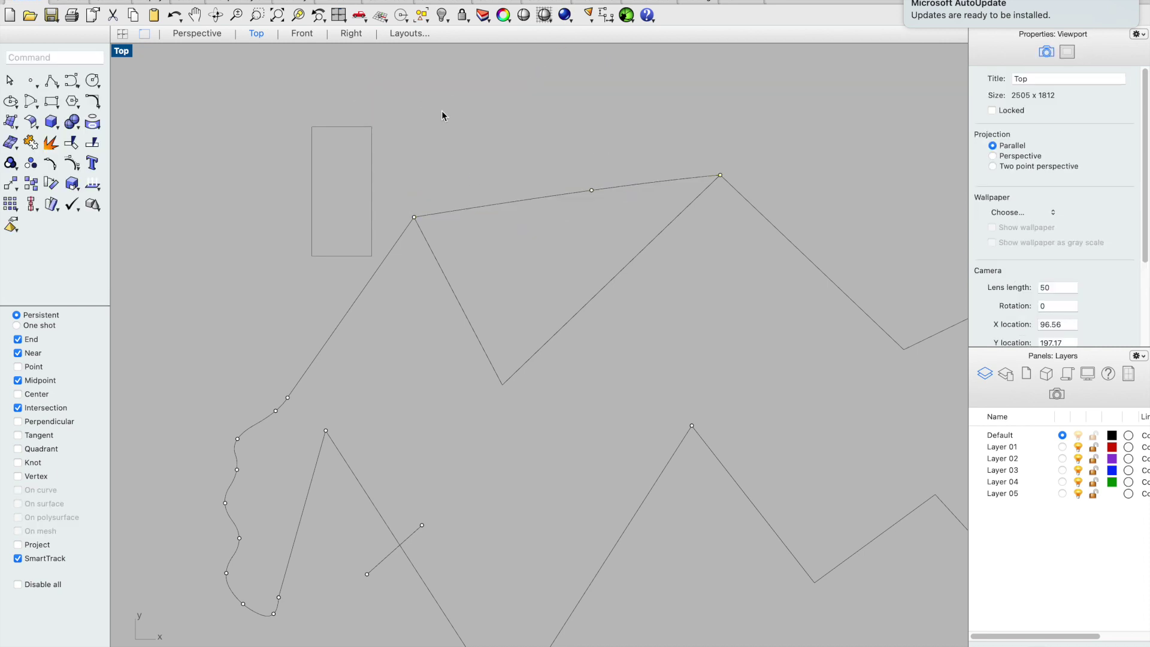
# Step: Move the curve up and left using a free base point below it, and return it to its place between the peaks
pyautogui.click(469, 204)
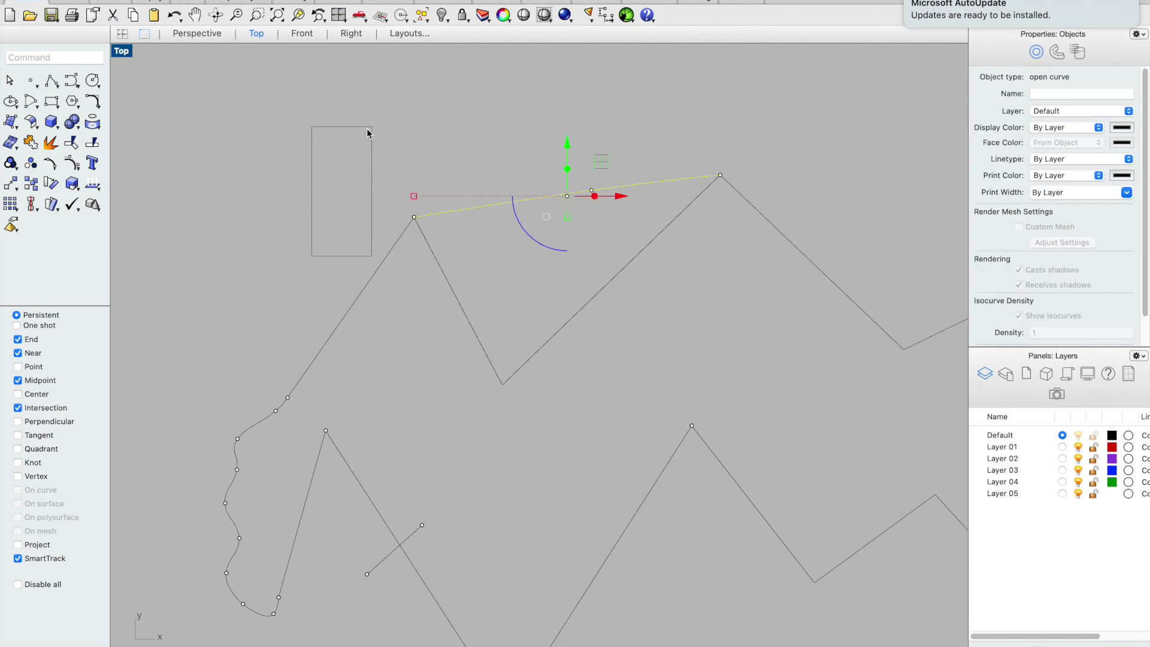
pyautogui.write('Move')
pyautogui.press('Return')
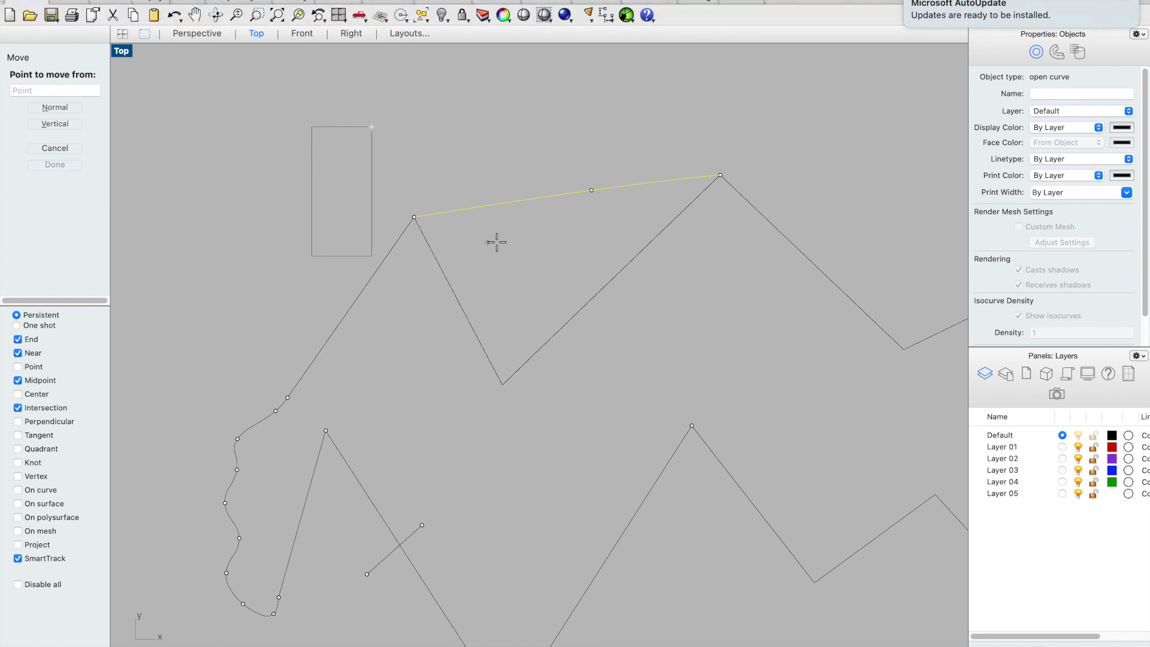
pyautogui.click(514, 249)
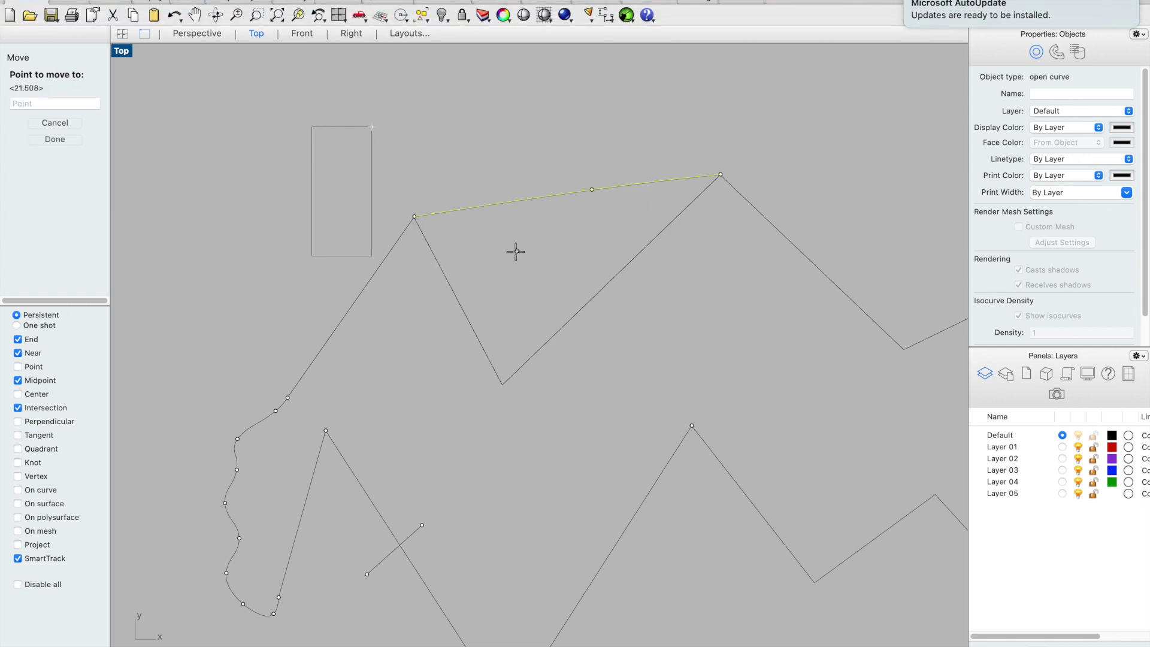
pyautogui.click(486, 172)
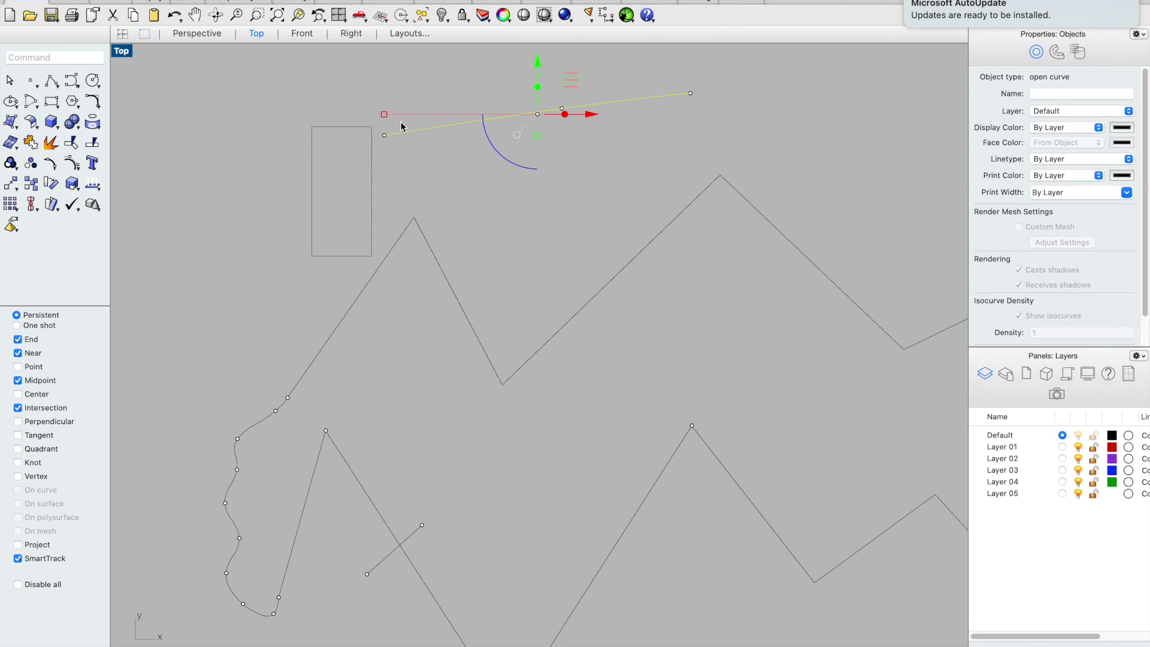
pyautogui.moveTo(407, 132); pyautogui.dragTo(437, 214)
# Step: Move the curve up and slightly left from its left endpoint by a distance of 10
pyautogui.write('move')
pyautogui.press('Return')
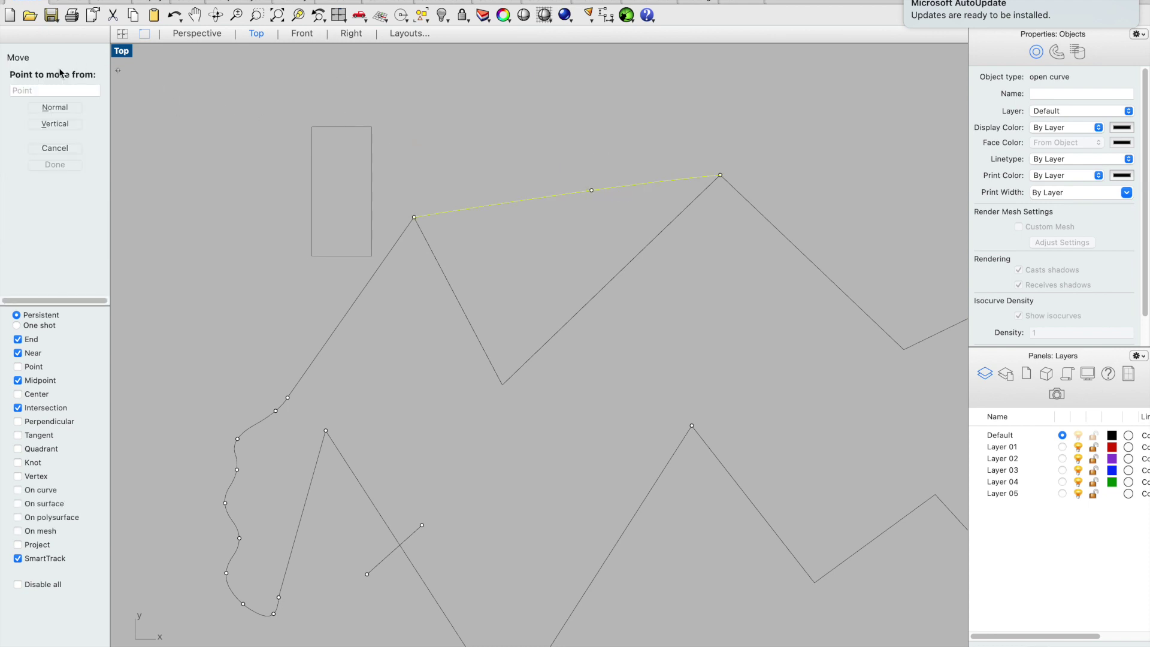
pyautogui.click(414, 217)
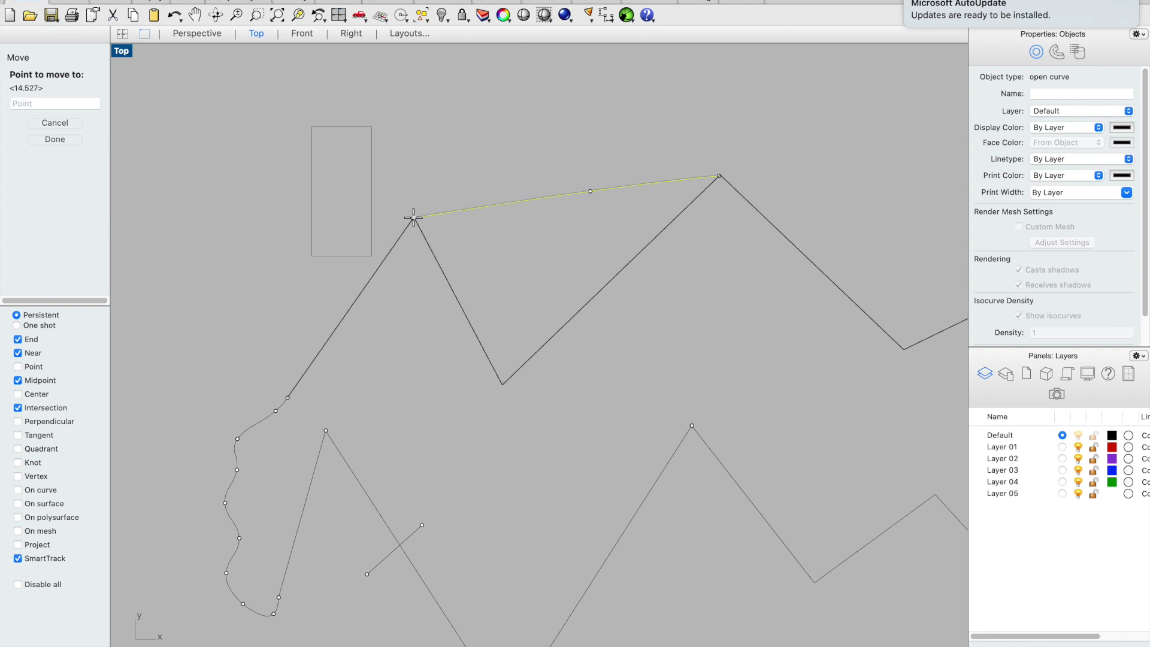
pyautogui.click(77, 104)
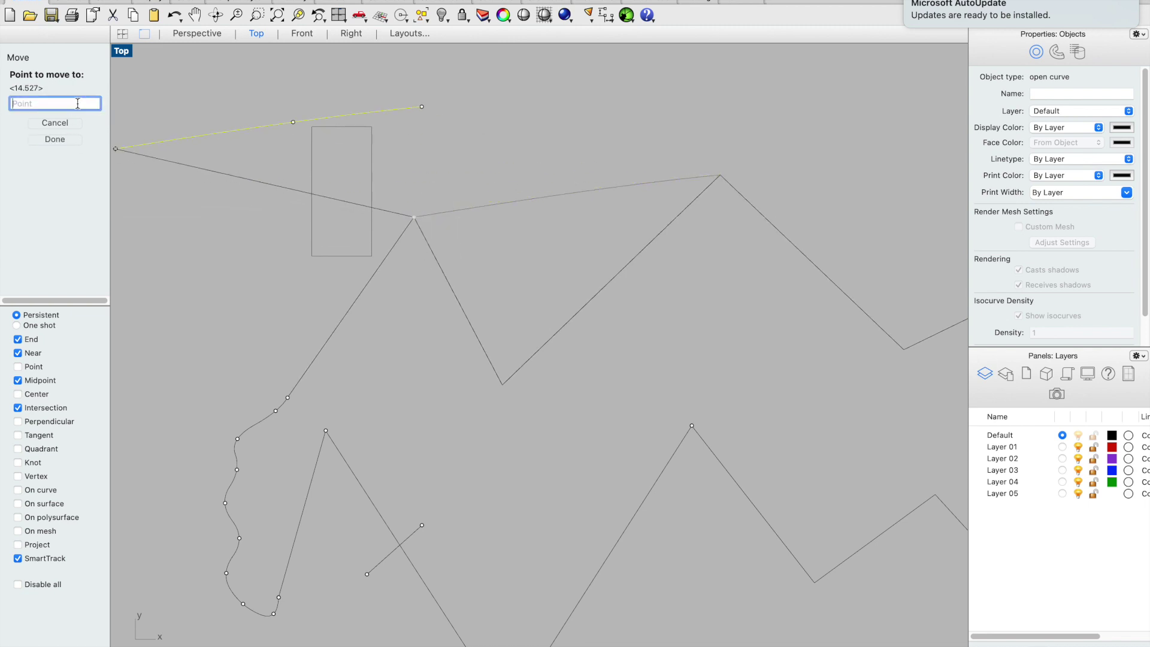
pyautogui.write('10')
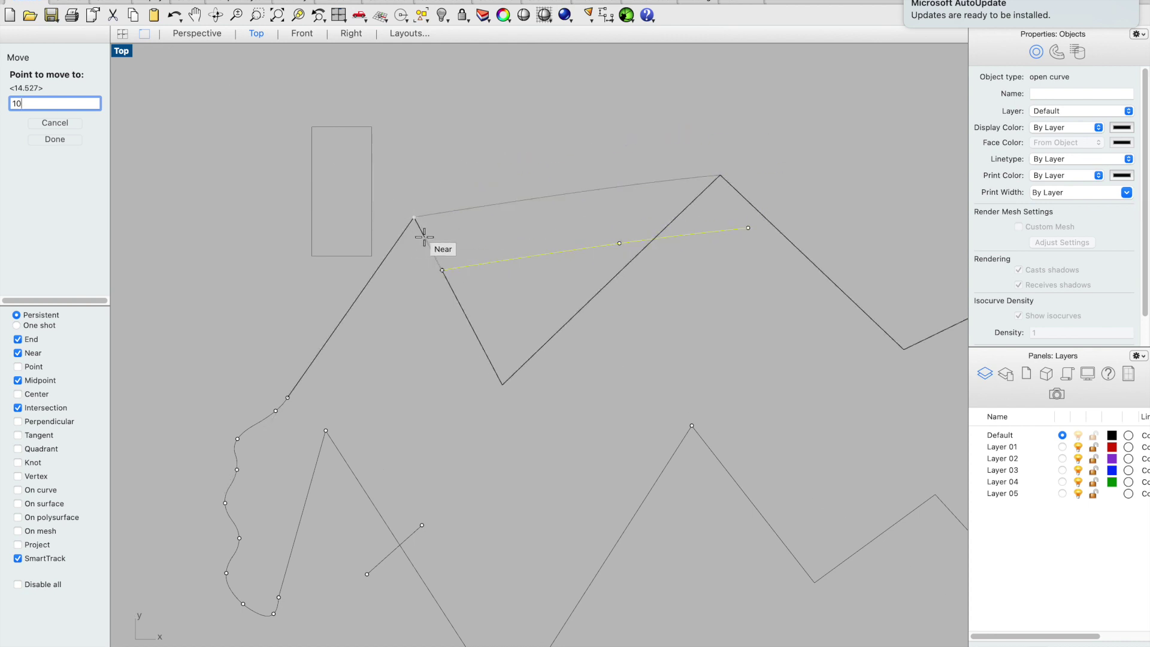
pyautogui.press('Return')
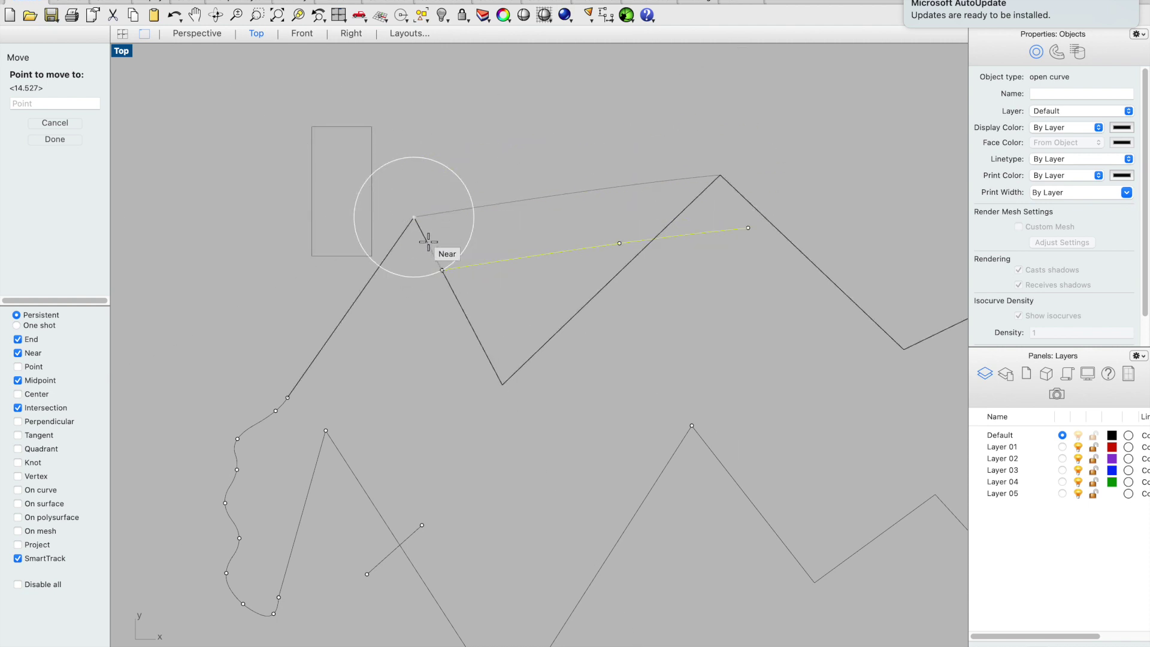
pyautogui.click(387, 163)
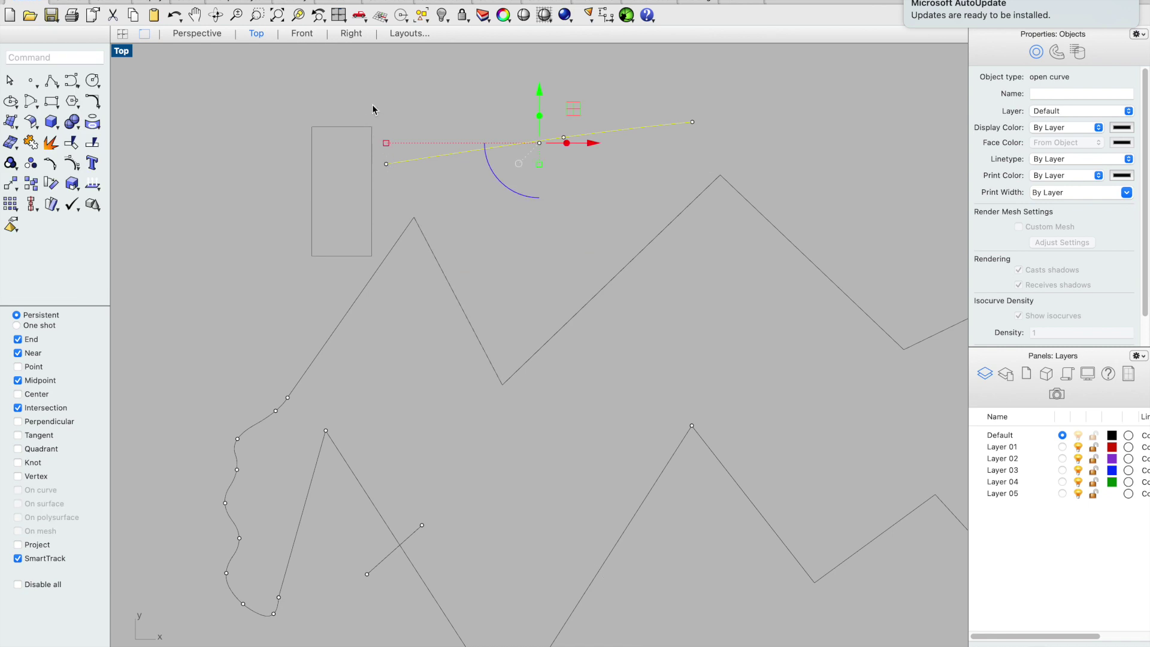
pyautogui.click(359, 107)
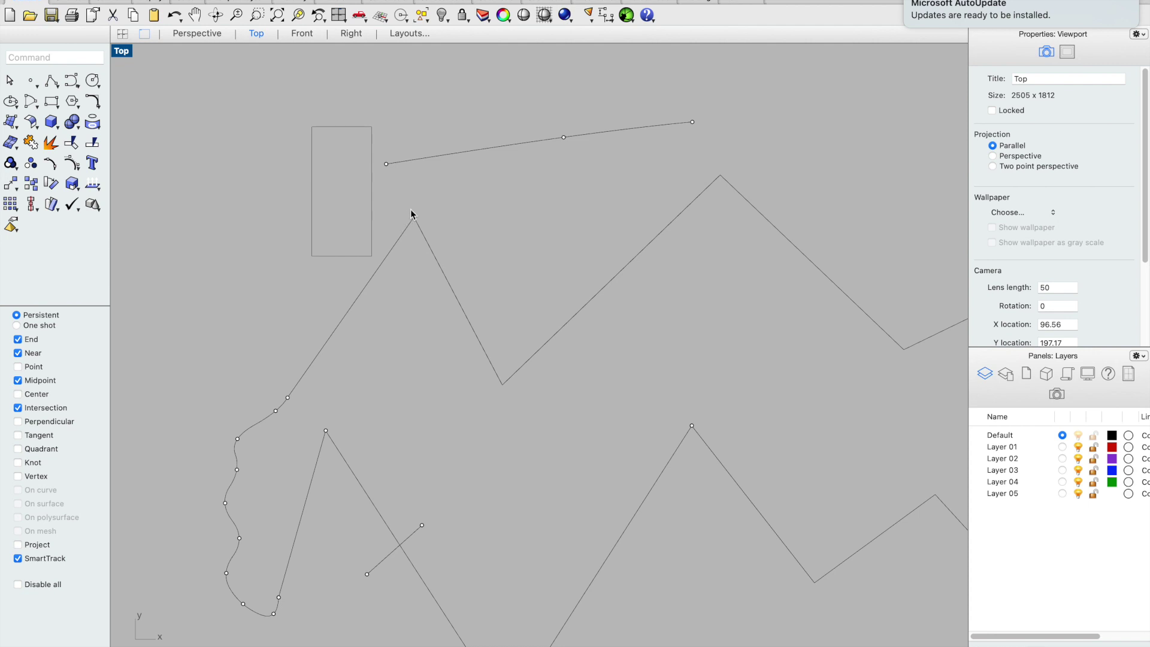
# Step: Copy the moved curve a short distance straight down
pyautogui.click(430, 154)
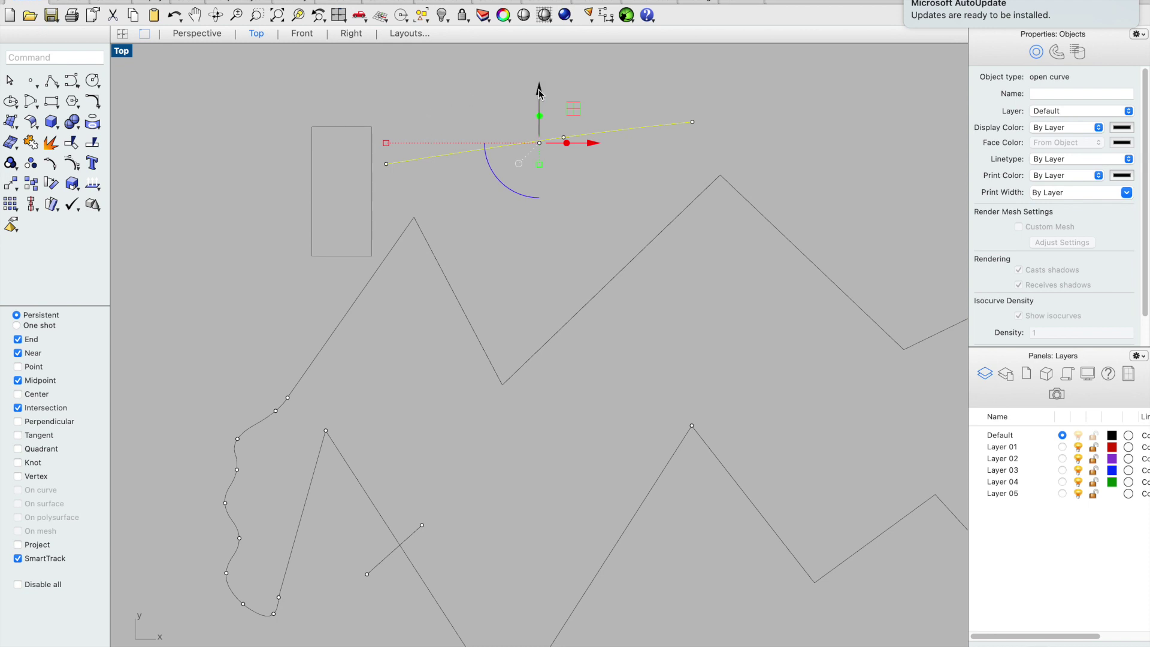
pyautogui.moveTo(538, 88); pyautogui.dragTo(552, 119)
pyautogui.click(566, 75)
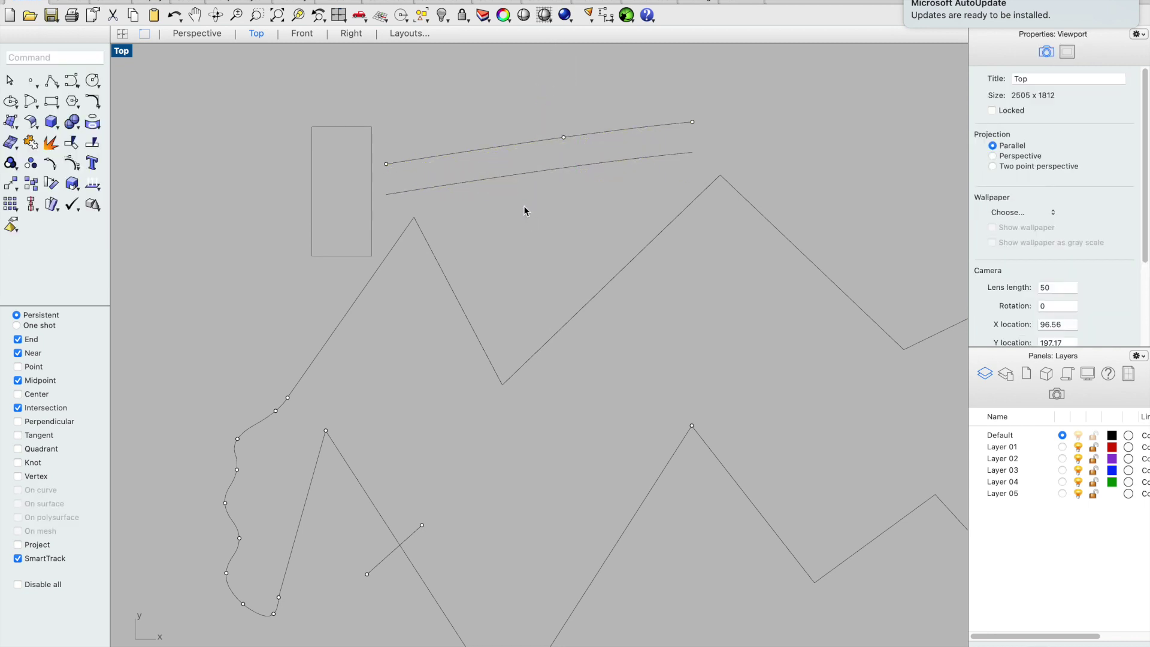
# Step: Move the lower copy by its left endpoint onto the left peak of the upper zigzag polyline
pyautogui.click(498, 178)
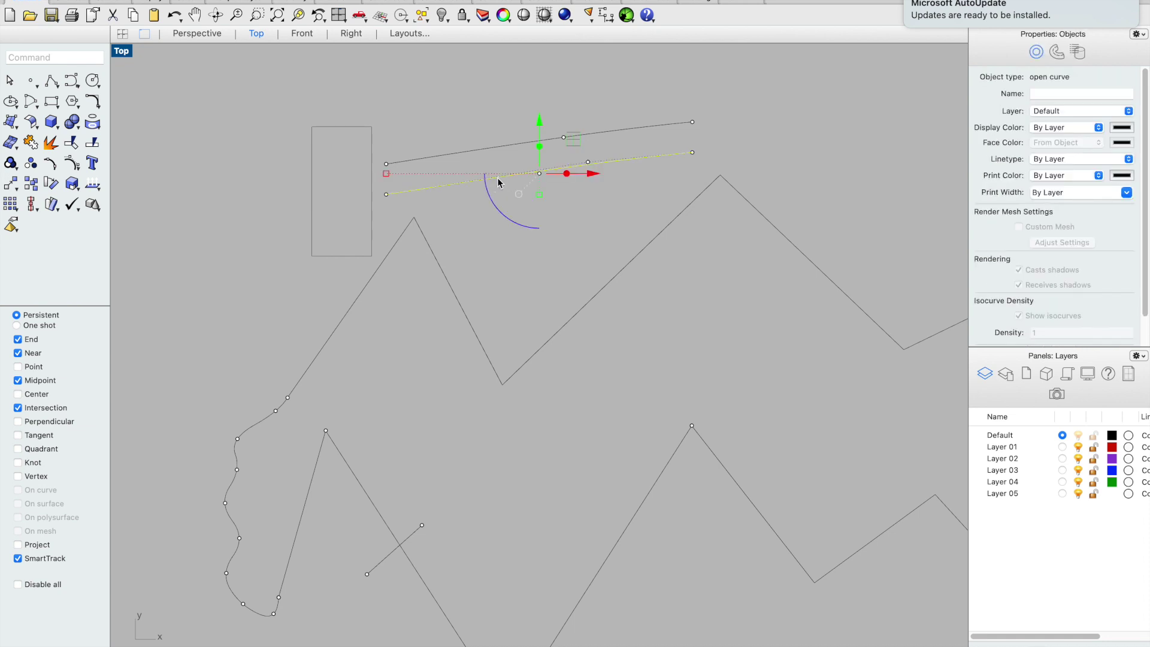
pyautogui.write('M')
pyautogui.press('Return')
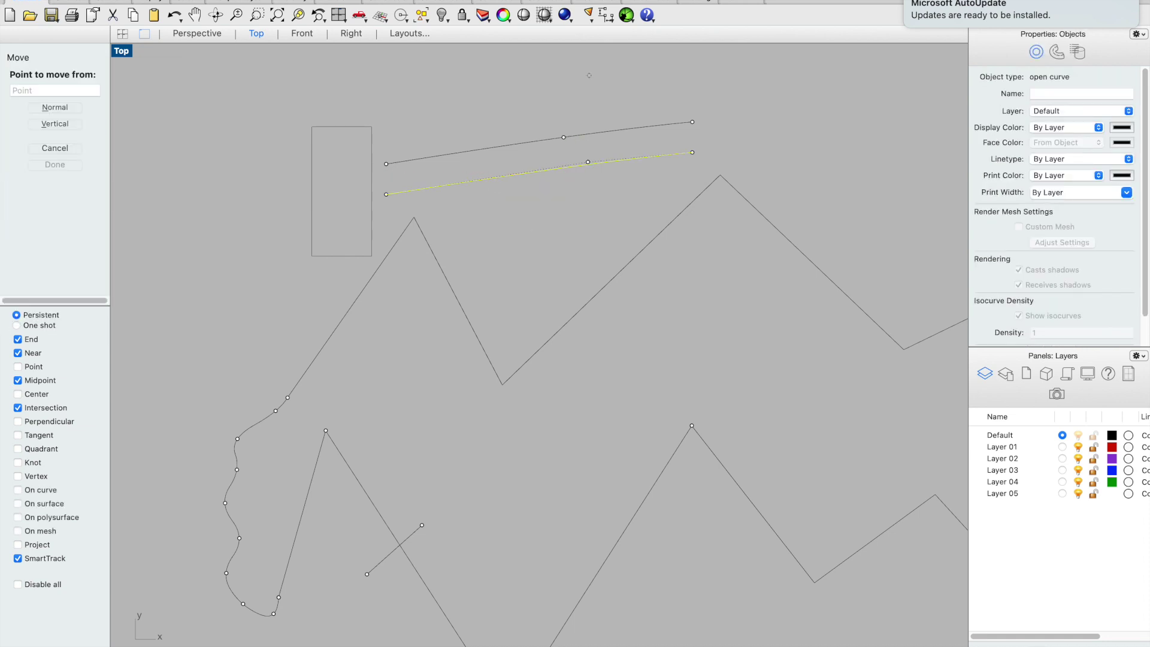
pyautogui.click(386, 195)
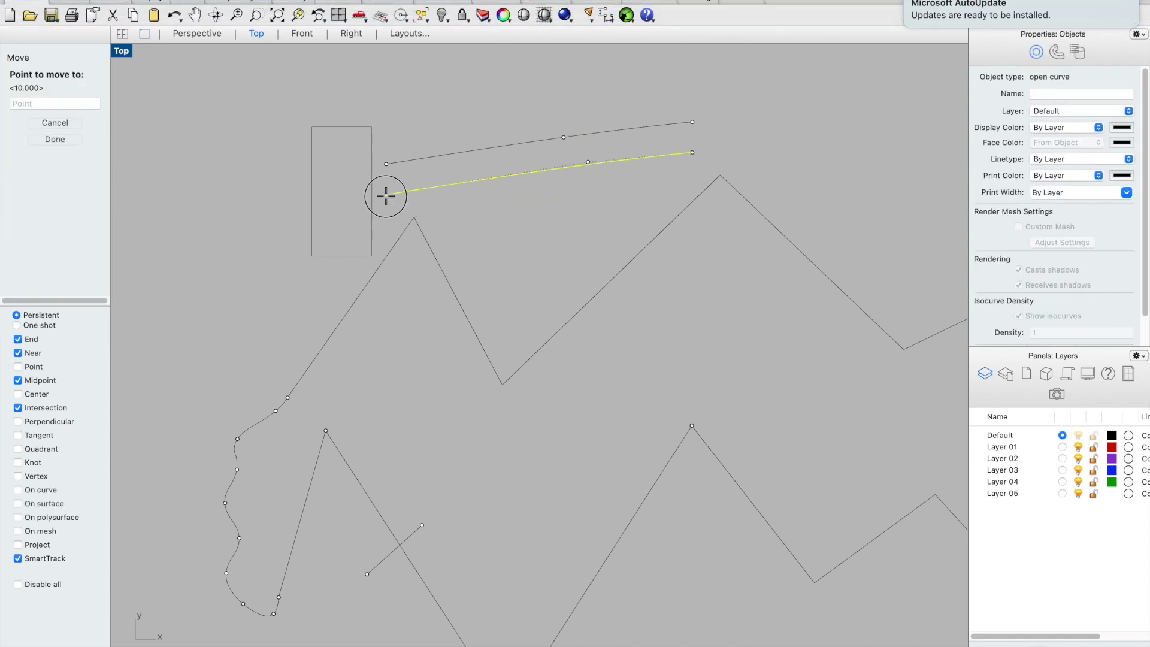
pyautogui.click(414, 217)
pyautogui.click(276, 171)
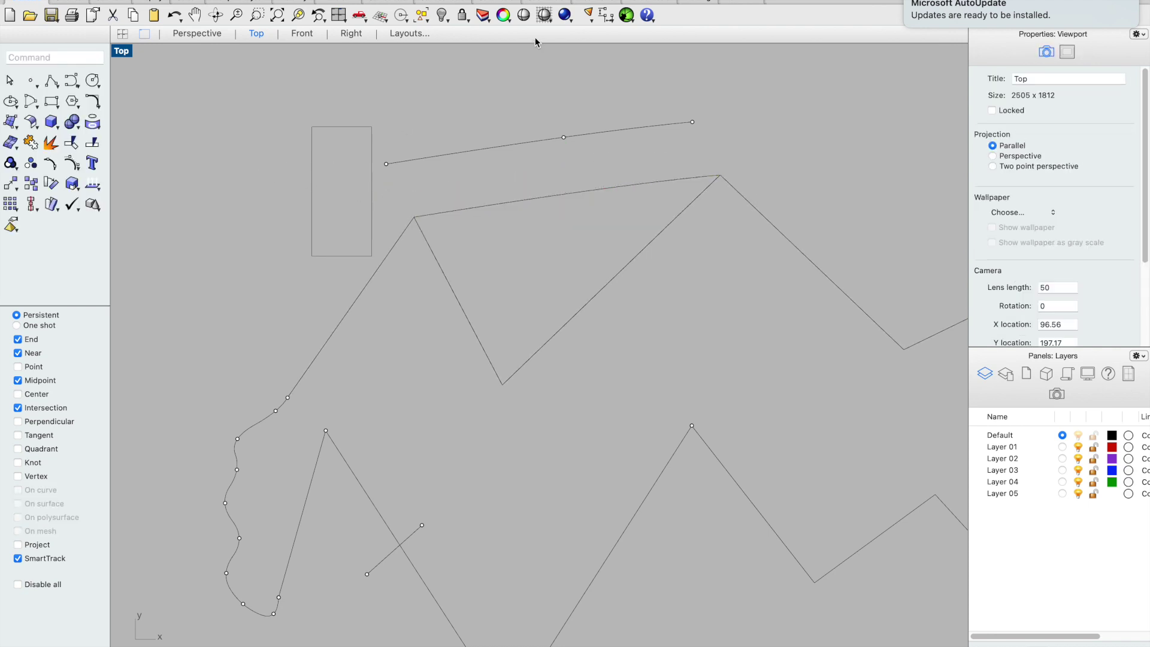
pyautogui.click(531, 143)
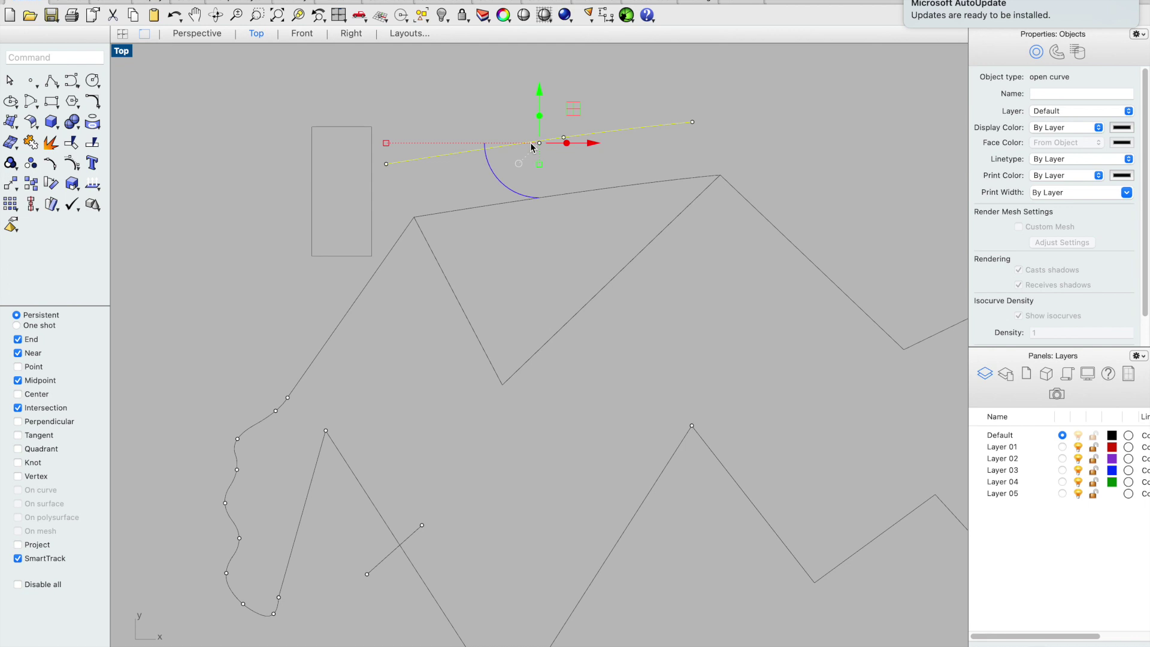
pyautogui.click(740, 137)
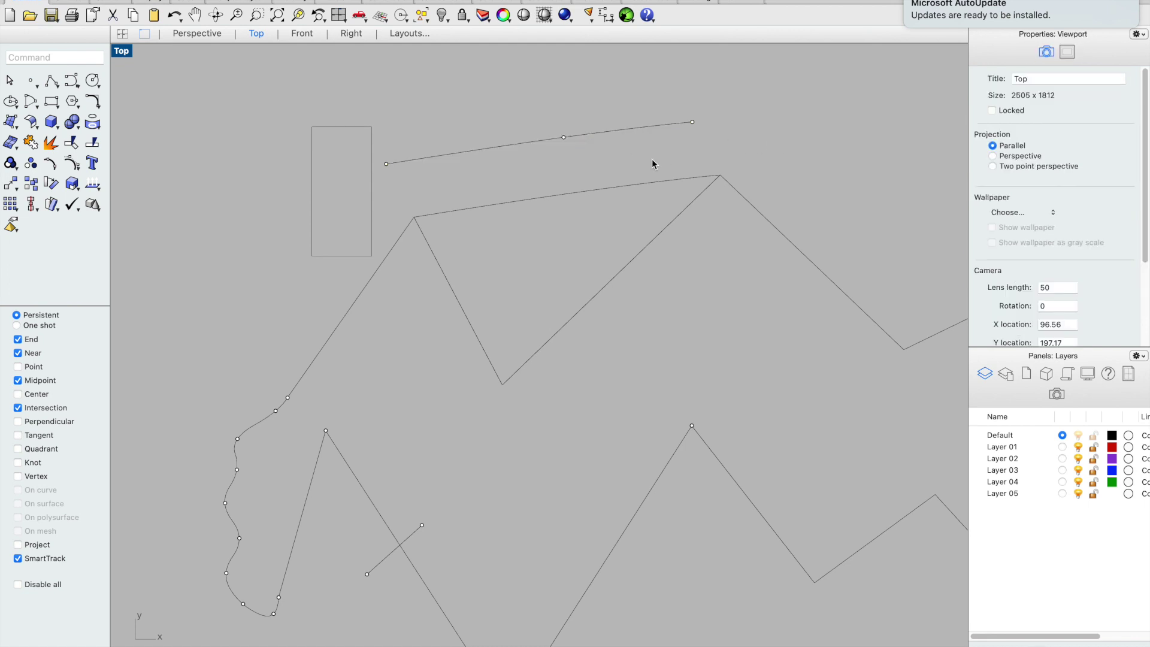
pyautogui.click(452, 155)
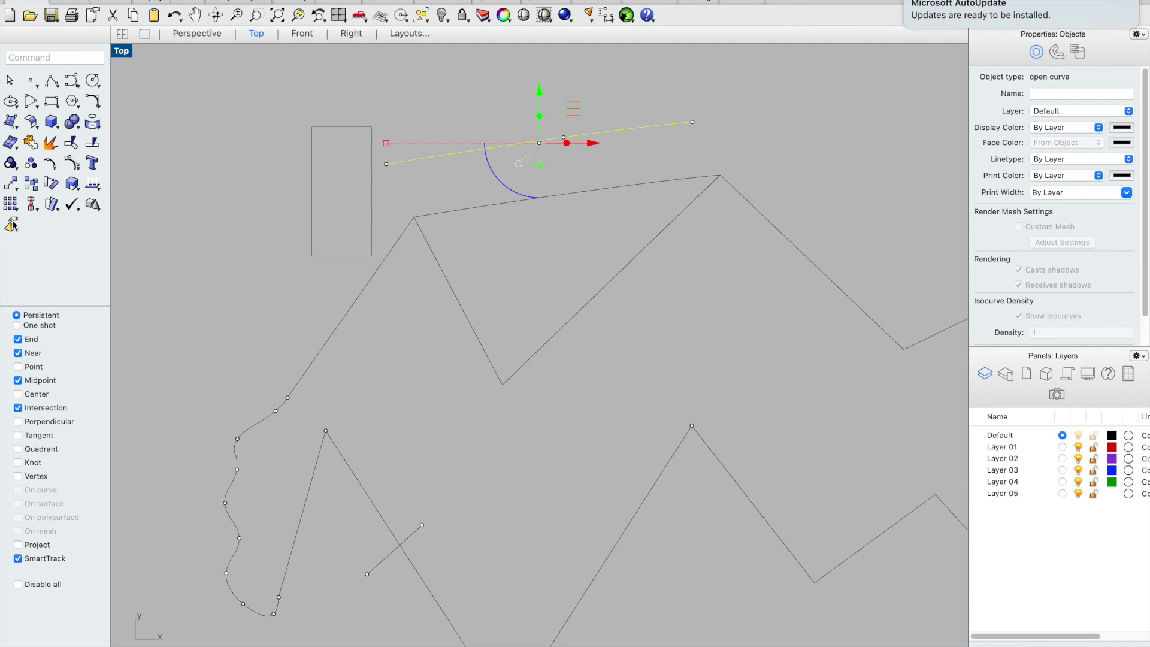
pyautogui.click(11, 186)
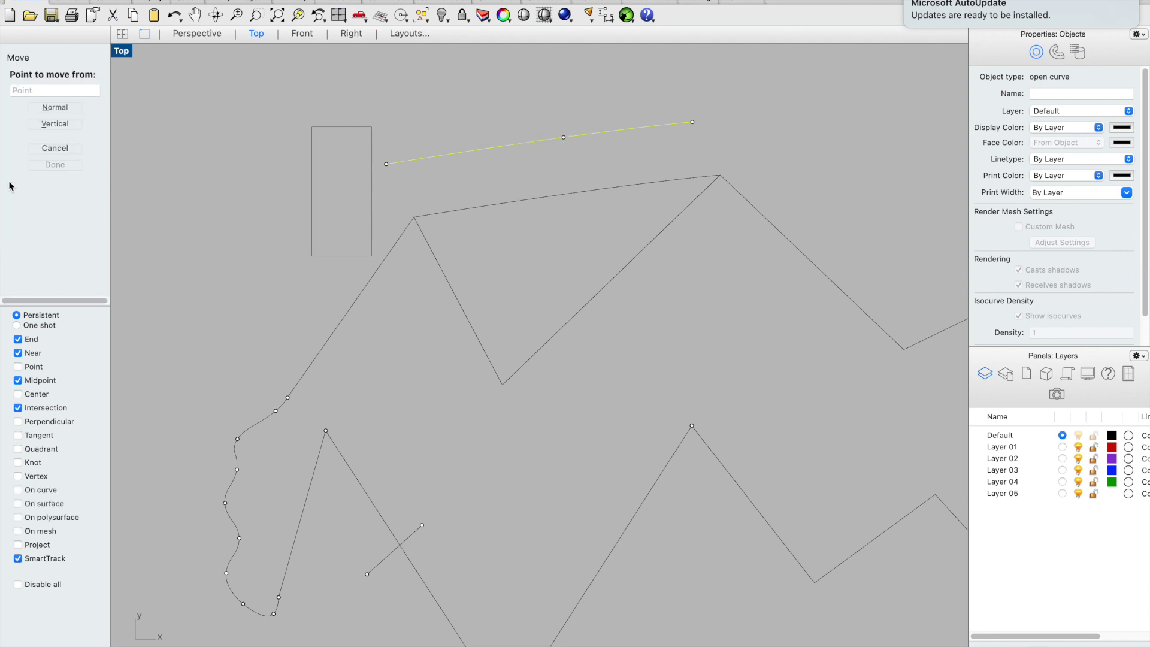
pyautogui.click(42, 148)
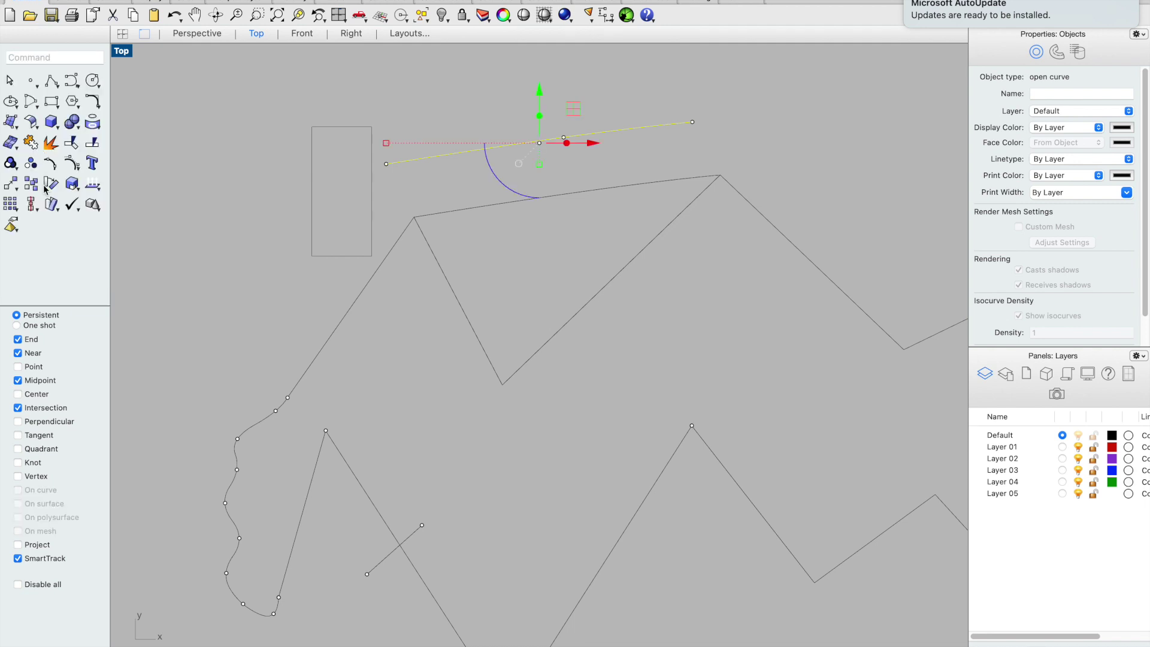
# Step: Copy the top curve from its left endpoint to nine free positions around the rectangle and above the zigzag polyline
pyautogui.click(12, 187)
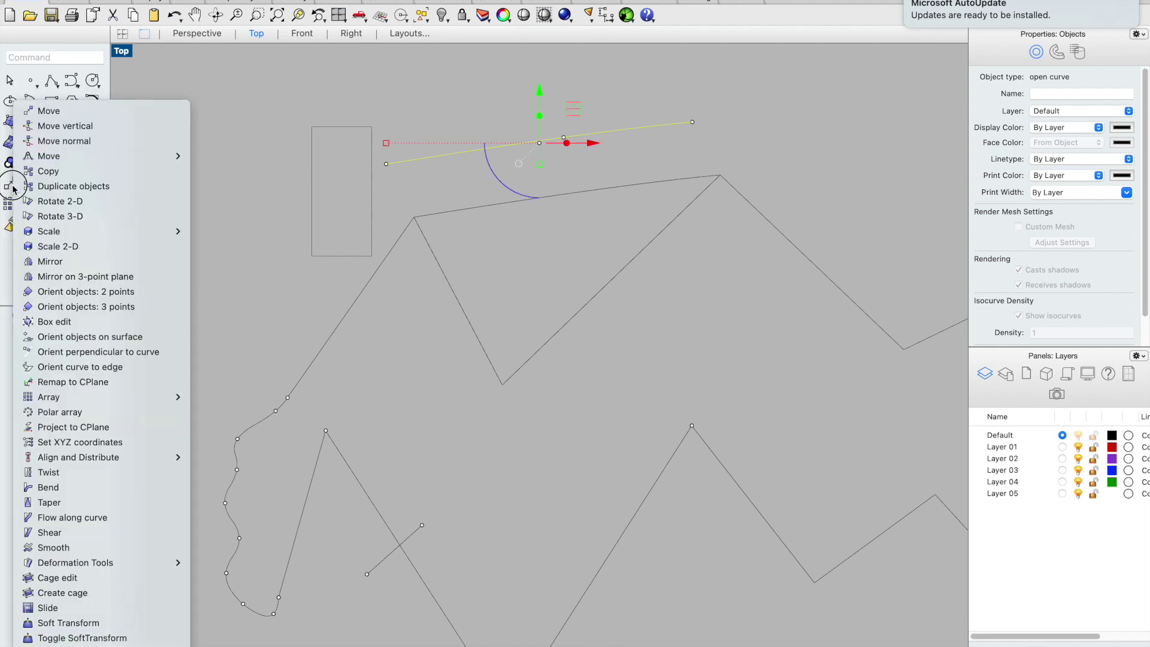
pyautogui.click(57, 159)
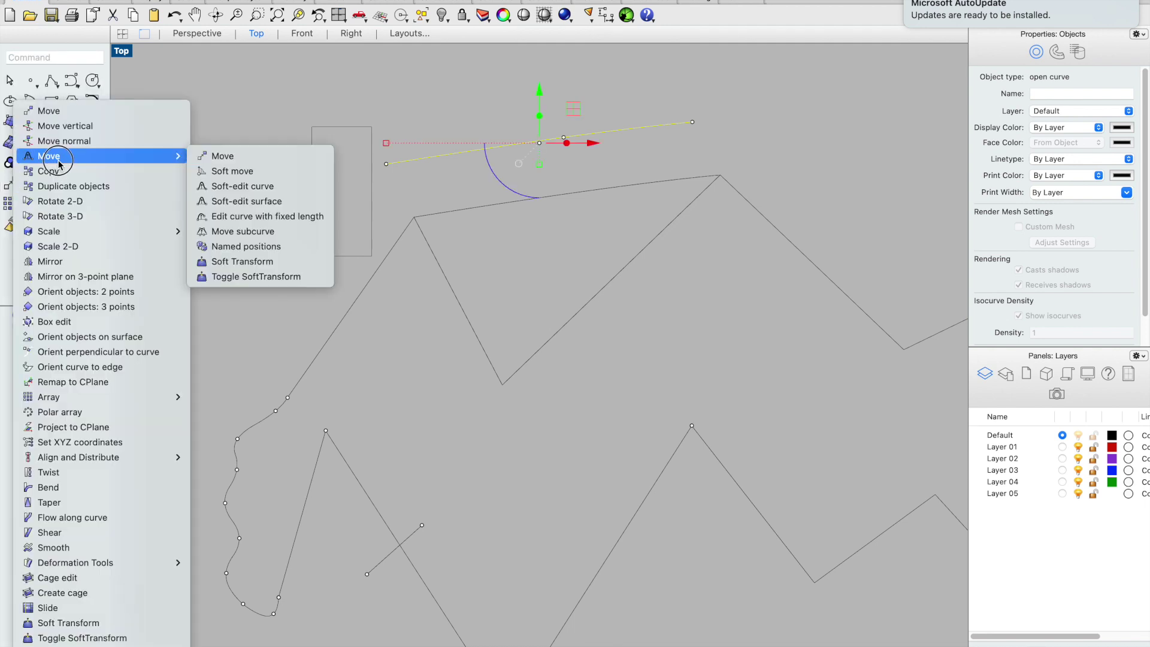
pyautogui.click(57, 171)
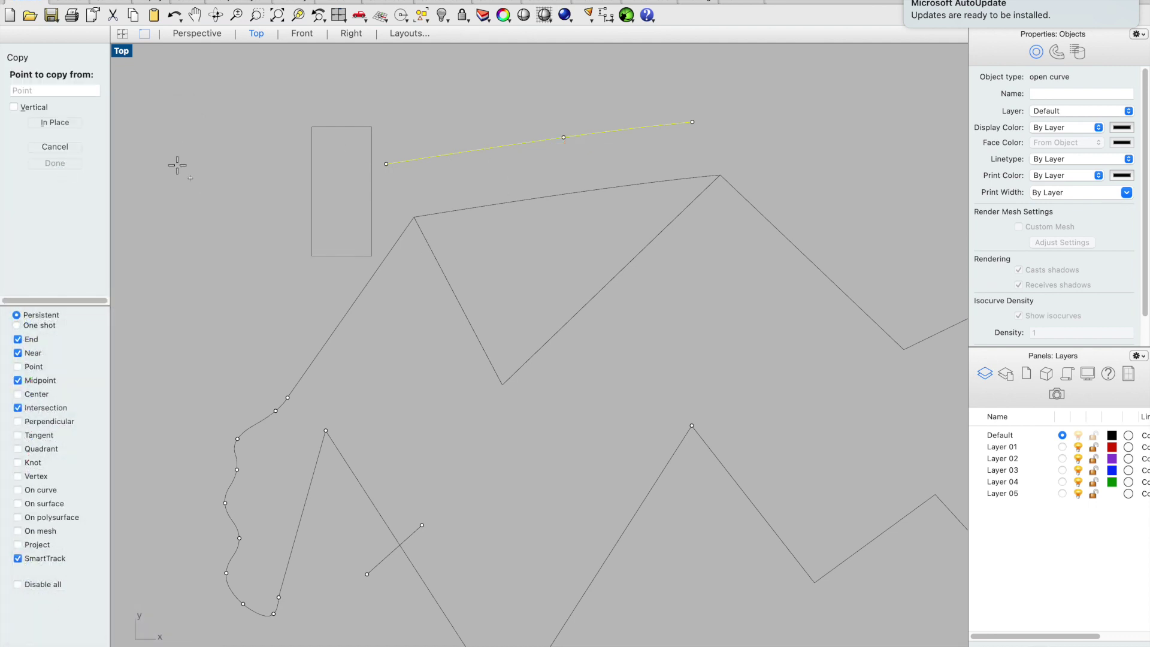
pyautogui.click(390, 162)
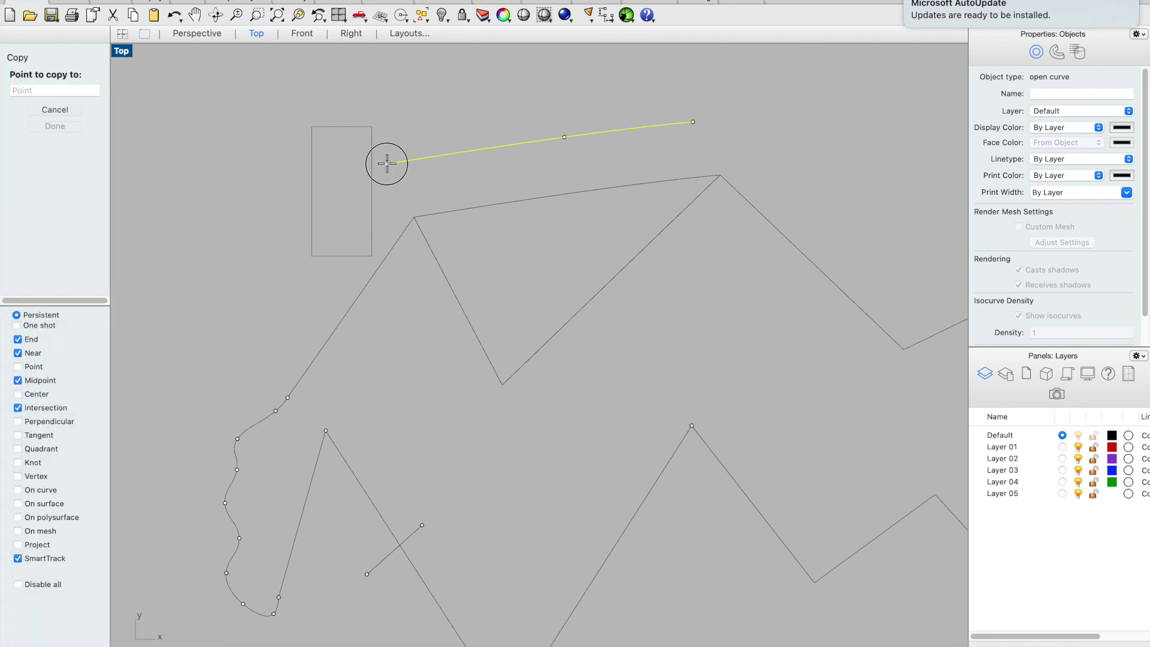
pyautogui.click(378, 108)
pyautogui.click(327, 94)
pyautogui.click(250, 118)
pyautogui.click(230, 197)
pyautogui.click(244, 263)
pyautogui.click(342, 270)
pyautogui.click(419, 190)
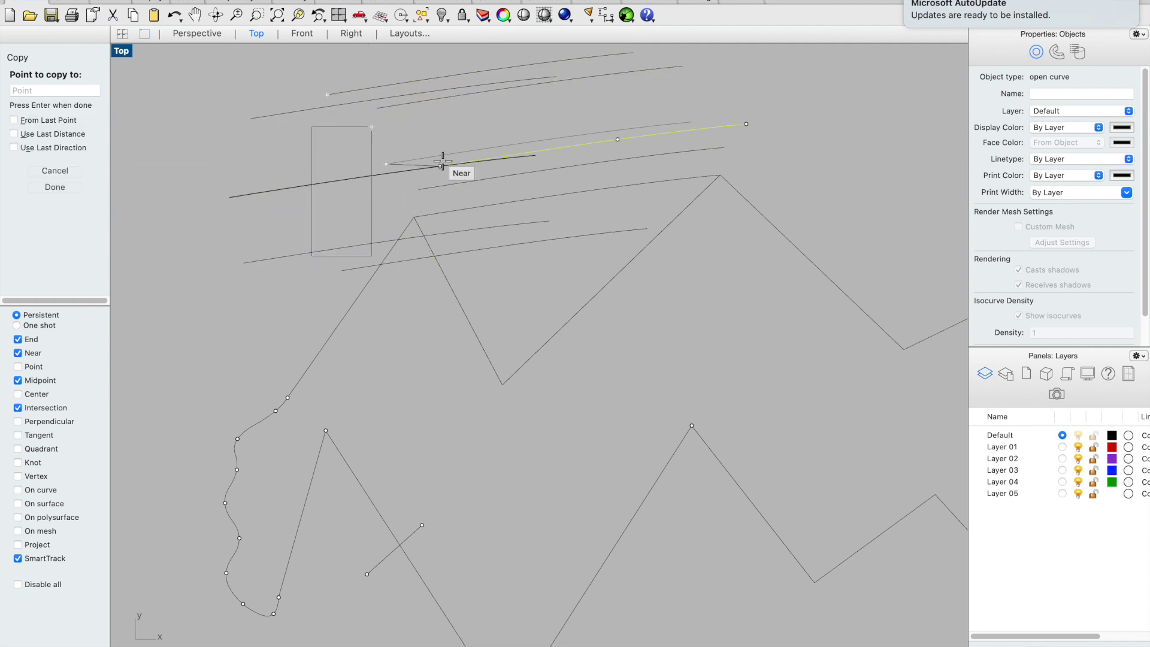
pyautogui.click(447, 136)
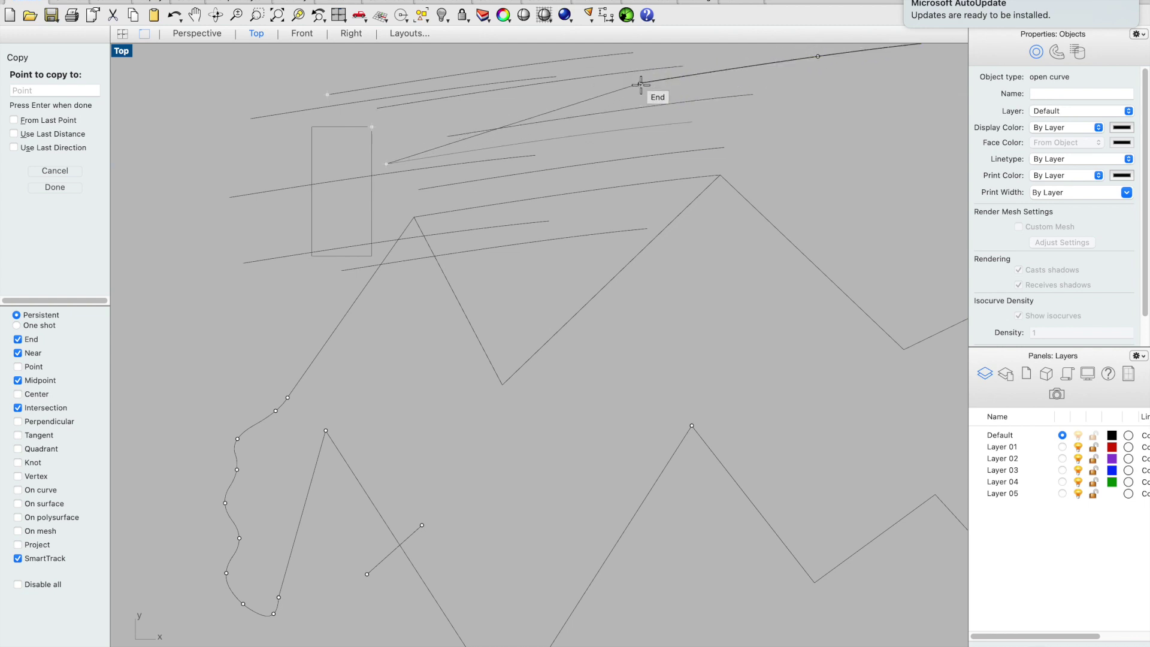
pyautogui.click(638, 84)
pyautogui.press('Return')
# Step: Undo the repeated copies and the earlier copy joining the zigzag's two peaks, leaving only the original top curve
pyautogui.press('super+z')
pyautogui.press('super+z')
pyautogui.click(441, 103)
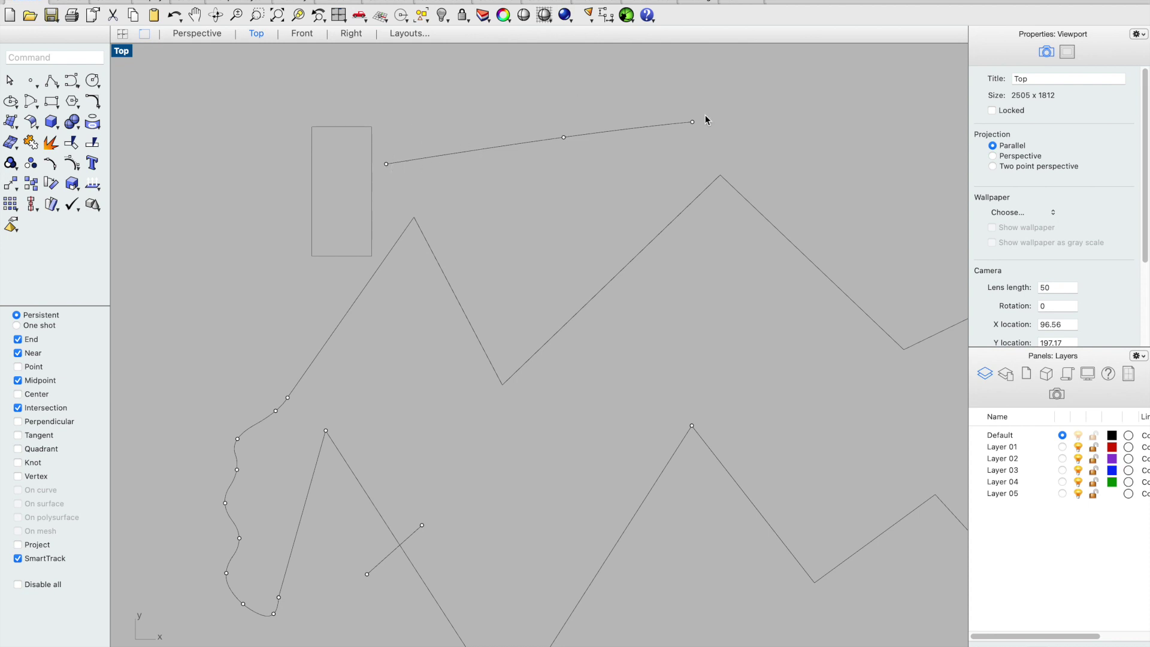
# Step: Copy the top curve a short distance straight down with the gumball
pyautogui.click(443, 154)
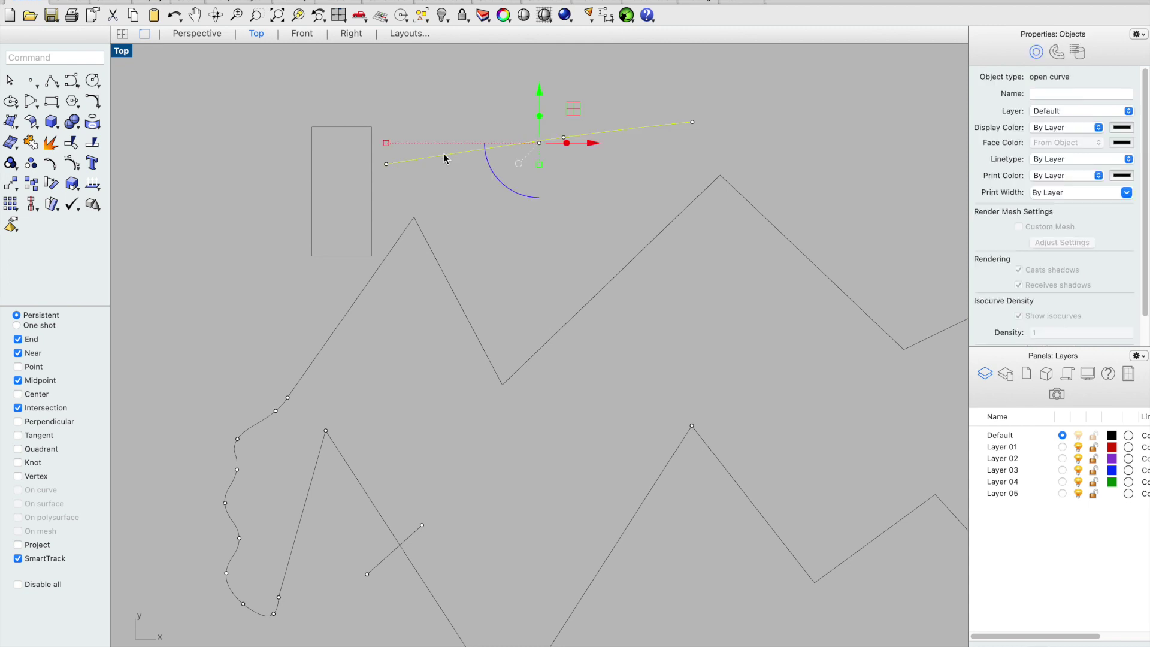
pyautogui.moveTo(539, 90); pyautogui.dragTo(544, 117)
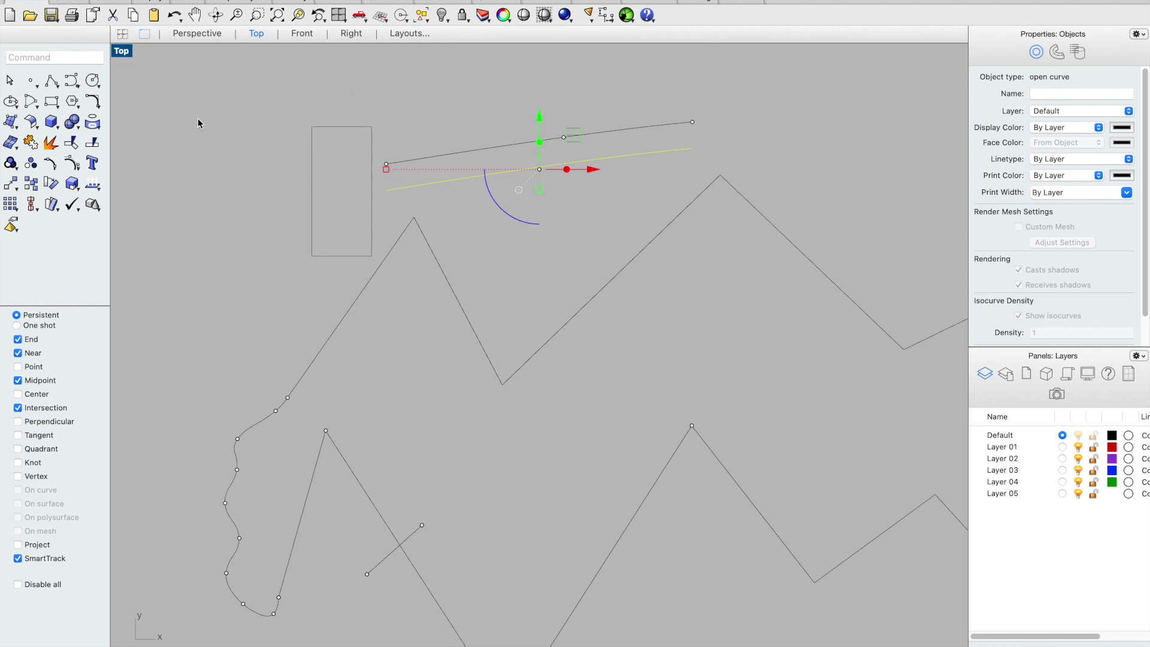
pyautogui.moveTo(390, 171); pyautogui.dragTo(471, 164)
pyautogui.click(448, 129)
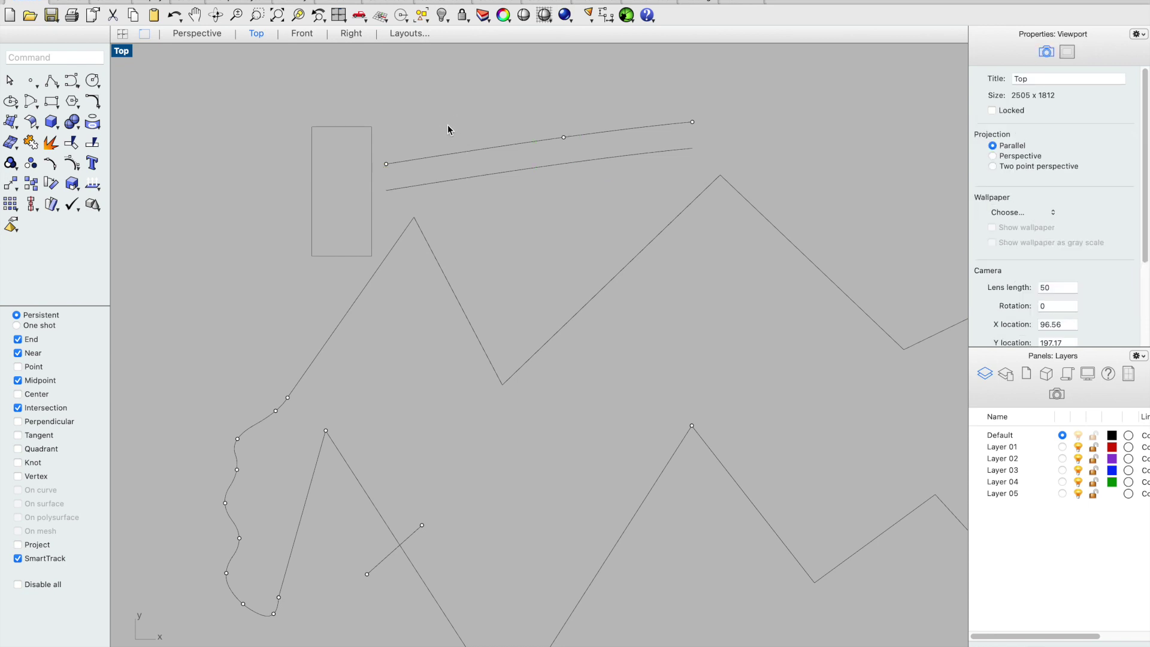
# Step: Try to scale the lower curve from its left endpoint, using its right endpoint as the first reference point
pyautogui.click(452, 182)
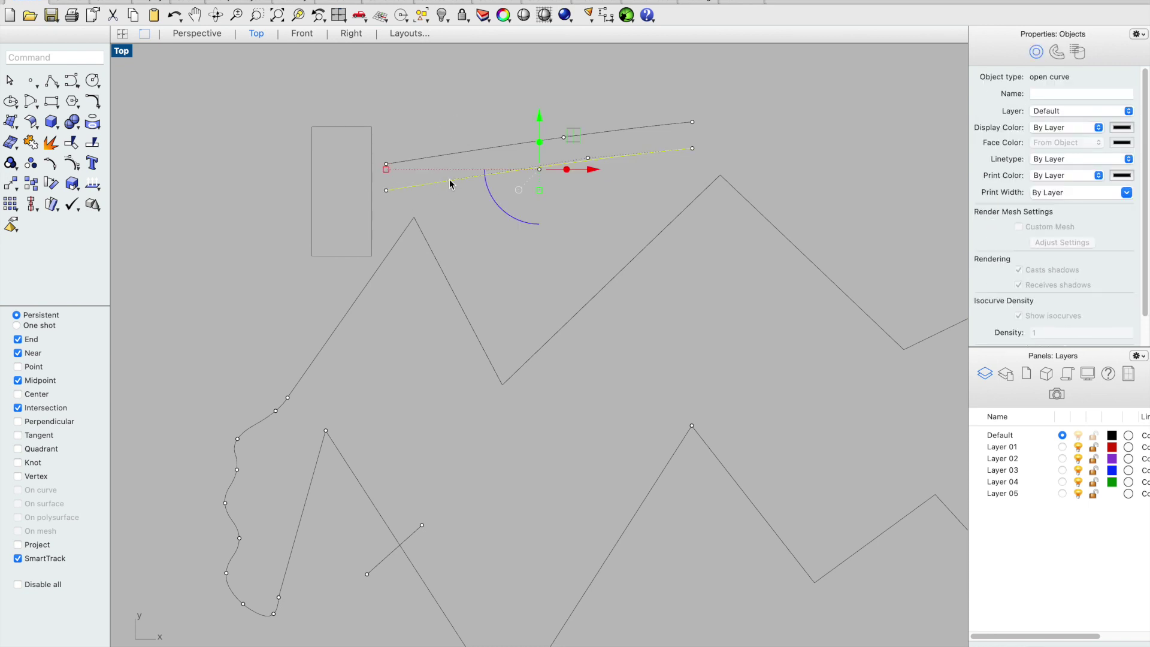
pyautogui.write('scale')
pyautogui.press('Return')
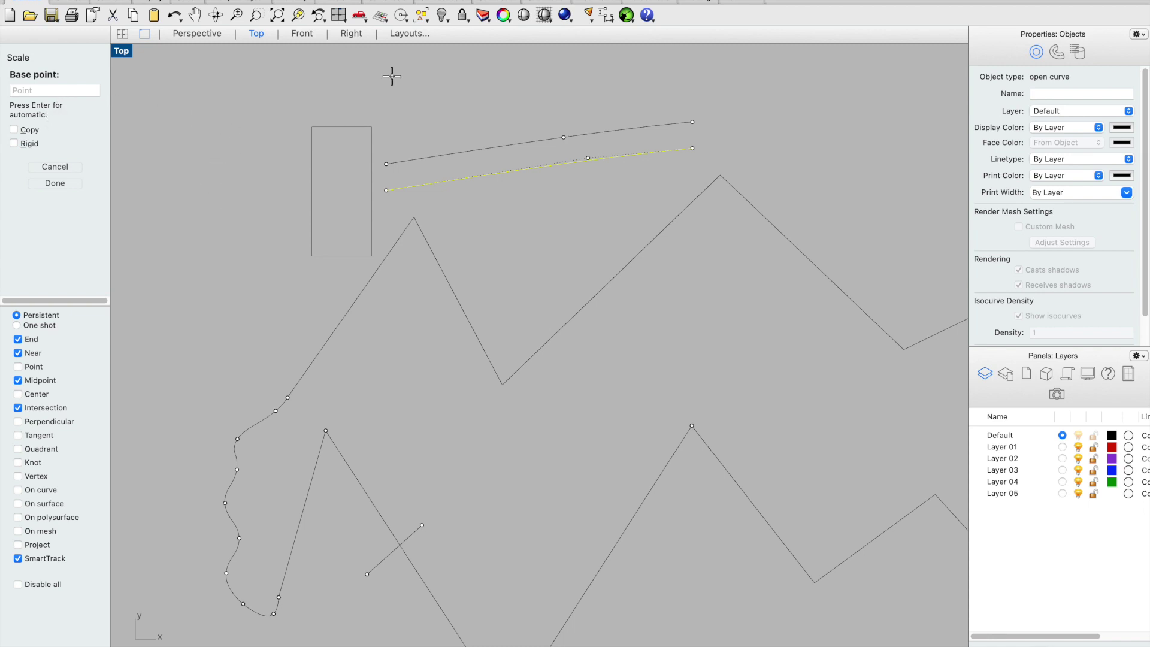
pyautogui.click(385, 190)
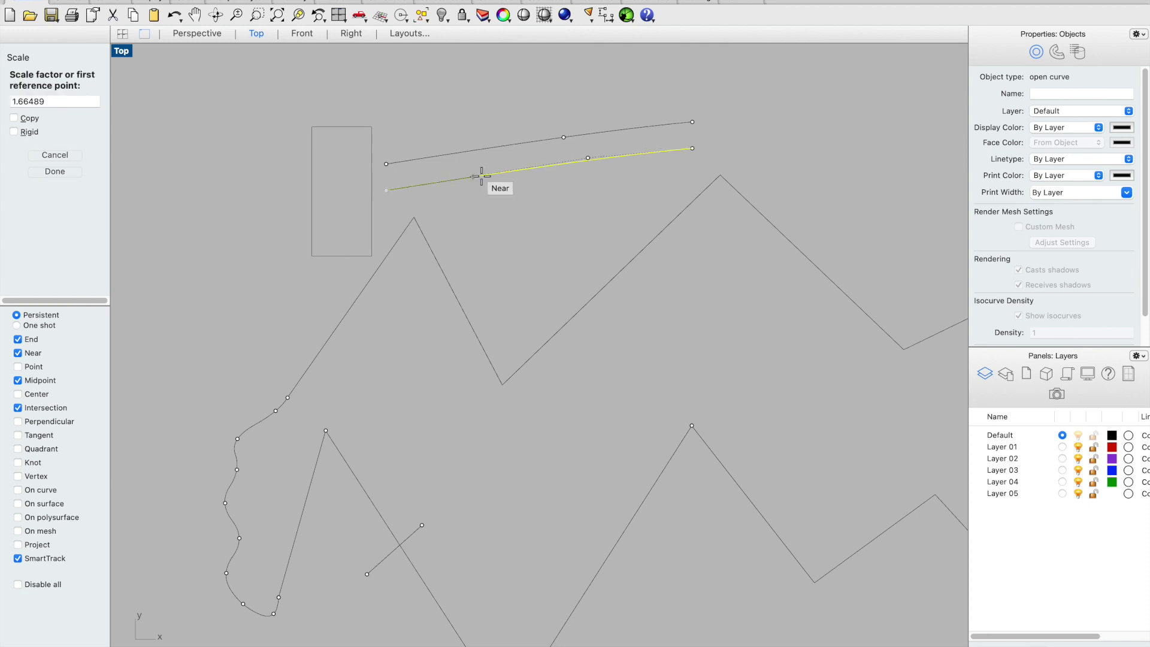
pyautogui.click(692, 148)
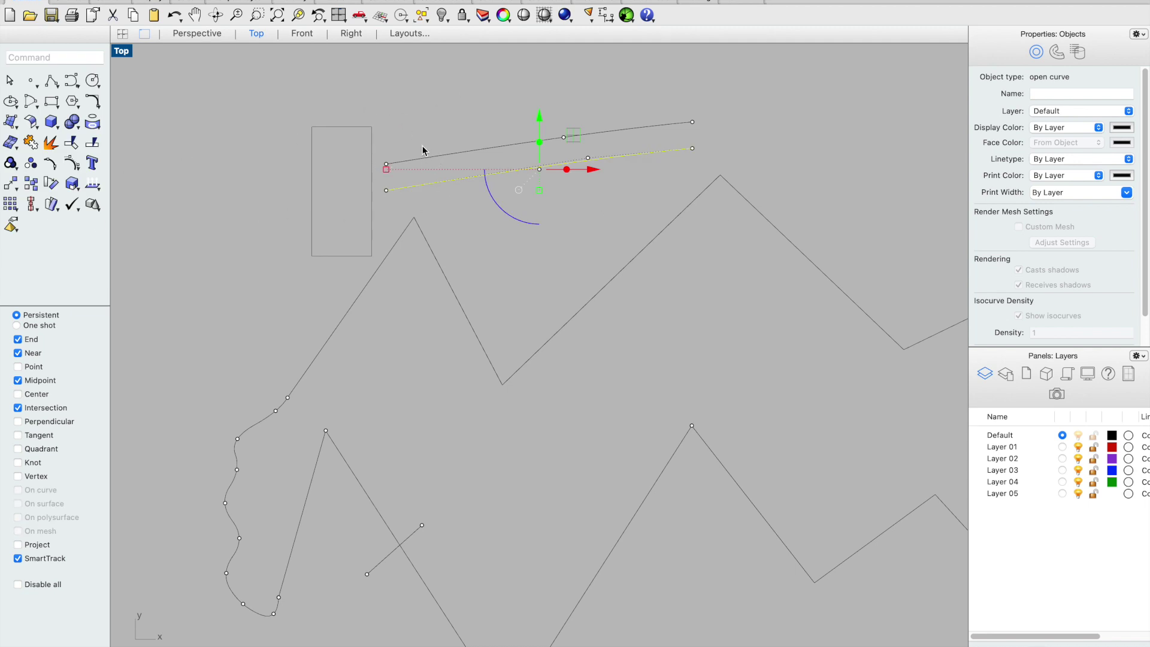
# Step: Scale the lower curve by a factor of 0.5 from its left endpoint, and undo the scaling
pyautogui.write('scale')
pyautogui.press('Return')
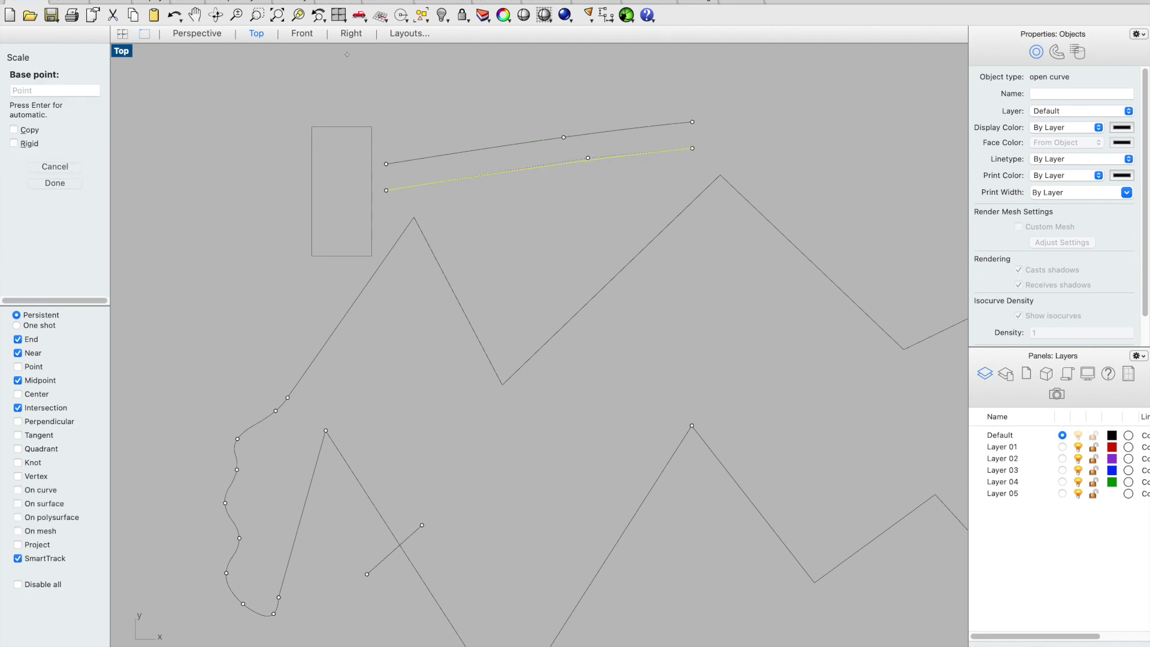
pyautogui.click(386, 190)
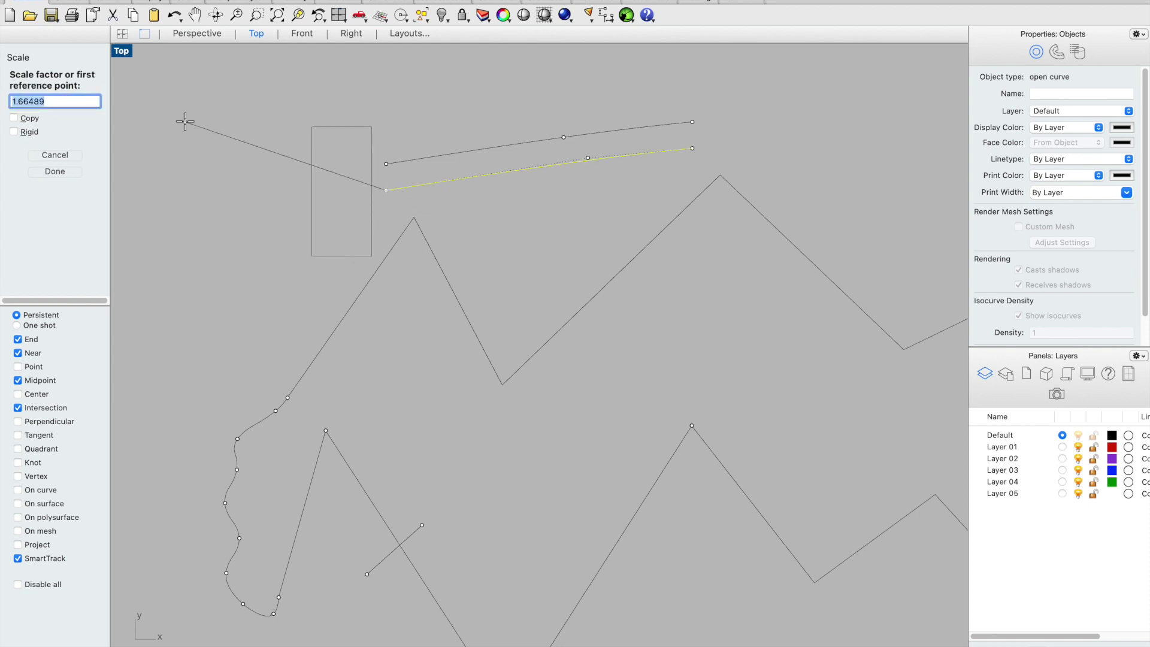
pyautogui.write('0.5')
pyautogui.press('Return')
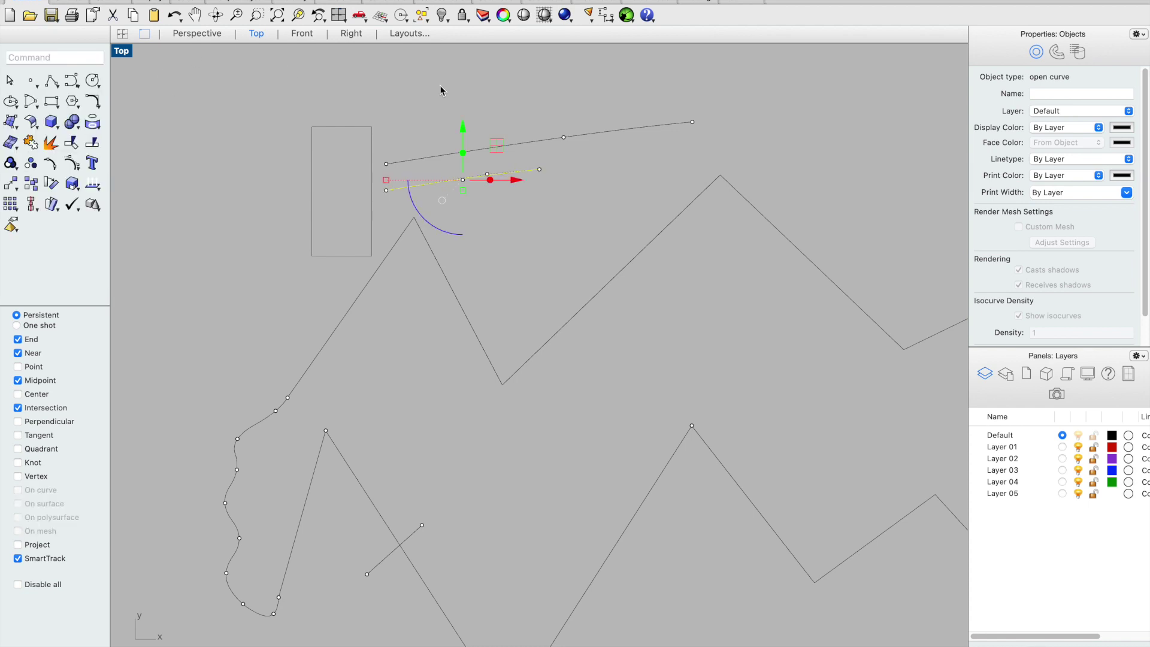
pyautogui.press('super+z')
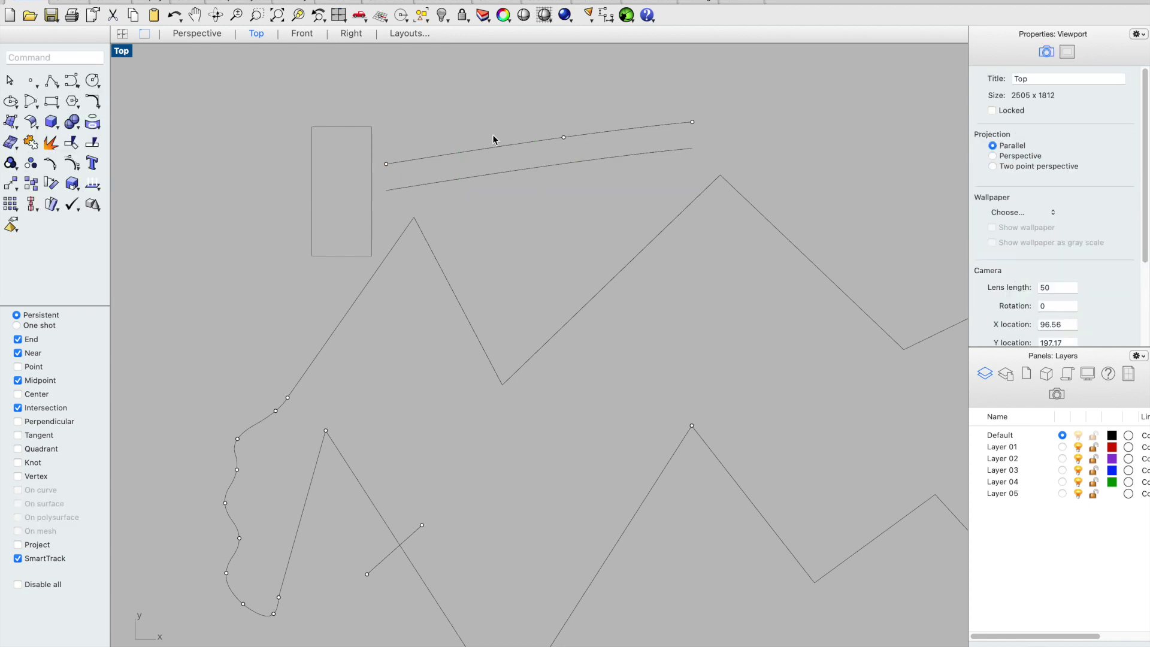
# Step: Shorten the lower curve by about a quarter, scaling from its left endpoint with its right endpoint as the first reference
pyautogui.click(659, 154)
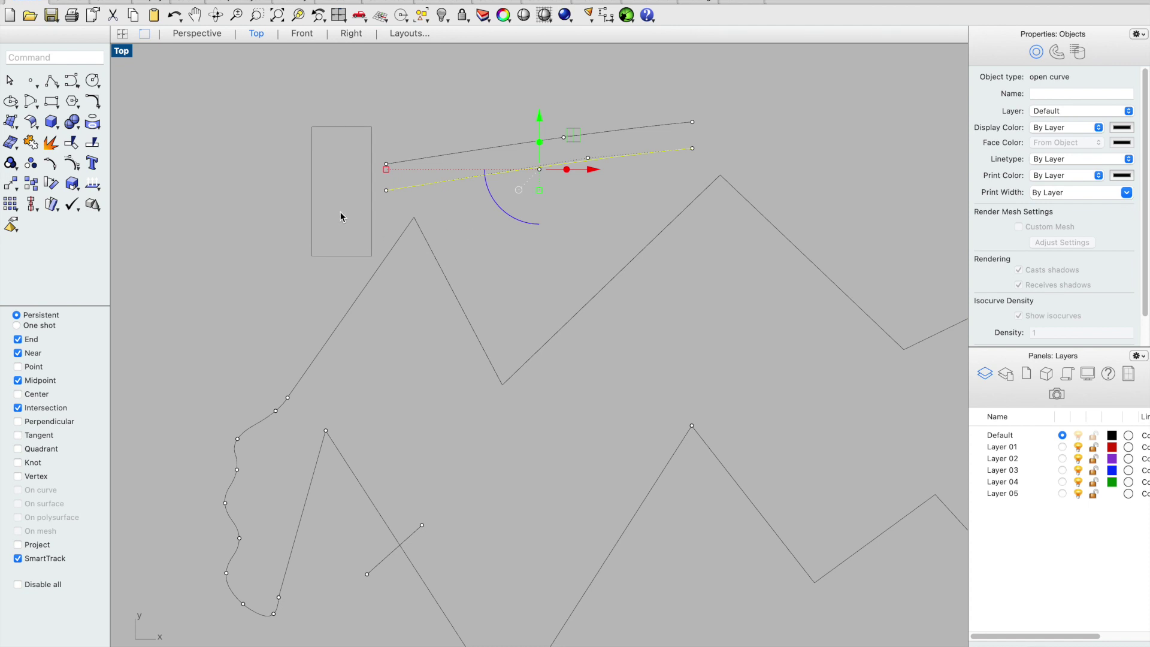
pyautogui.press('Return')
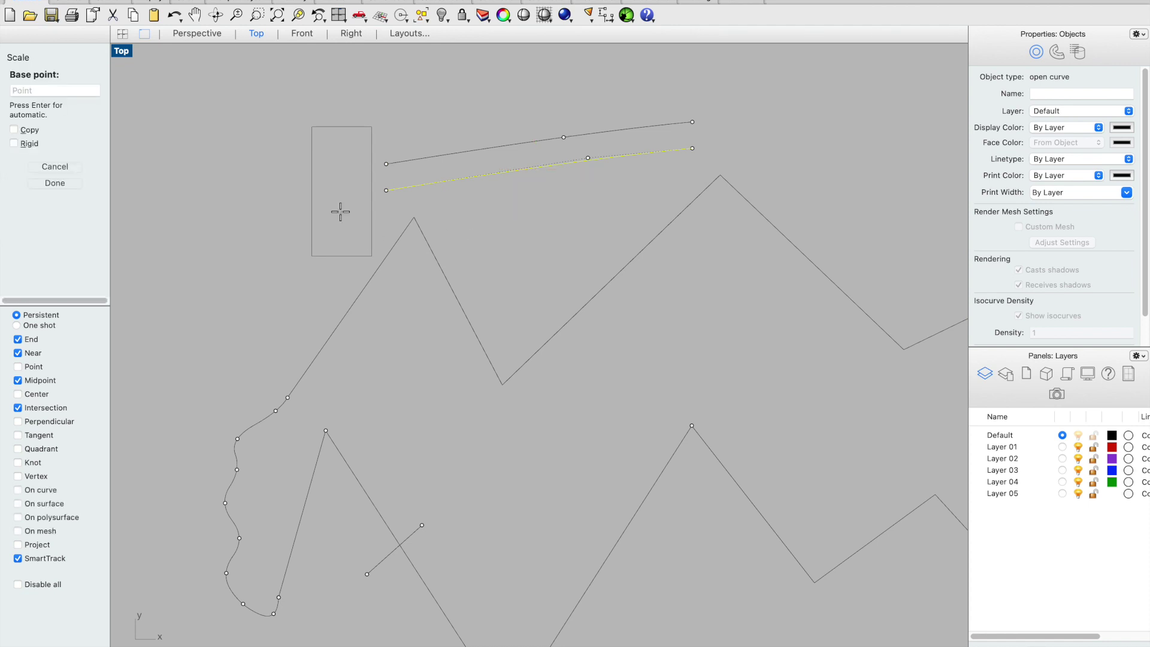
pyautogui.click(386, 189)
pyautogui.click(692, 148)
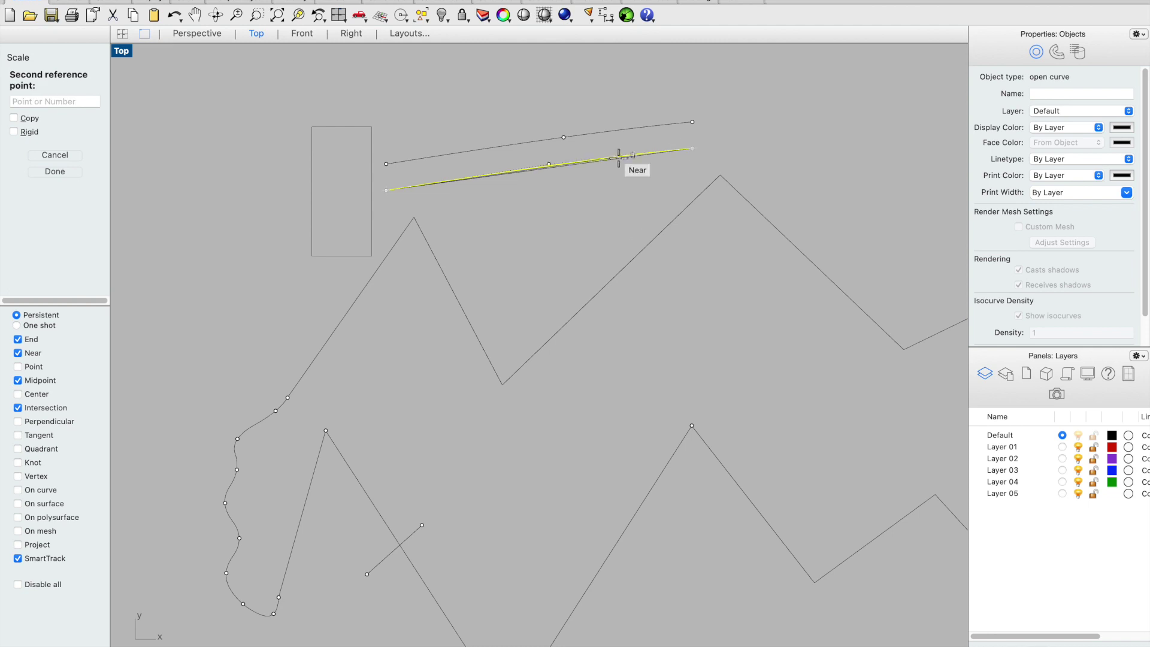
pyautogui.click(611, 160)
pyautogui.click(487, 90)
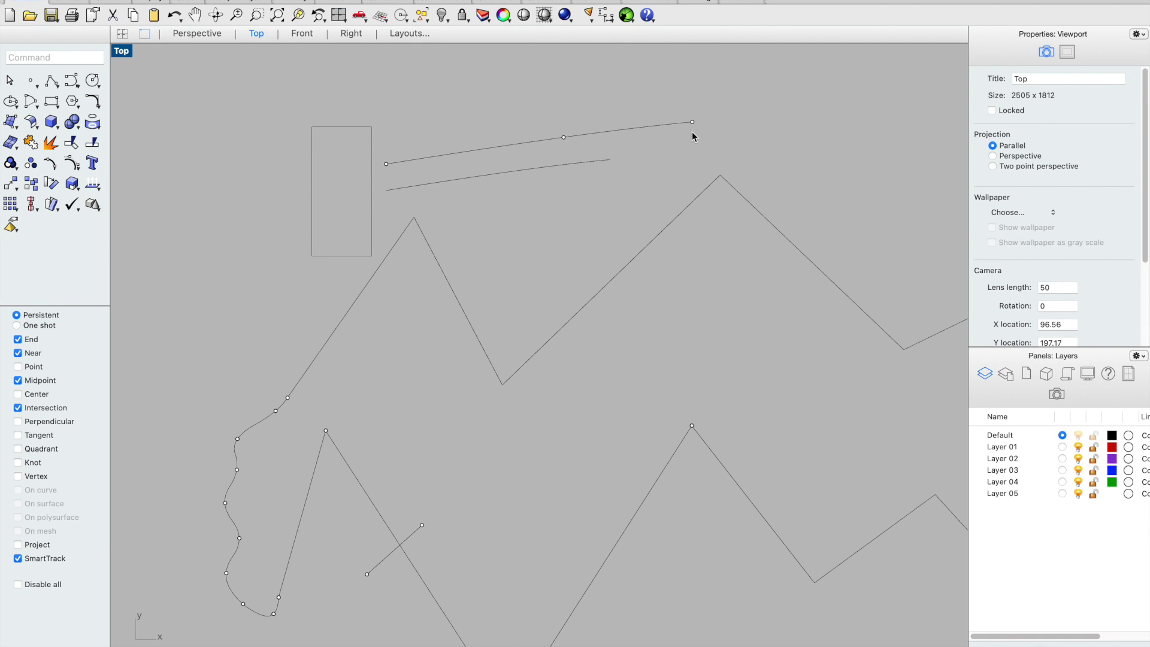
# Step: Bend the lower curve into a shallow arch by moving its right end control point slightly down
pyautogui.click(432, 183)
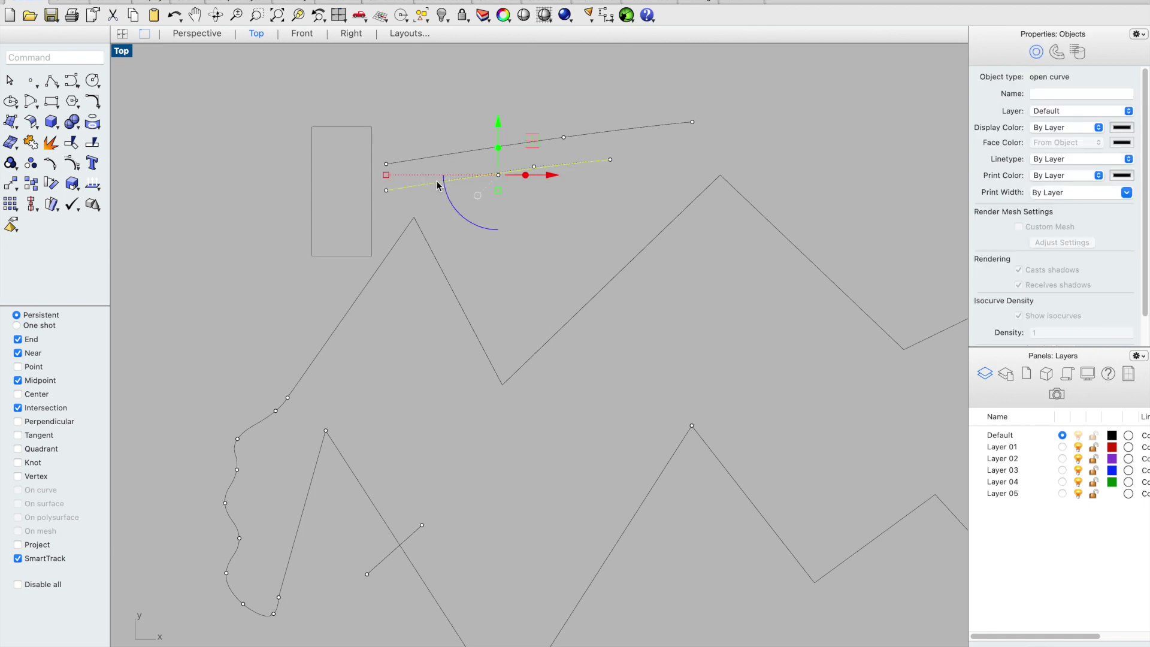
pyautogui.click(610, 160)
pyautogui.moveTo(610, 159); pyautogui.dragTo(606, 181)
pyautogui.click(505, 103)
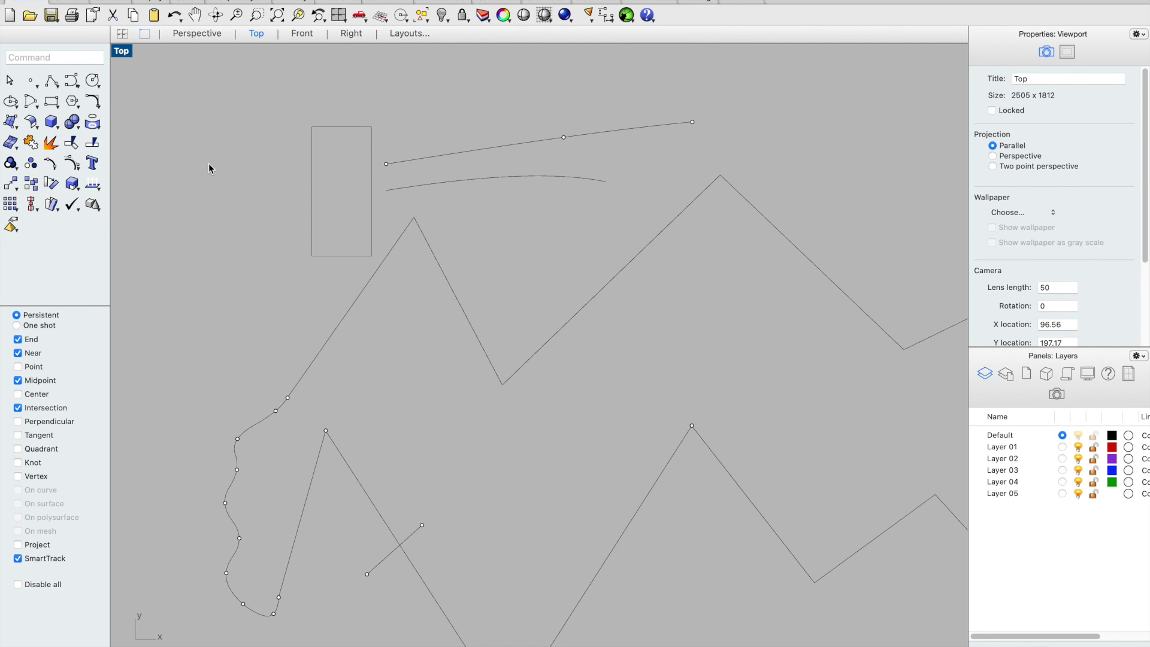
# Step: Stretch the lower curve horizontally with Scale1D from its left endpoint until its right end aligns with the upper curve's right end
pyautogui.write('Scale1D')
pyautogui.press('Return')
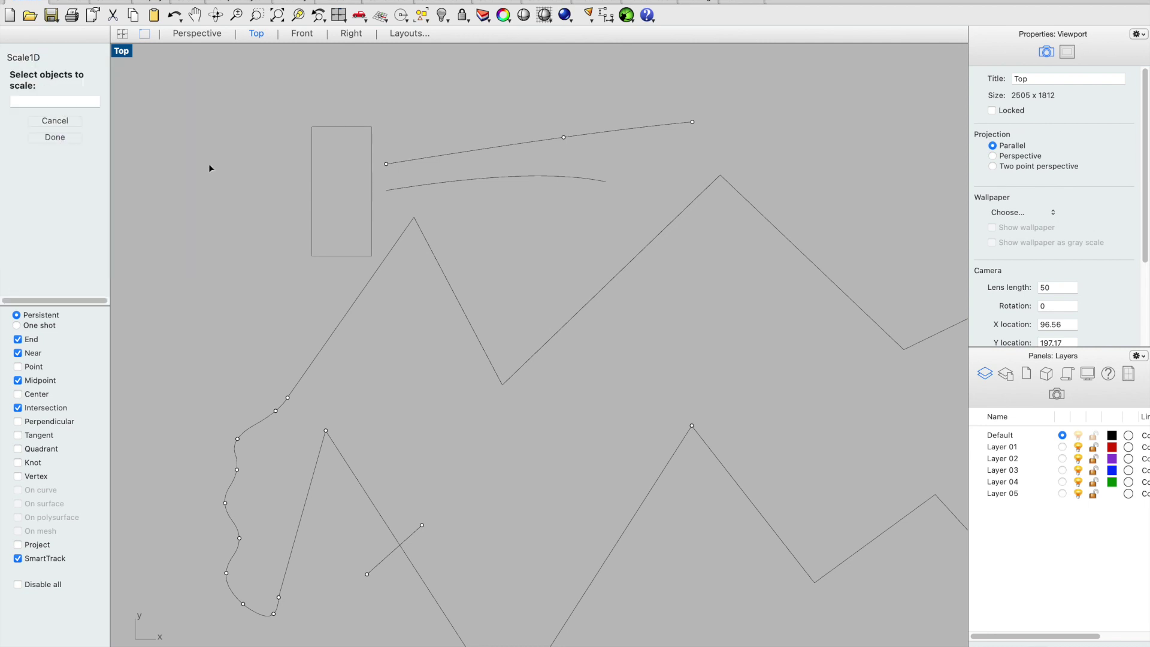
pyautogui.click(421, 188)
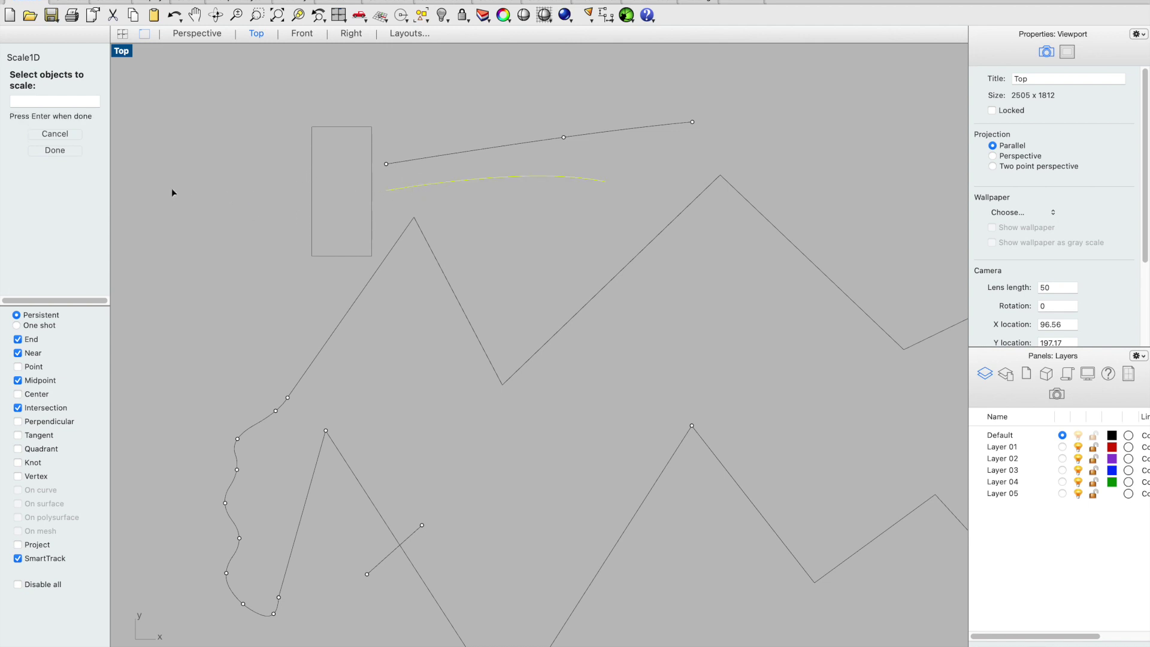
pyautogui.press('Return')
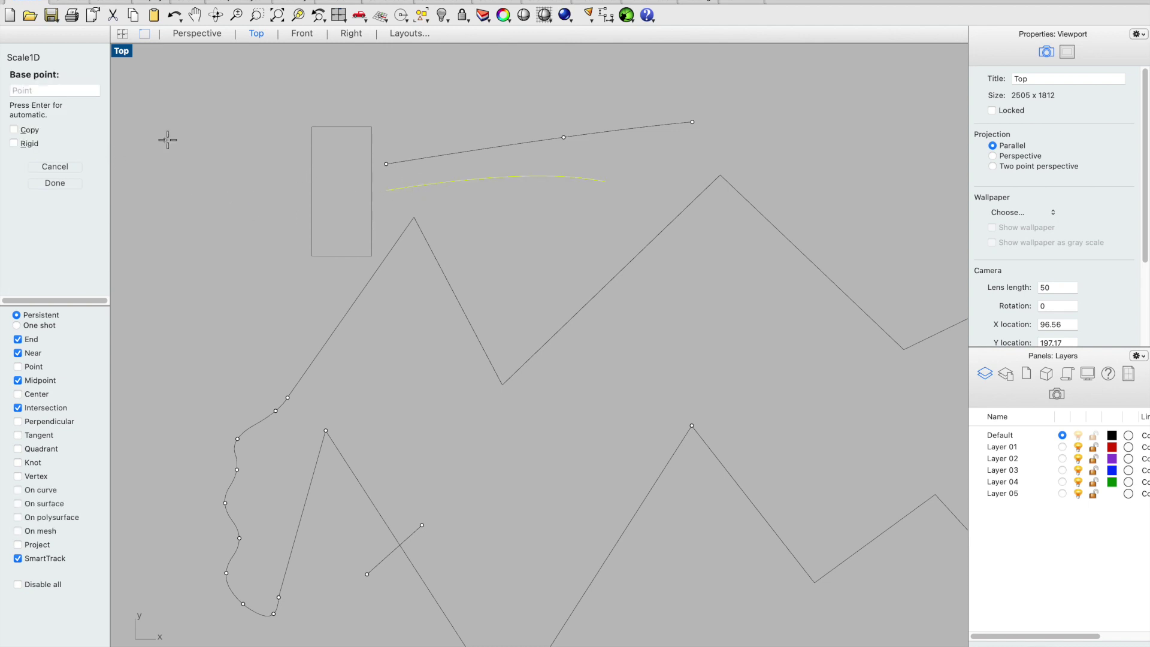
pyautogui.click(385, 192)
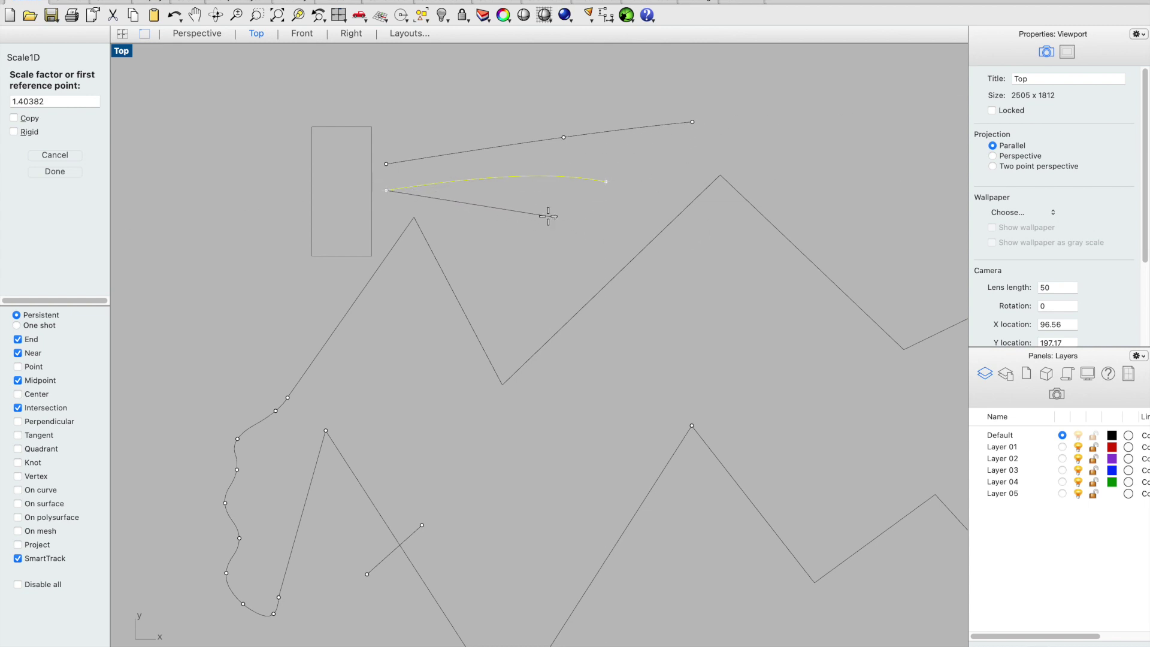
pyautogui.click(606, 190)
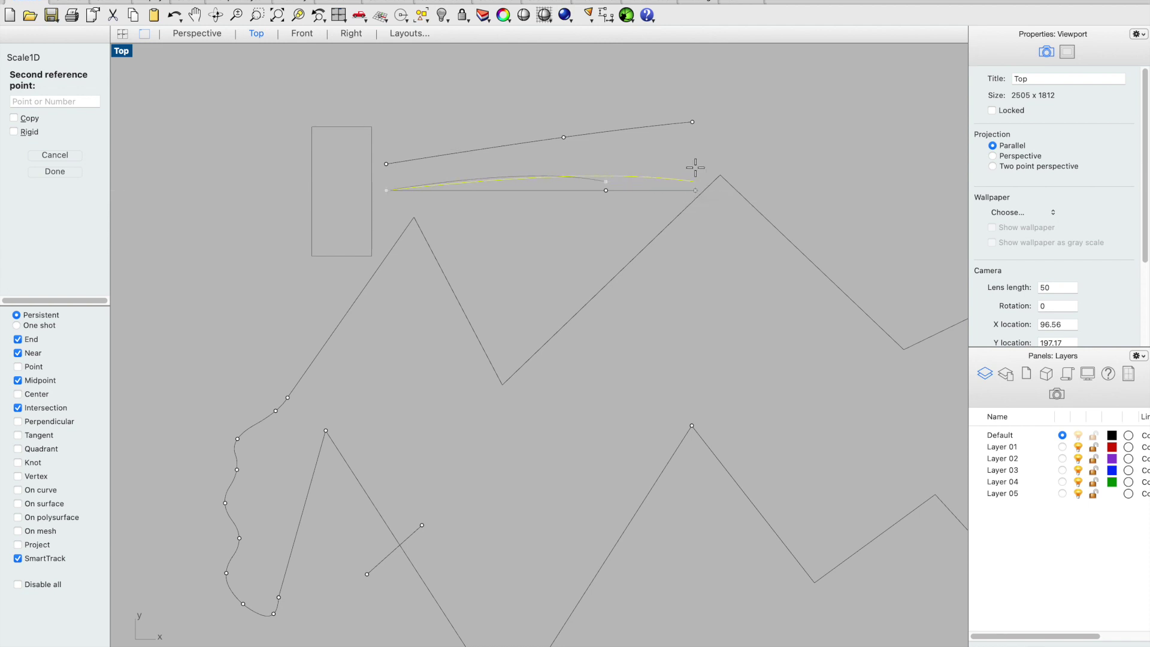
pyautogui.click(692, 122)
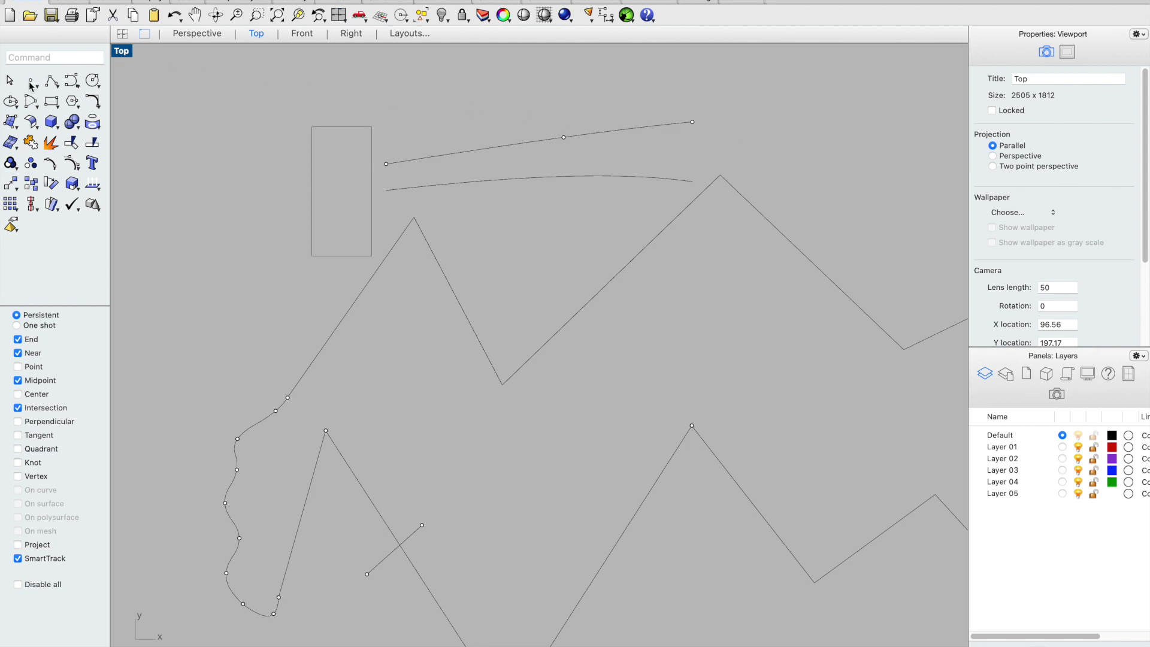
pyautogui.click(54, 84)
pyautogui.click(692, 121)
pyautogui.click(690, 188)
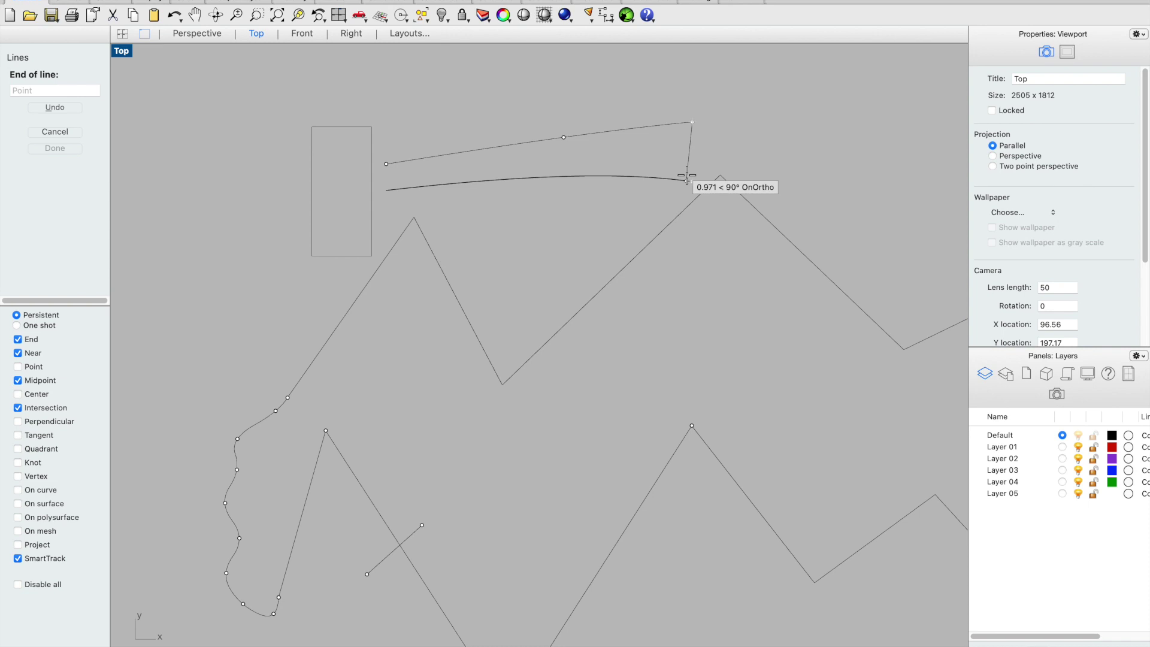
pyautogui.press('Escape')
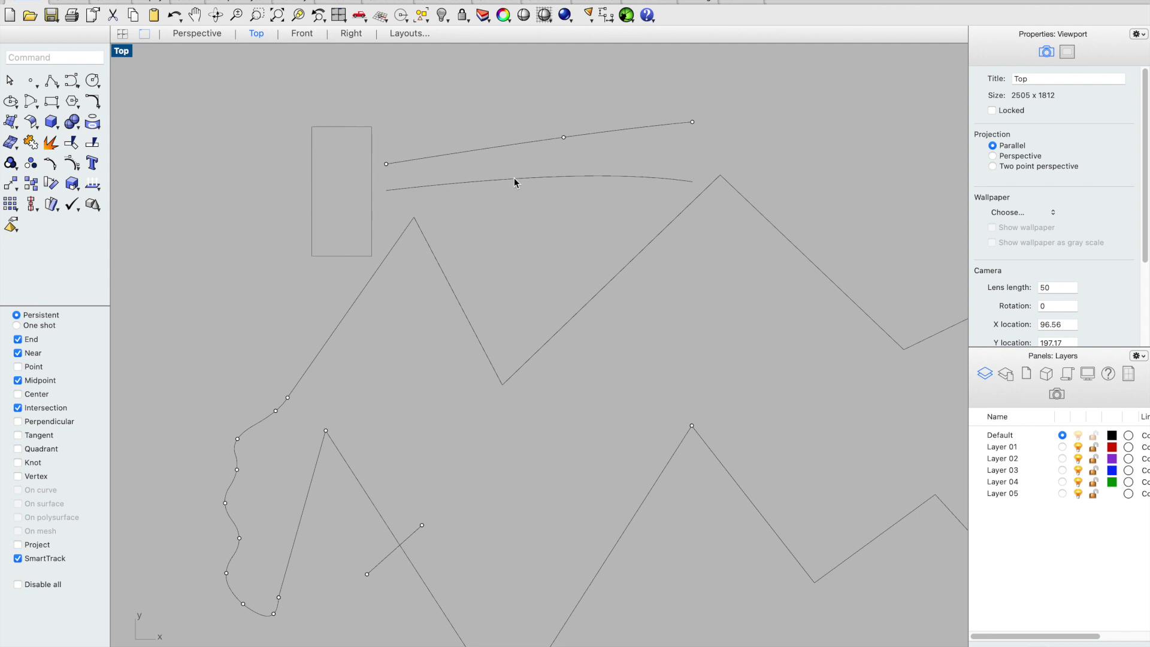
# Step: Divide the lower curve into 5 segments with the Split option enabled
pyautogui.click(491, 180)
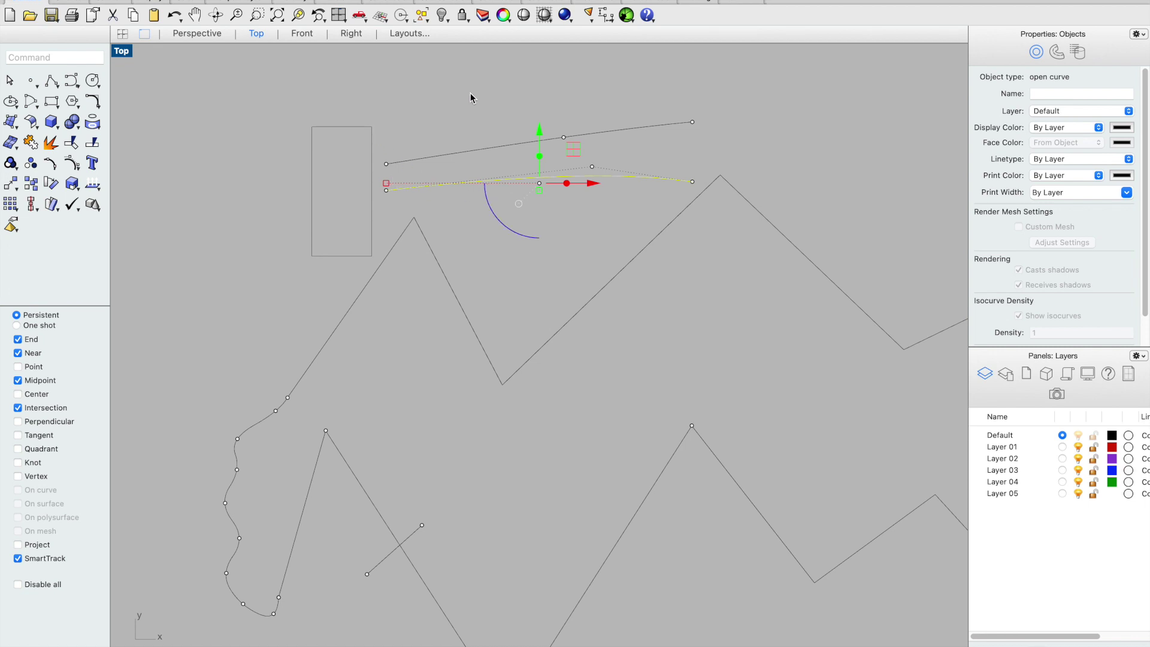
pyautogui.write('Divide')
pyautogui.press('Return')
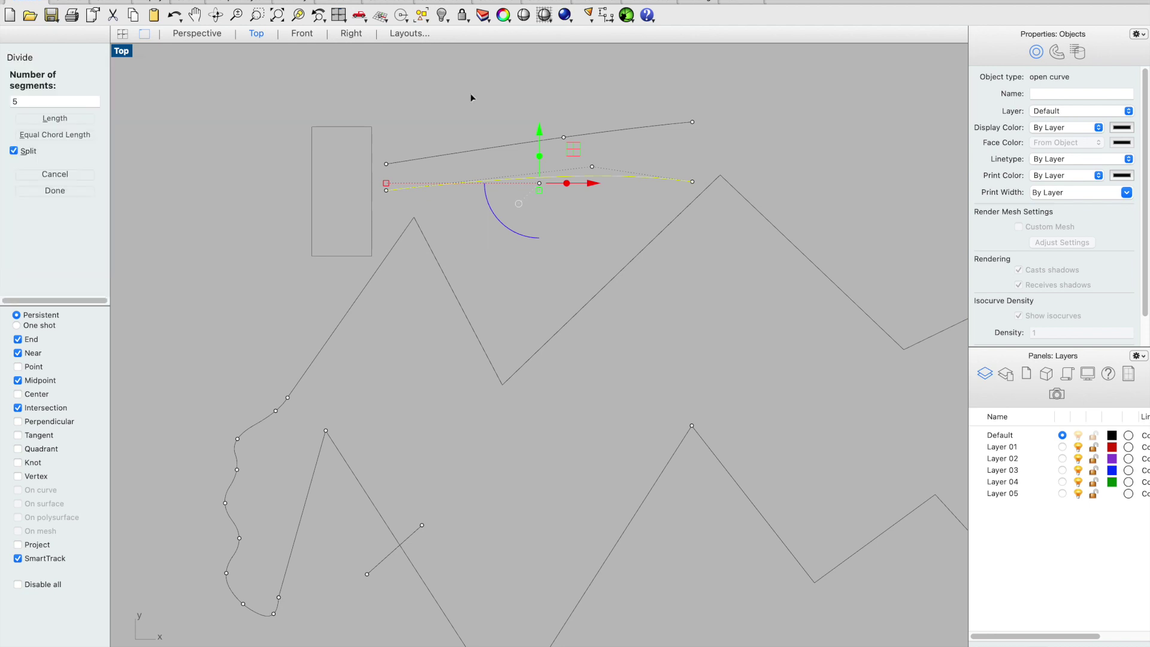
pyautogui.click(28, 102)
pyautogui.doubleClick(28, 103)
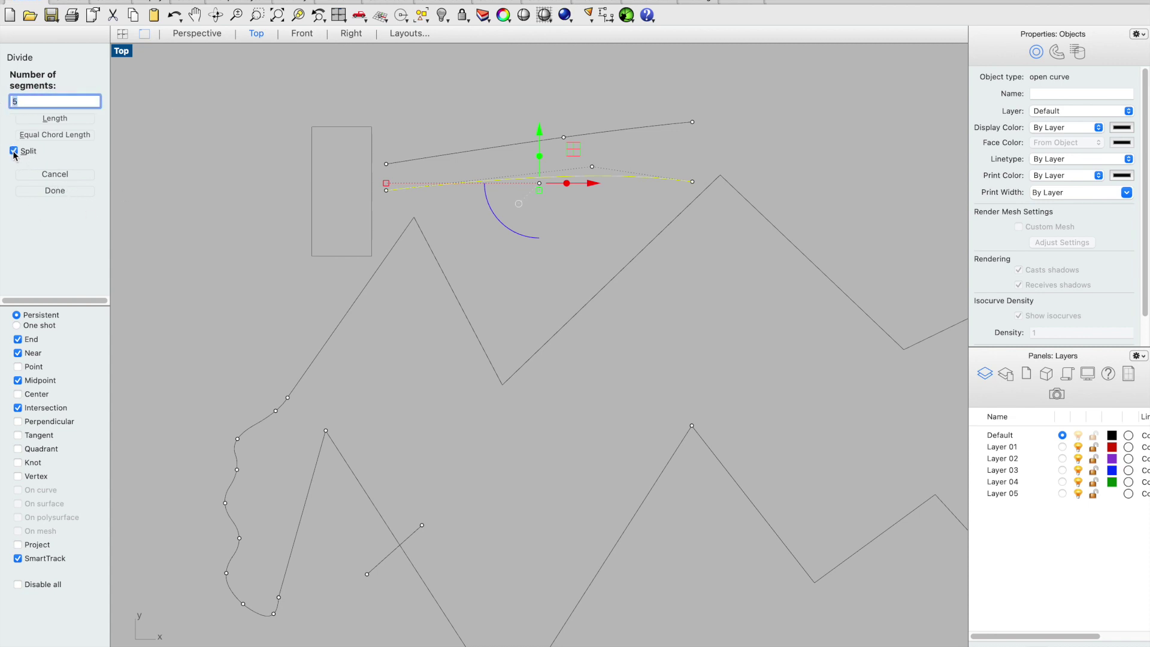
pyautogui.click(40, 189)
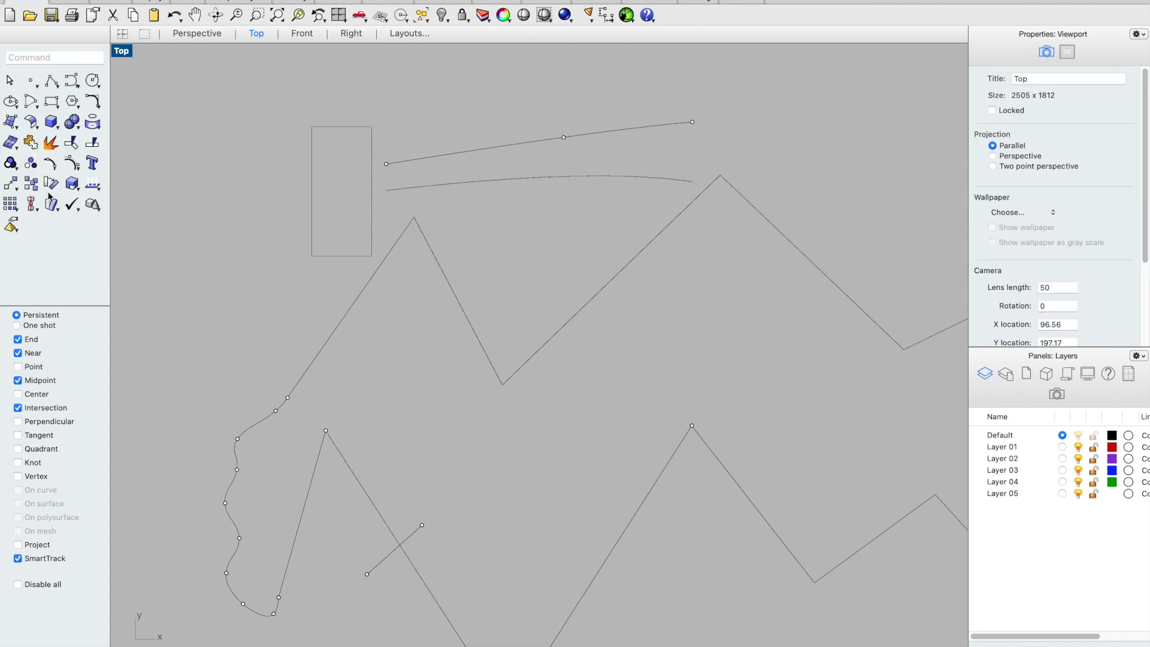
# Step: Check the separate pieces of the lower curve by selecting one, and undo the split
pyautogui.click(533, 181)
pyautogui.click(429, 135)
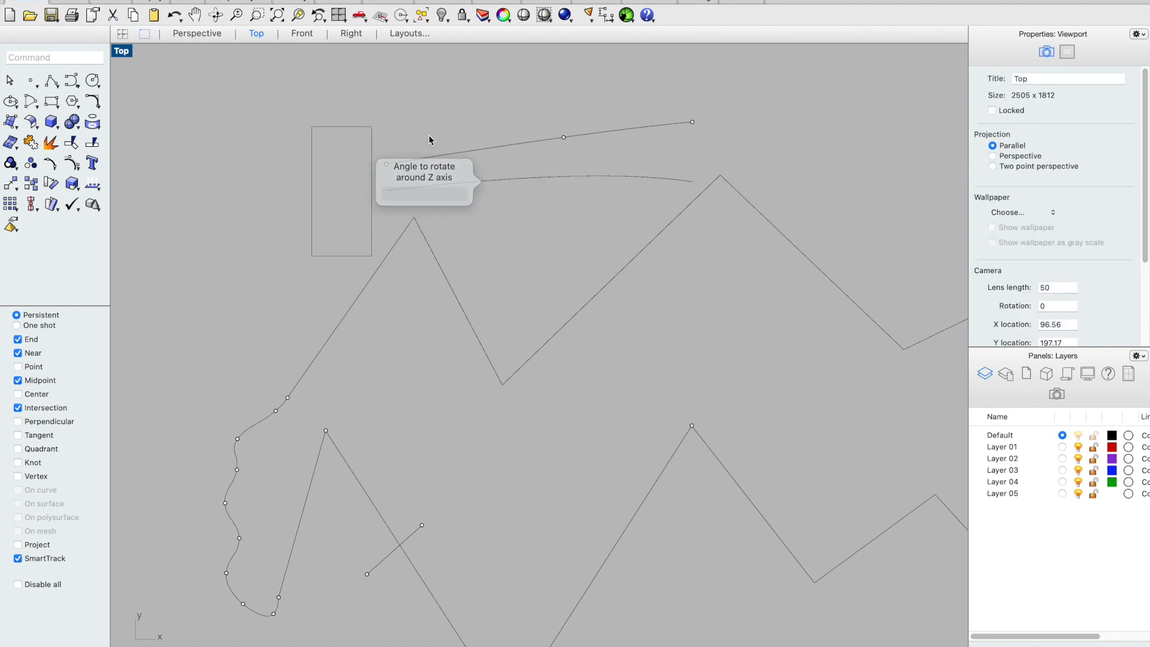
pyautogui.click(412, 190)
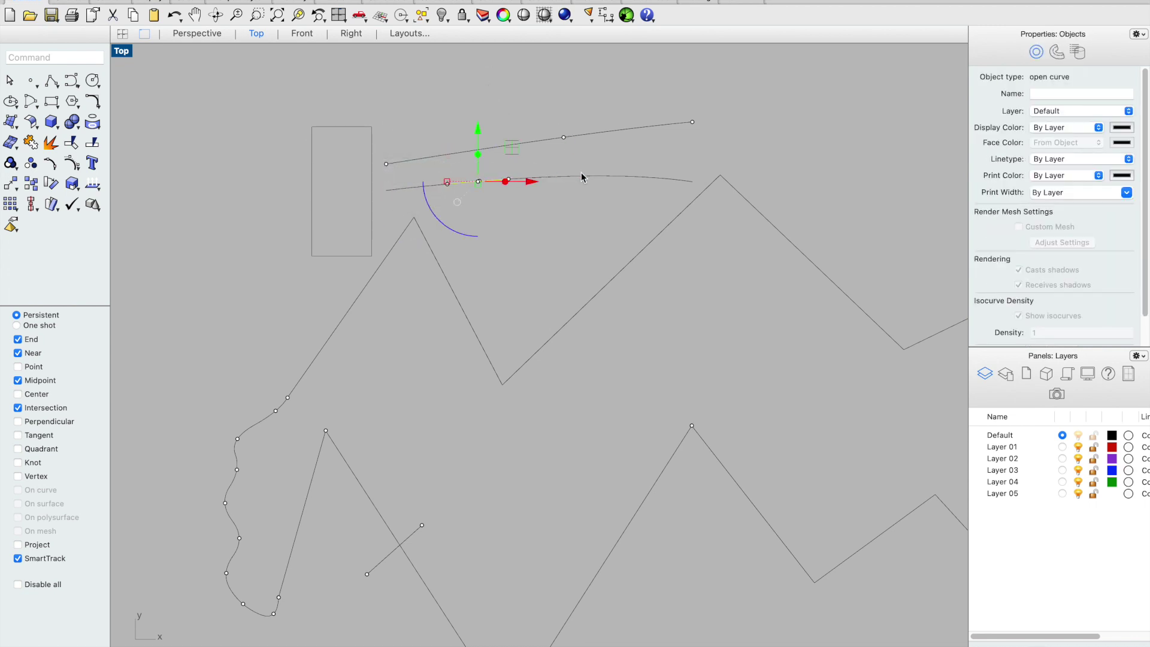
pyautogui.click(520, 119)
pyautogui.press('super+z')
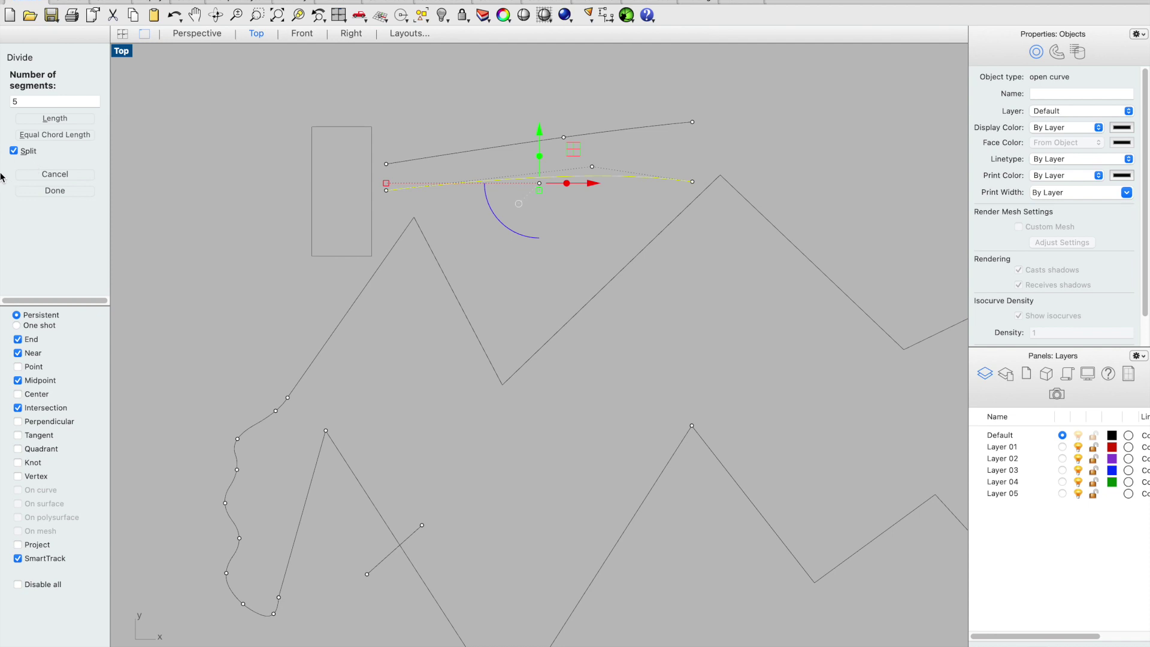
# Step: Divide the lower curve into 5 segments with Split off and Mark Ends on, and check that the curve is one piece
pyautogui.click(13, 152)
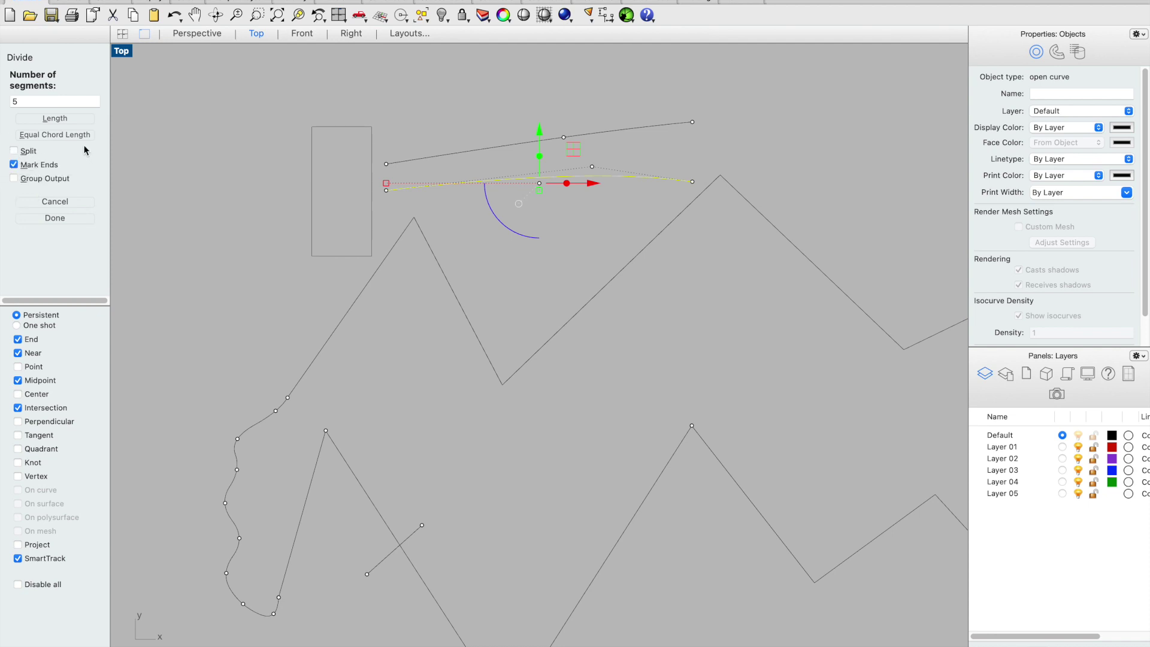
pyautogui.click(50, 219)
pyautogui.click(432, 169)
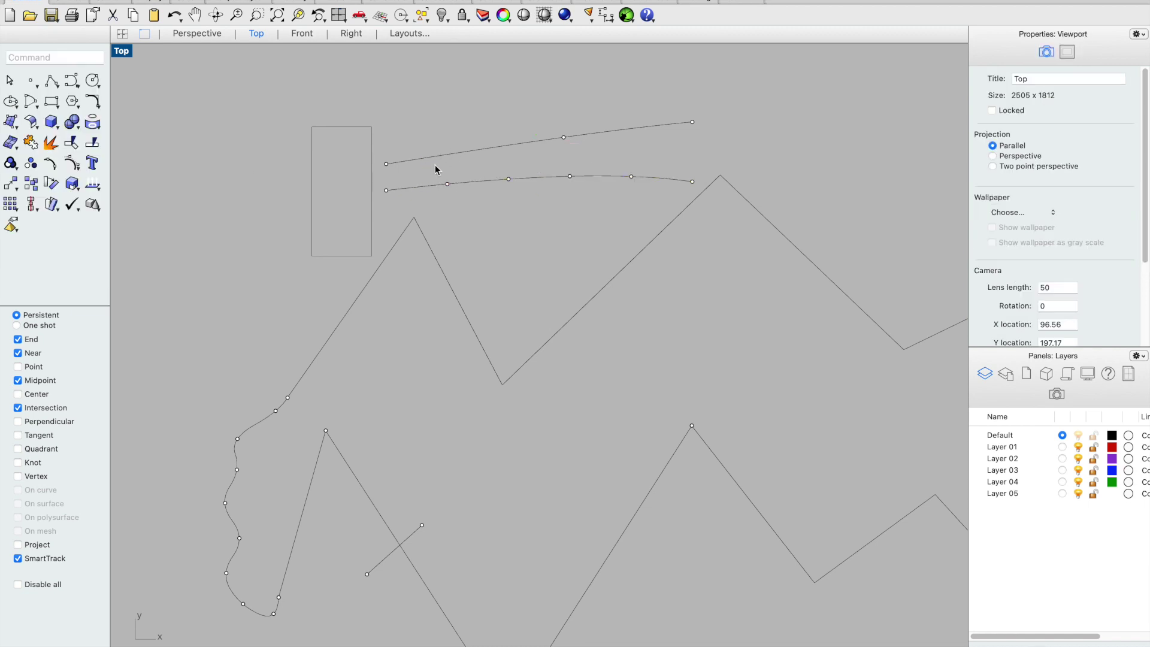
pyautogui.click(444, 189)
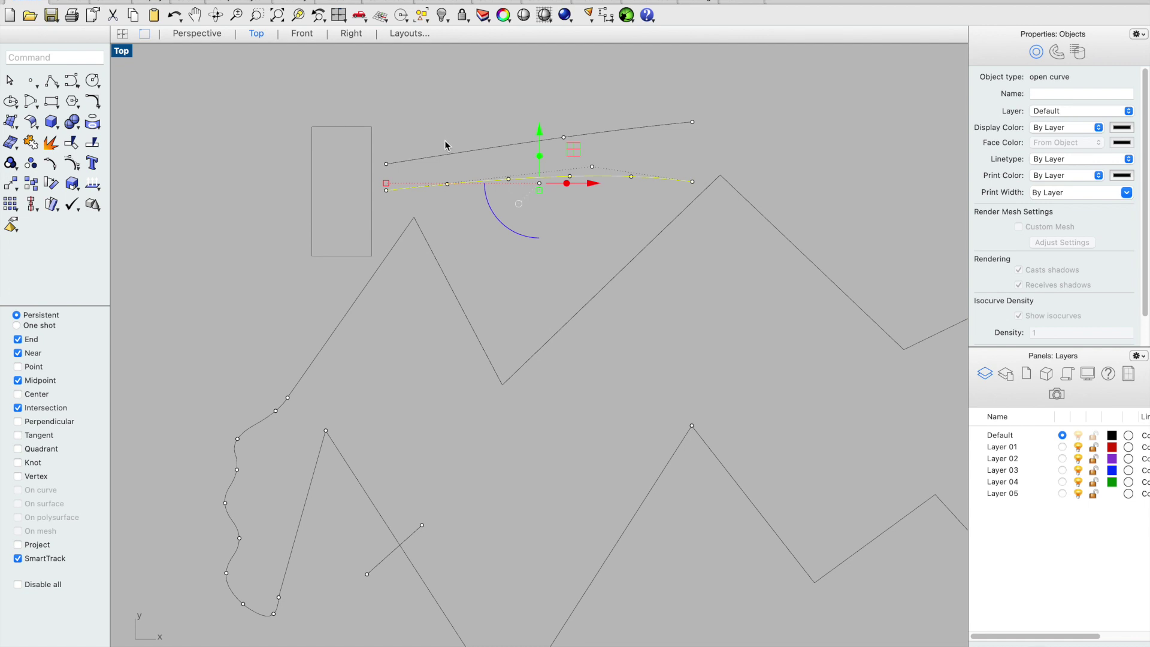
pyautogui.click(466, 108)
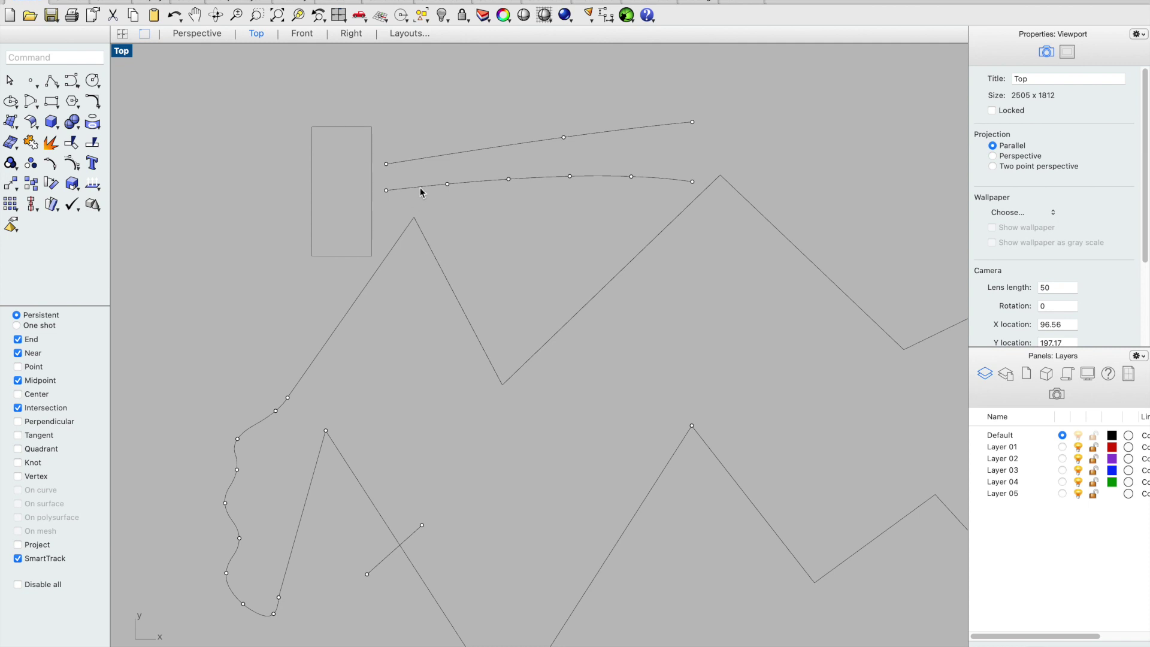
# Step: Mark the lower curve with division points for 5 segments, with Split off and Mark Ends on
pyautogui.click(445, 182)
pyautogui.write('divide')
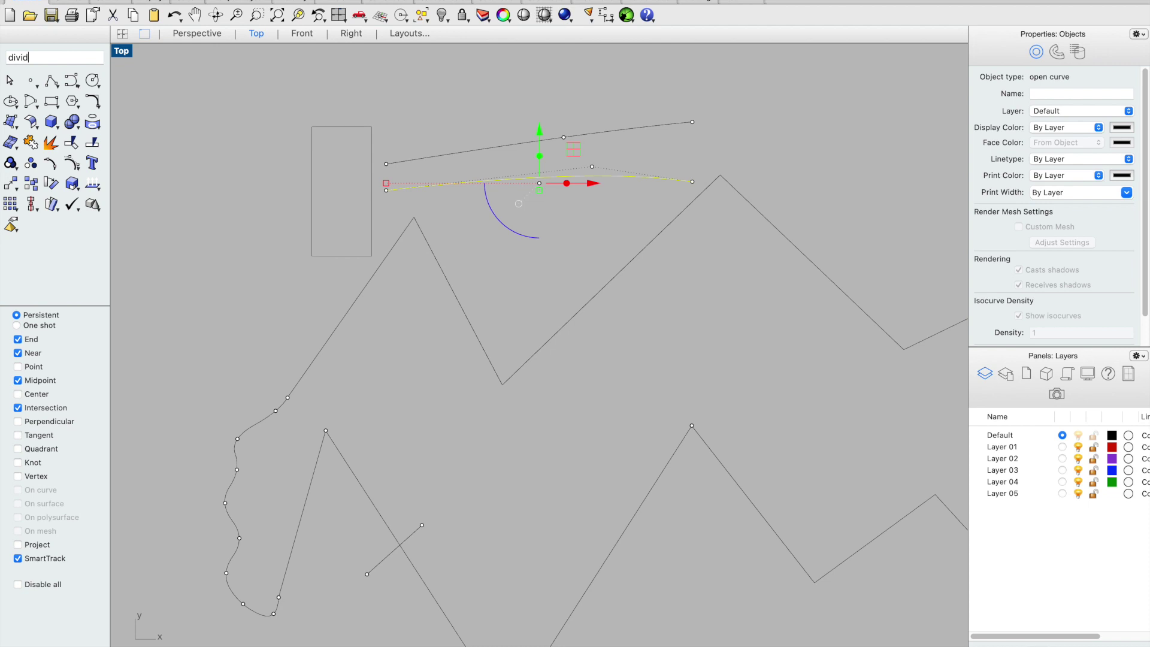
pyautogui.press('Return')
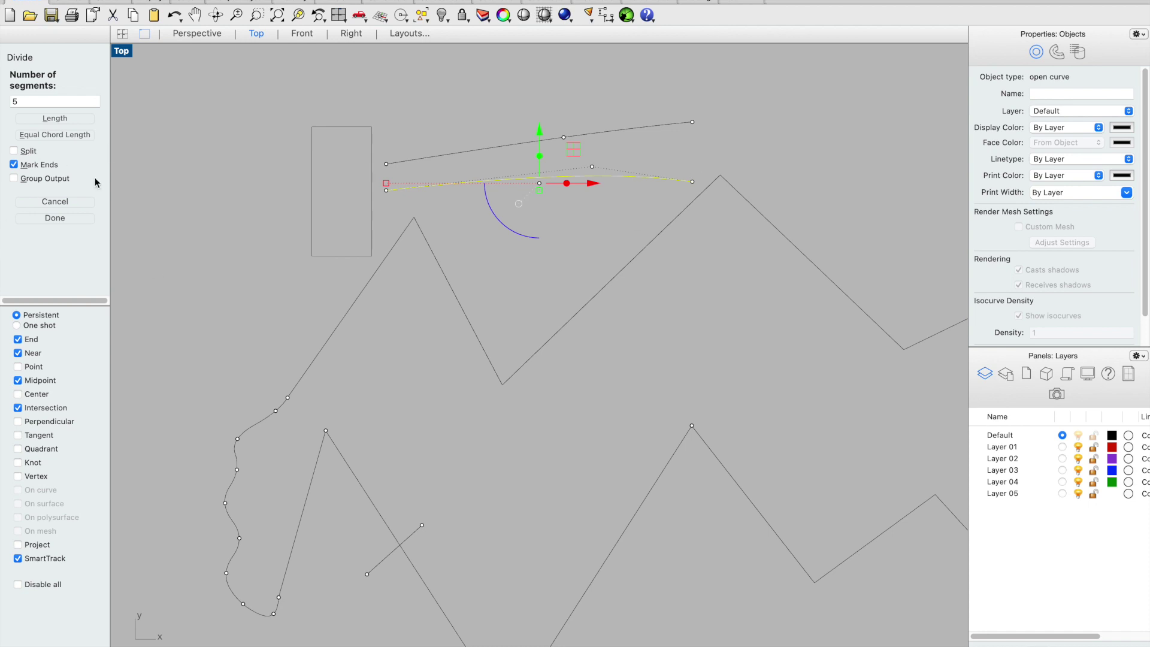
pyautogui.click(91, 217)
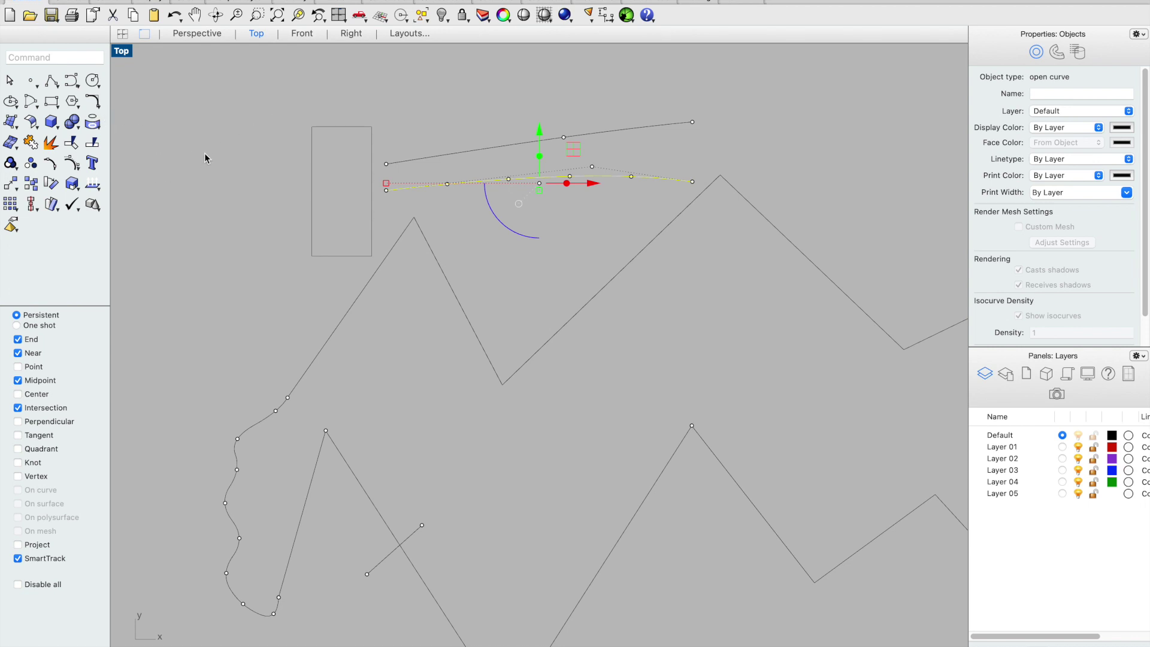
pyautogui.click(379, 99)
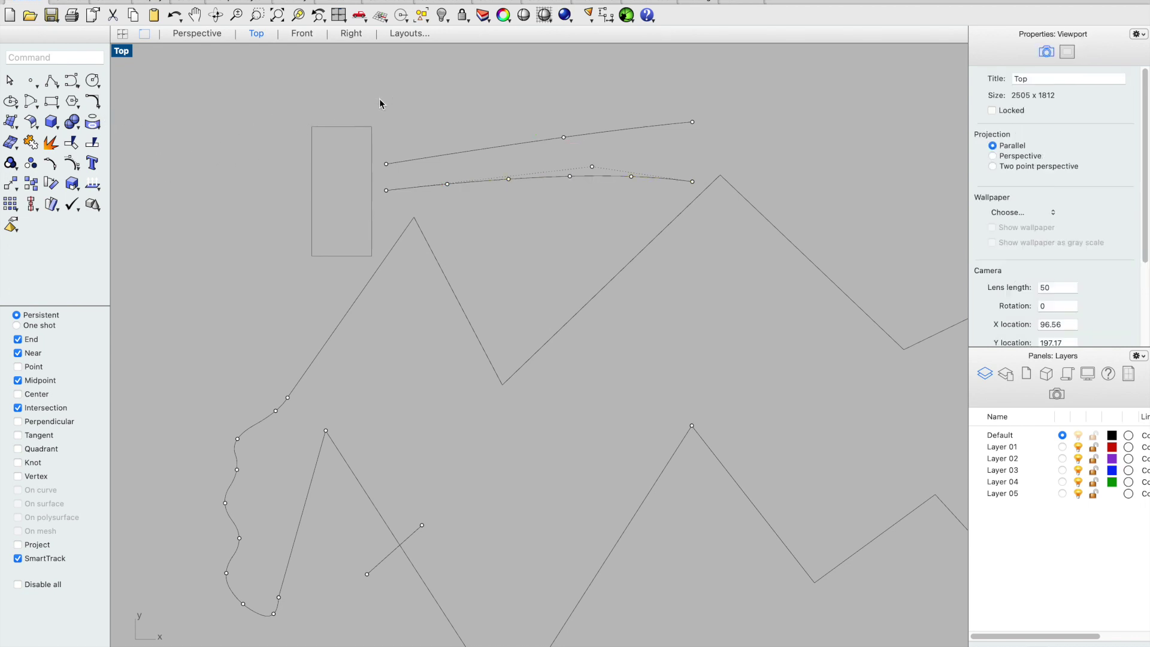
# Step: Rotate the lower curve by 45 degrees about its midpoint, and undo the rotation
pyautogui.click(469, 179)
pyautogui.write('Rota')
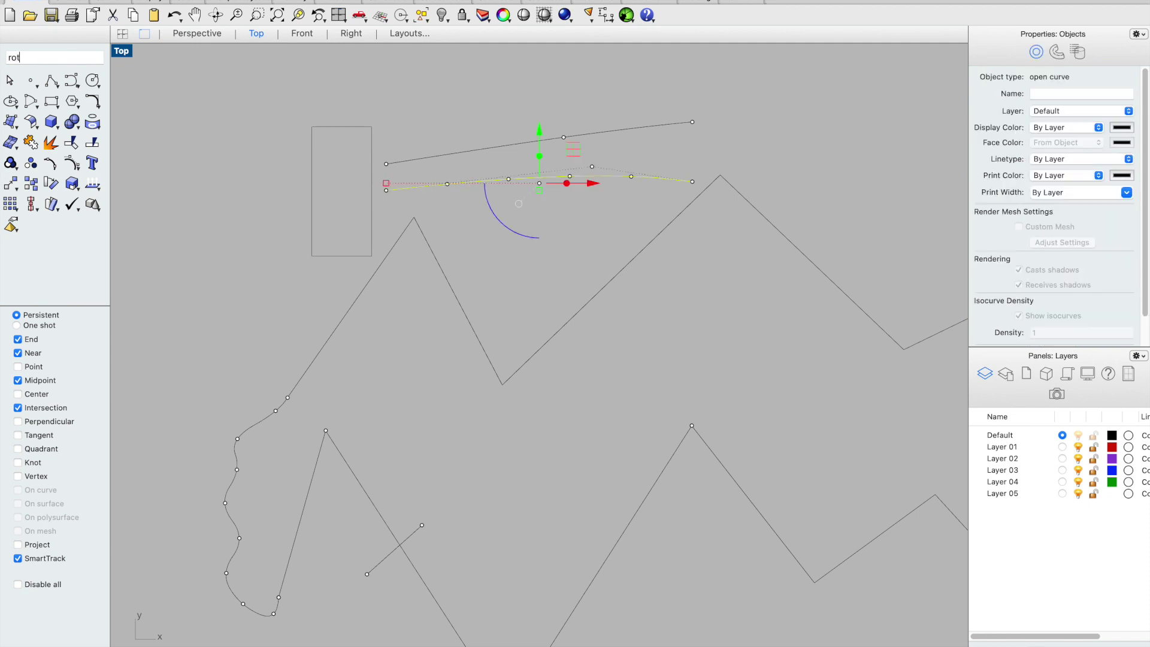
pyautogui.write('te')
pyautogui.press('Return')
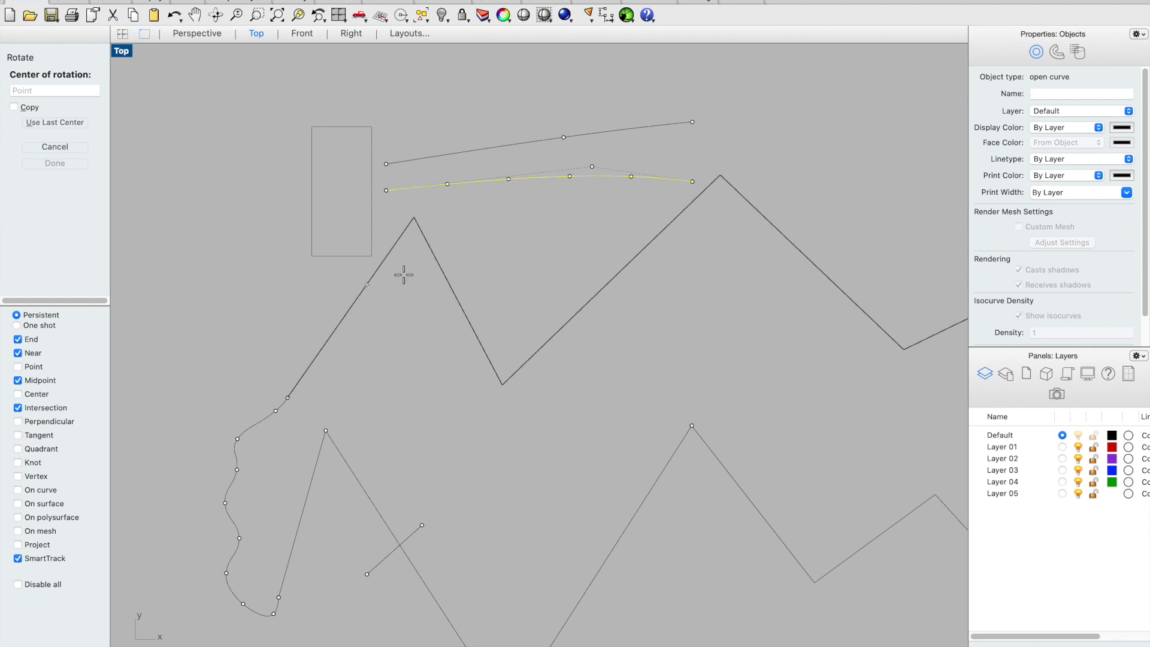
pyautogui.click(541, 178)
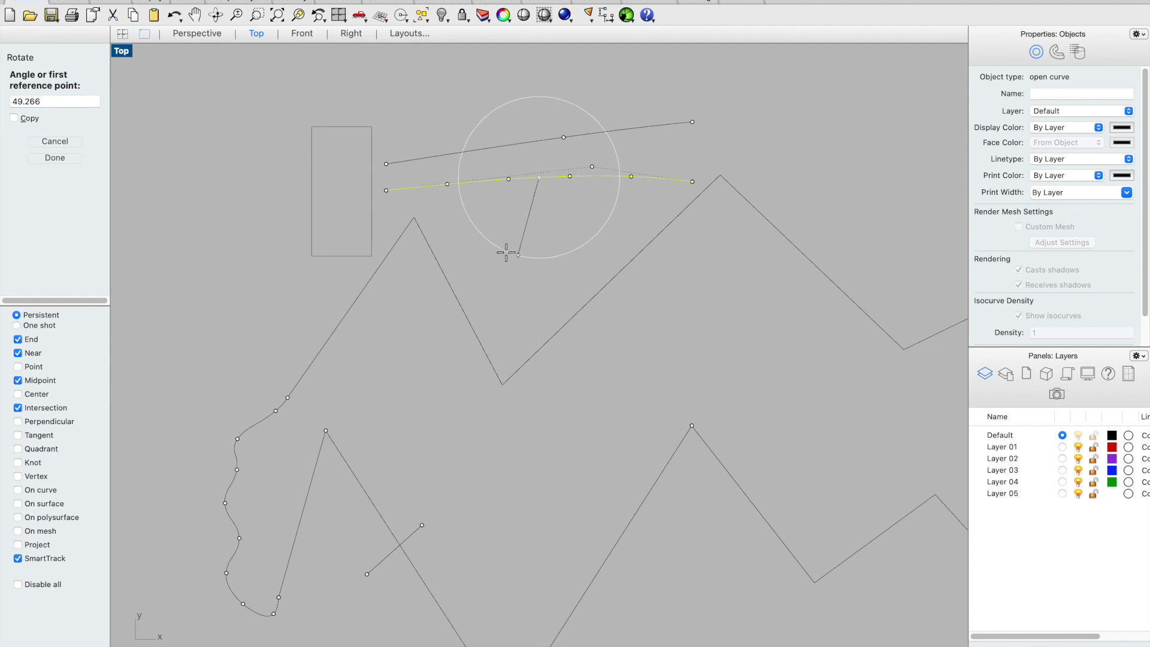
pyautogui.doubleClick(67, 101)
pyautogui.write('45')
pyautogui.press('Return')
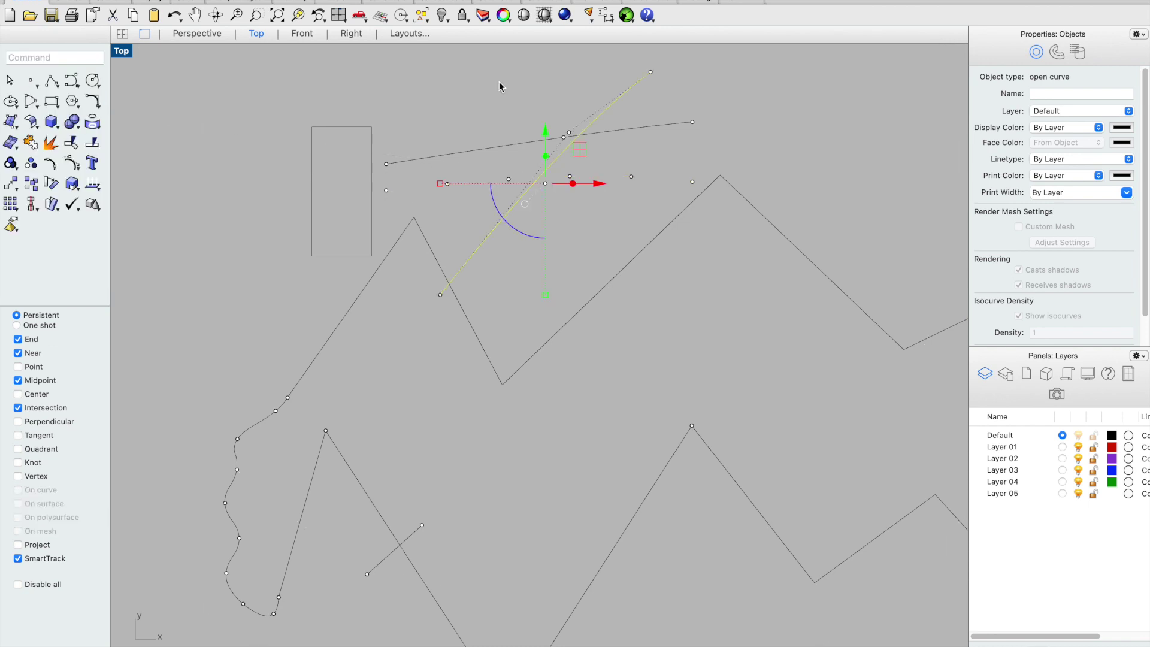
pyautogui.press('super+z')
# Step: Rotate the lower curve counterclockwise about its midpoint, using a first reference point straight below the midpoint
pyautogui.press('Return')
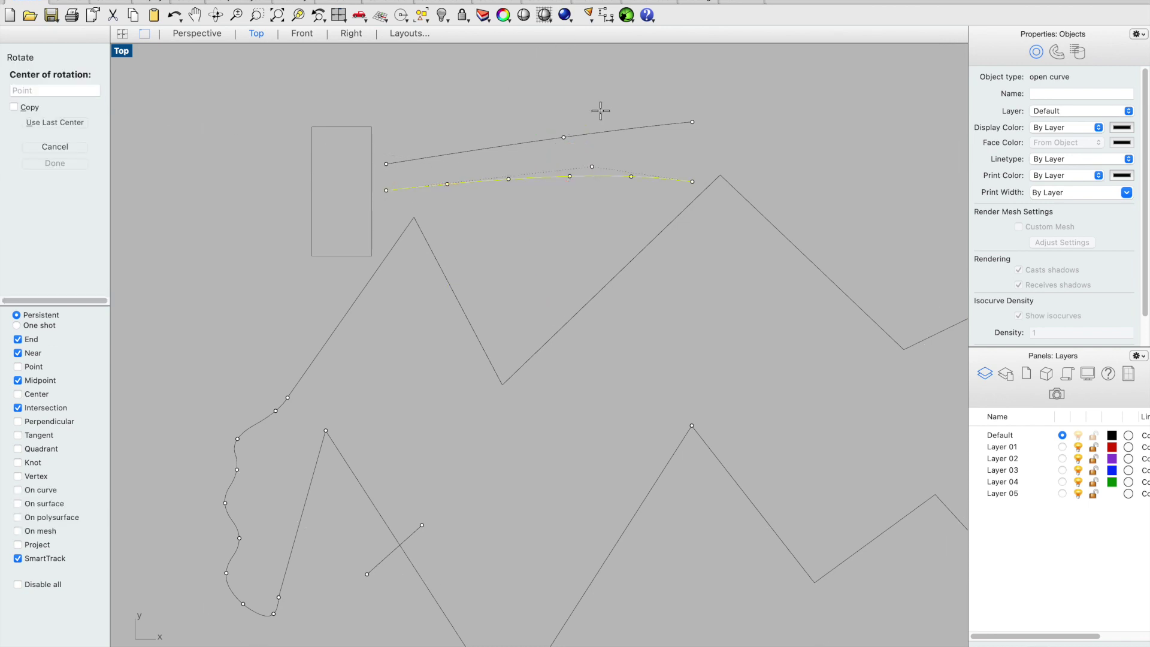
pyautogui.click(538, 179)
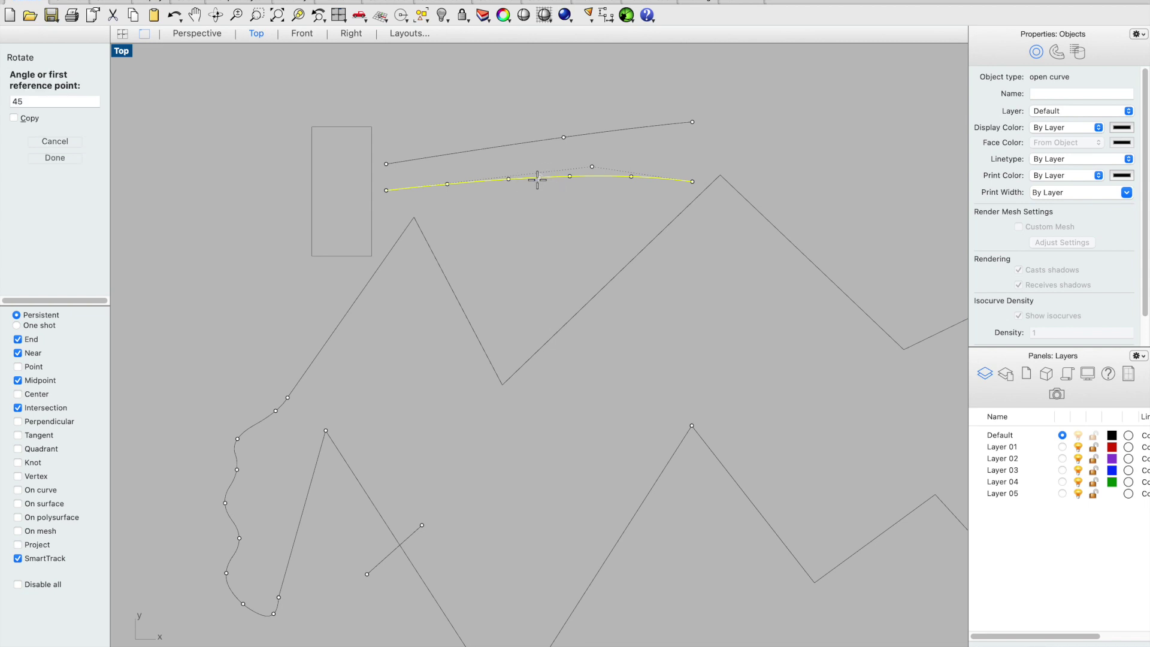
pyautogui.click(534, 293)
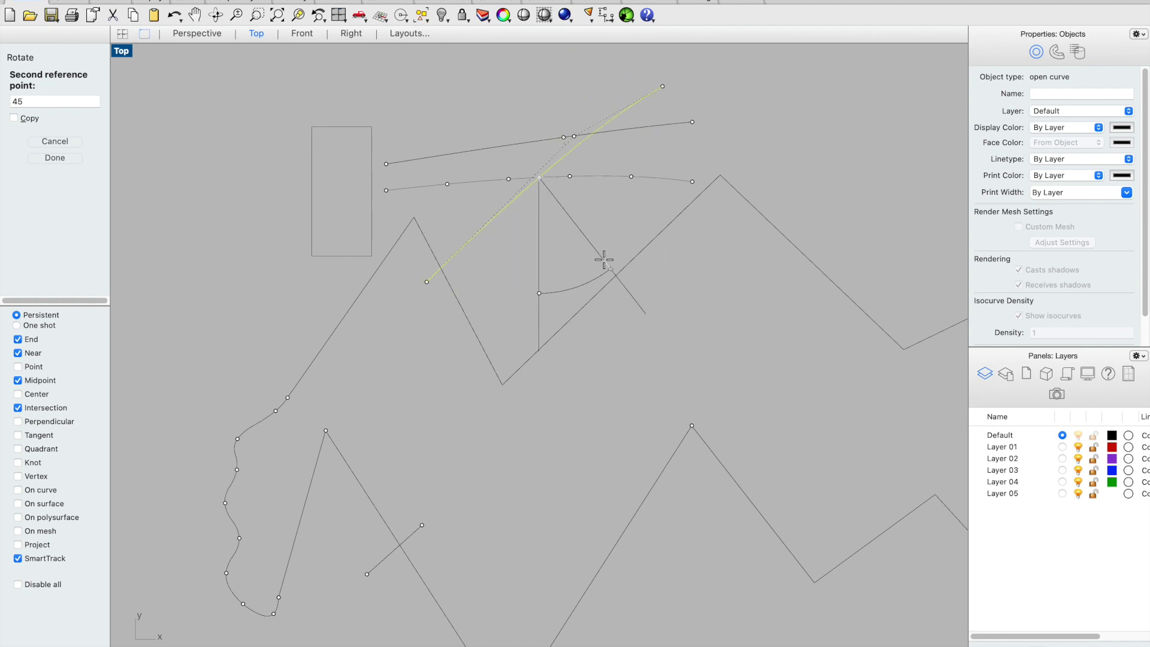
pyautogui.click(593, 258)
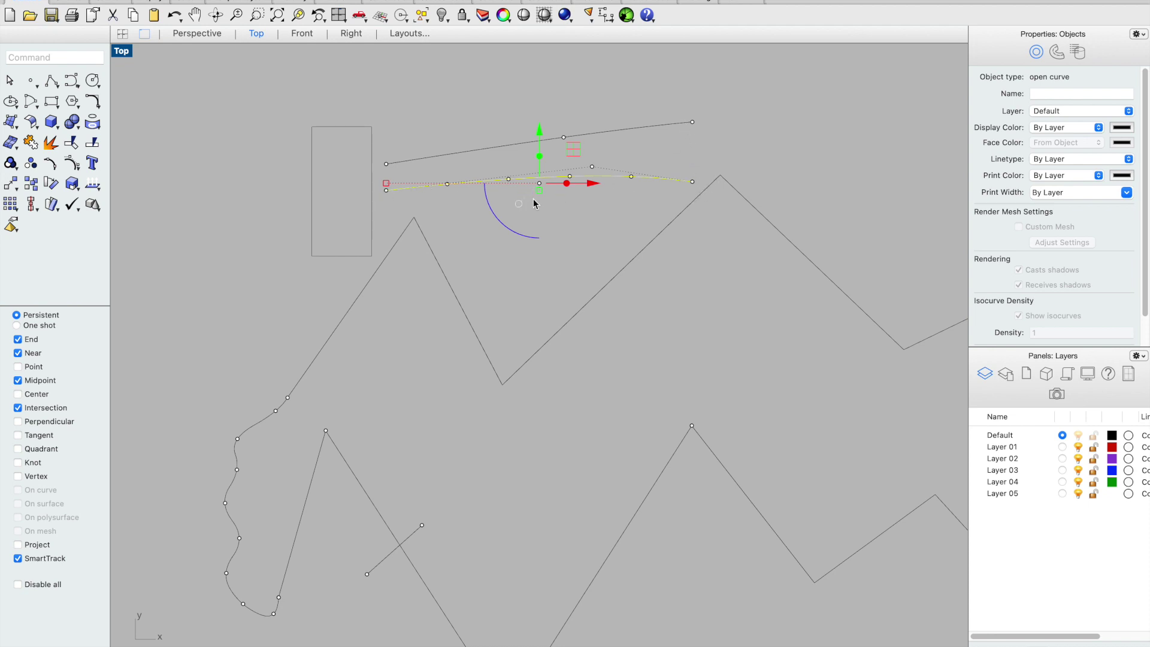
# Step: Rotate the lower curve about its left endpoint, swinging its right endpoint up to the upper curve's right end, and undo the rotation
pyautogui.press('Return')
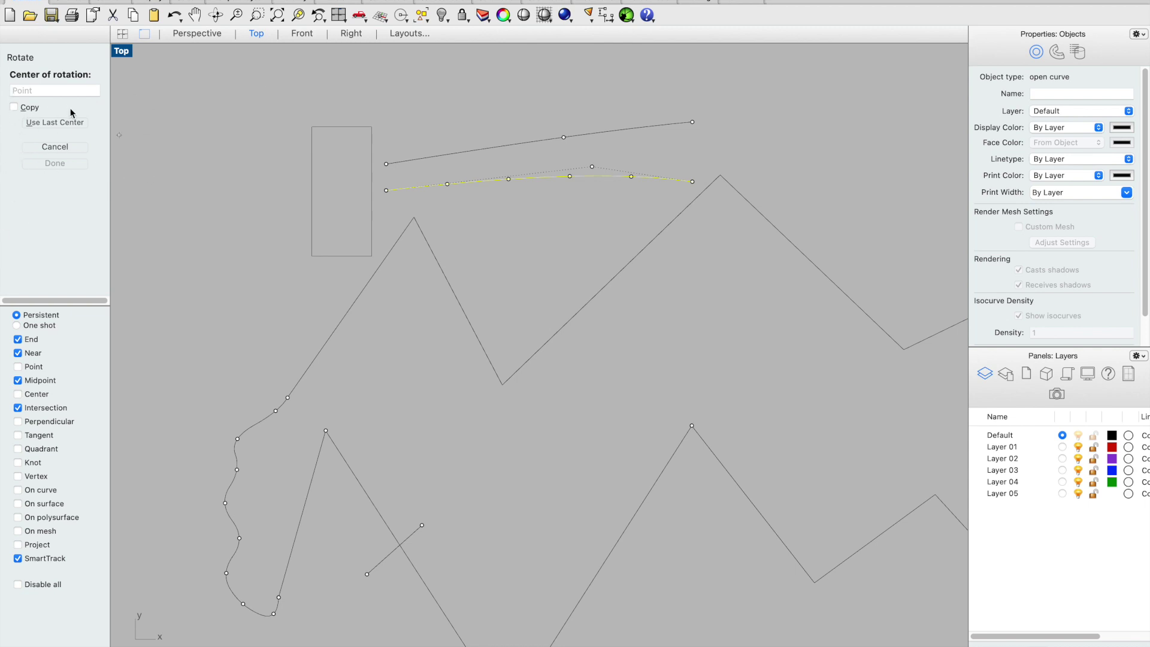
pyautogui.click(386, 191)
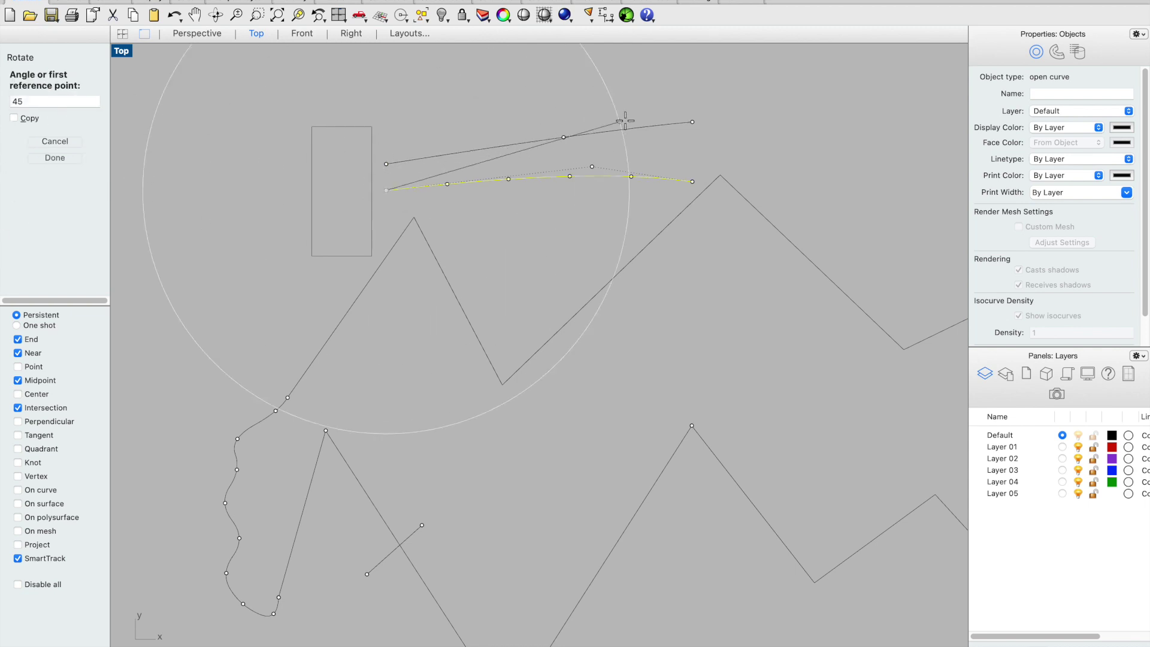
pyautogui.click(692, 181)
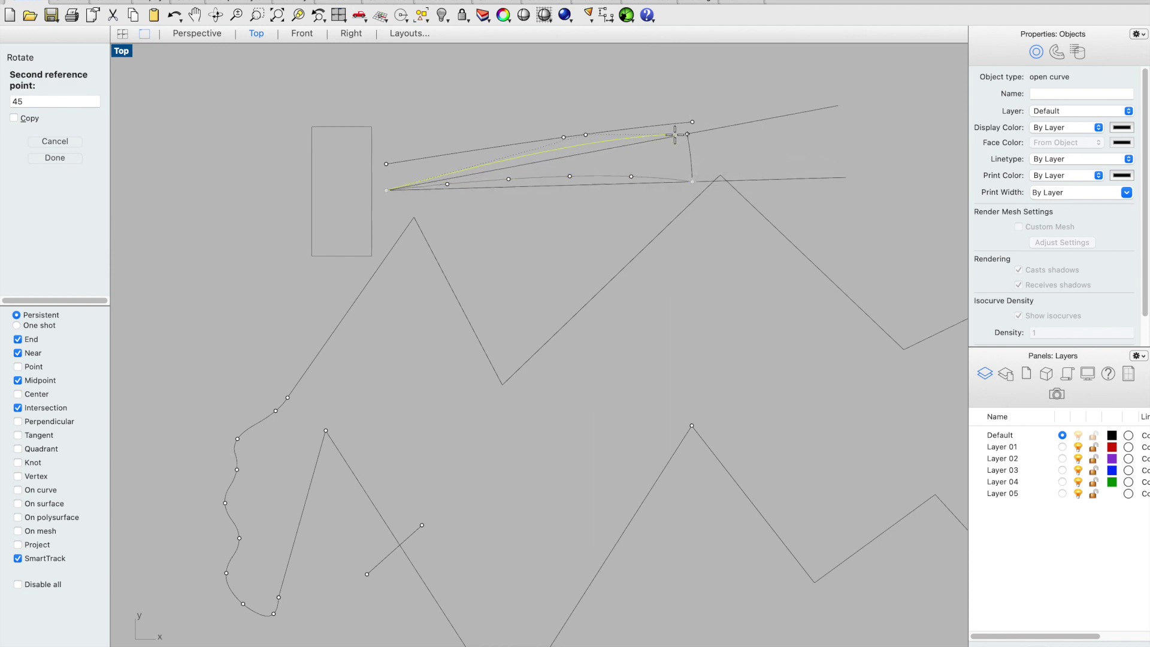
pyautogui.click(684, 121)
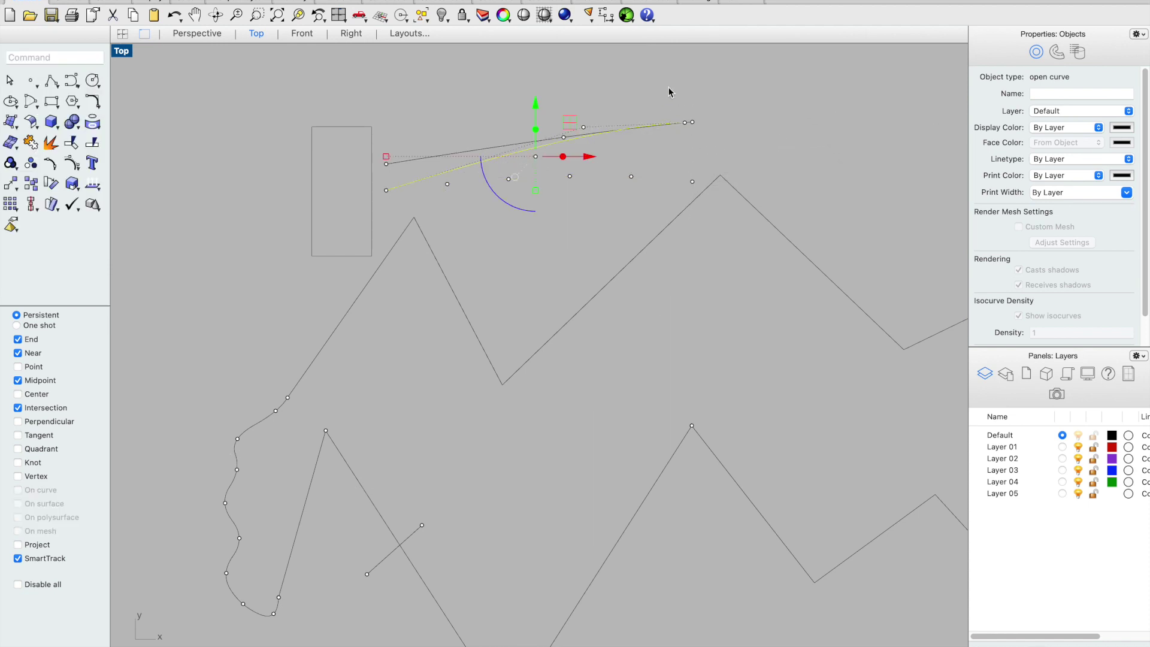
pyautogui.rightClick(658, 78)
pyautogui.click(444, 112)
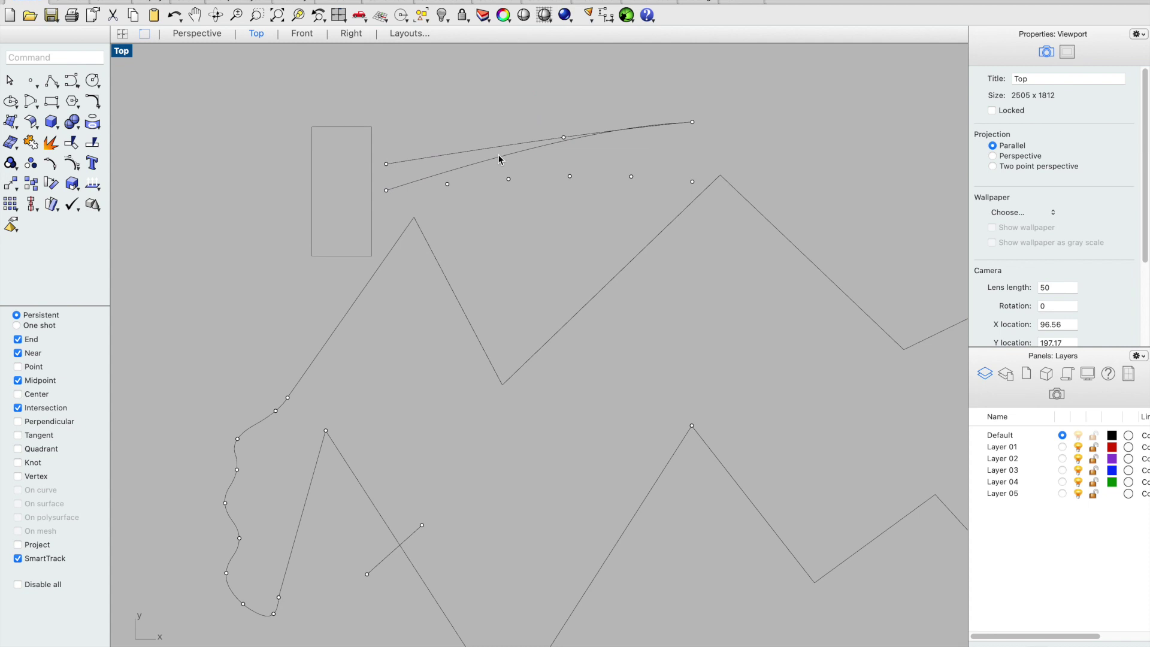
pyautogui.press('super+z')
pyautogui.click(476, 67)
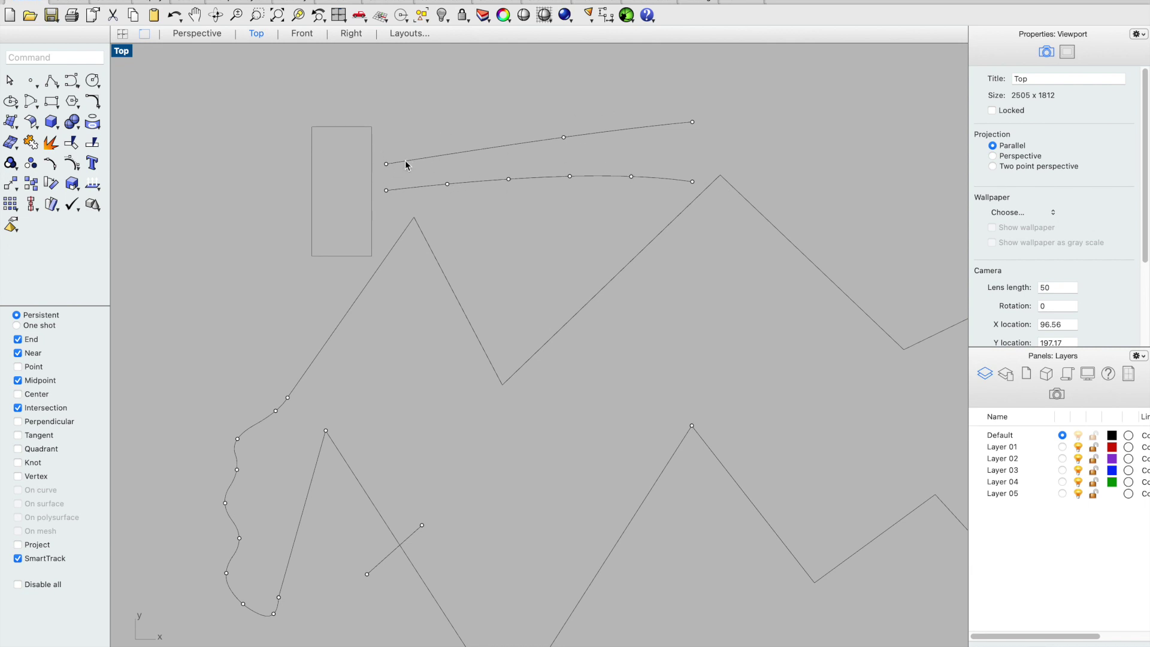
# Step: Move the lower curve from its left endpoint onto the upper curve's left endpoint
pyautogui.click(429, 191)
pyautogui.write('Move')
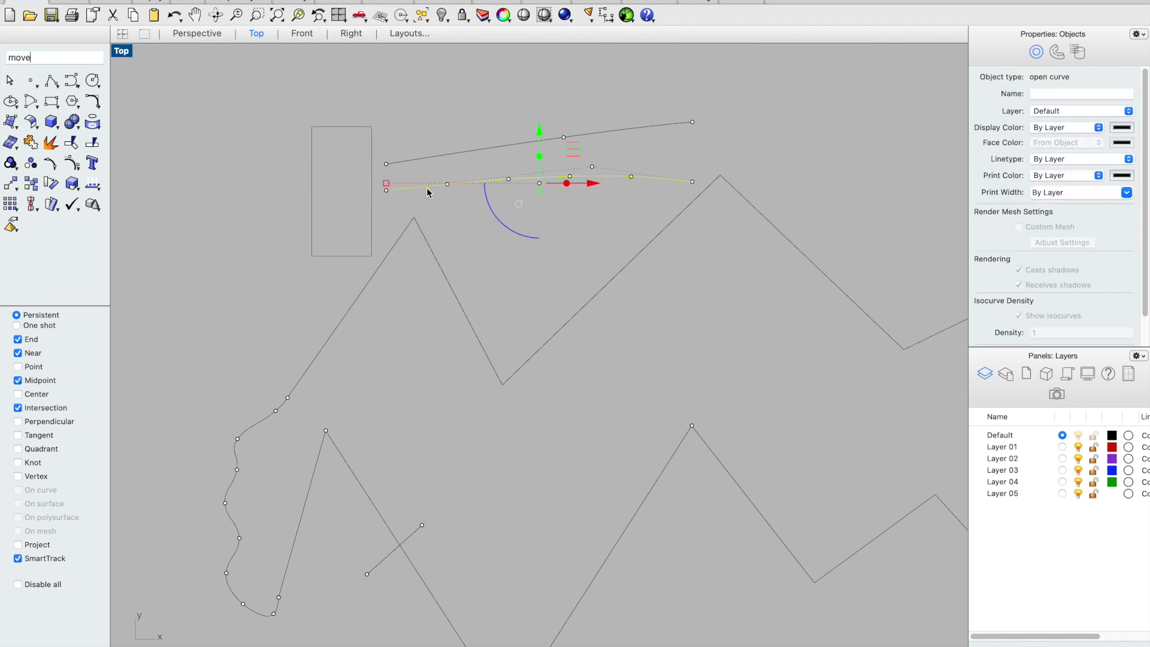
pyautogui.press('Return')
pyautogui.click(386, 191)
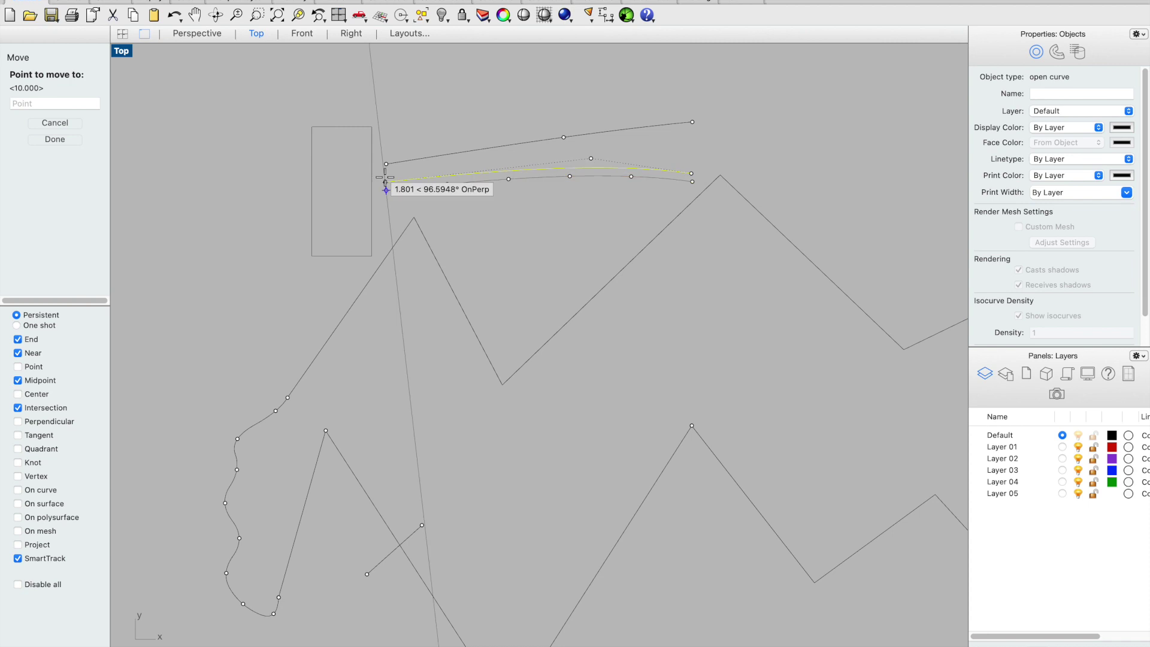
pyautogui.click(386, 164)
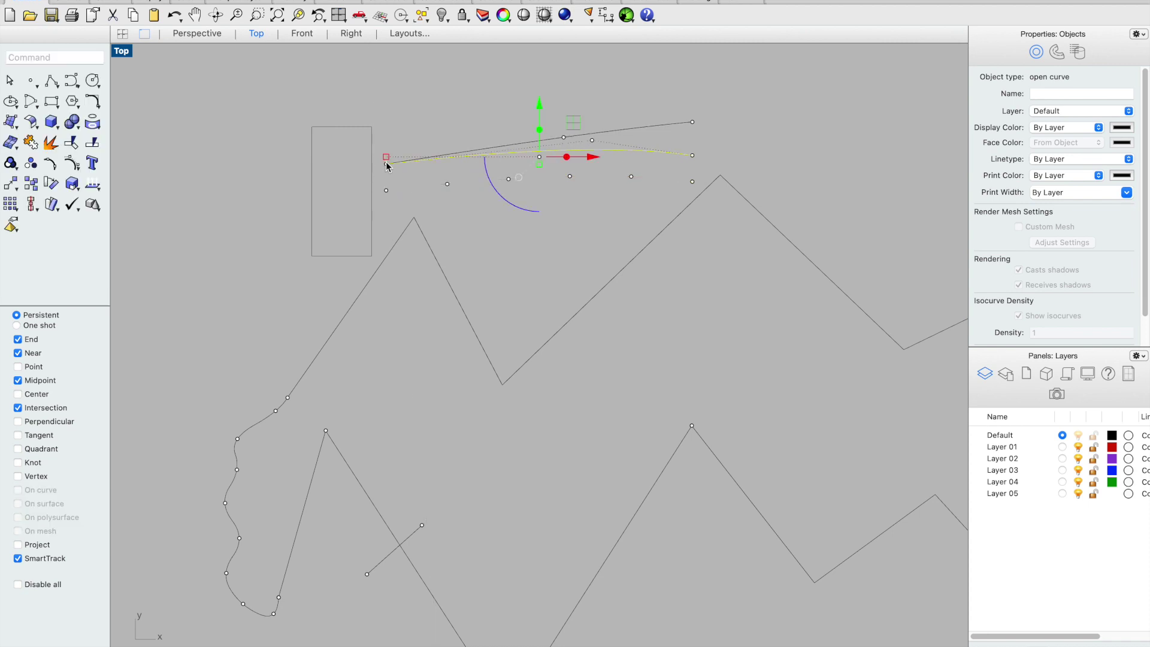
# Step: Rotate the moved curve about its left endpoint so its right end meets the upper curve's right end, and undo the rotation and preceding move
pyautogui.write('Rotate')
pyautogui.press('Return')
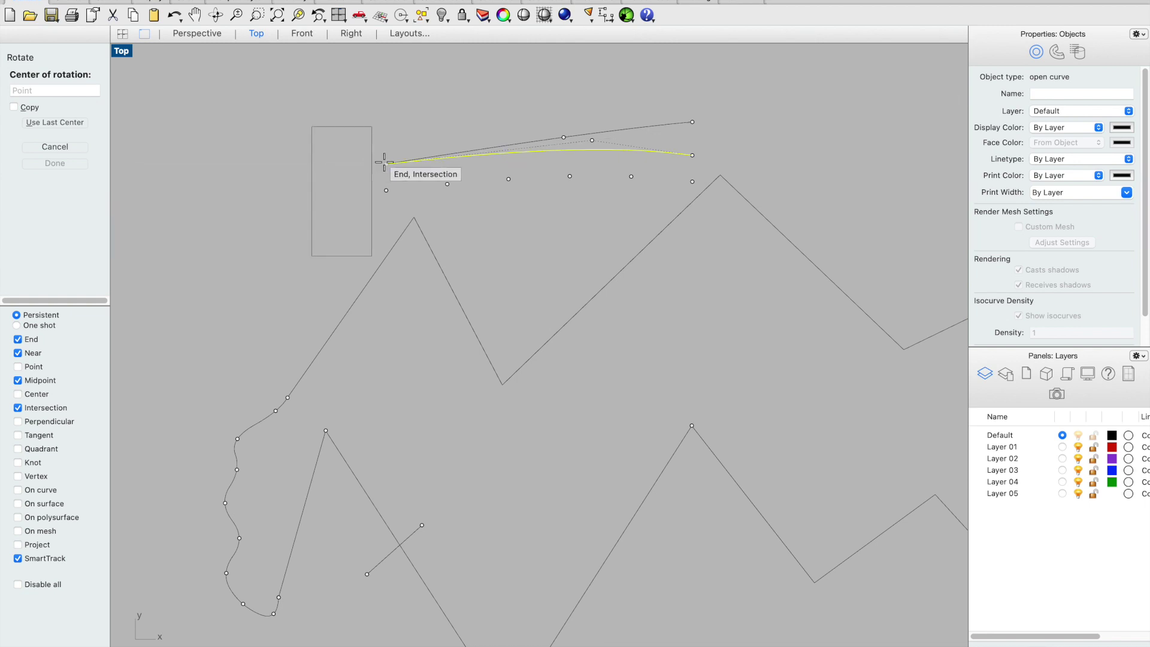
pyautogui.click(386, 163)
pyautogui.click(693, 156)
pyautogui.click(692, 121)
pyautogui.click(563, 73)
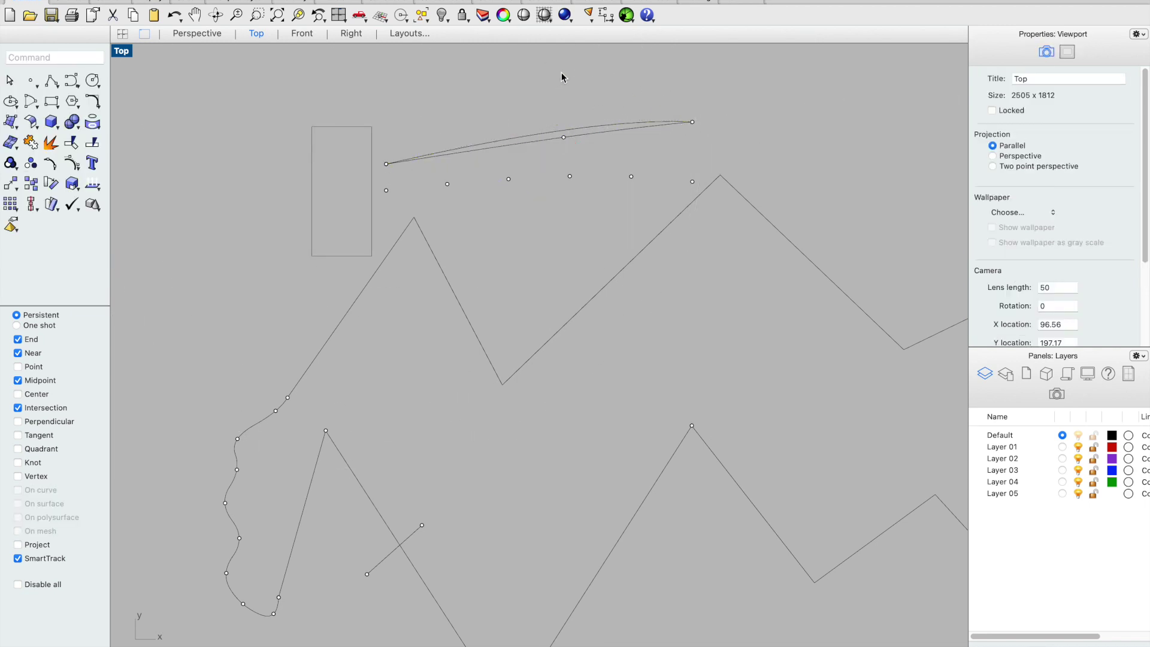
pyautogui.click(508, 179)
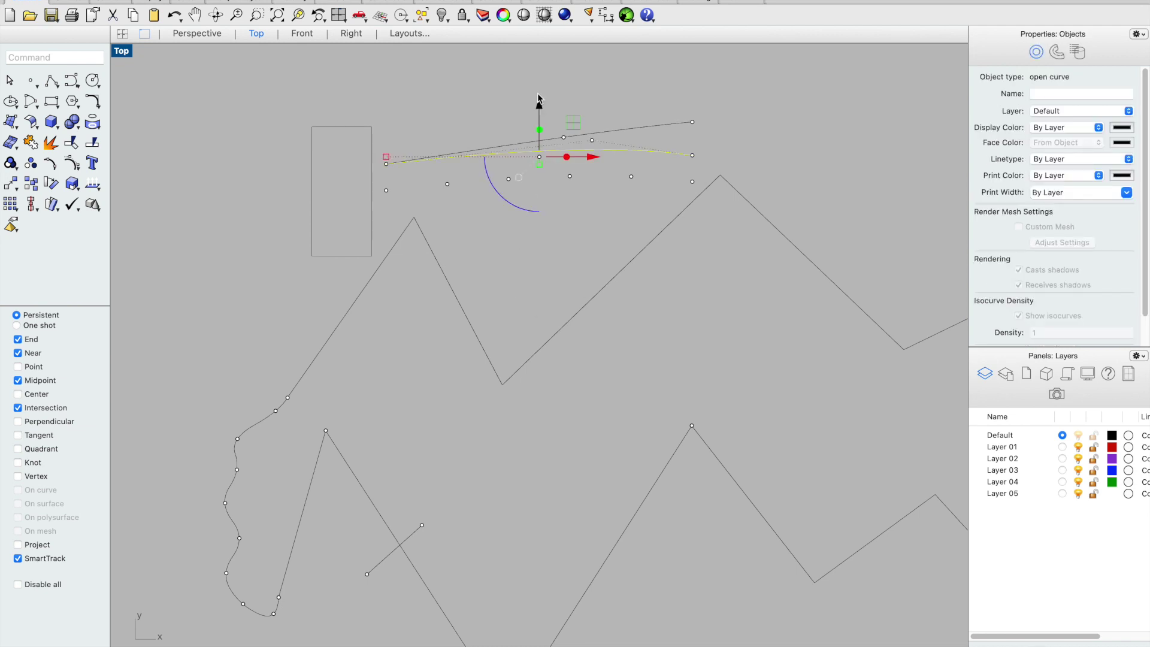
pyautogui.click(413, 118)
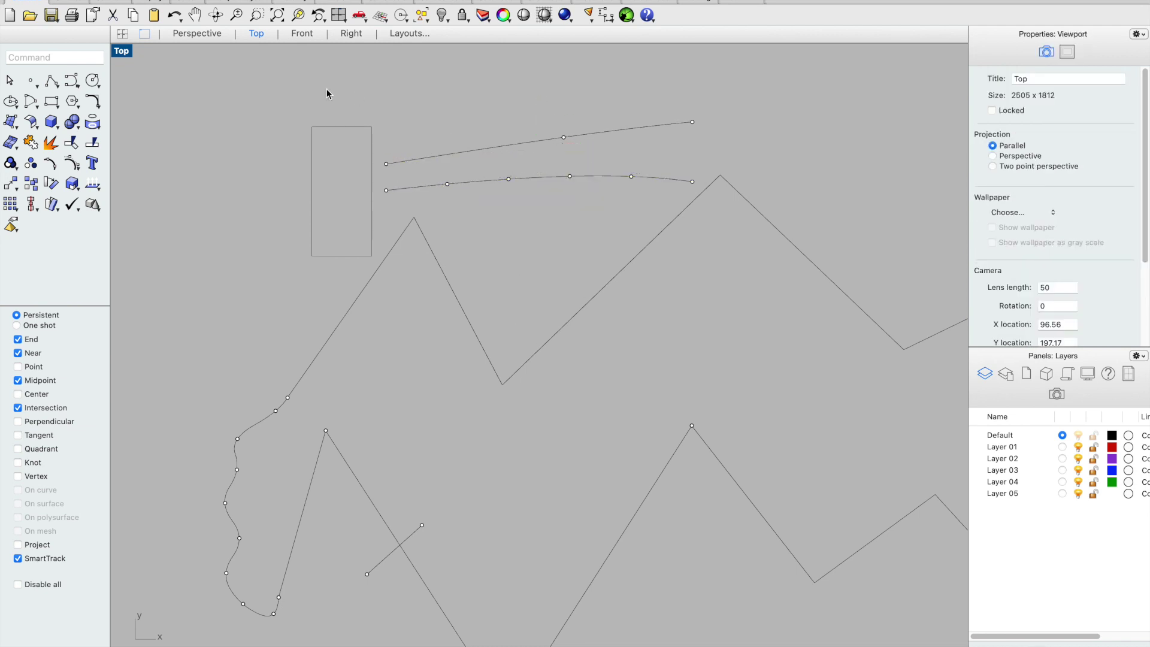
# Step: Orient the lower curve without scaling, mapping its left and right endpoints onto the upper curve's left and right endpoints
pyautogui.write('orient')
pyautogui.press('Return')
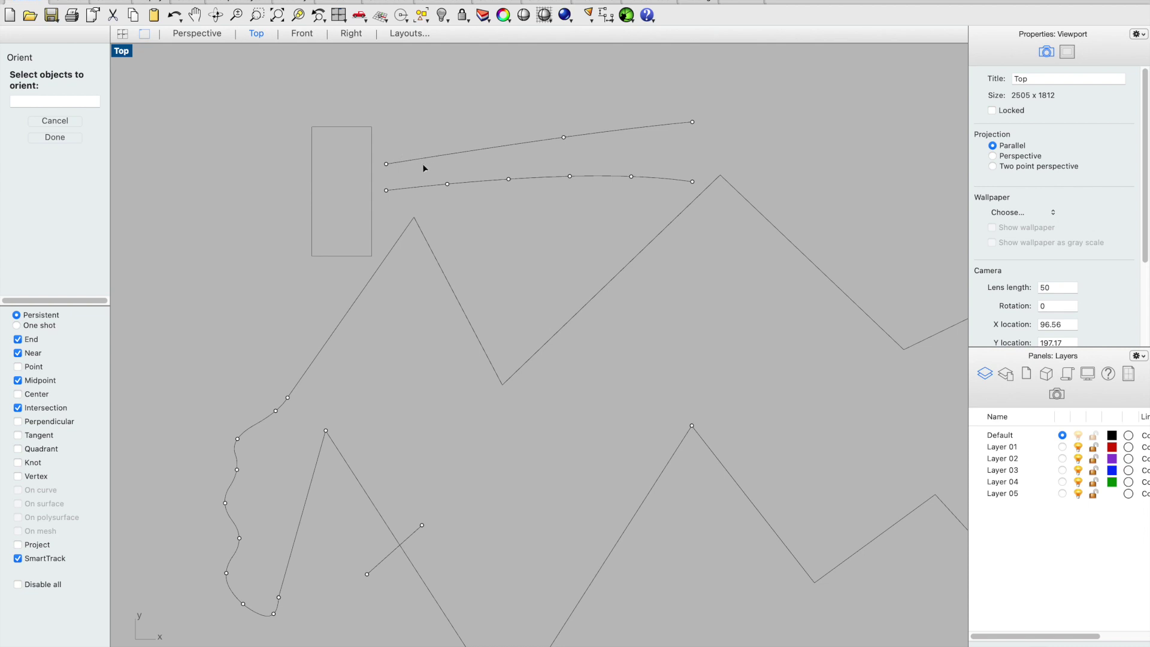
pyautogui.click(55, 140)
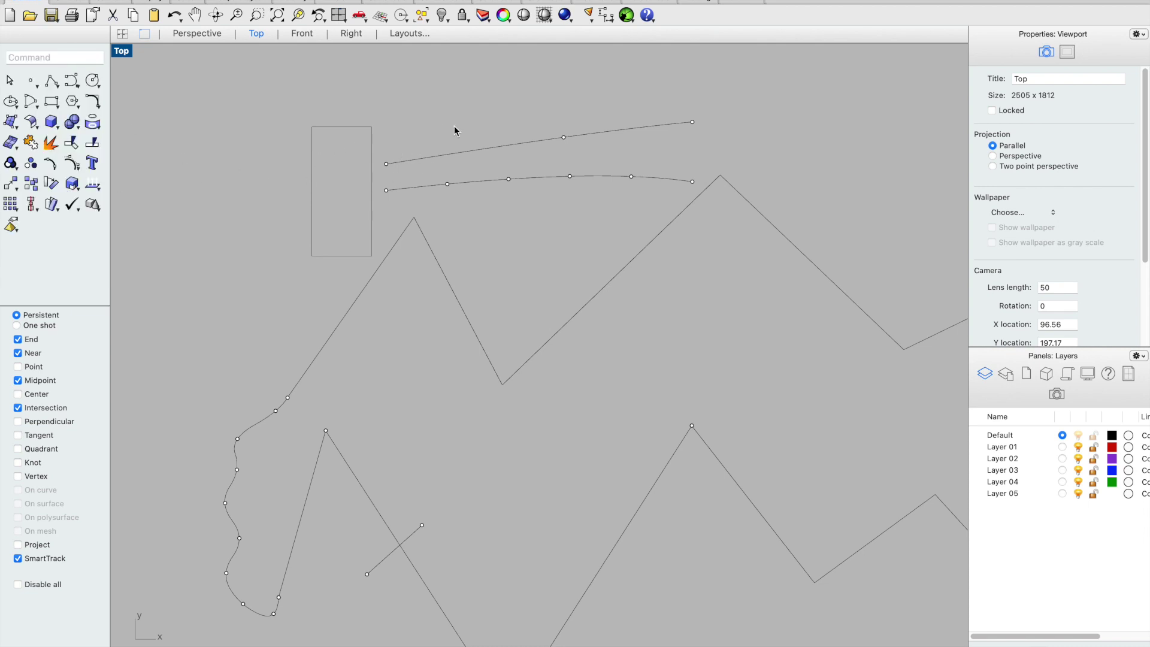
pyautogui.press('Return')
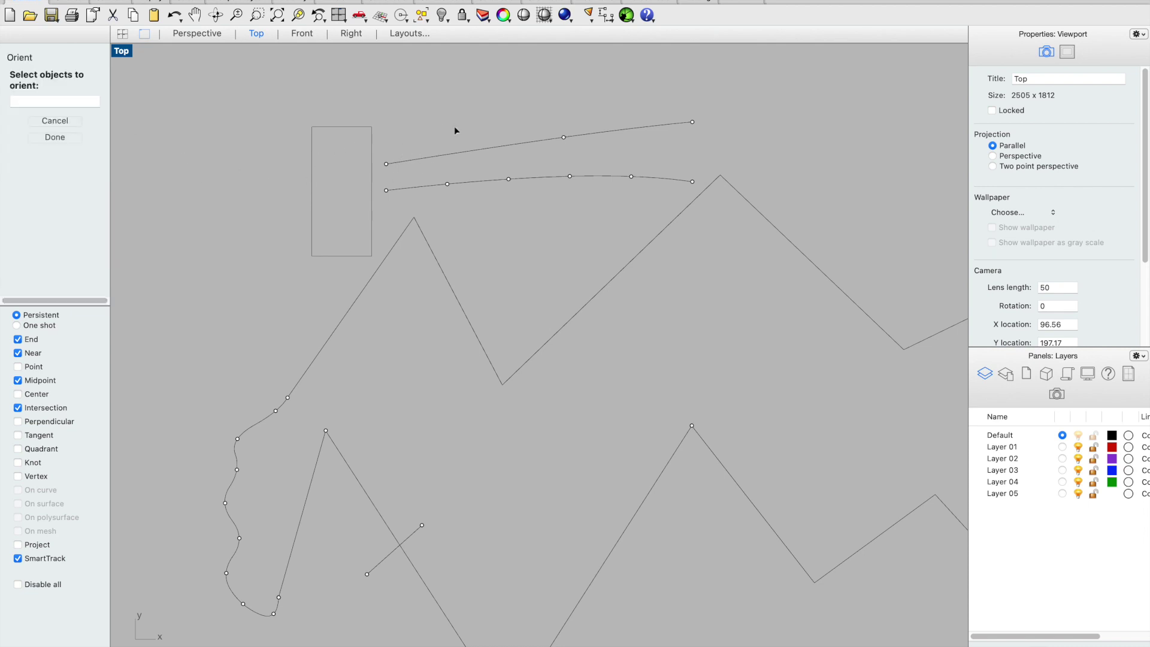
pyautogui.click(416, 191)
pyautogui.press('Return')
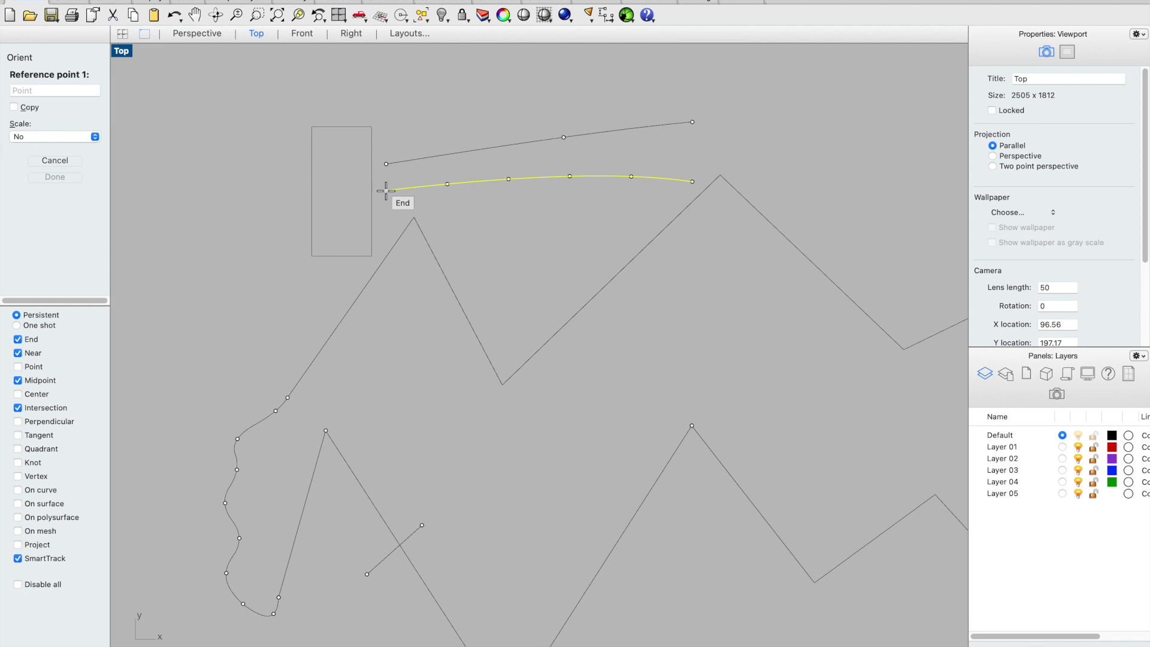
pyautogui.click(385, 190)
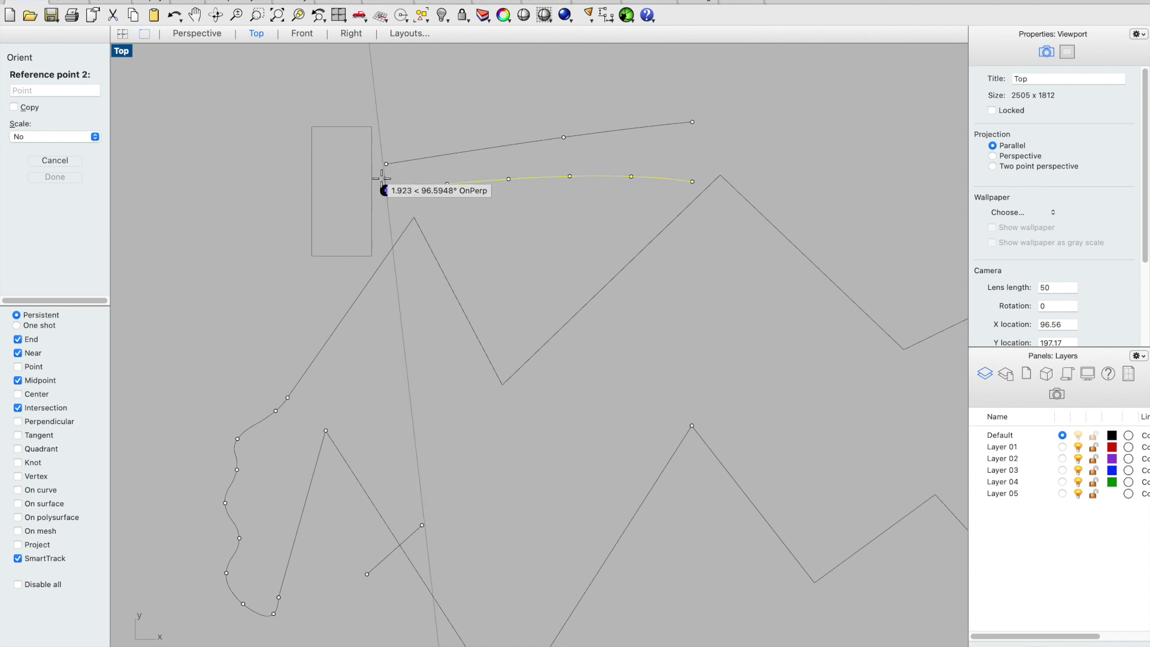
pyautogui.click(693, 180)
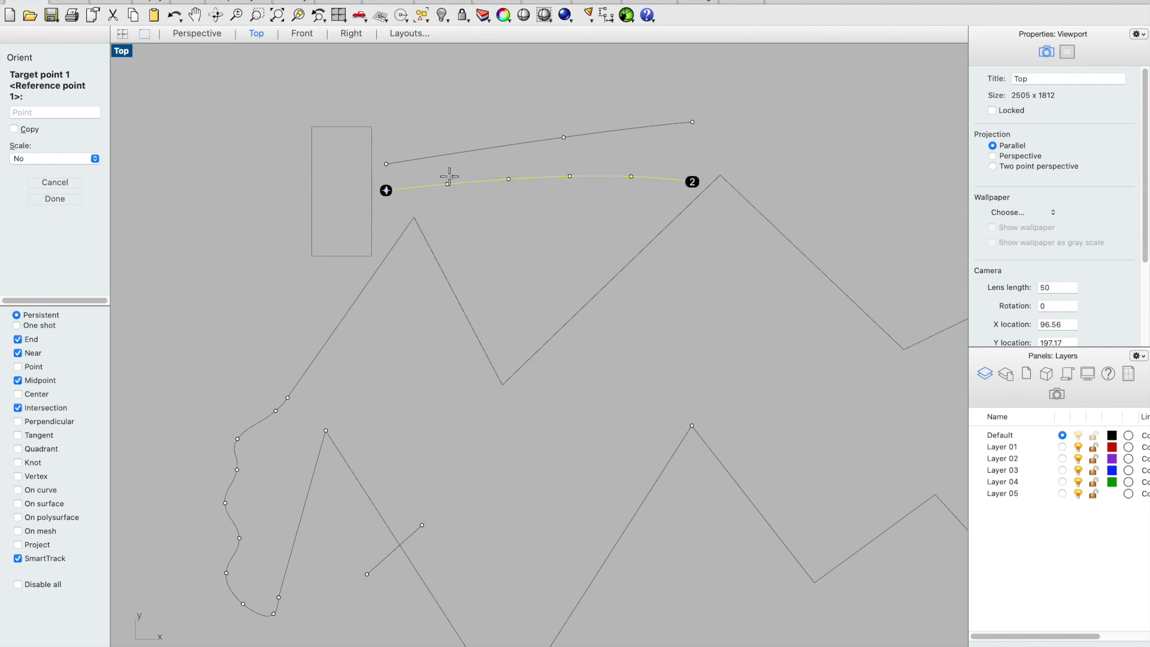
pyautogui.click(386, 164)
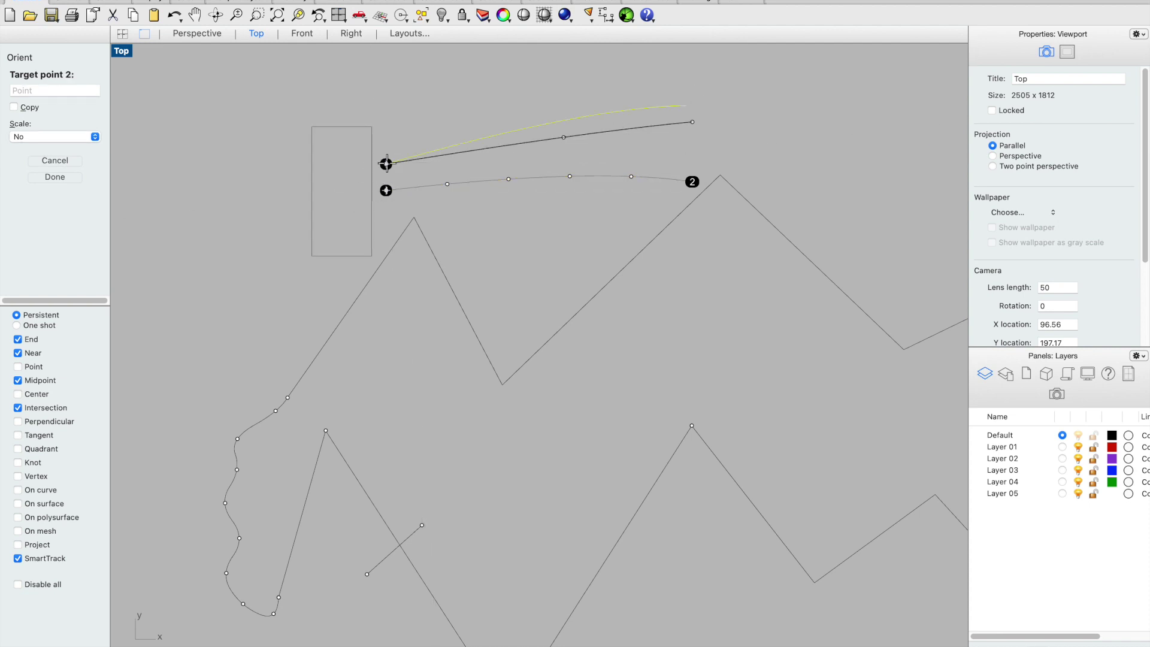
pyautogui.click(692, 121)
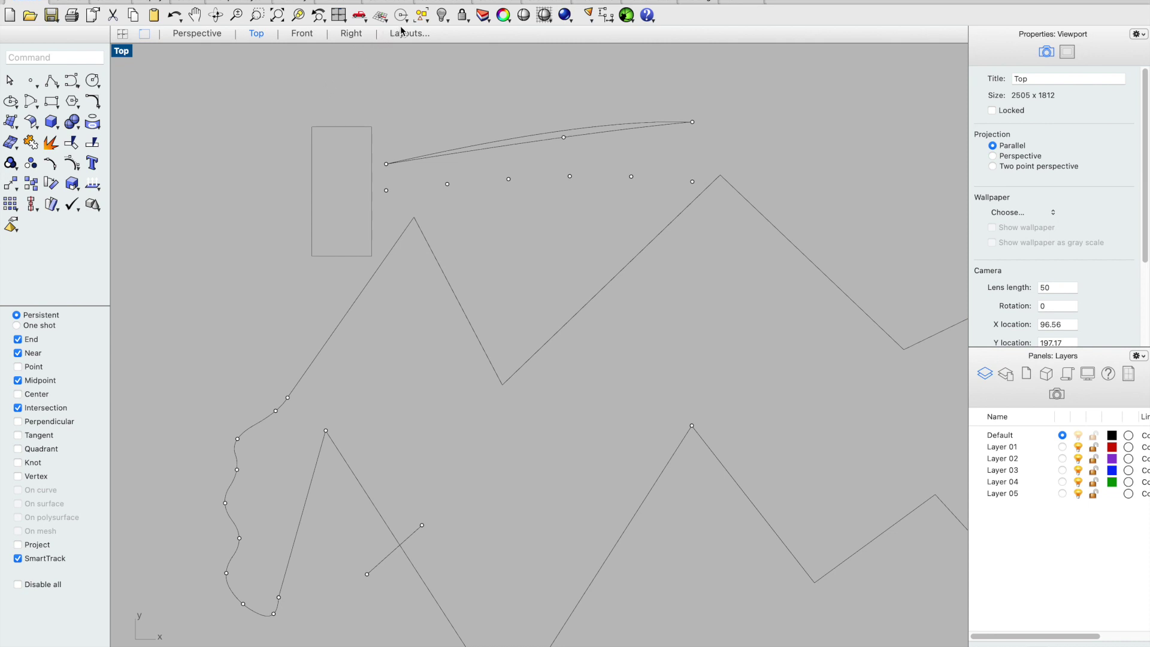
# Step: Move the oriented curve up and slightly right of the straighter curve, and rotate it counterclockwise to a steep diagonal using the gumball
pyautogui.click(515, 135)
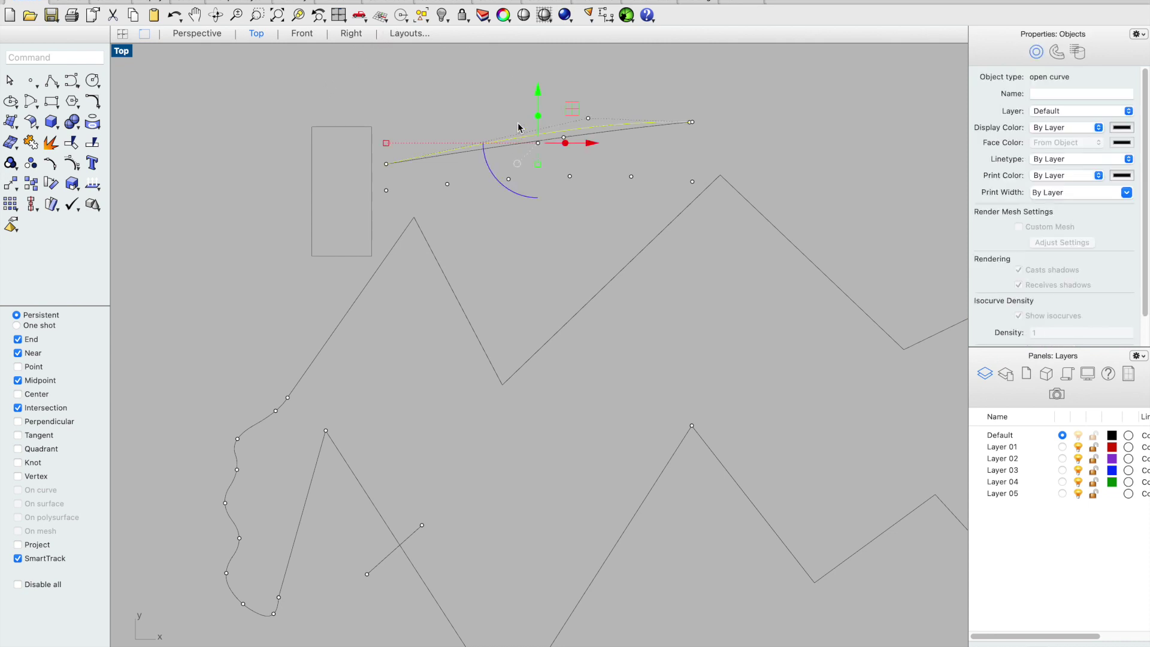
pyautogui.moveTo(535, 94); pyautogui.dragTo(532, 40)
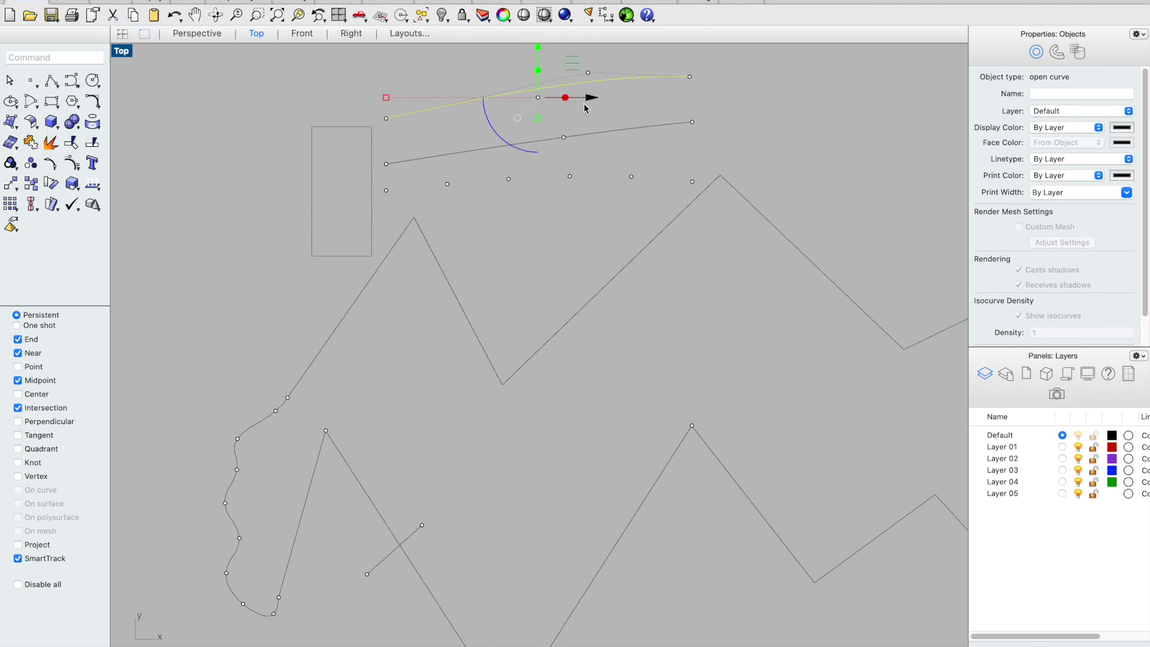
pyautogui.moveTo(537, 47); pyautogui.dragTo(537, 84)
pyautogui.moveTo(590, 122)
pyautogui.mouseDown()
pyautogui.moveTo(616, 119)
pyautogui.moveTo(605, 122)
pyautogui.mouseUp()
pyautogui.moveTo(402, 121)
pyautogui.mouseDown()
pyautogui.moveTo(359, 118)
pyautogui.moveTo(408, 113)
pyautogui.mouseUp()
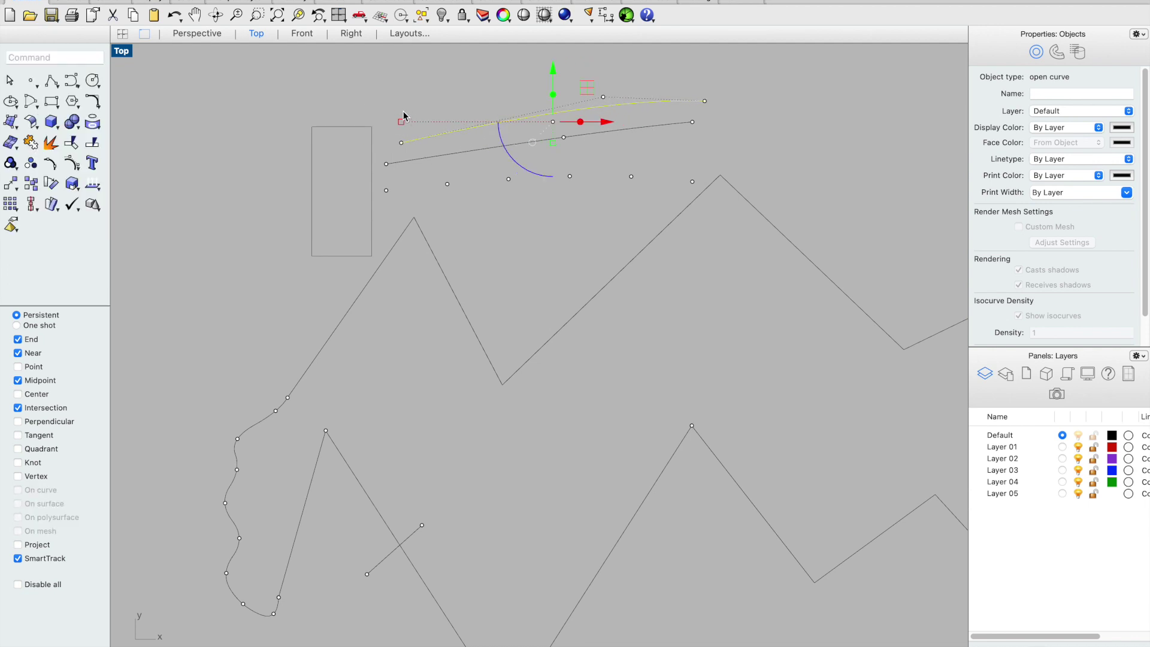
pyautogui.moveTo(508, 168); pyautogui.dragTo(514, 131)
# Step: Move the rotated curve 1 in along the X direction, entering the distance on the gumball
pyautogui.click(606, 122)
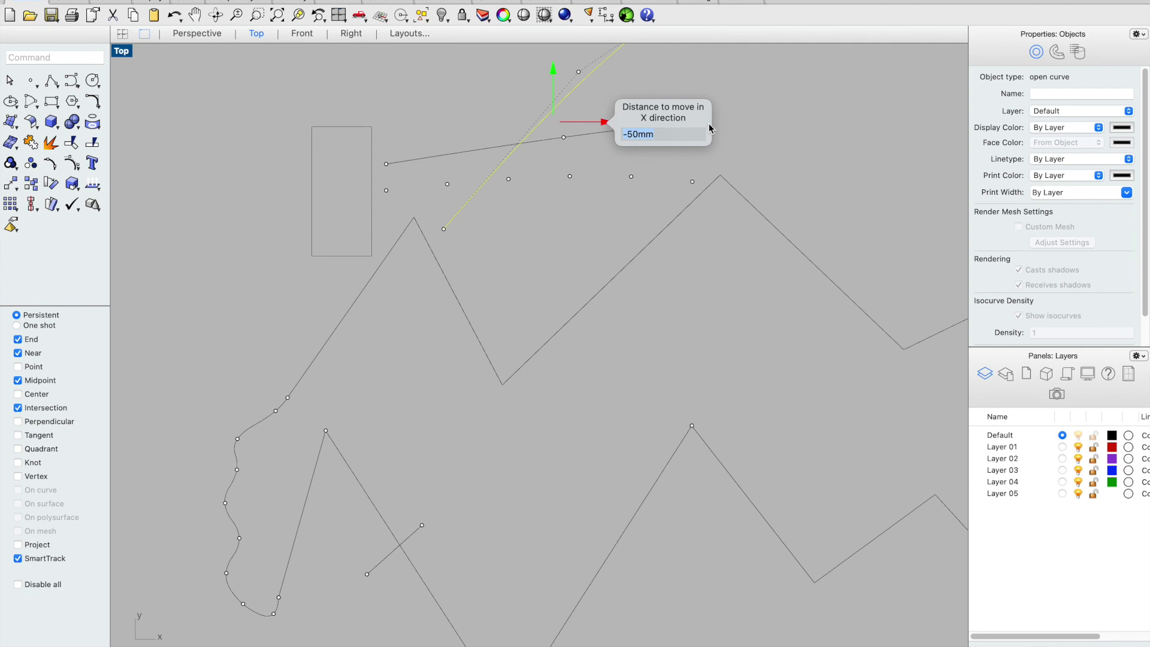
pyautogui.write('1in')
pyautogui.press('Return')
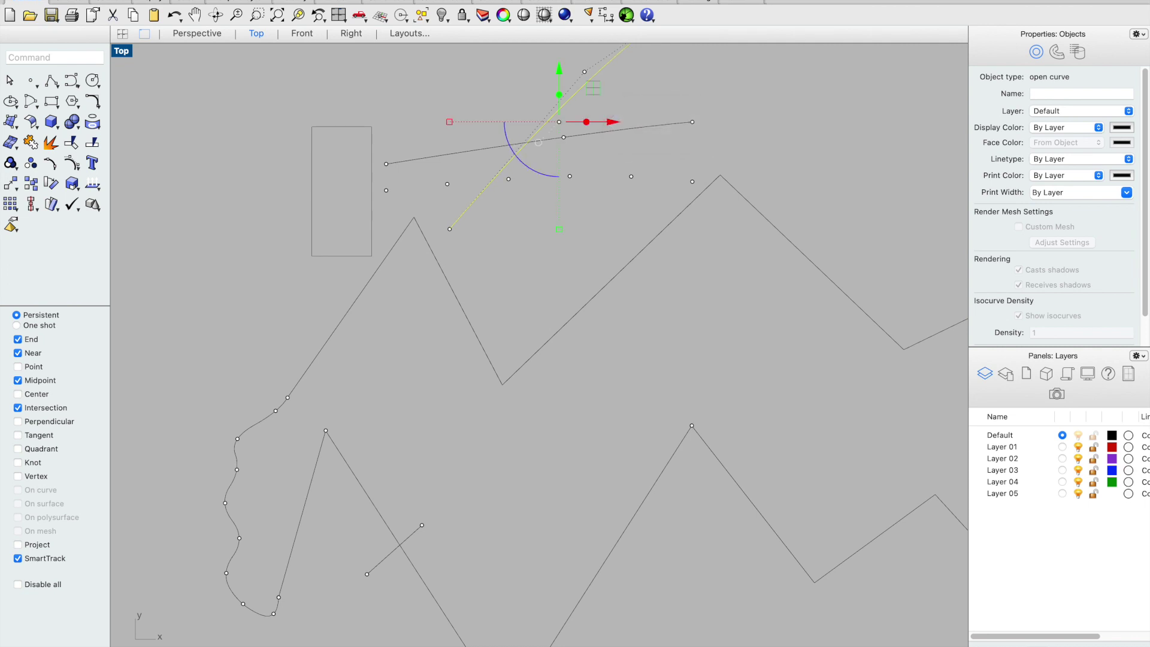
pyautogui.click(746, 95)
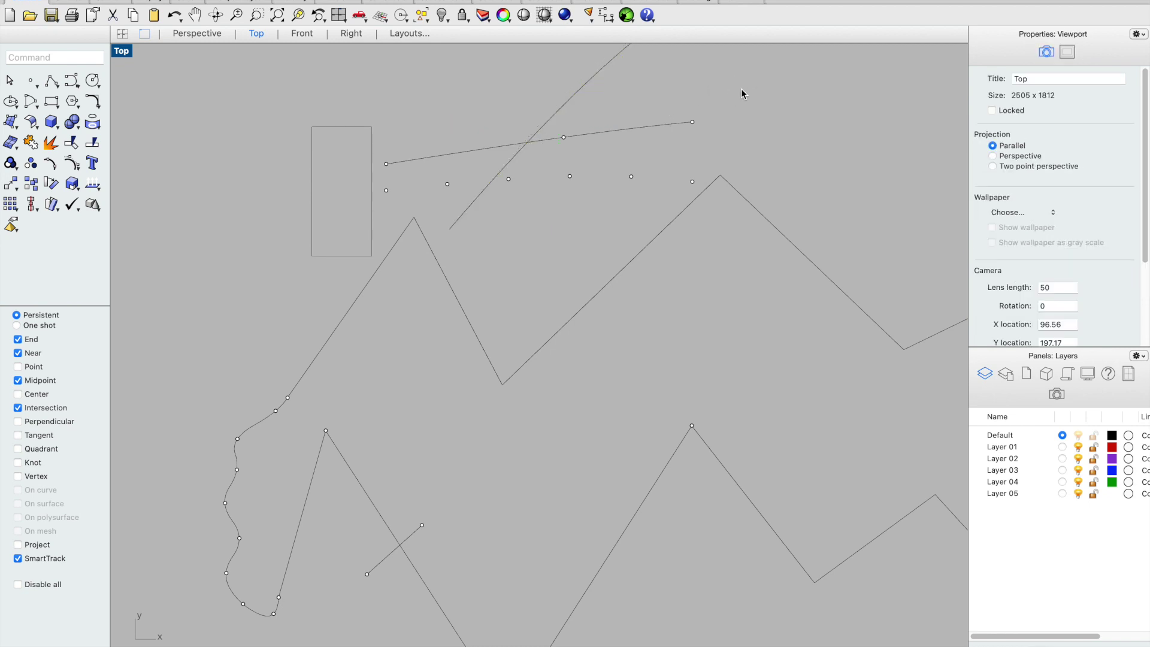
pyautogui.click(567, 106)
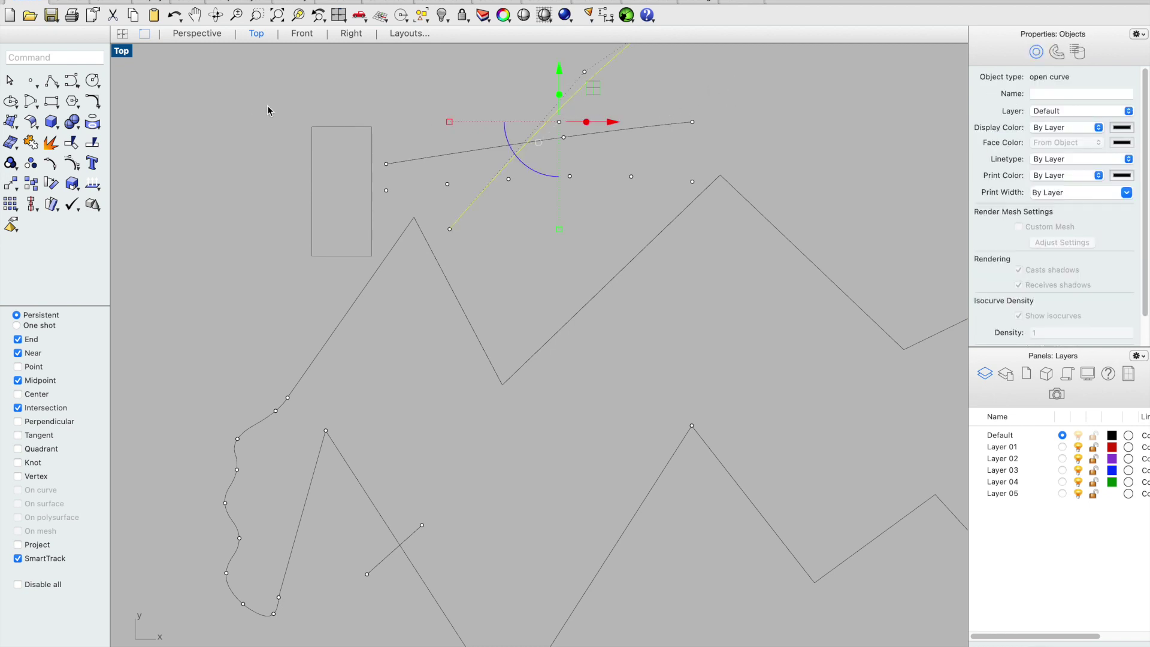
pyautogui.click(698, 76)
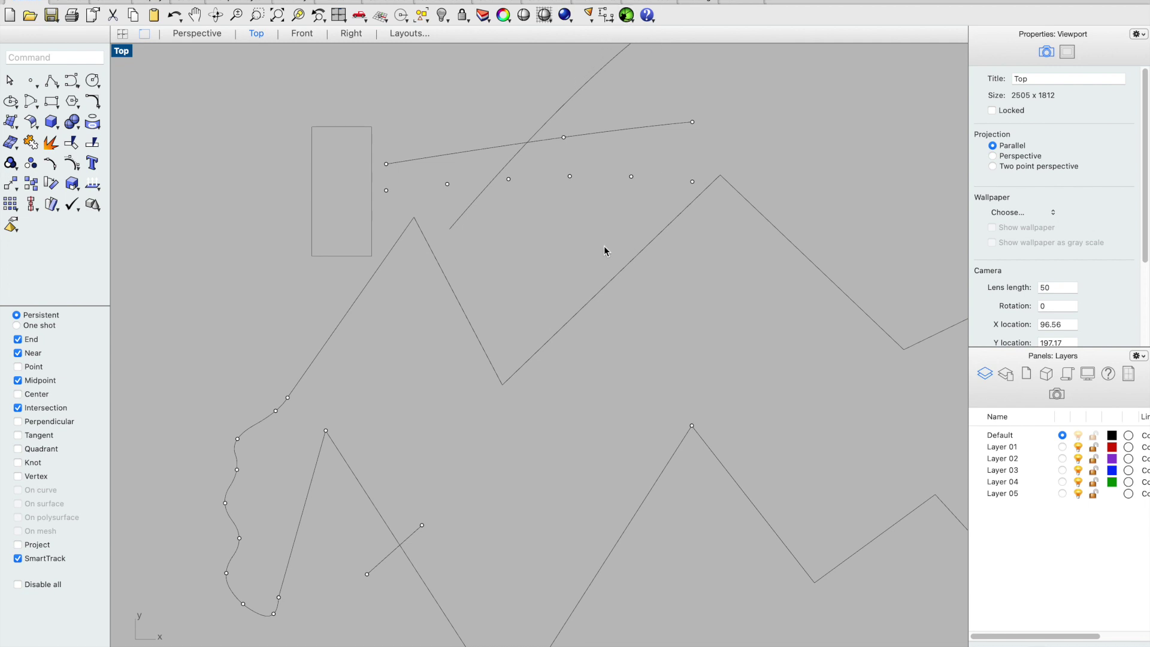
# Step: Shift the diagonal curve farther in the positive X direction, and move it another 10 cm the same way
pyautogui.click(542, 119)
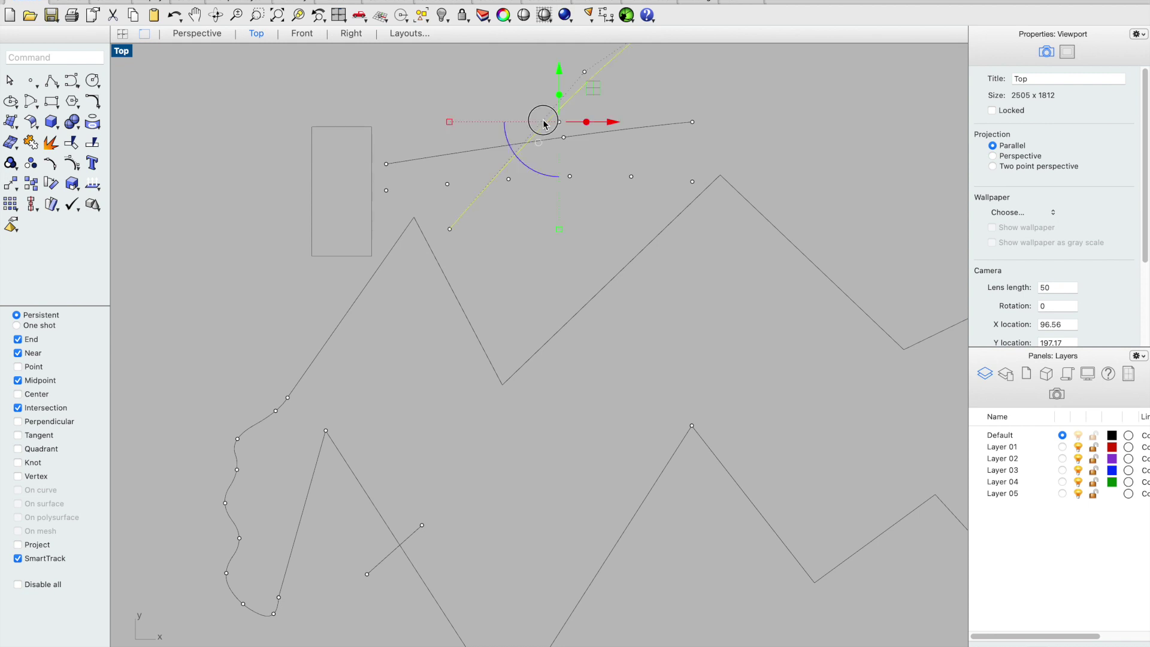
pyautogui.click(610, 123)
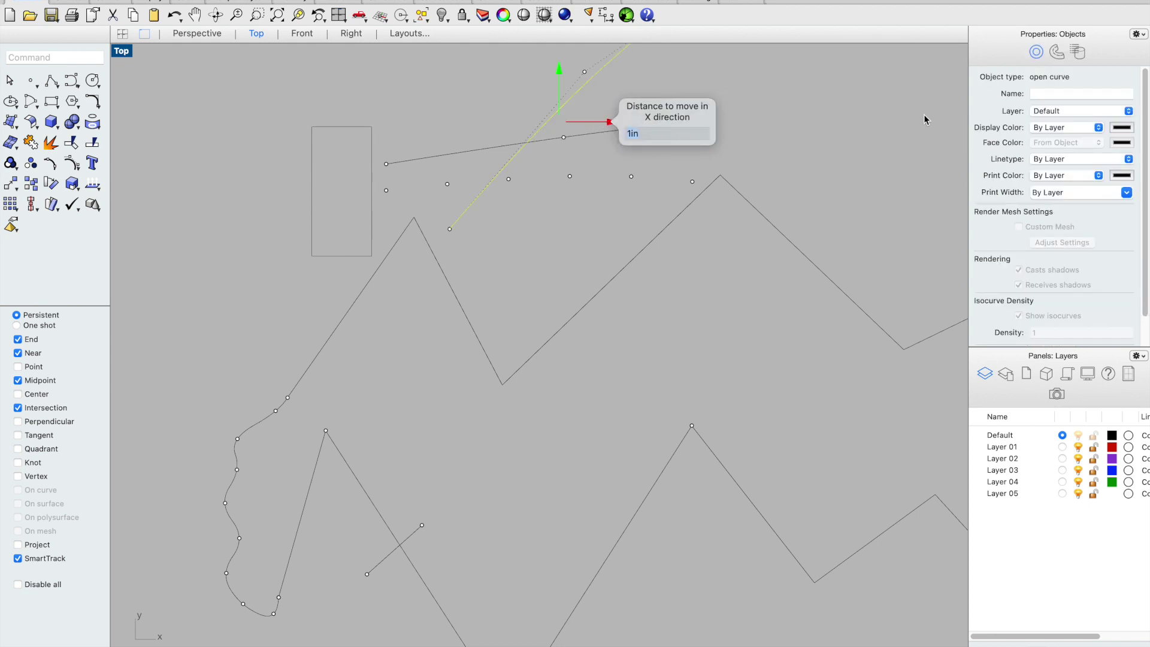
pyautogui.press('Return')
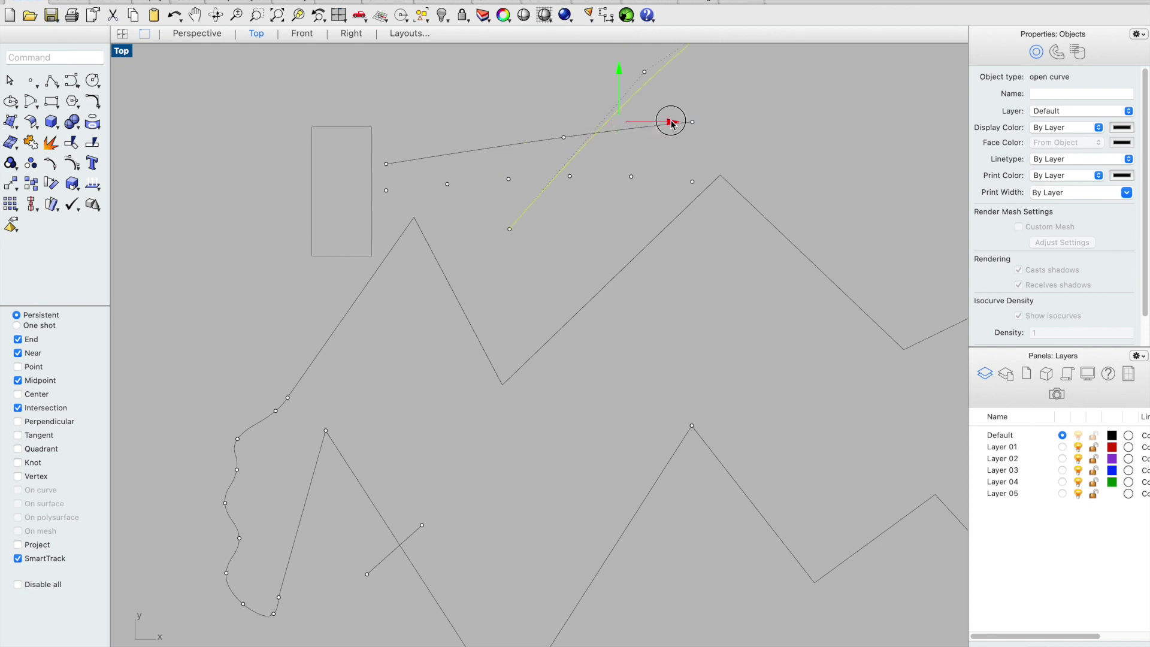
pyautogui.click(671, 121)
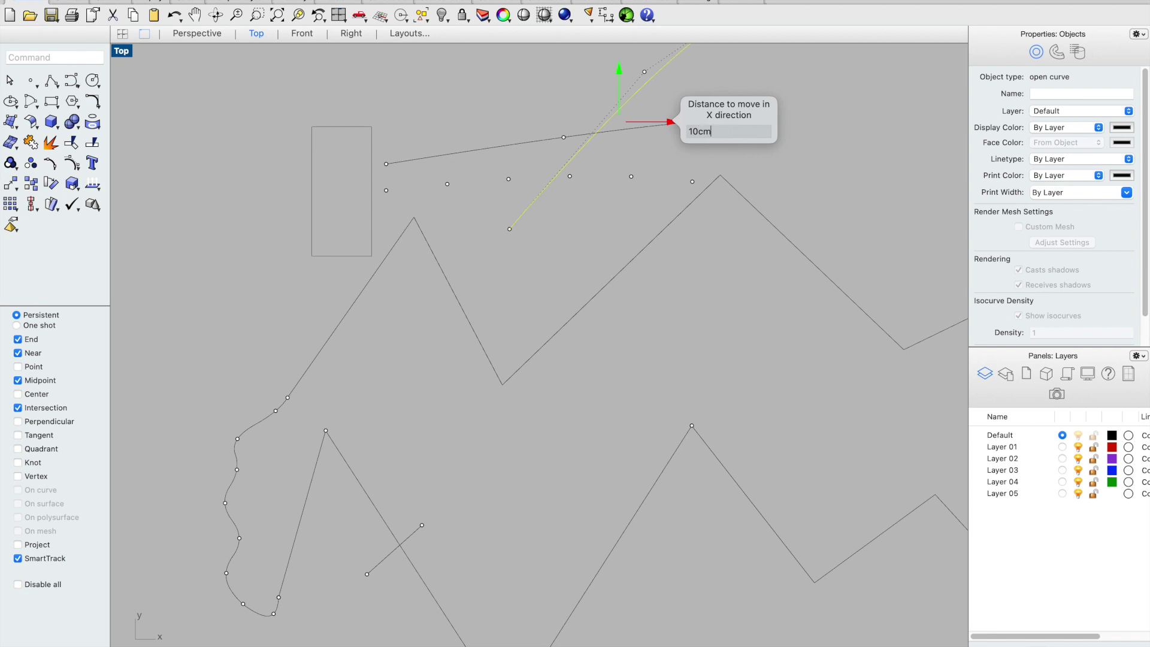
pyautogui.press('Return')
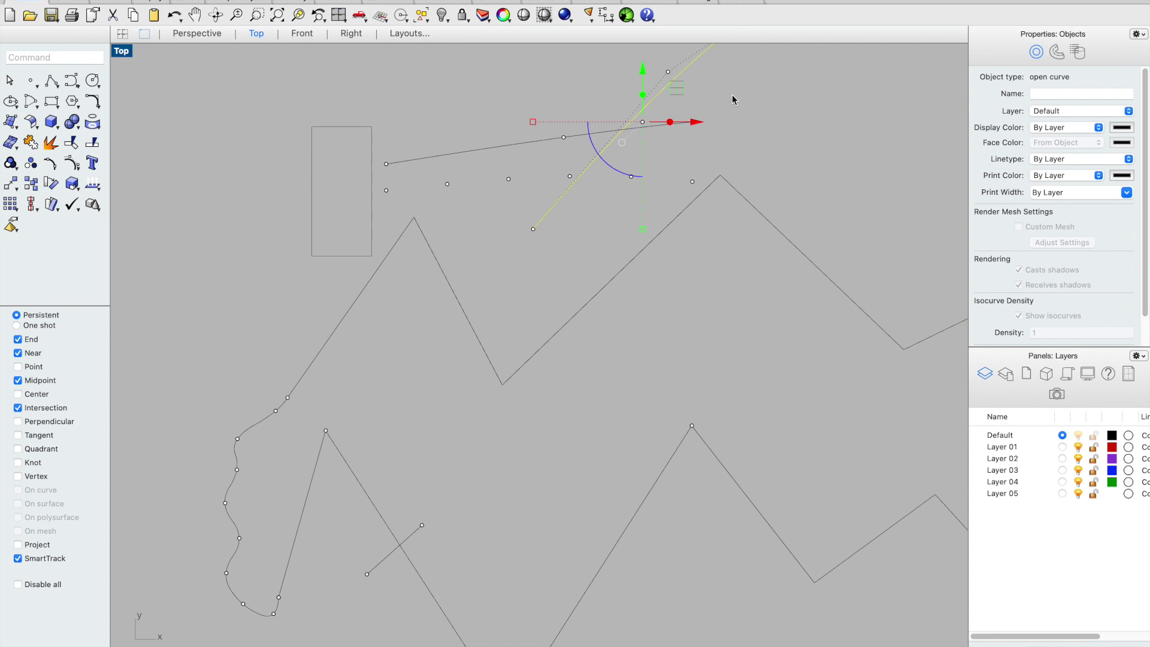
# Step: Move the diagonal curve 10 mm along the X direction
pyautogui.click(700, 125)
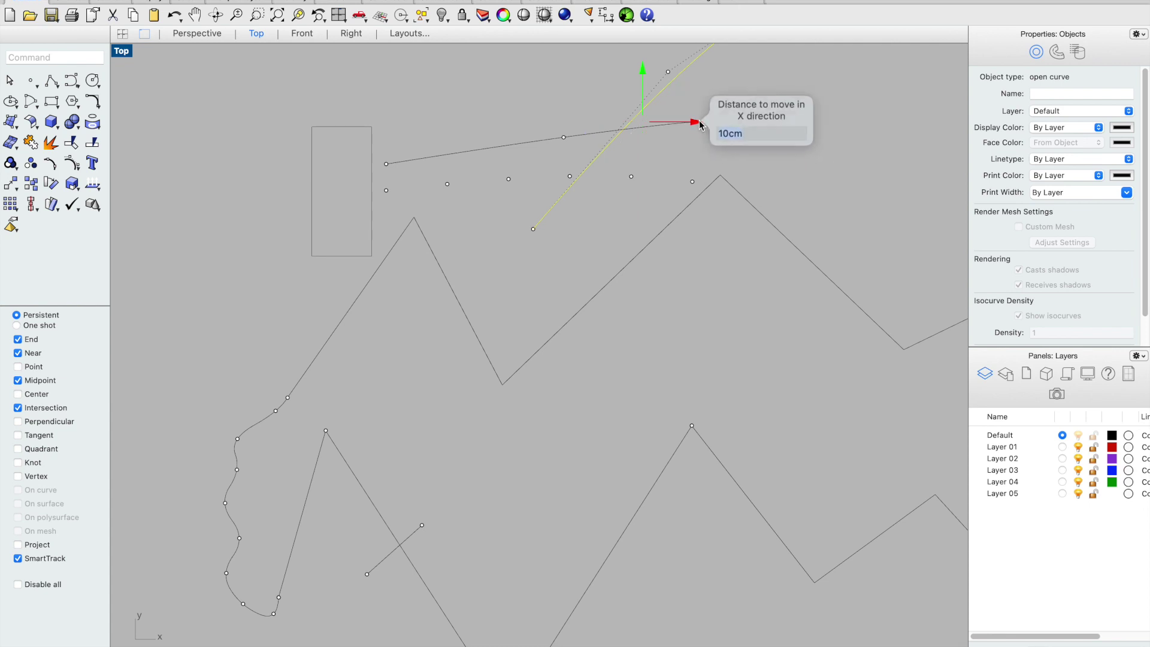
pyautogui.write('10mm')
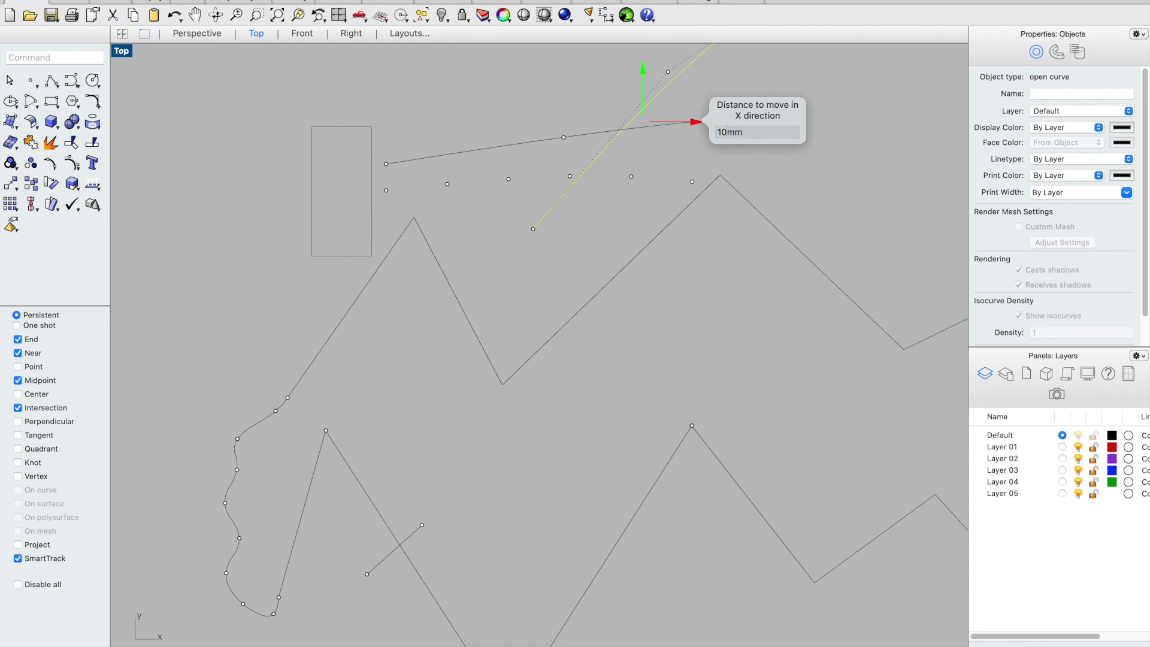
pyautogui.press('Return')
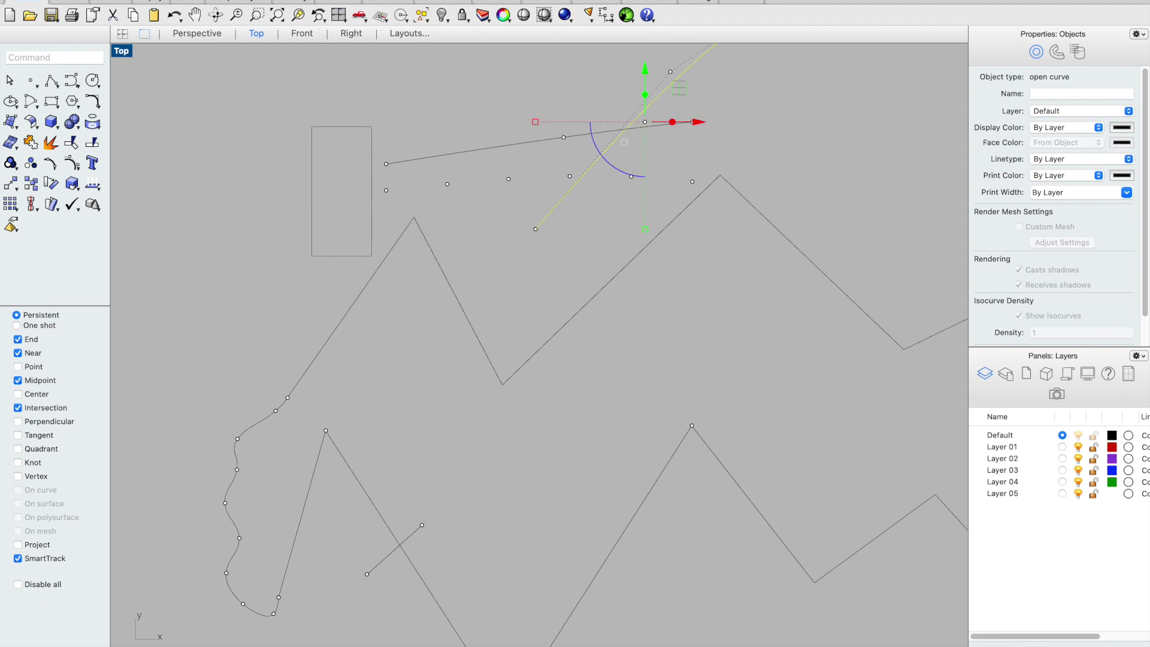
# Step: Move the diagonal curve 10 m along the X direction, check its new location relative to the other curves, and deselect it
pyautogui.click(703, 123)
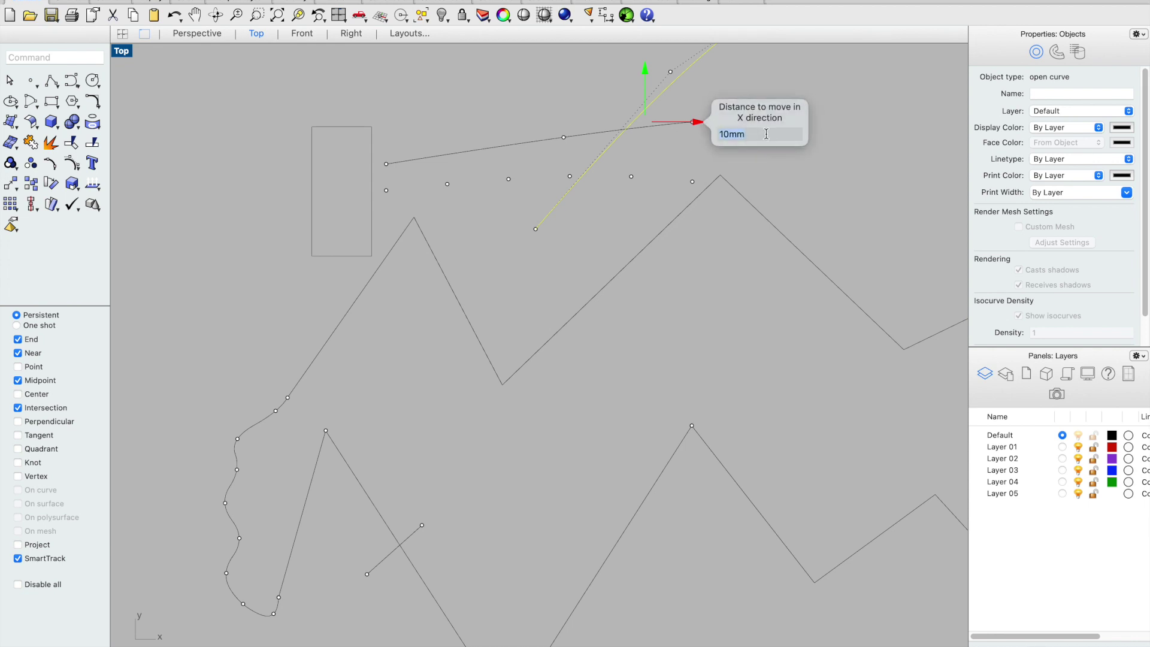
pyautogui.write('10m')
pyautogui.press('Return')
pyautogui.scroll(-10, 372, 146)
pyautogui.scroll(5, 640, 265)
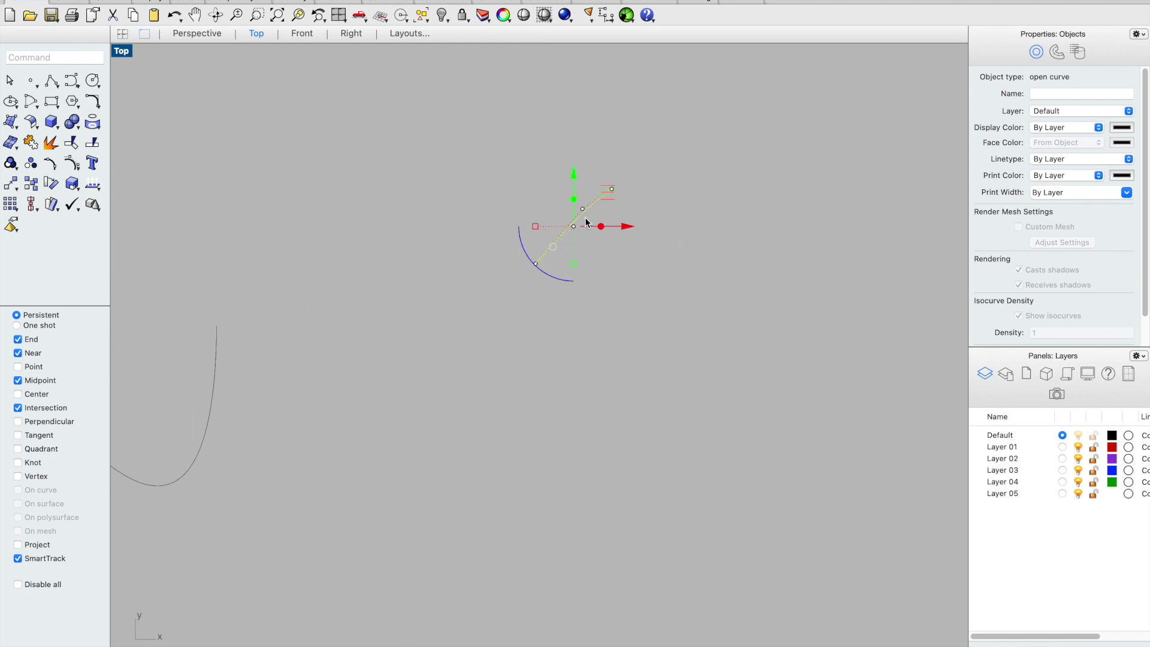
pyautogui.scroll(3, 586, 223)
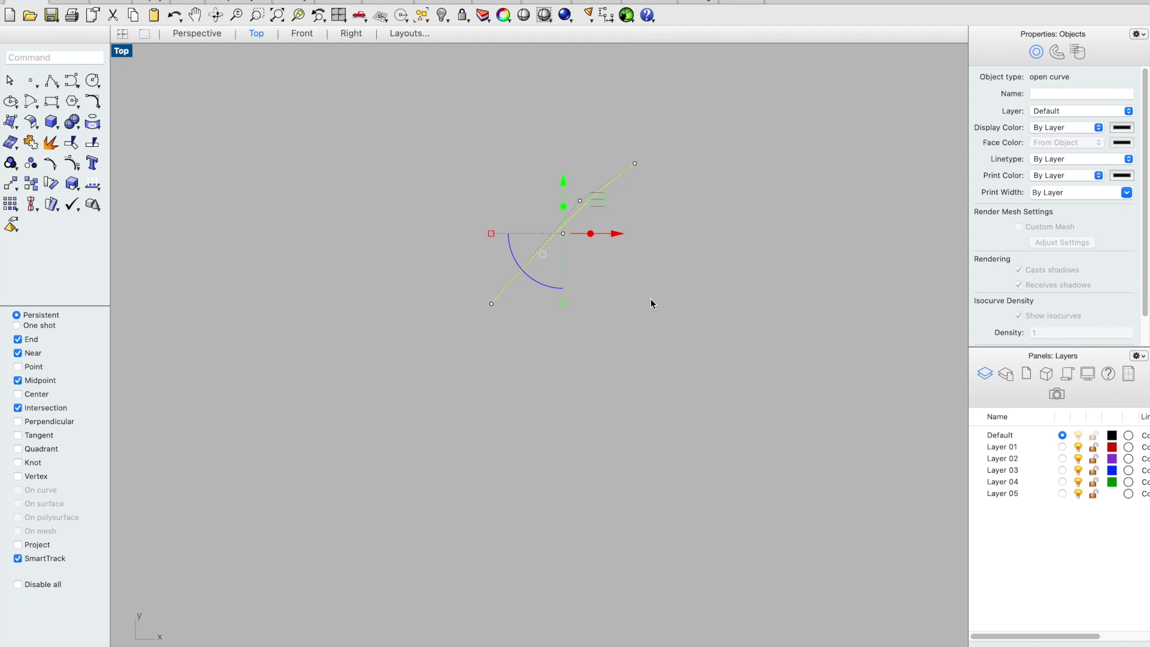
pyautogui.scroll(-3, 809, 275)
pyautogui.scroll(-3, 659, 273)
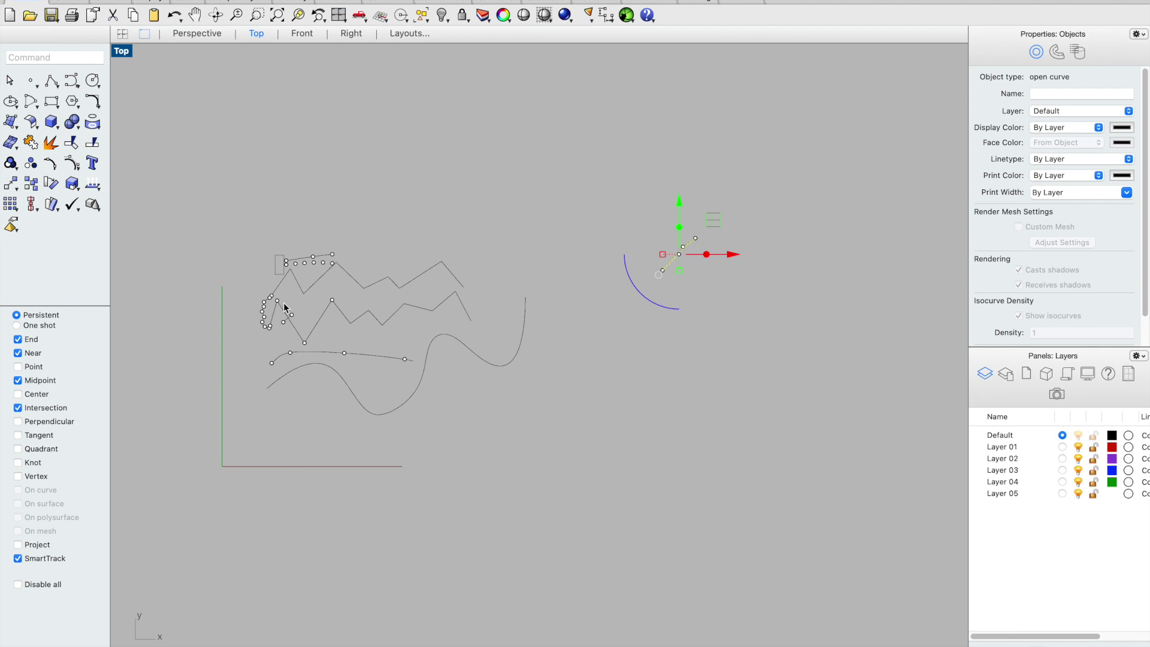
pyautogui.press('Escape')
pyautogui.scroll(3, 293, 269)
pyautogui.scroll(4, 335, 273)
pyautogui.scroll(-2, 517, 258)
pyautogui.scroll(2, 517, 258)
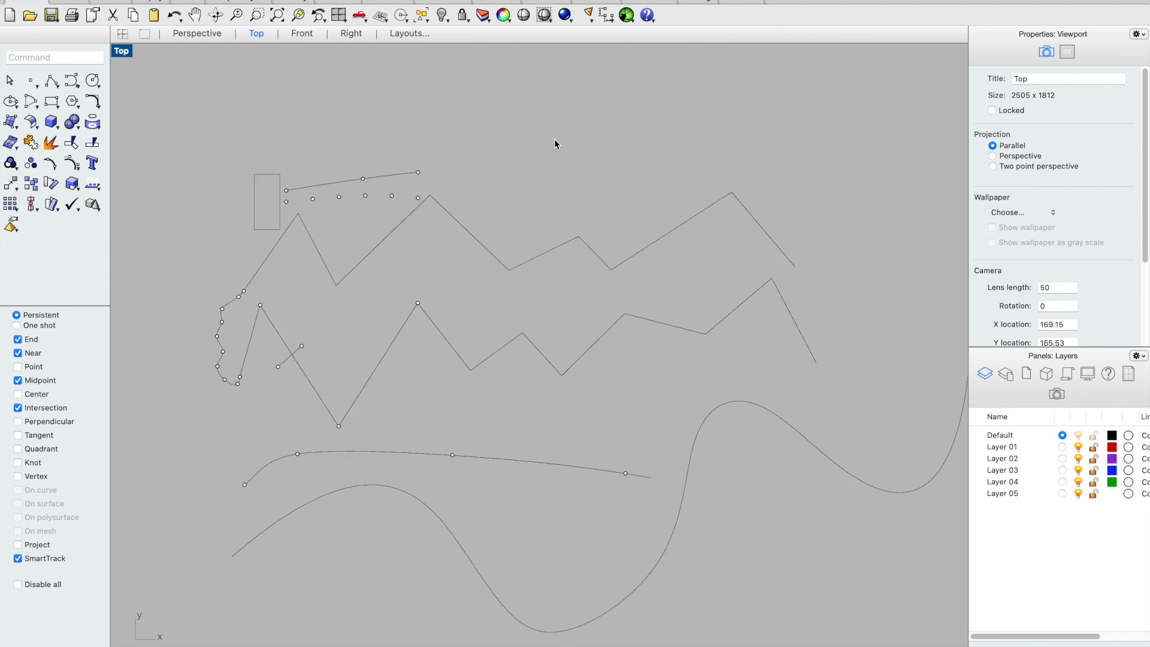
pyautogui.click(254, 198)
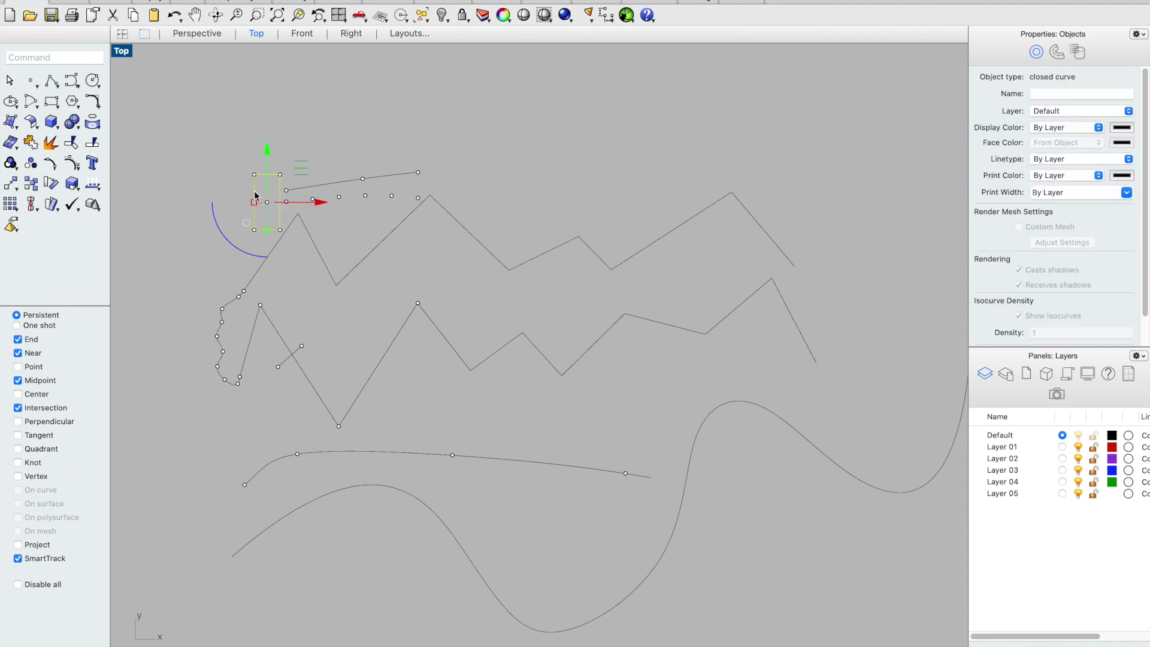
pyautogui.scroll(-2, 546, 264)
pyautogui.scroll(-2, 585, 393)
pyautogui.scroll(1, 513, 450)
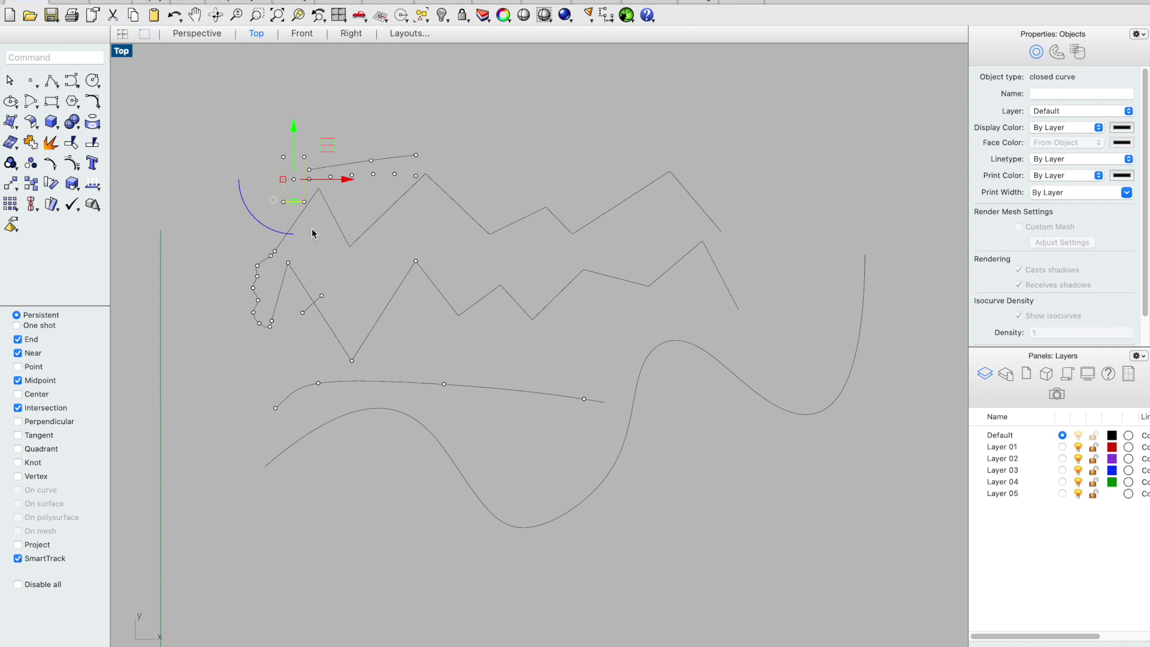
pyautogui.click(251, 121)
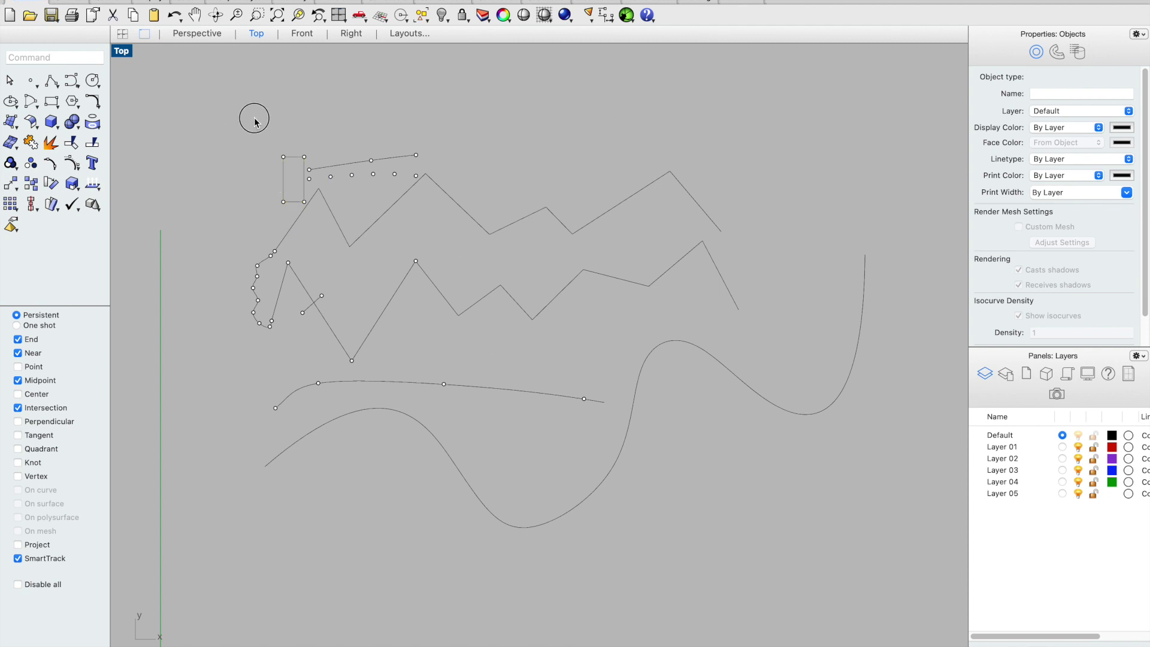
# Step: Start a rectangular array of the small upright rectangle with 5 items in the X direction
pyautogui.click(281, 180)
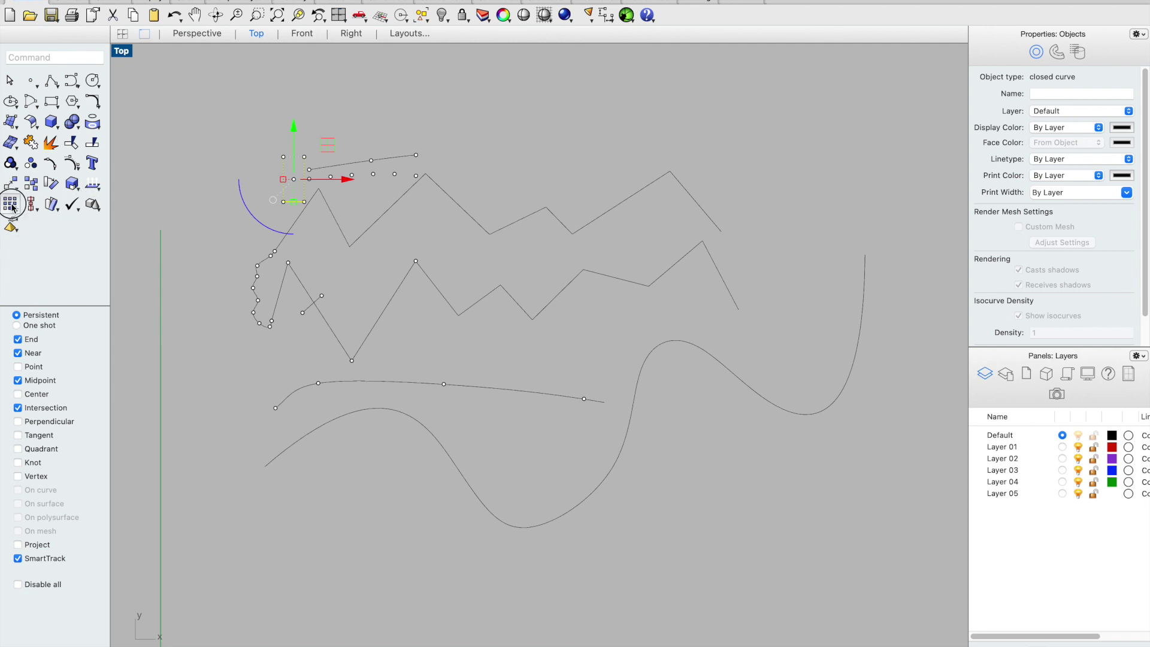
pyautogui.click(12, 206)
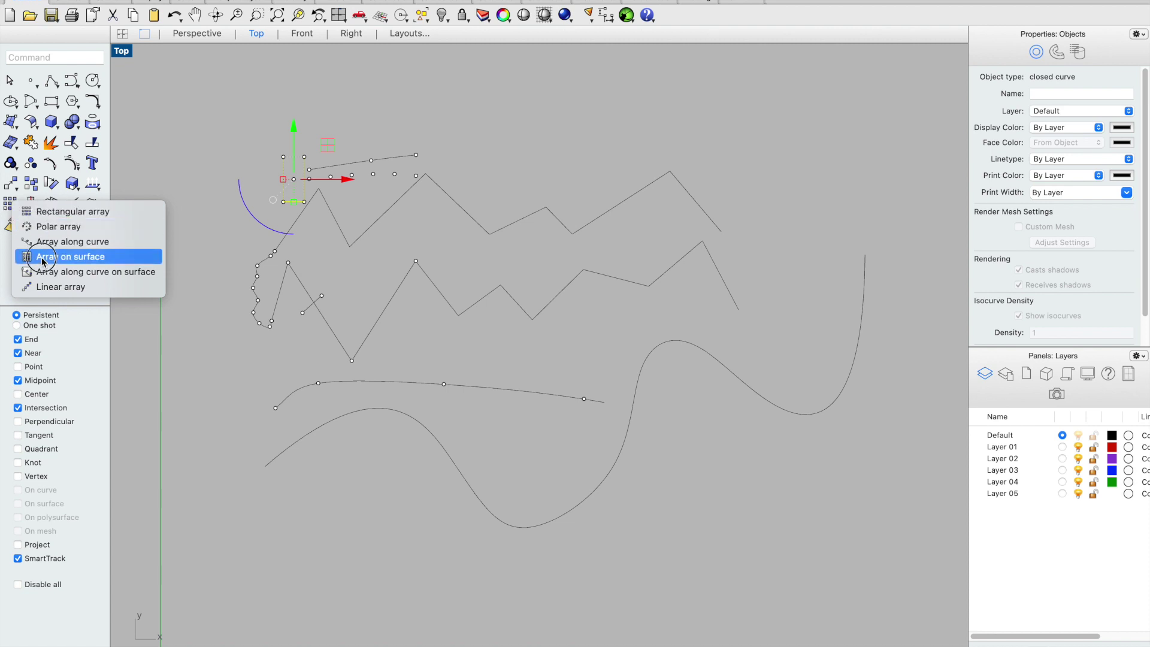
pyautogui.click(10, 205)
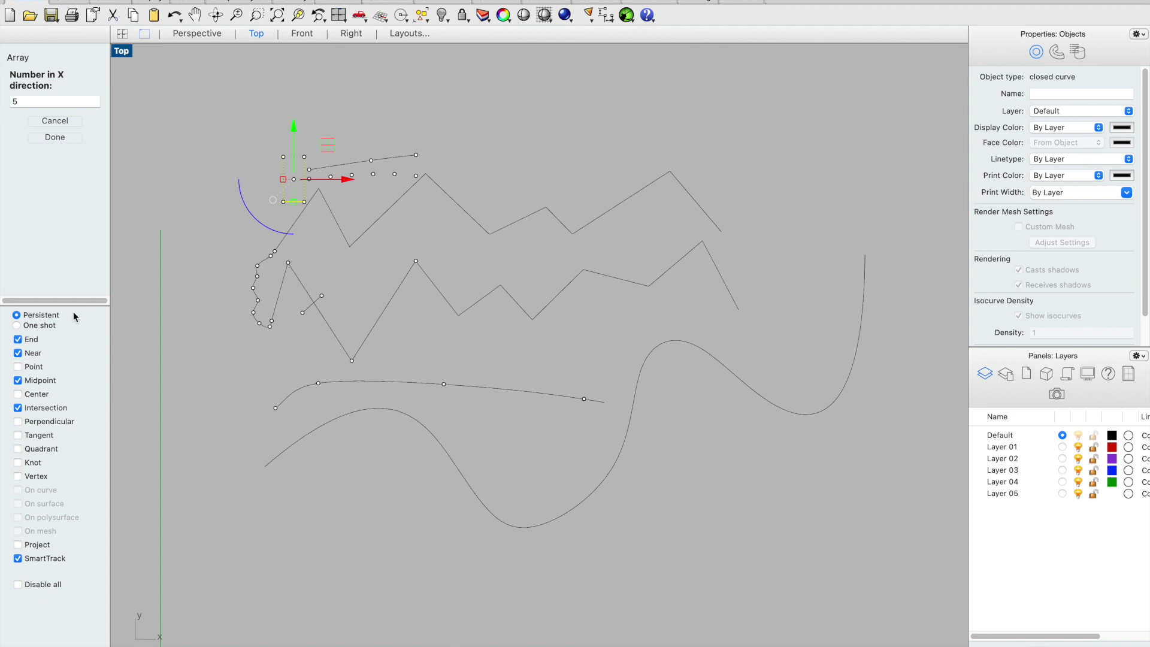
pyautogui.scroll(5, 333, 155)
pyautogui.scroll(-1, 319, 203)
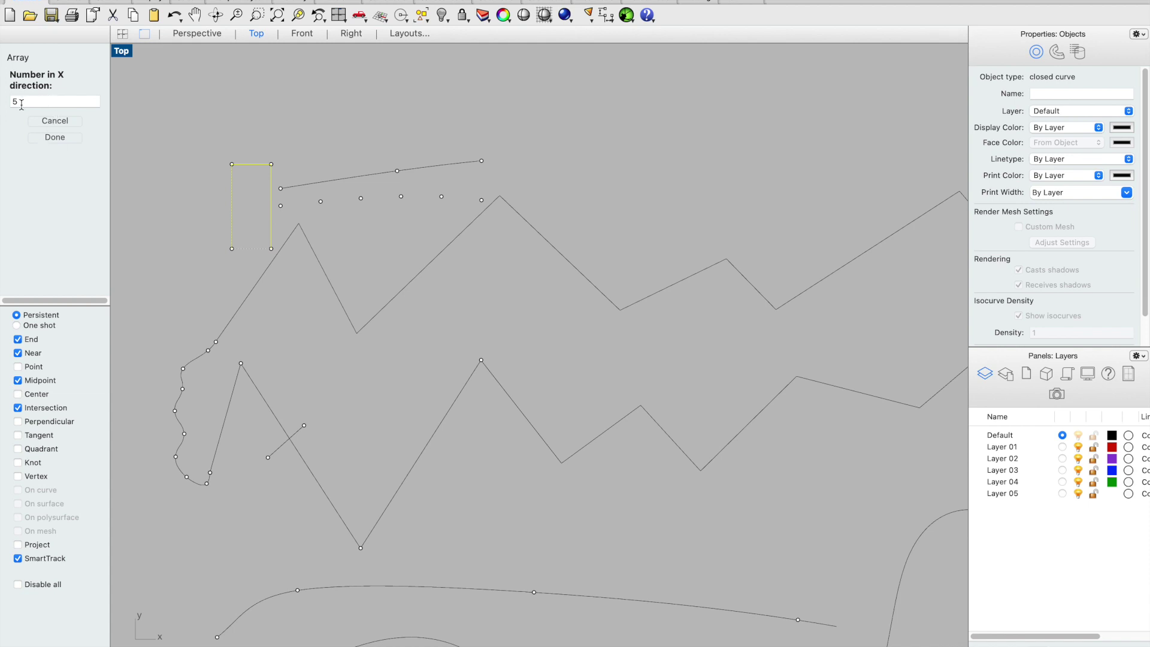
pyautogui.click(54, 139)
# Step: Set the rectangle array to 2 items in the Y direction and 1 in the Z direction
pyautogui.scroll(-2, 228, 358)
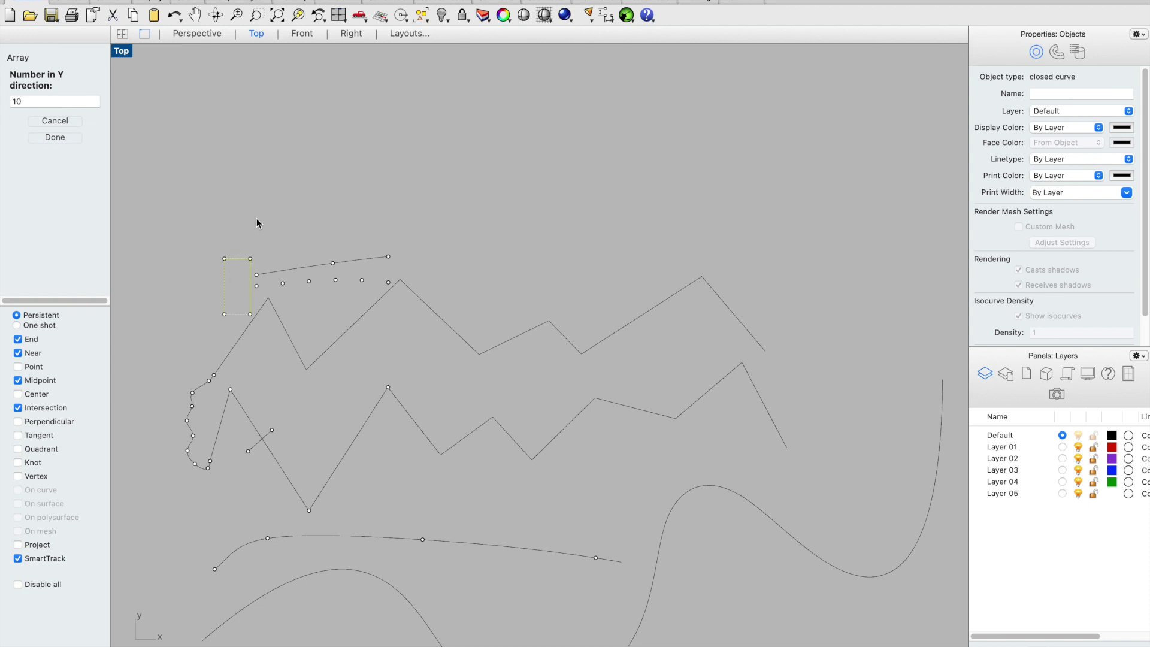
pyautogui.click(64, 104)
pyautogui.write('2')
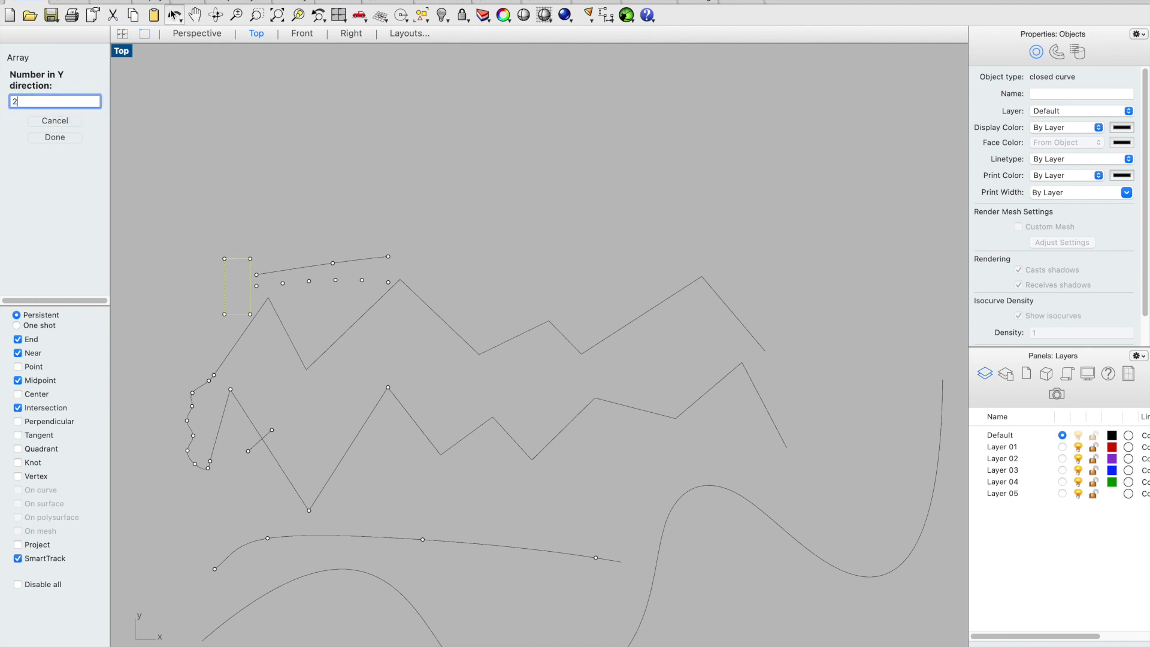
pyautogui.press('Return')
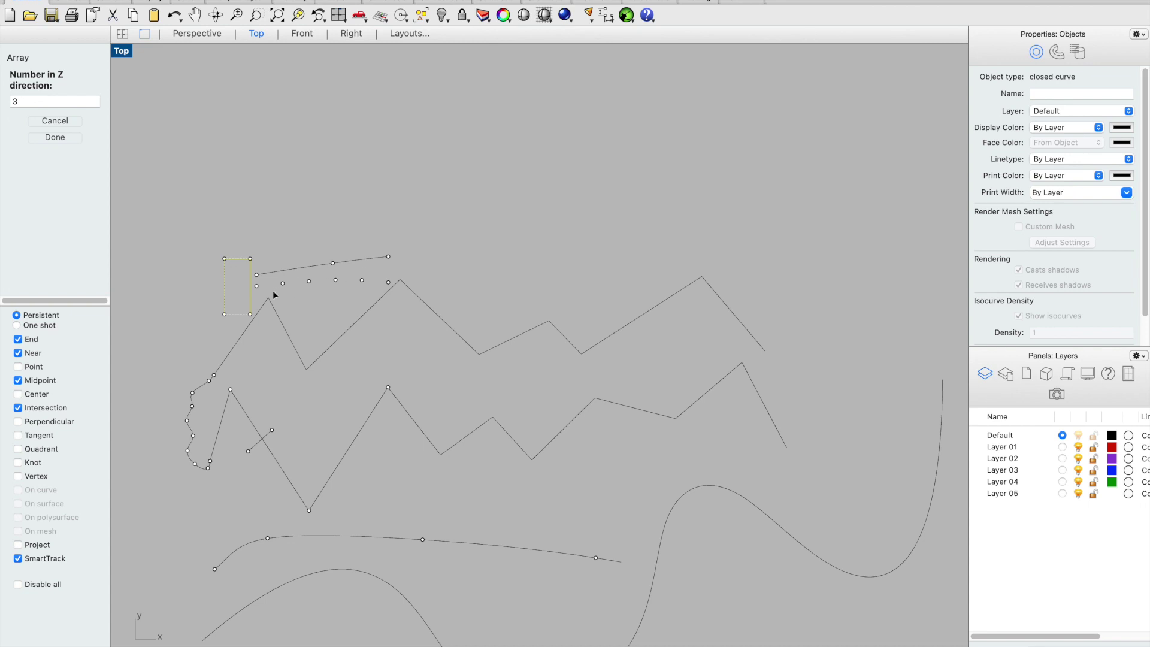
pyautogui.doubleClick(70, 102)
pyautogui.write('1')
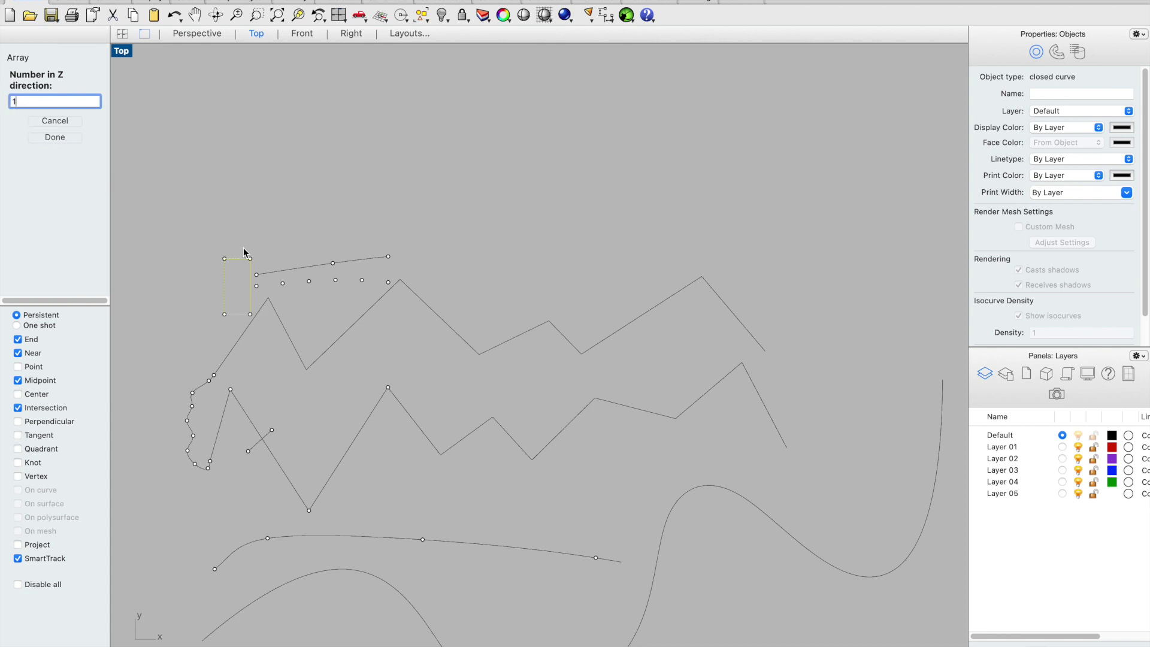
pyautogui.click(56, 137)
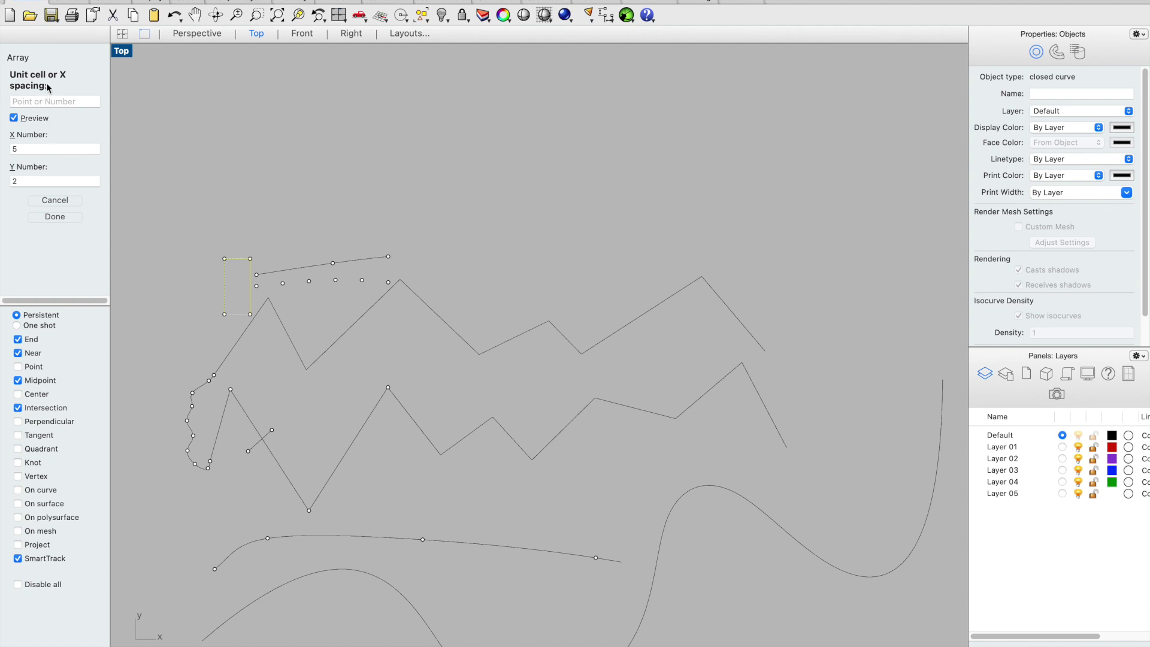
# Step: Specify an X spacing of 10 and a Y spacing of 20 for the rectangle array
pyautogui.click(237, 258)
pyautogui.click(76, 102)
pyautogui.write('10')
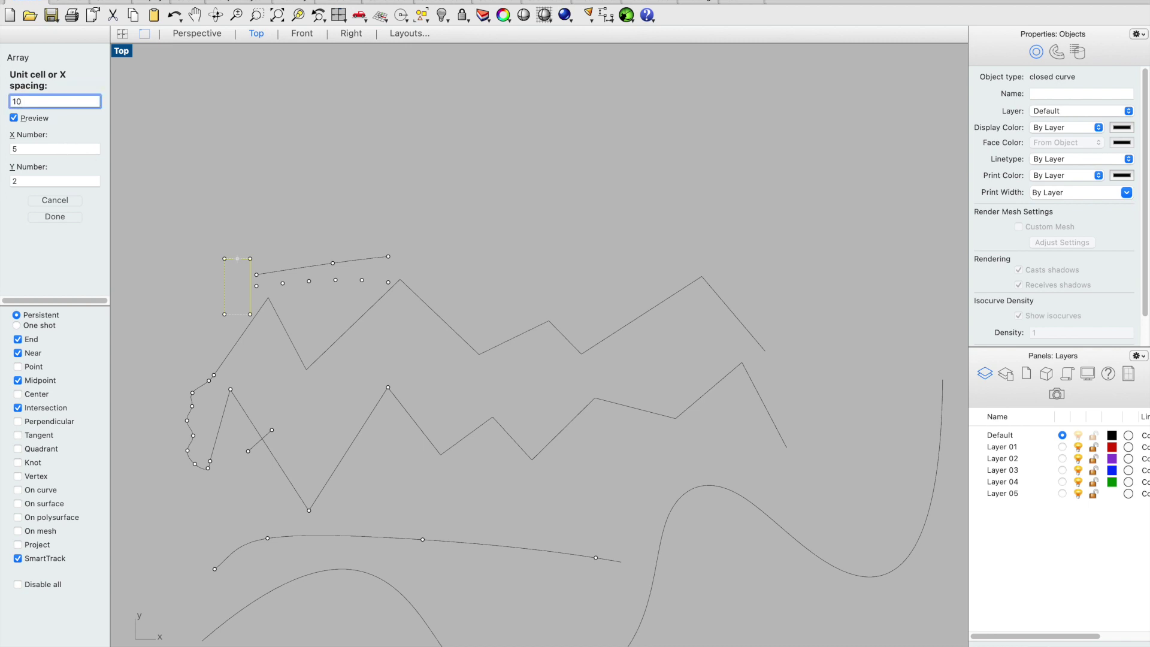
pyautogui.press('Return')
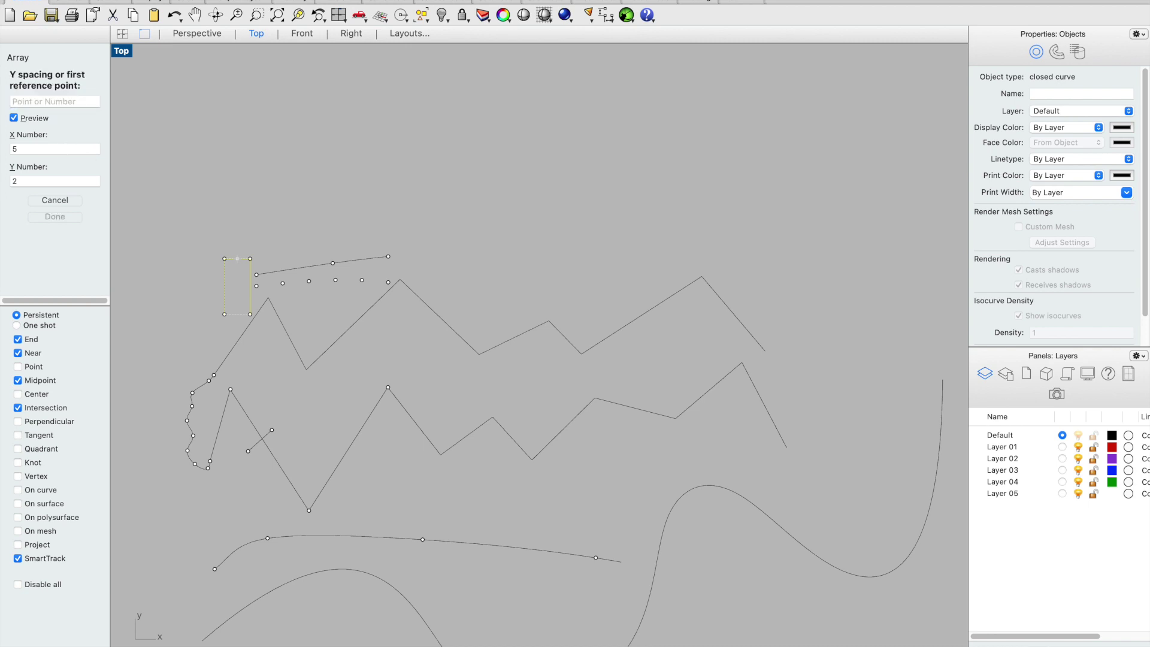
pyautogui.click(30, 100)
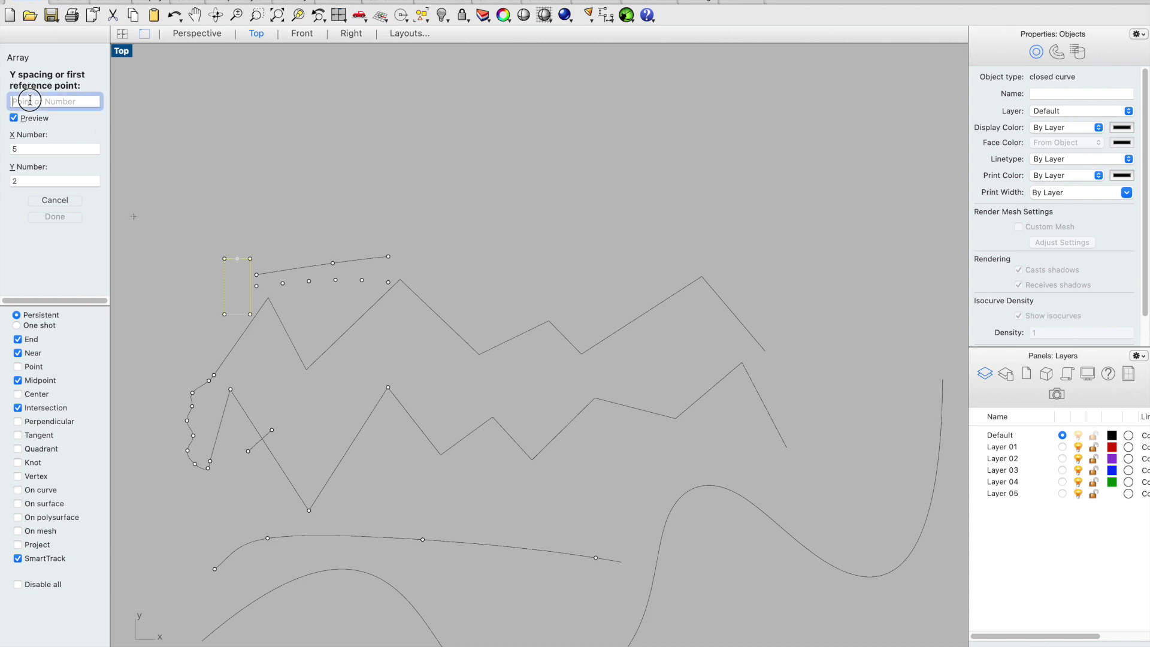
pyautogui.write('20')
pyautogui.press('Return')
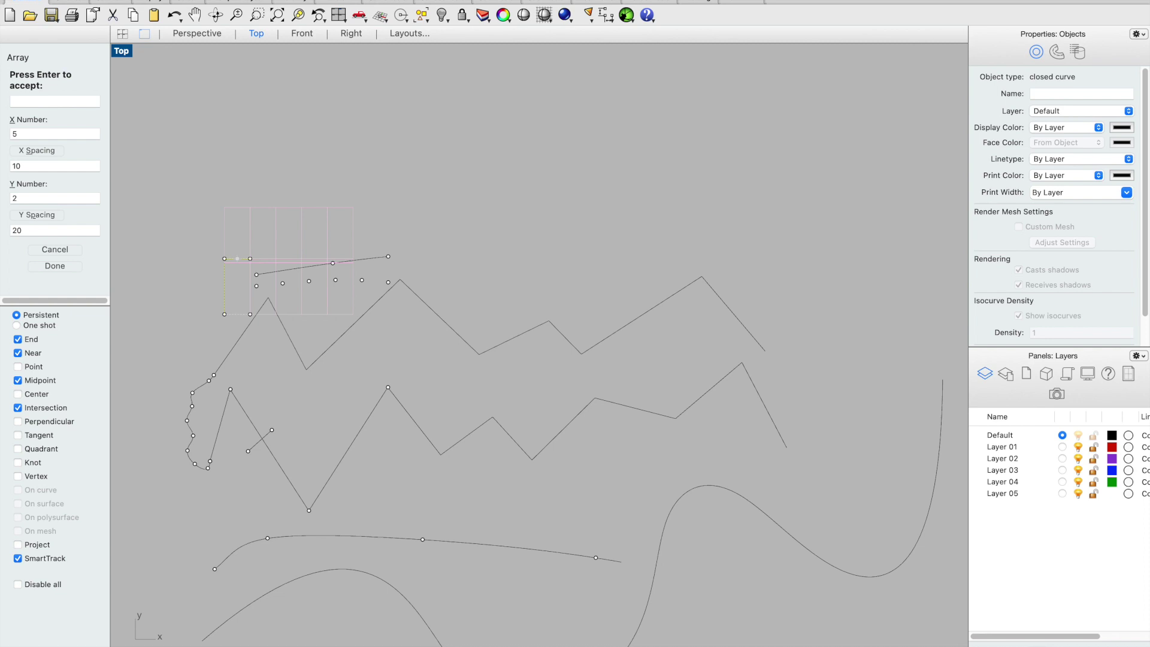
# Step: Adjust the array preview to an X spacing of 15 and a Y spacing of 25, and accept the array
pyautogui.scroll(2, 335, 251)
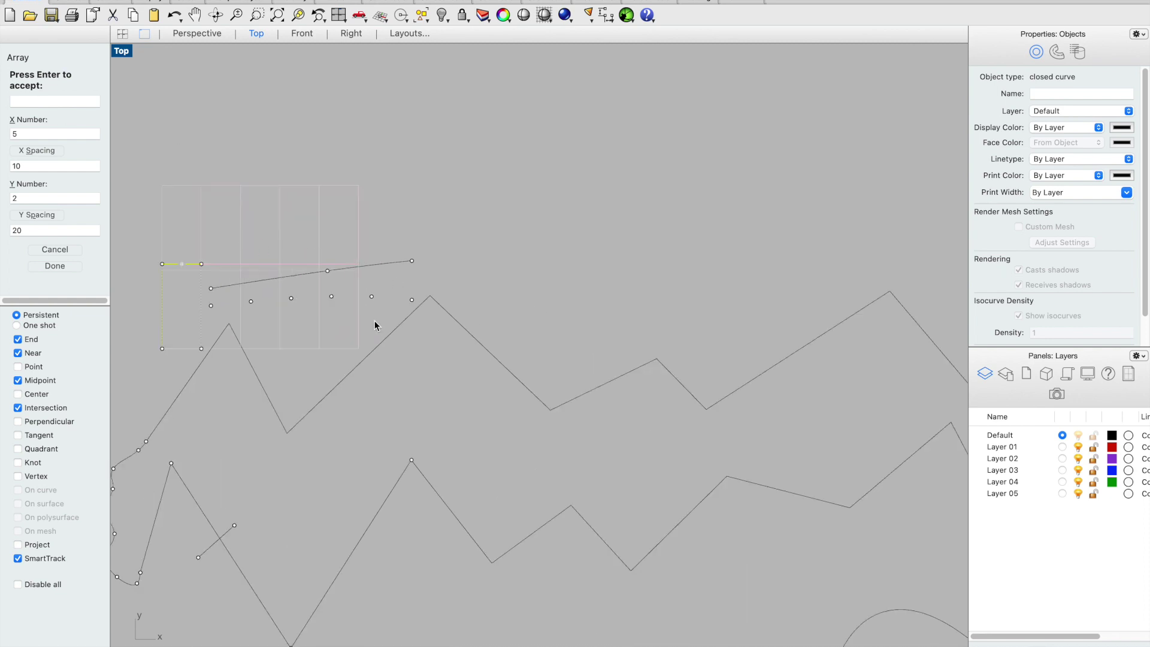
pyautogui.scroll(2, 120, 253)
pyautogui.scroll(3, 162, 322)
pyautogui.scroll(-2, 228, 252)
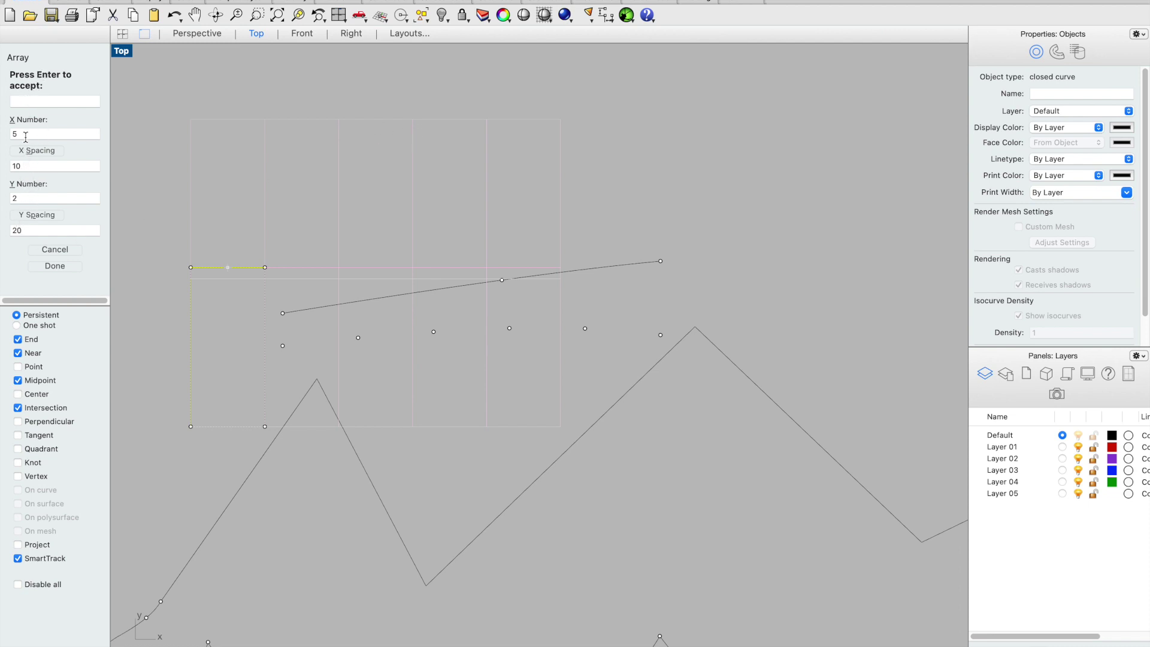
pyautogui.click(17, 166)
pyautogui.write('15')
pyautogui.press('Return')
pyautogui.click(18, 227)
pyautogui.write('25')
pyautogui.press('Tab')
pyautogui.click(54, 266)
pyautogui.click(725, 200)
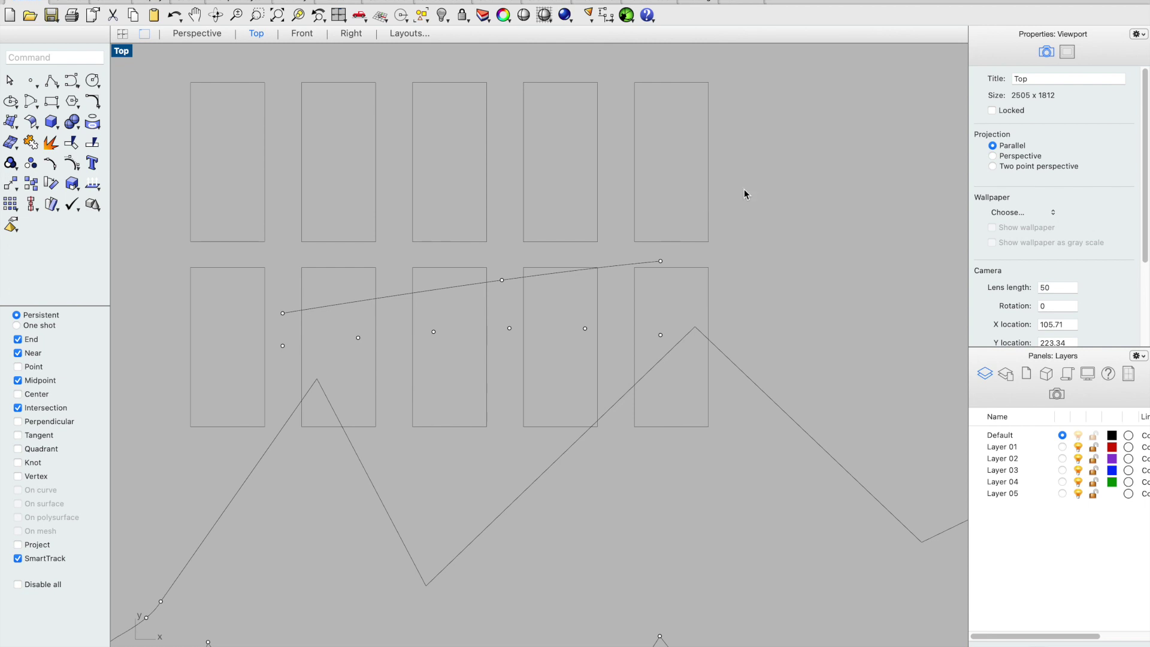
# Step: Select all ten arrayed rectangles in both rows without including the overlapping curves and points
pyautogui.scroll(-10, 771, 146)
pyautogui.scroll(3, 674, 231)
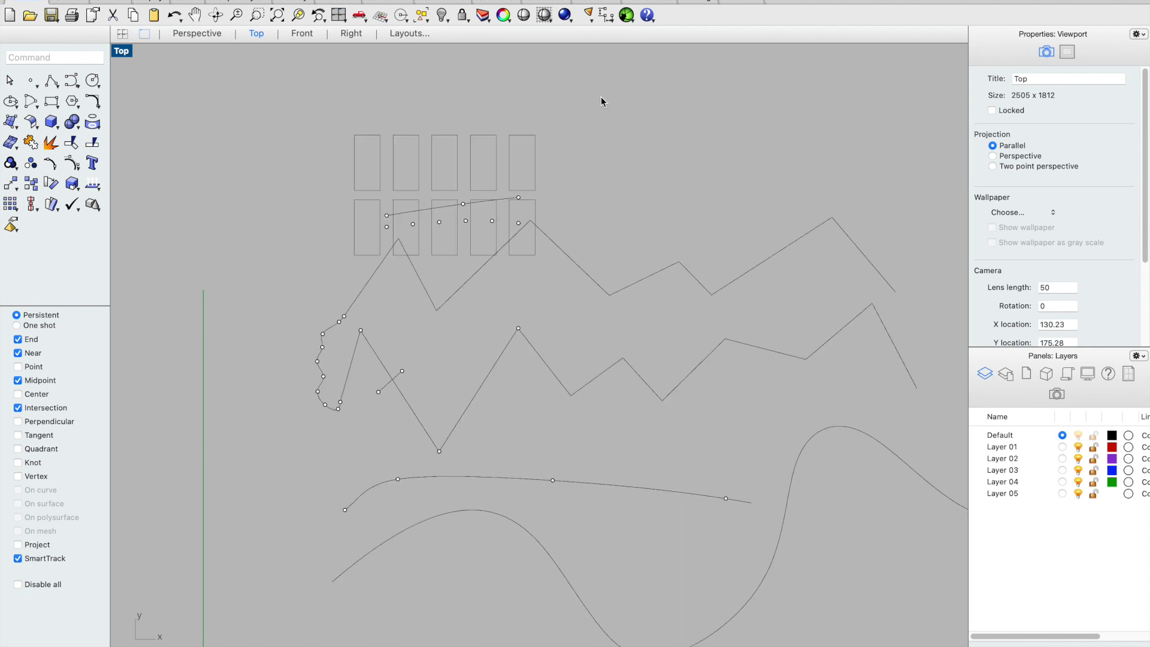
pyautogui.scroll(2, 501, 202)
pyautogui.moveTo(584, 120); pyautogui.dragTo(261, 172)
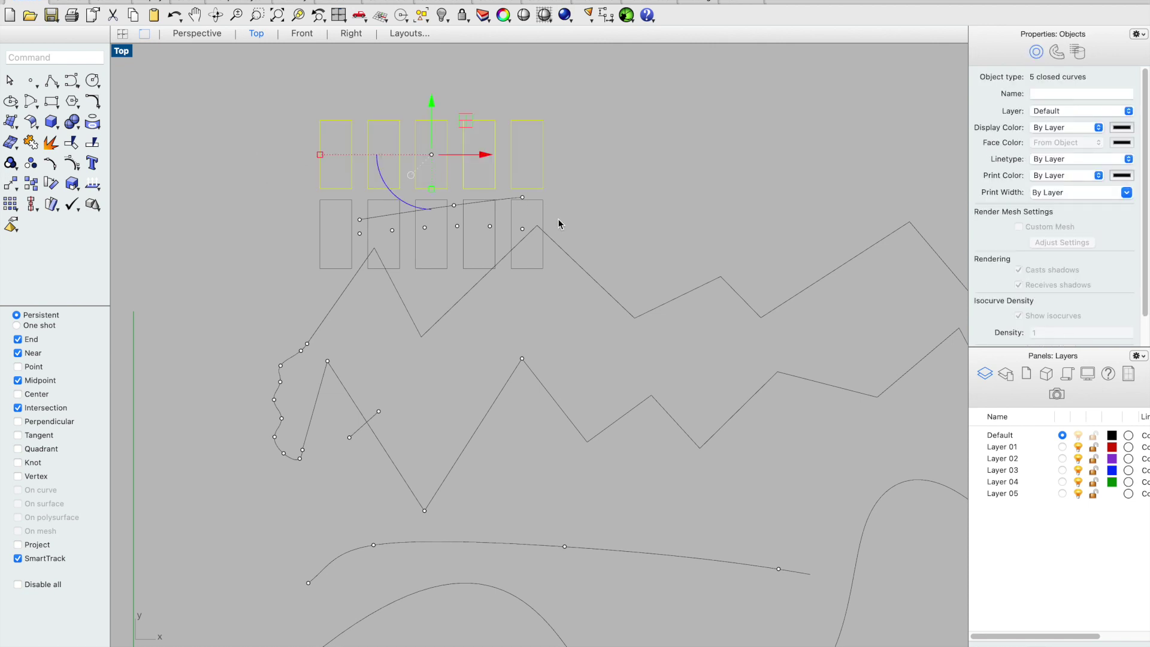
pyautogui.keyDown('shift'); pyautogui.click(543, 226); pyautogui.keyUp('shift')
pyautogui.keyDown('shift'); pyautogui.click(494, 223); pyautogui.keyUp('shift')
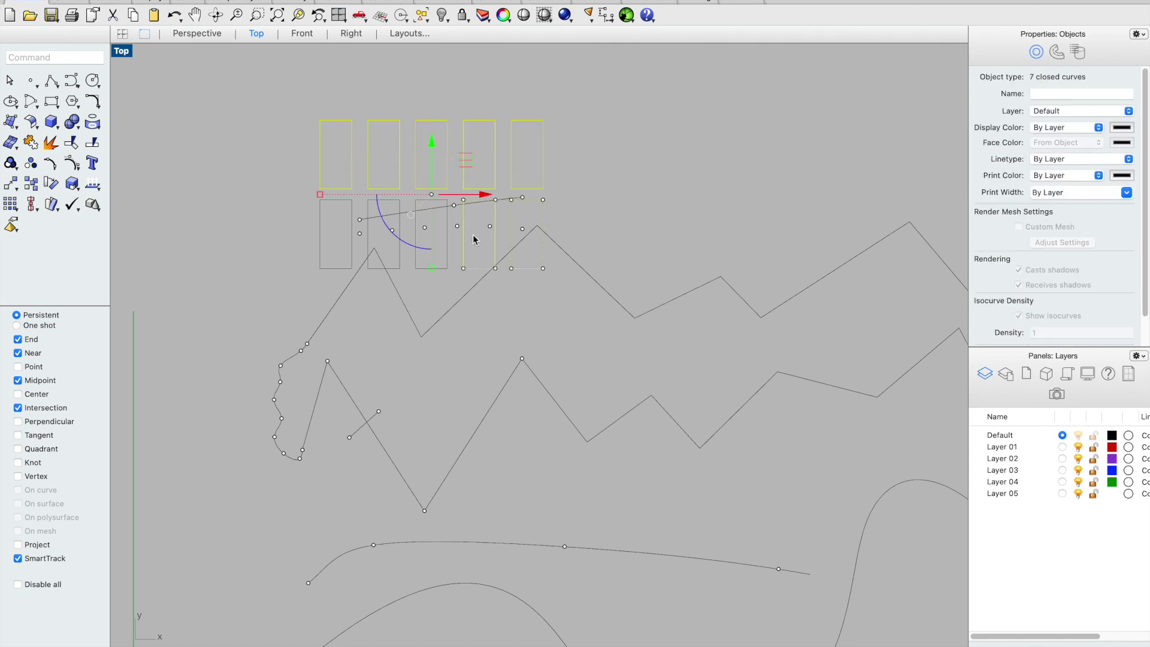
pyautogui.keyDown('shift'); pyautogui.click(448, 243); pyautogui.keyUp('shift')
pyautogui.keyDown('shift'); pyautogui.click(398, 268); pyautogui.keyUp('shift')
pyautogui.keyDown('shift'); pyautogui.click(352, 256); pyautogui.keyUp('shift')
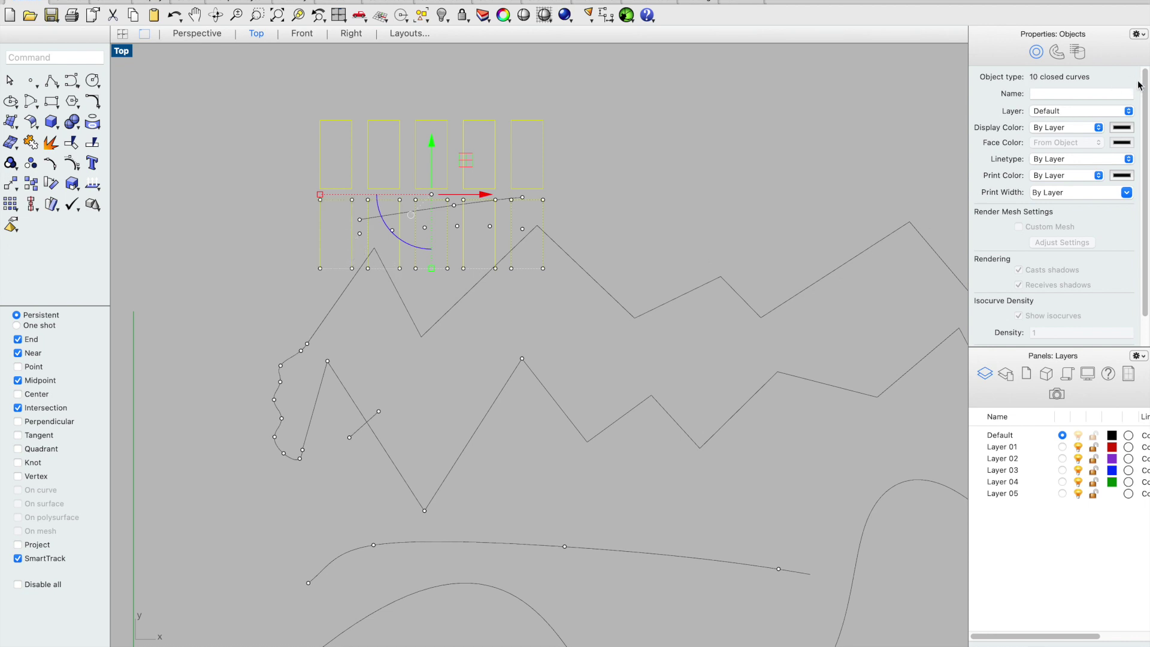
pyautogui.click(1096, 113)
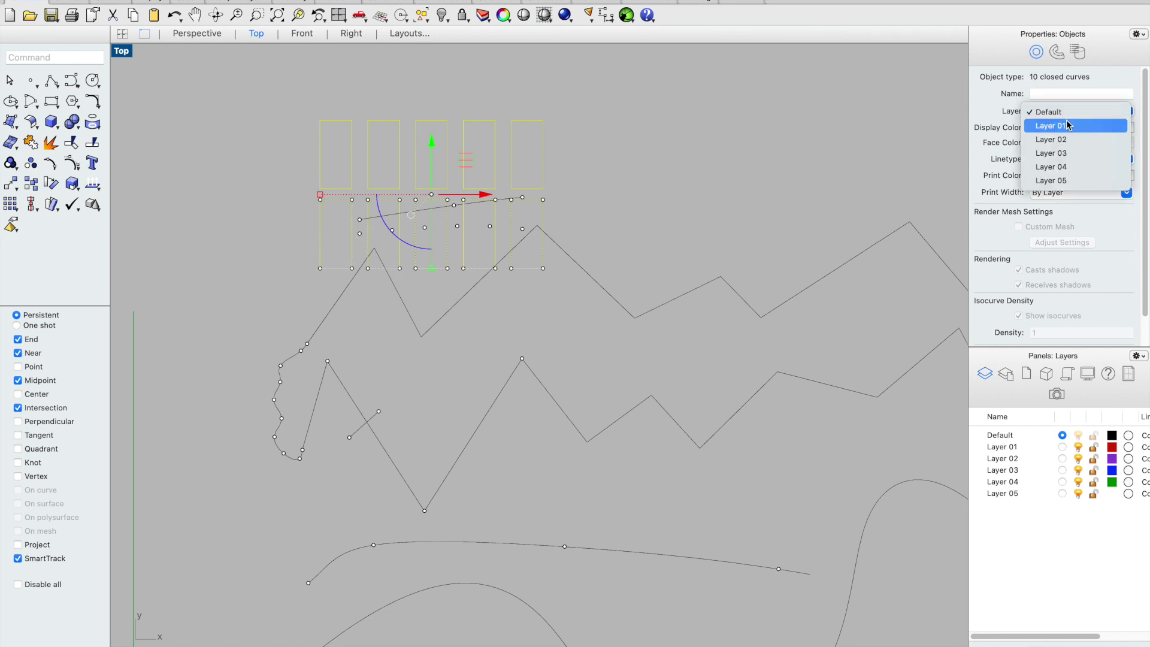
pyautogui.click(919, 119)
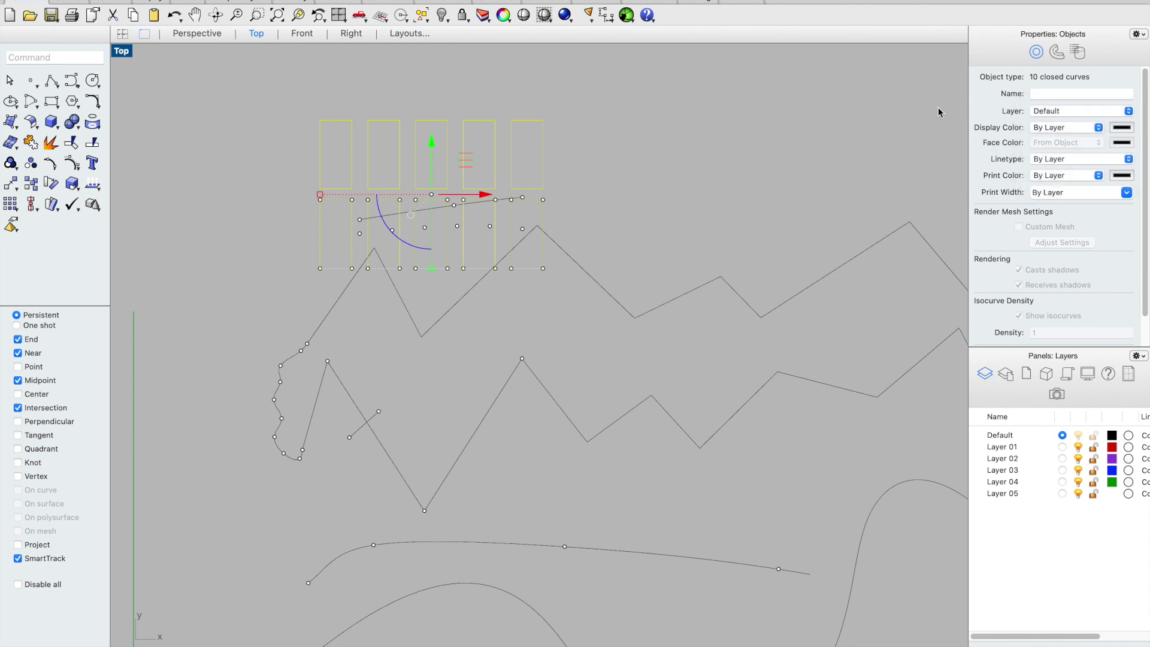
pyautogui.click(503, 15)
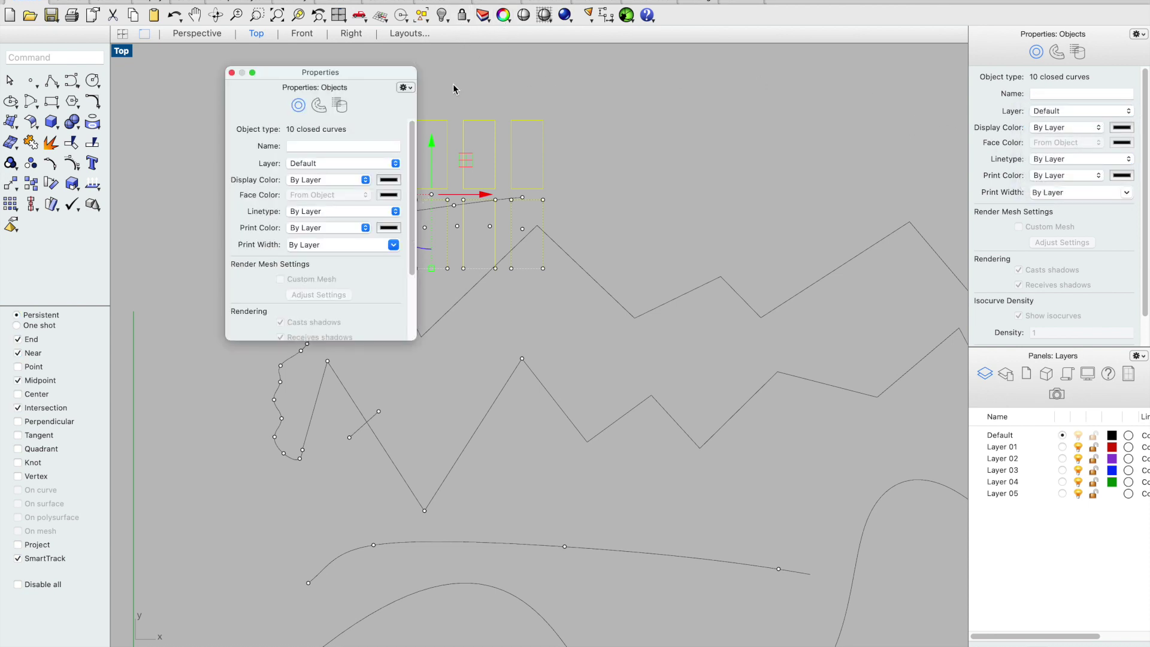
pyautogui.click(232, 72)
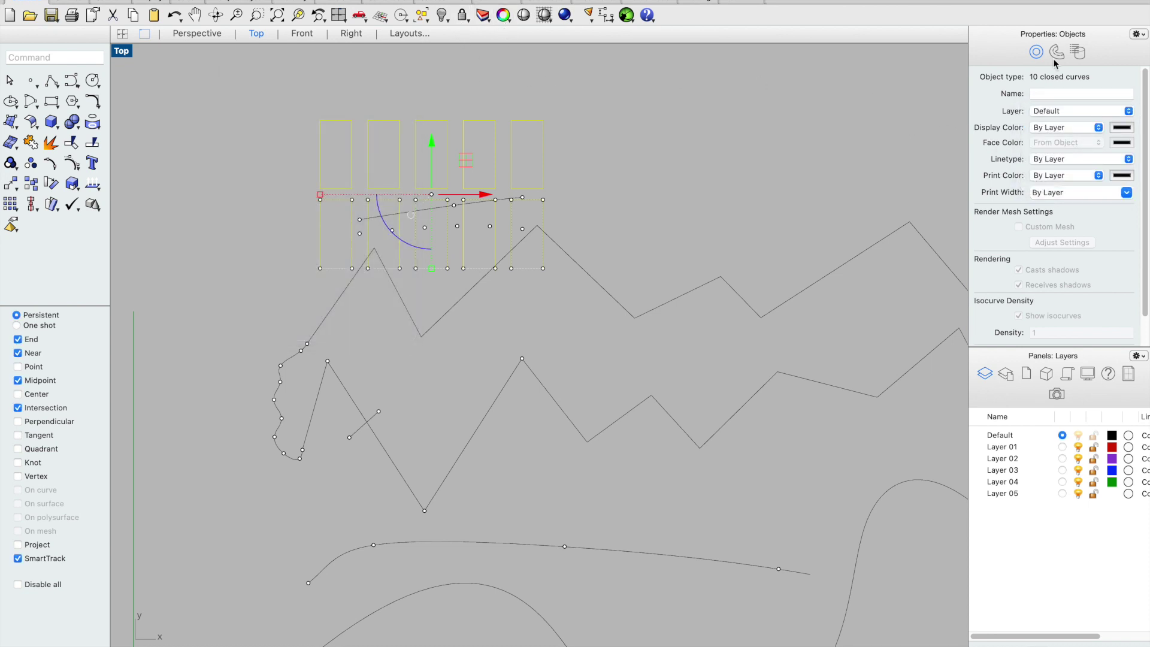
# Step: Assign the ten selected rectangles to Layer 01 in the object properties and deselect them
pyautogui.click(505, 16)
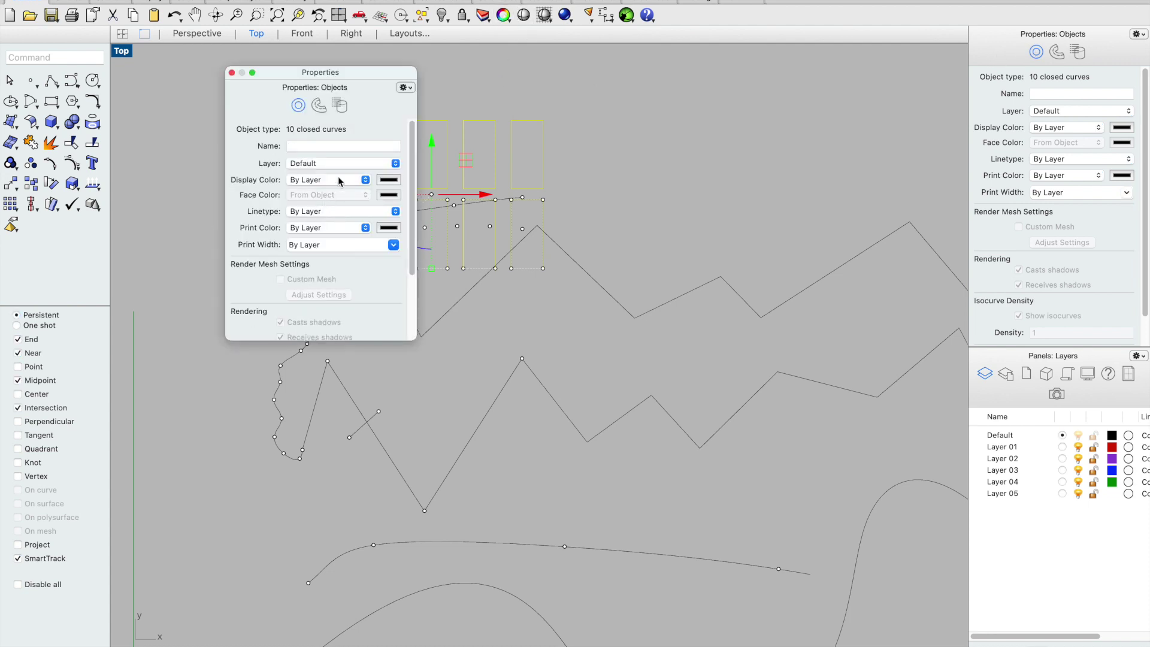
pyautogui.click(339, 163)
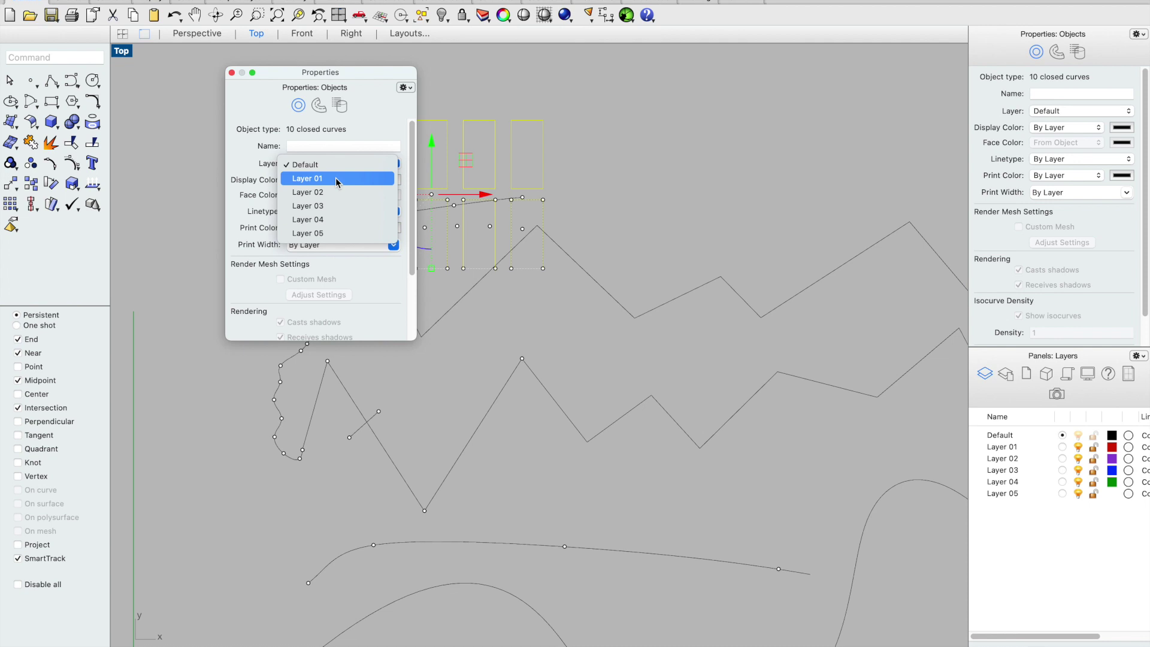
pyautogui.click(335, 177)
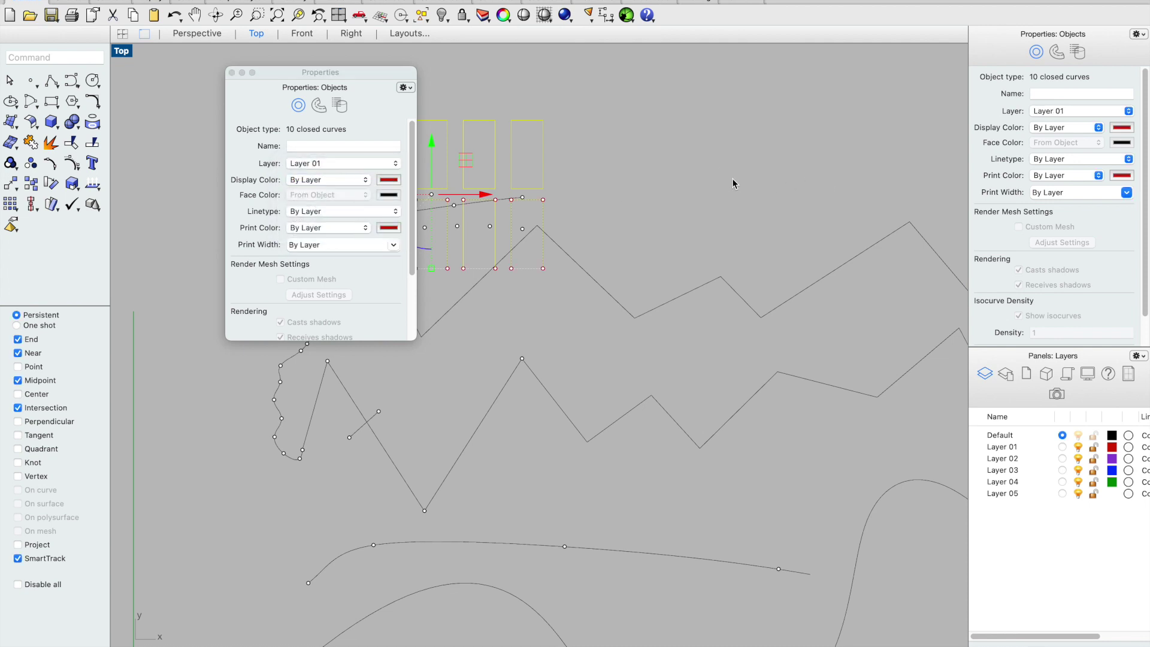
pyautogui.click(232, 73)
pyautogui.click(618, 175)
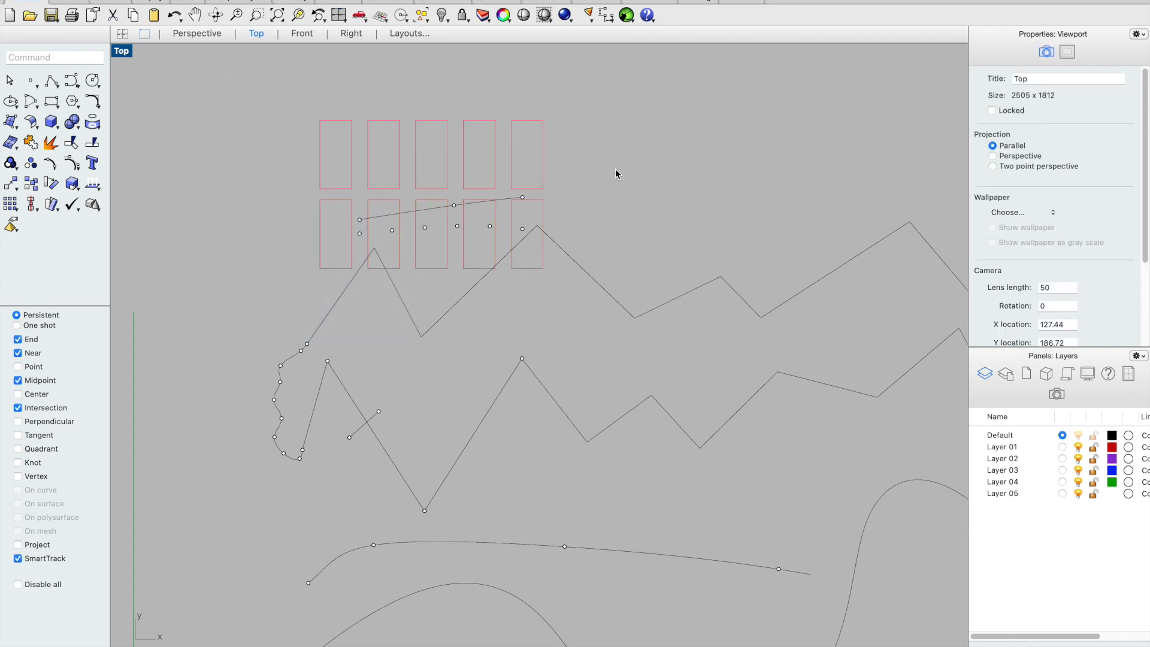
# Step: Turn off Layer 02, Layer 03, Layer 04 and Layer 05, and make Layer 01 the current layer
pyautogui.click(1079, 458)
pyautogui.click(1078, 470)
pyautogui.click(1079, 482)
pyautogui.click(1078, 493)
pyautogui.click(1062, 447)
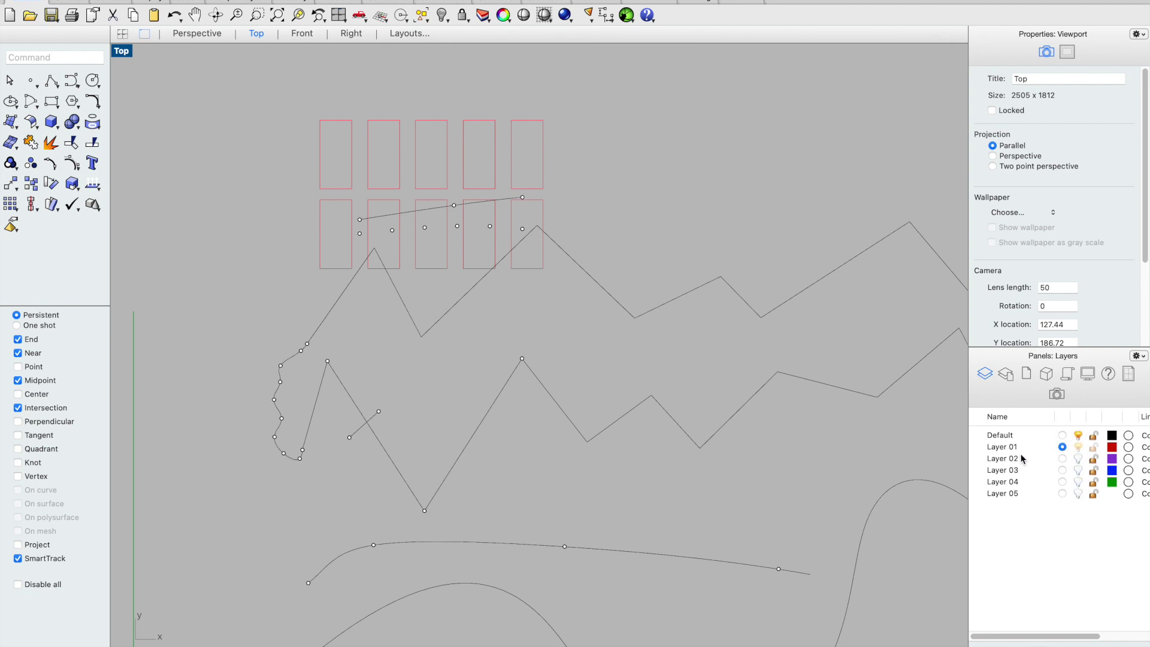
# Step: Hide the Default layer to isolate the rectangles on Layer 01, and show it again
pyautogui.click(1078, 436)
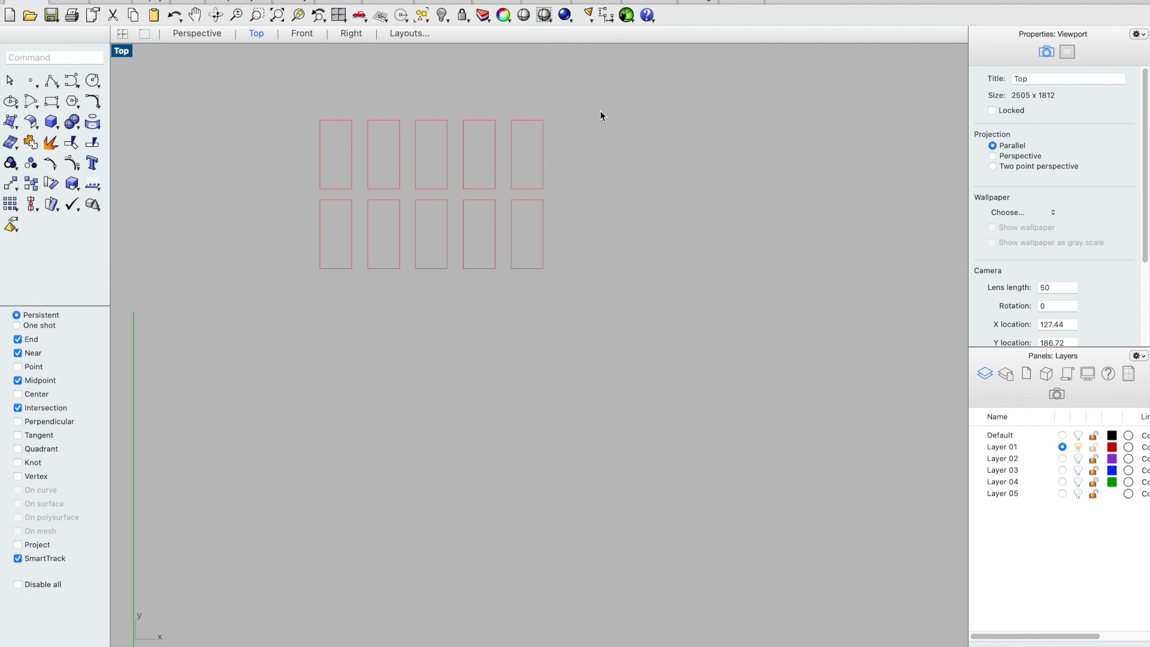
pyautogui.click(1078, 436)
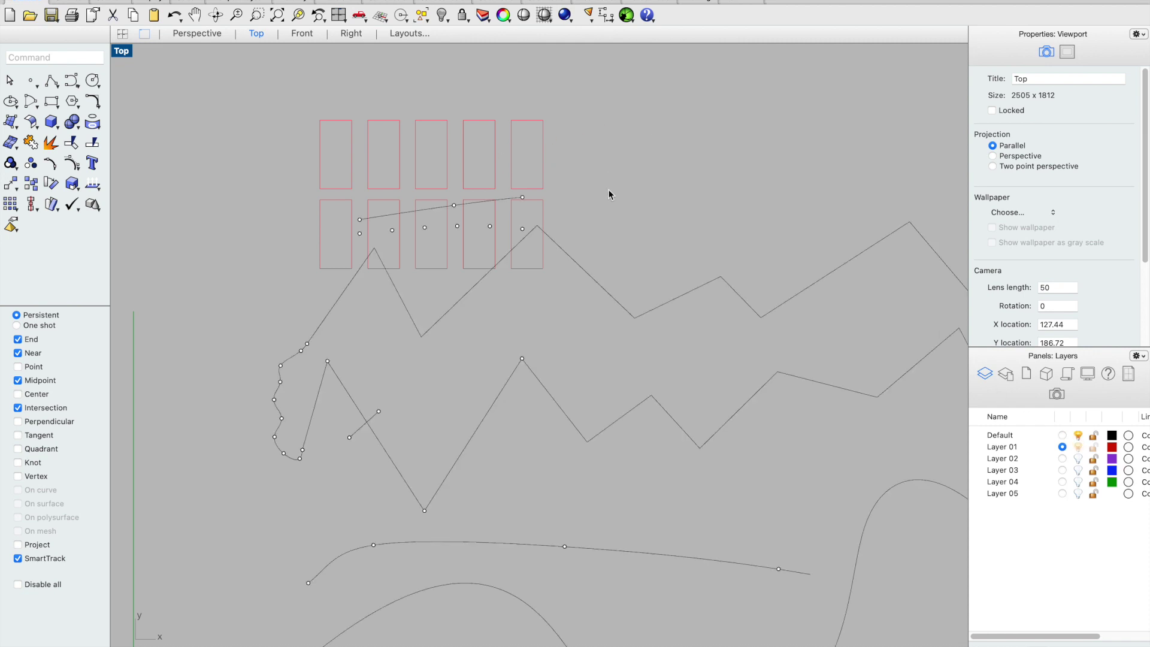
pyautogui.moveTo(636, 89); pyautogui.dragTo(182, 331)
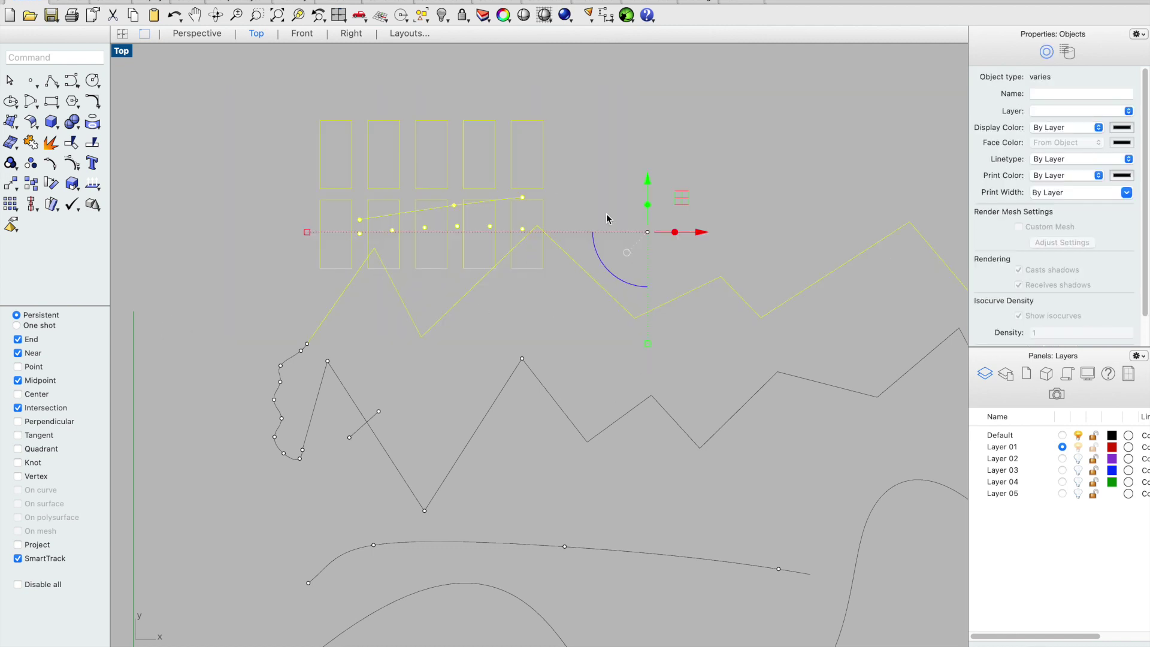
pyautogui.click(192, 130)
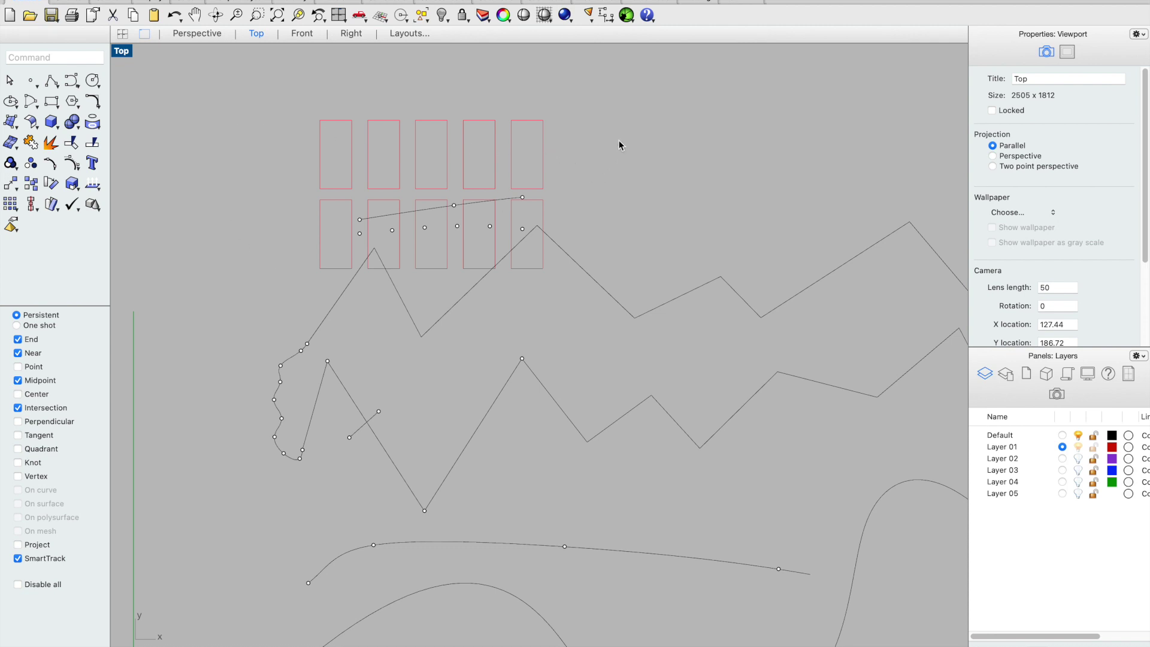
pyautogui.moveTo(632, 118); pyautogui.dragTo(264, 295)
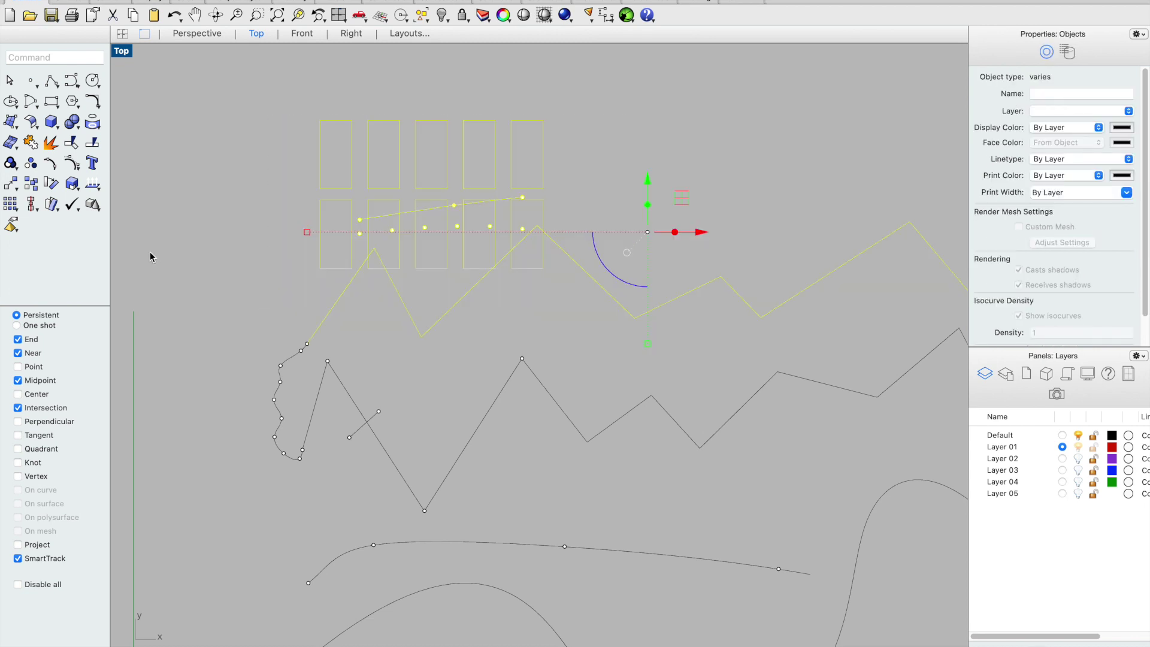
pyautogui.click(195, 204)
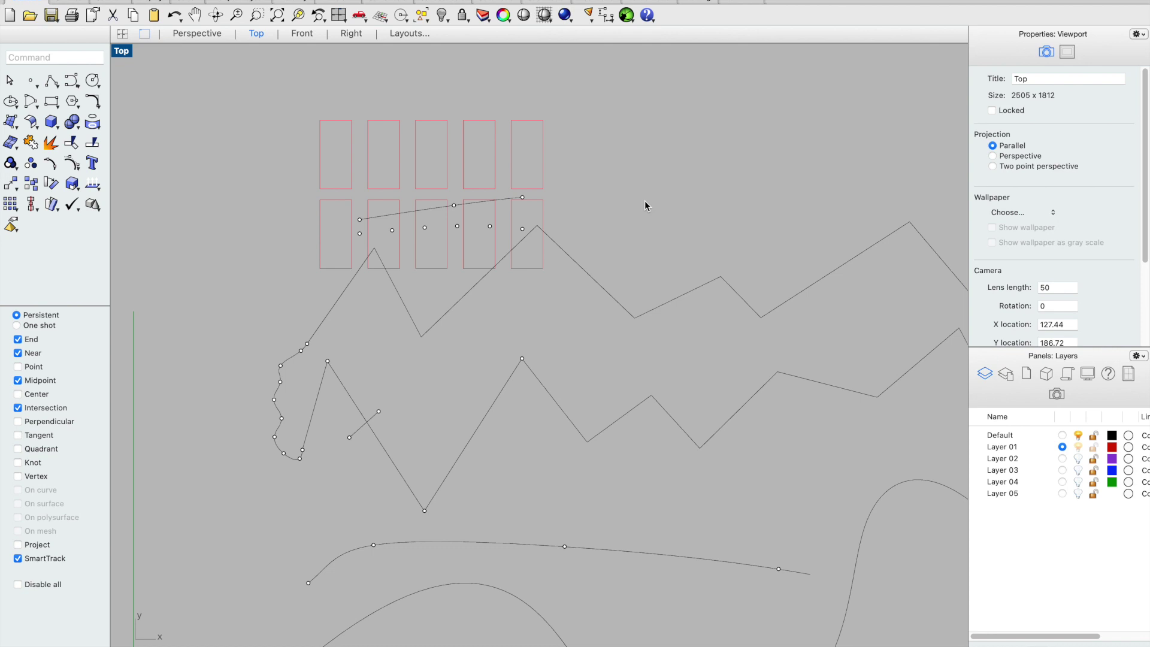
# Step: Select the last changed objects with SelLast and add the lower-left rectangle, so all ten arrayed rectangles are selected
pyautogui.write('Sel')
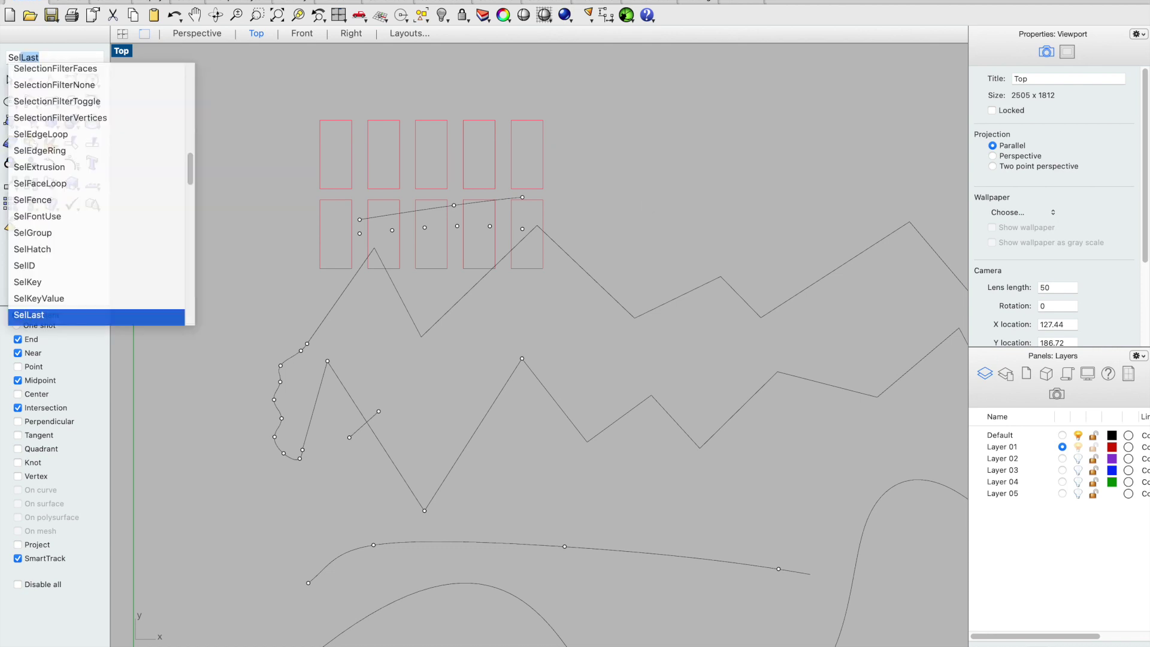
pyautogui.write('Last')
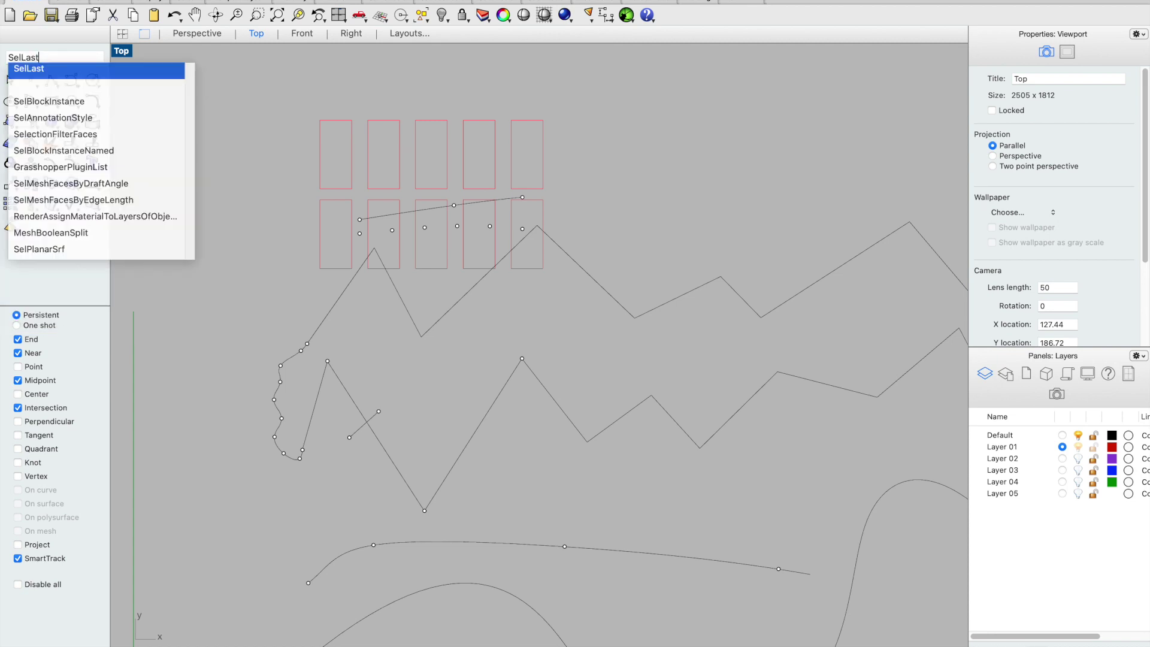
pyautogui.press('Return')
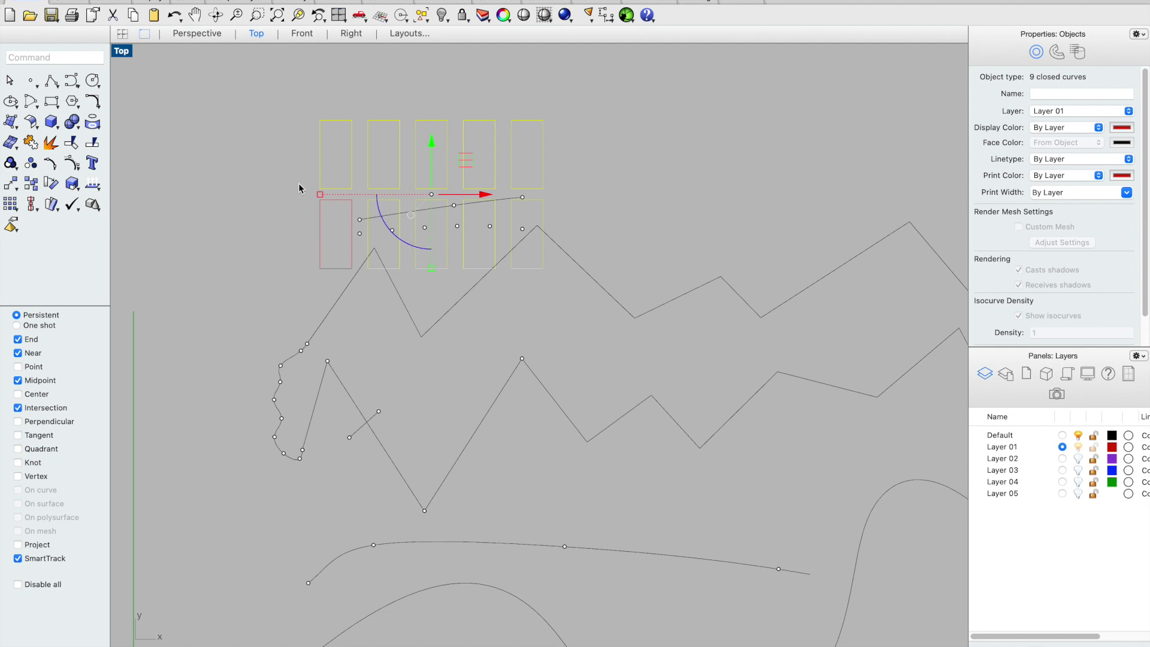
pyautogui.keyDown('shift'); pyautogui.click(321, 249); pyautogui.keyUp('shift')
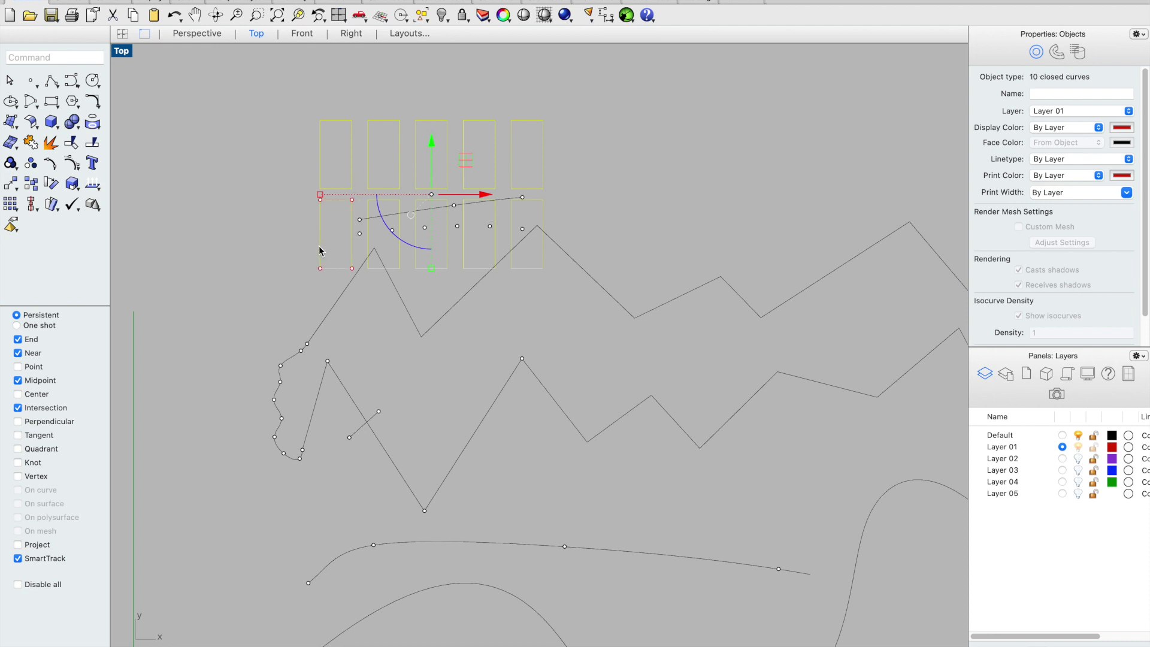